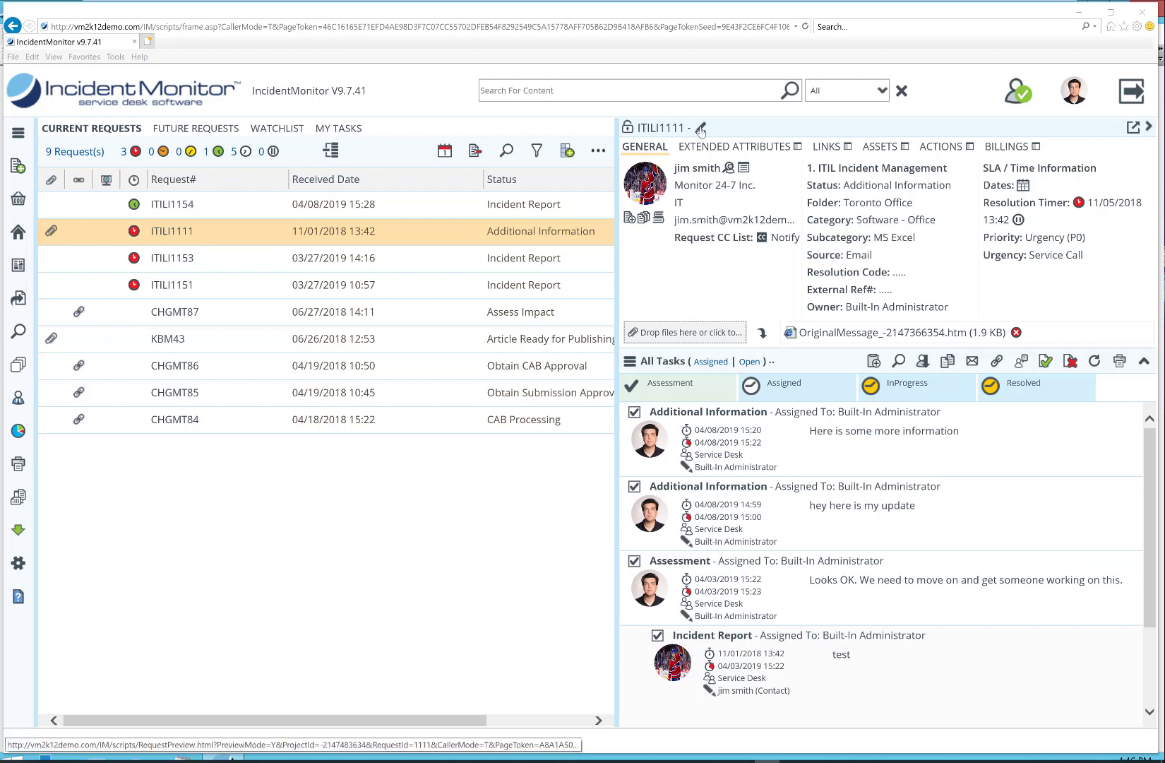
Edit the subject of request ITILI1111 inline to "I am changing this line inline" and save it
left_click(701, 130)
left_click_drag(850, 132, 660, 146)
type("I am chin")
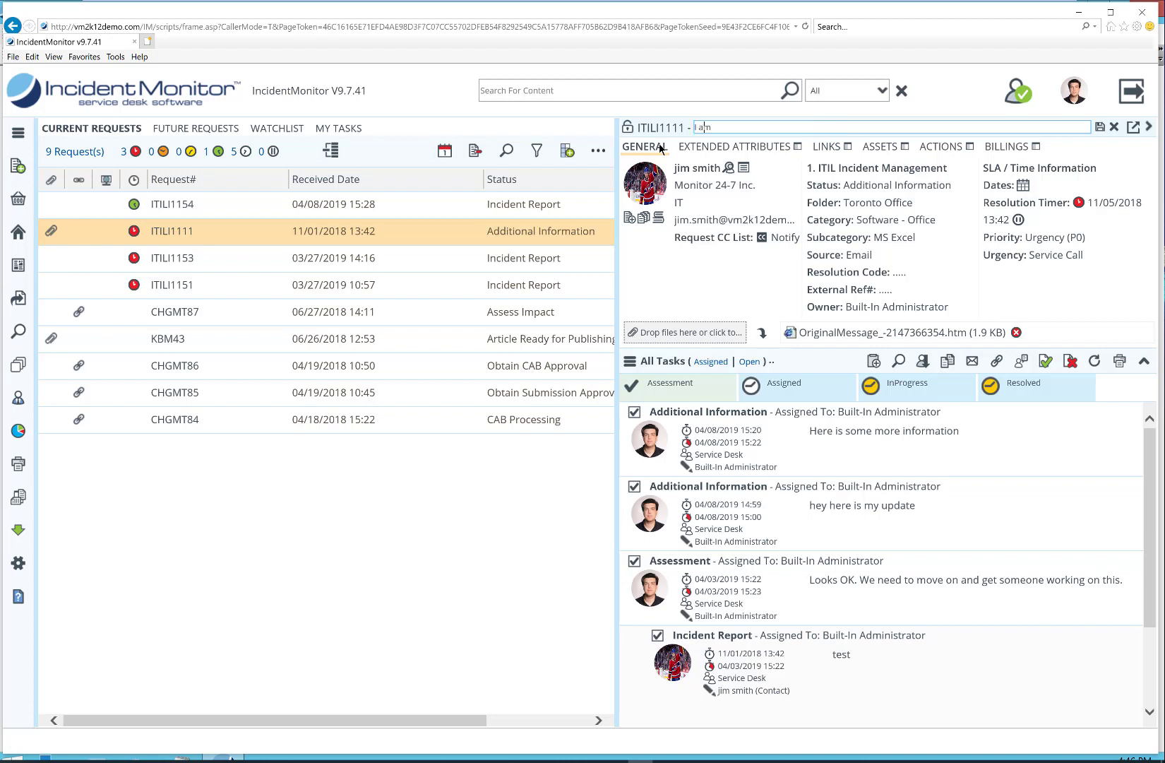
key("BackSpace")
key("BackSpace")
type("anging this line inline")
left_click(1099, 129)
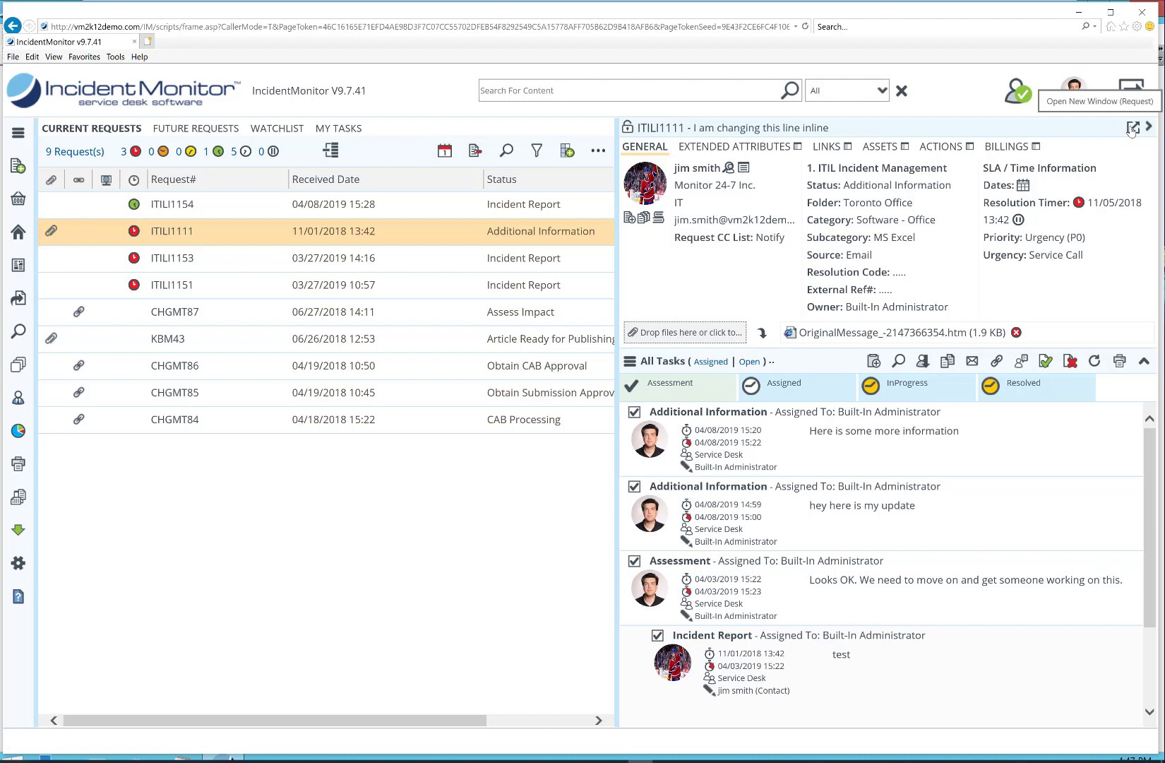
View request ITILI1111 in a separate, widened window, and close that window
left_click(665, 174)
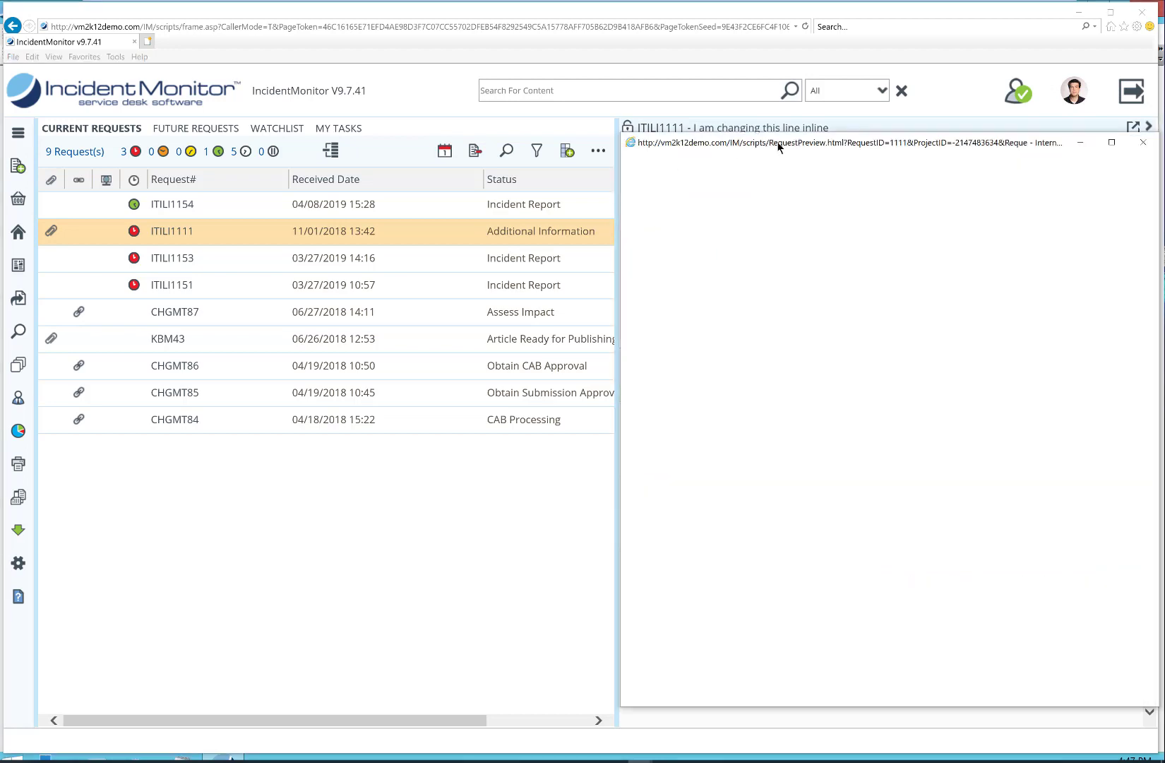
left_click_drag(777, 143, 383, 110)
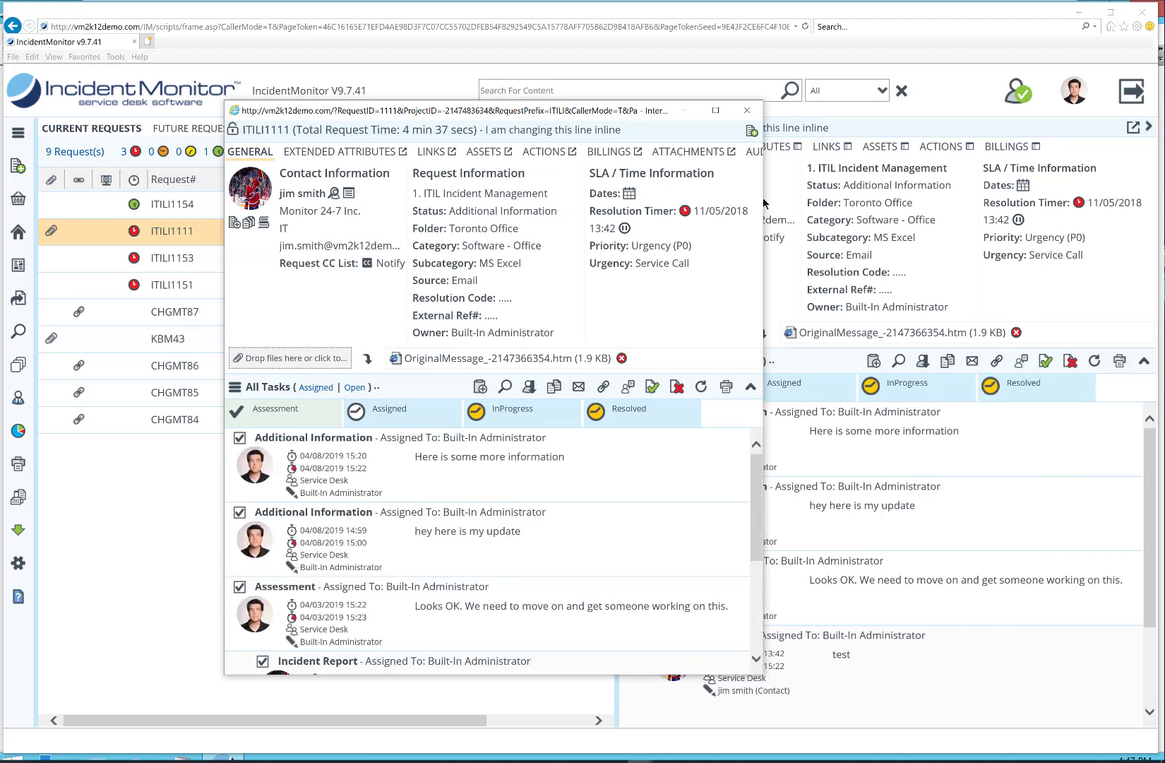
left_click_drag(763, 203, 895, 204)
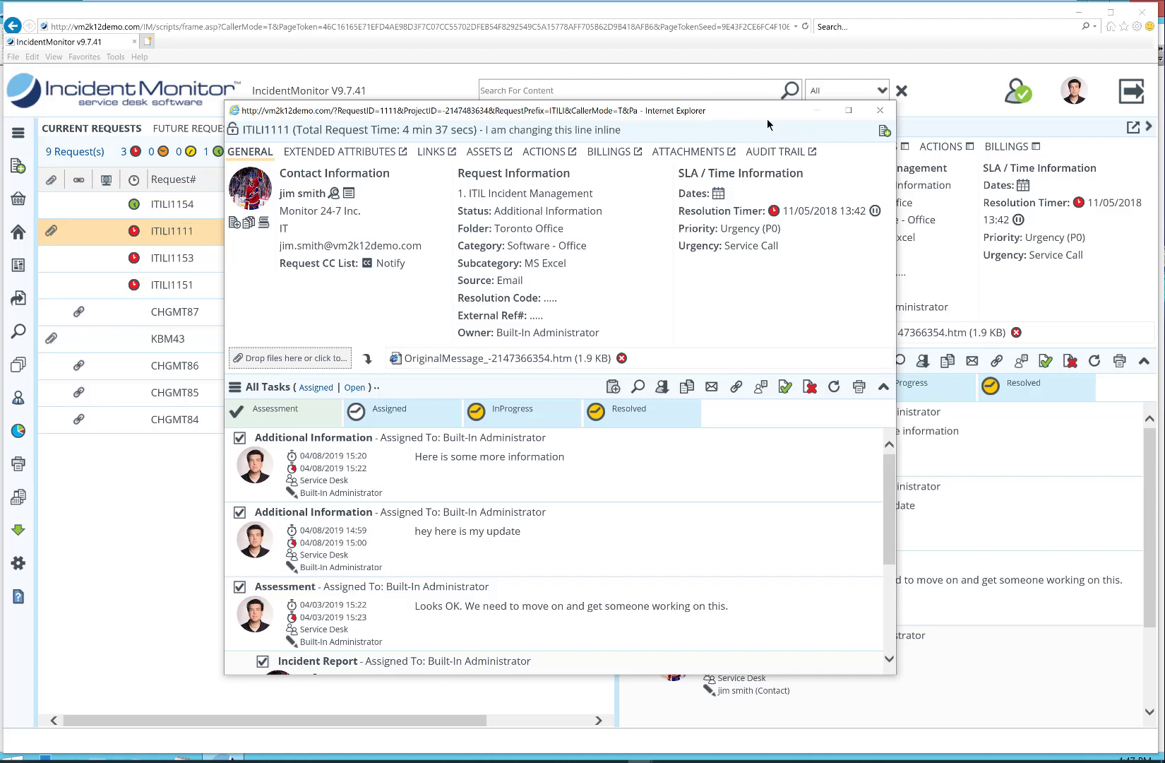
left_click_drag(749, 111, 684, 106)
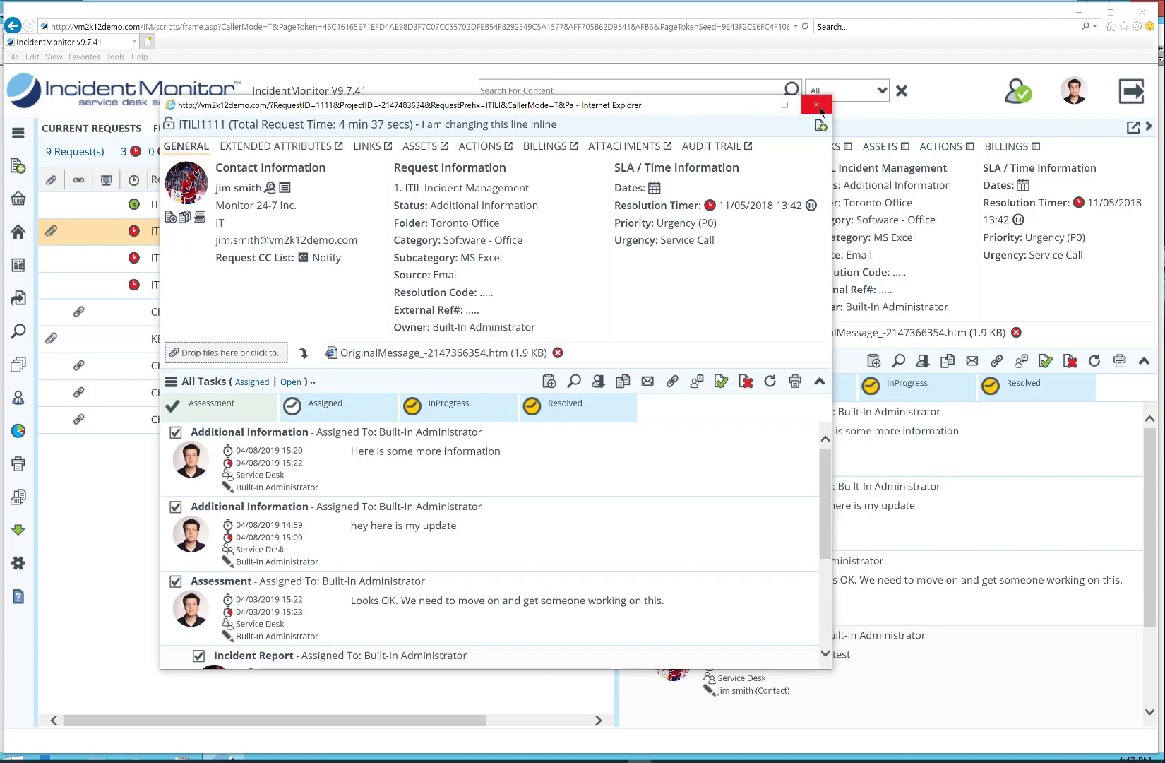
left_click(817, 107)
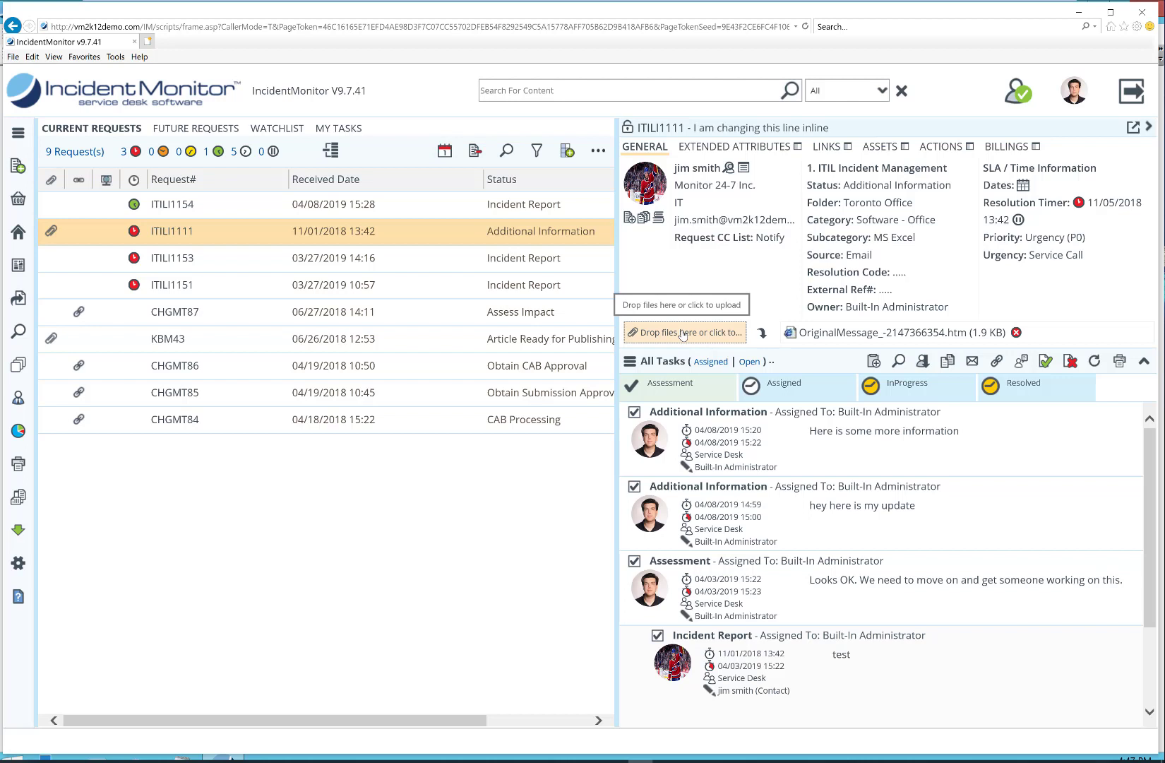
Start a new Additional Information task on request ITILI1111 and review the available task types without changing the type
left_click(874, 362)
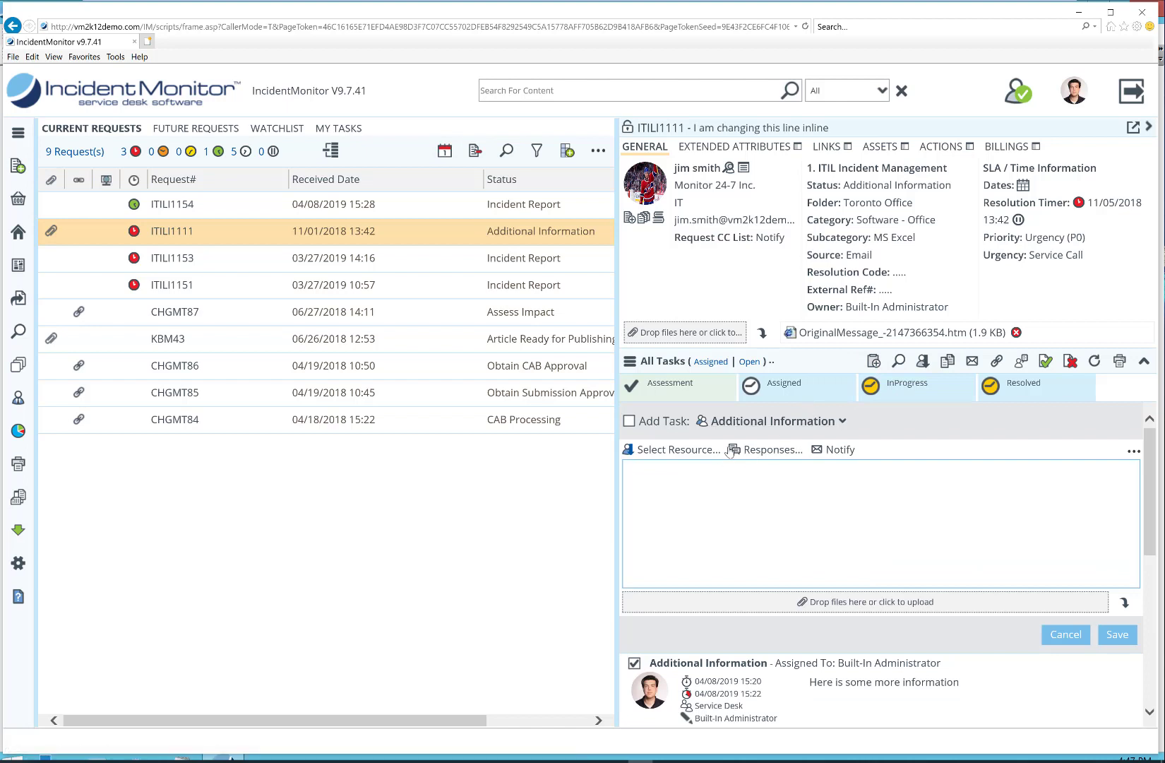
left_click(766, 422)
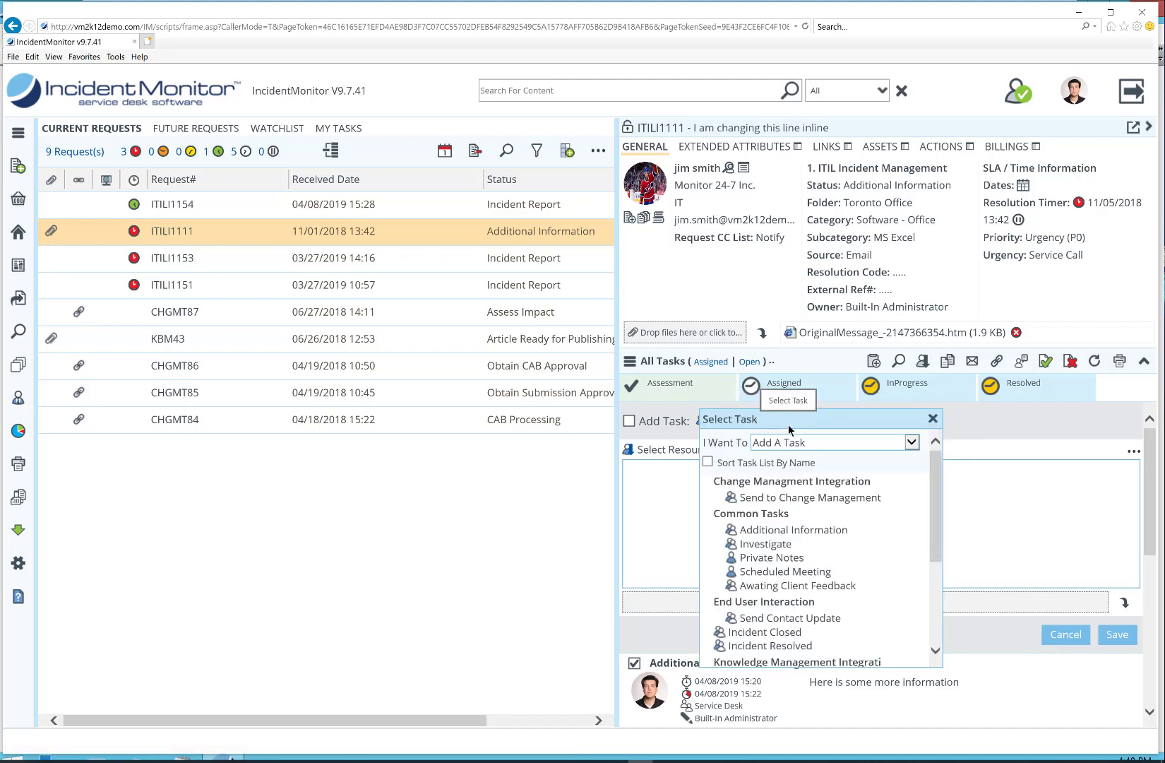
scroll(943, 575, "down", 5)
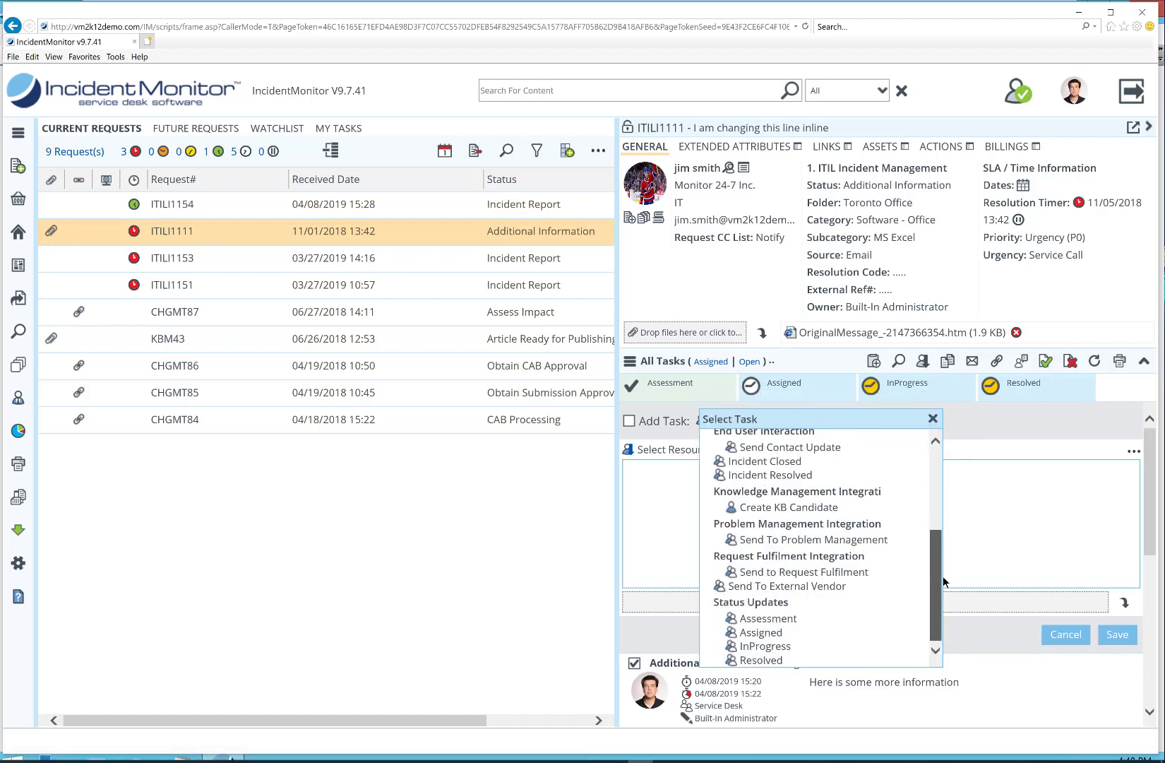
scroll(943, 512, "up", 5)
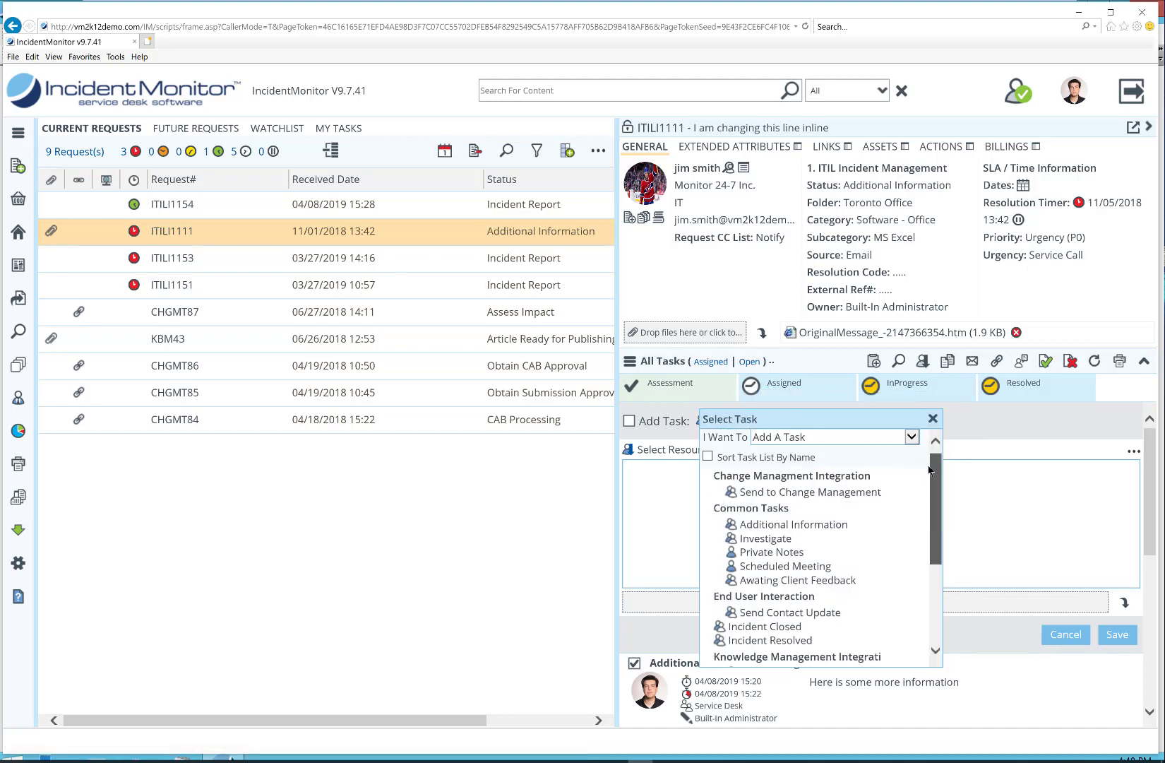
left_click(933, 418)
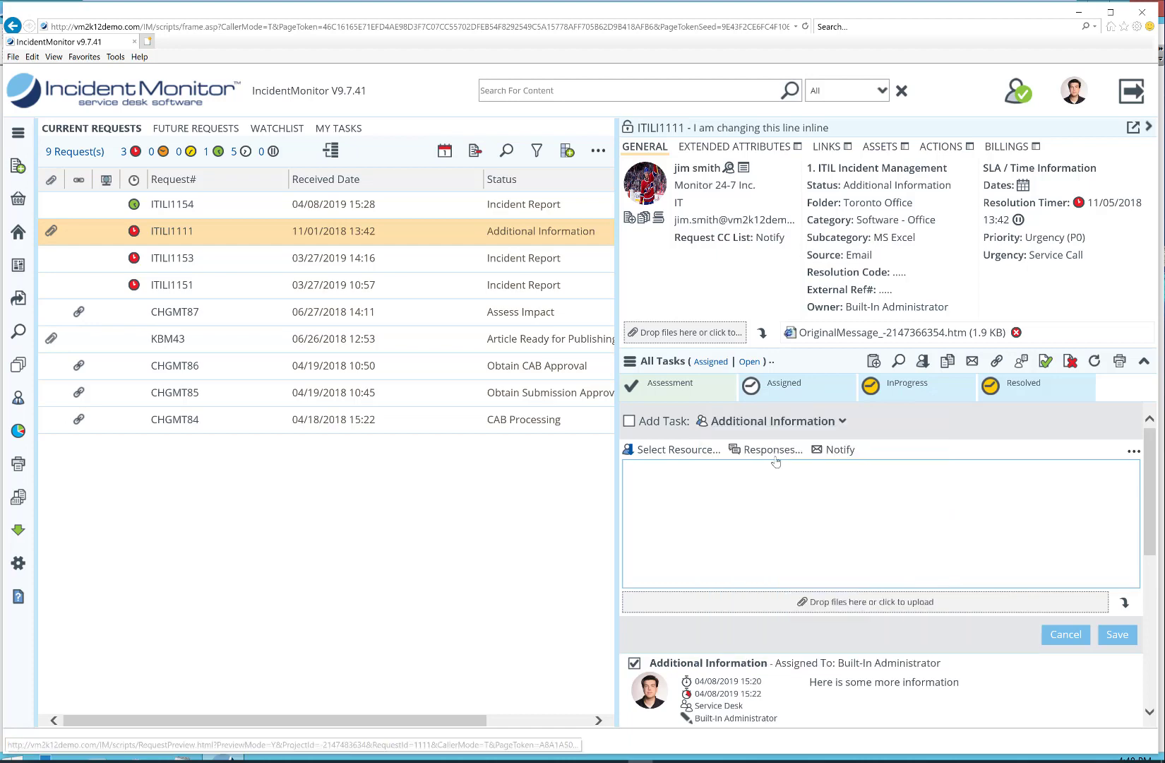
Review the Service Desk resources the new task can be routed to, without choosing one
left_click(696, 453)
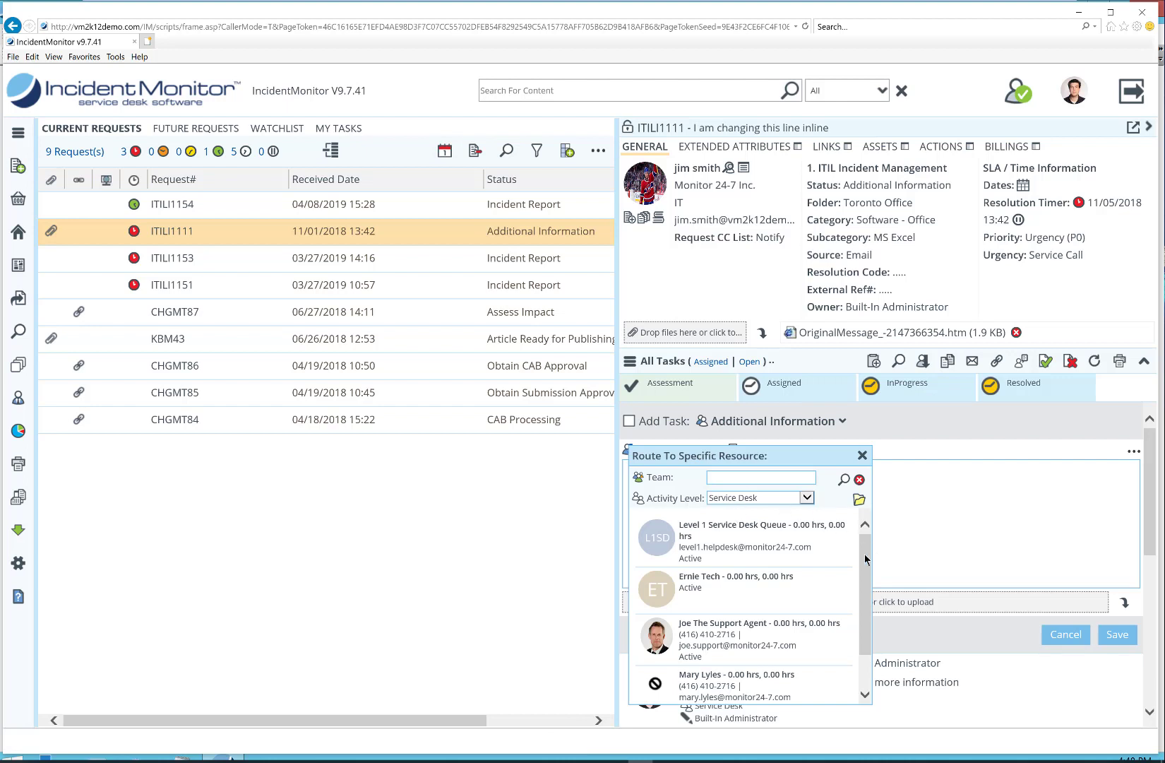
mouse_move(865, 554)
left_mouse_down()
mouse_move(874, 619)
mouse_move(868, 558)
left_mouse_up()
left_click(862, 456)
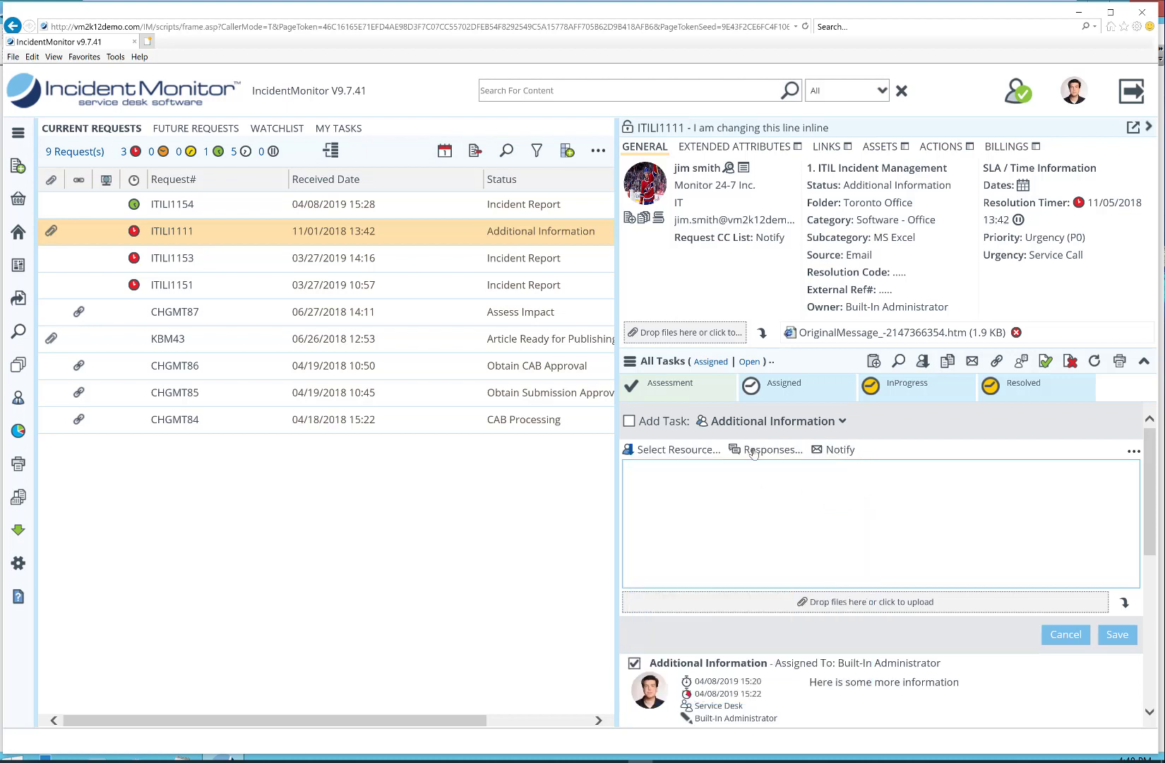
Fill the task with the memorized response Investigation and add the IT manager as an IM Person CC recipient
left_click(774, 451)
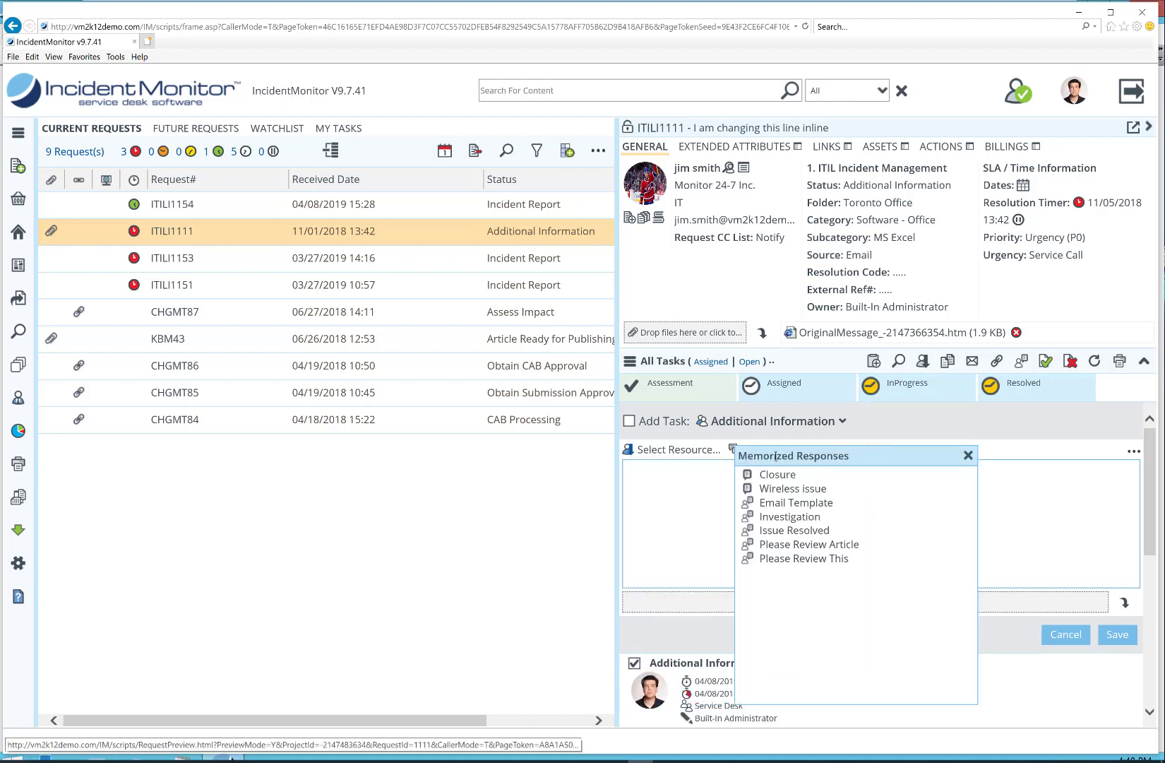
left_click(789, 517)
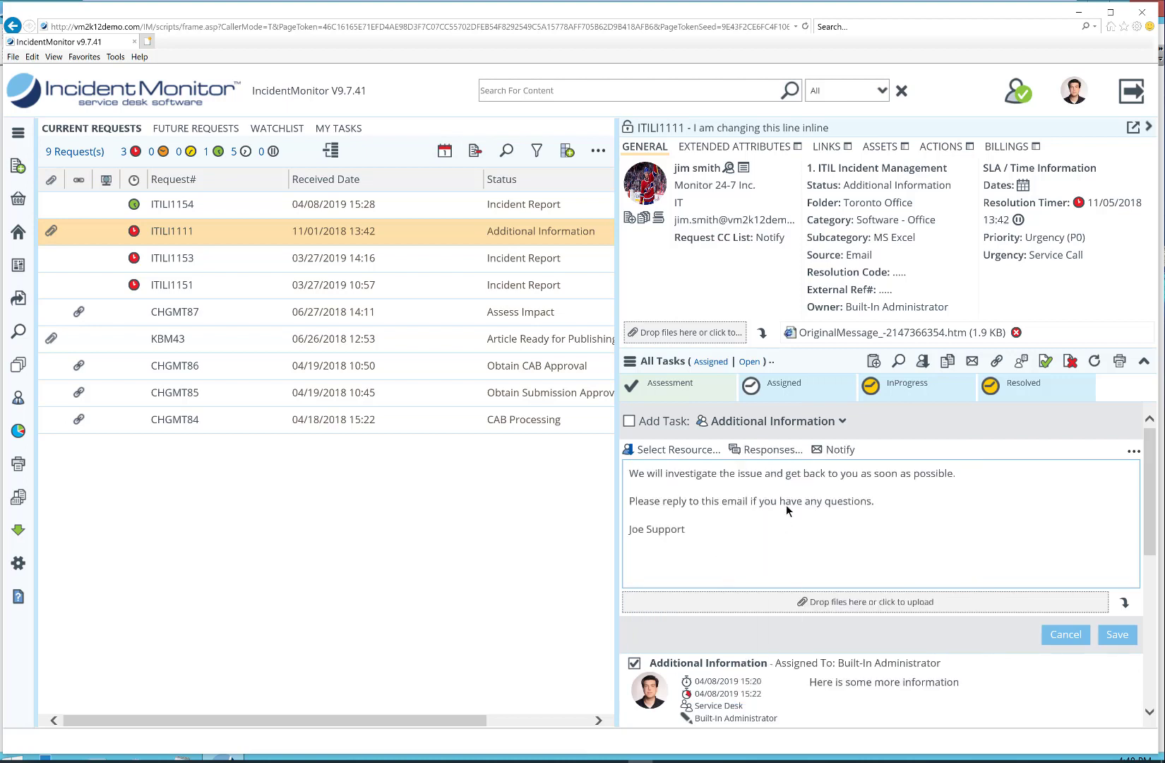
left_click(839, 450)
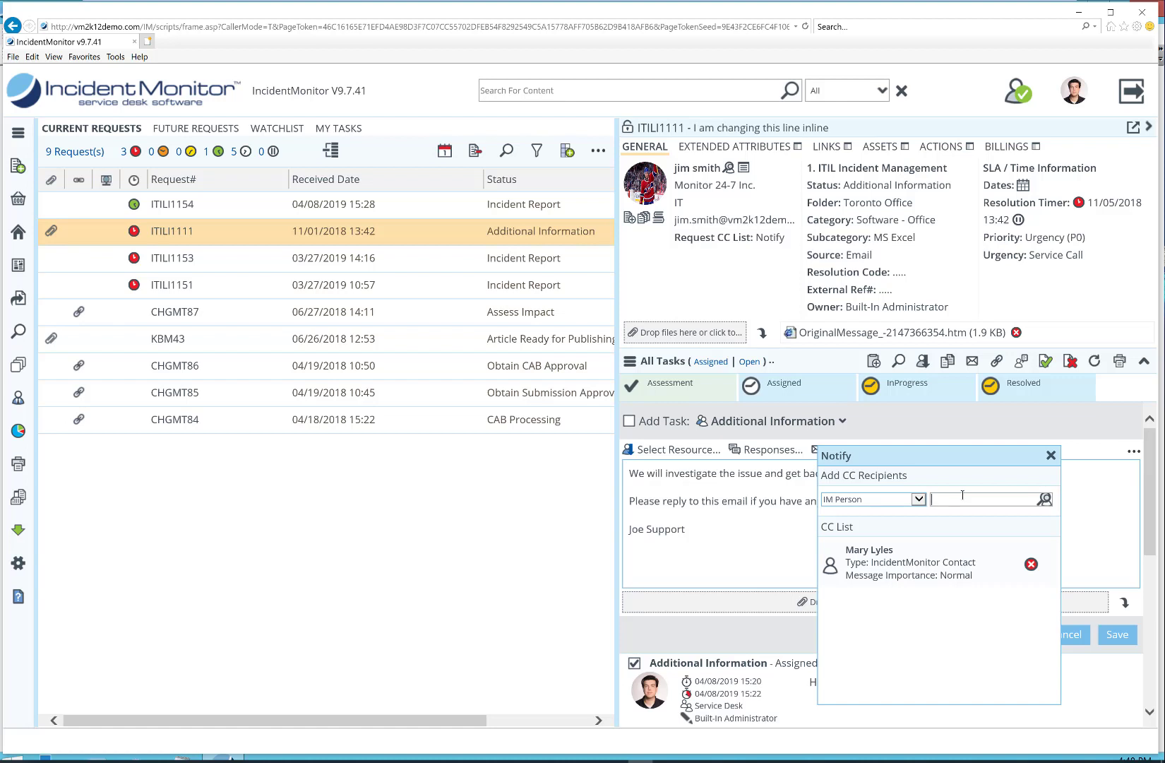
type("eric")
key("Return")
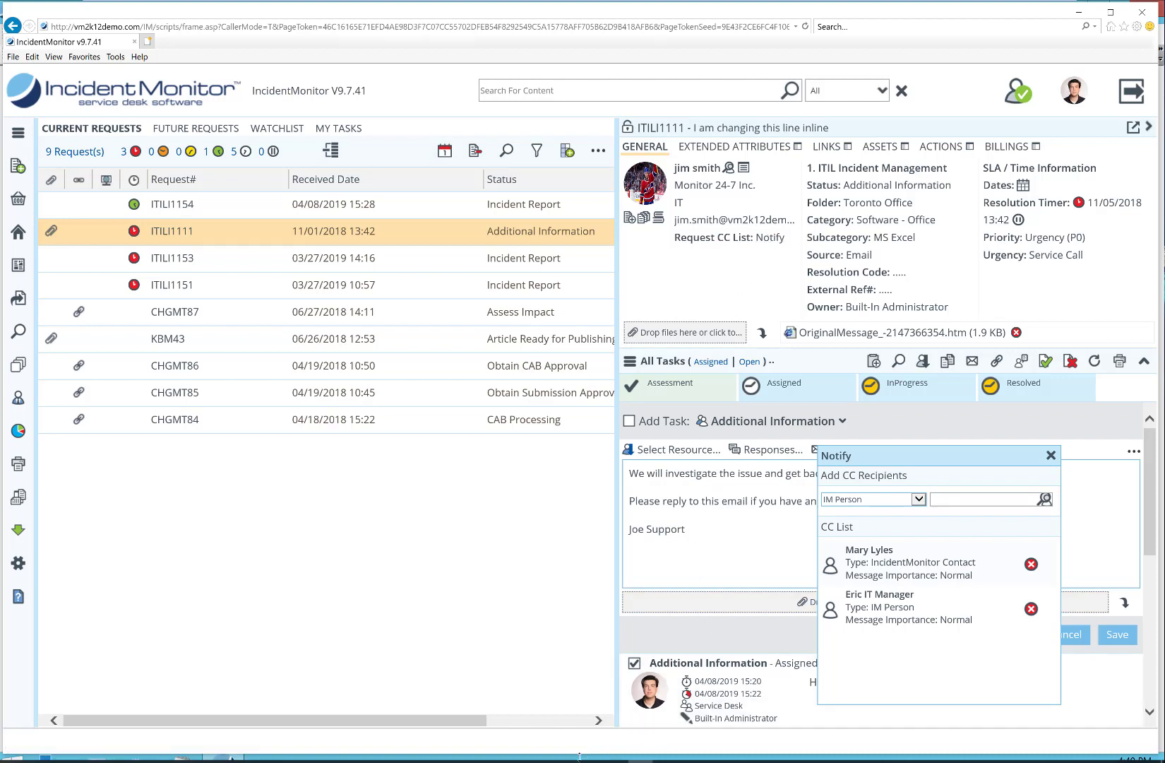
Switch to the IncidentMonitor administration client and examine the request-handling settings of the incident management inbound mailbox
left_click(461, 760)
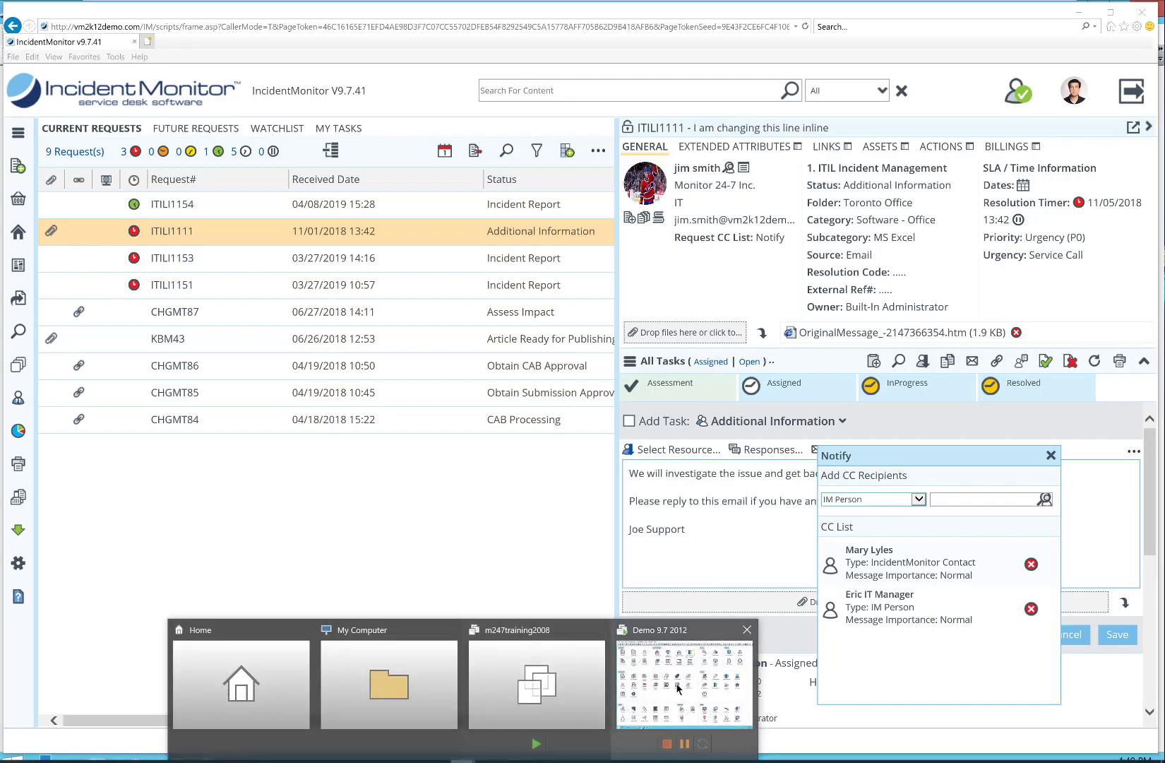
left_click(678, 688)
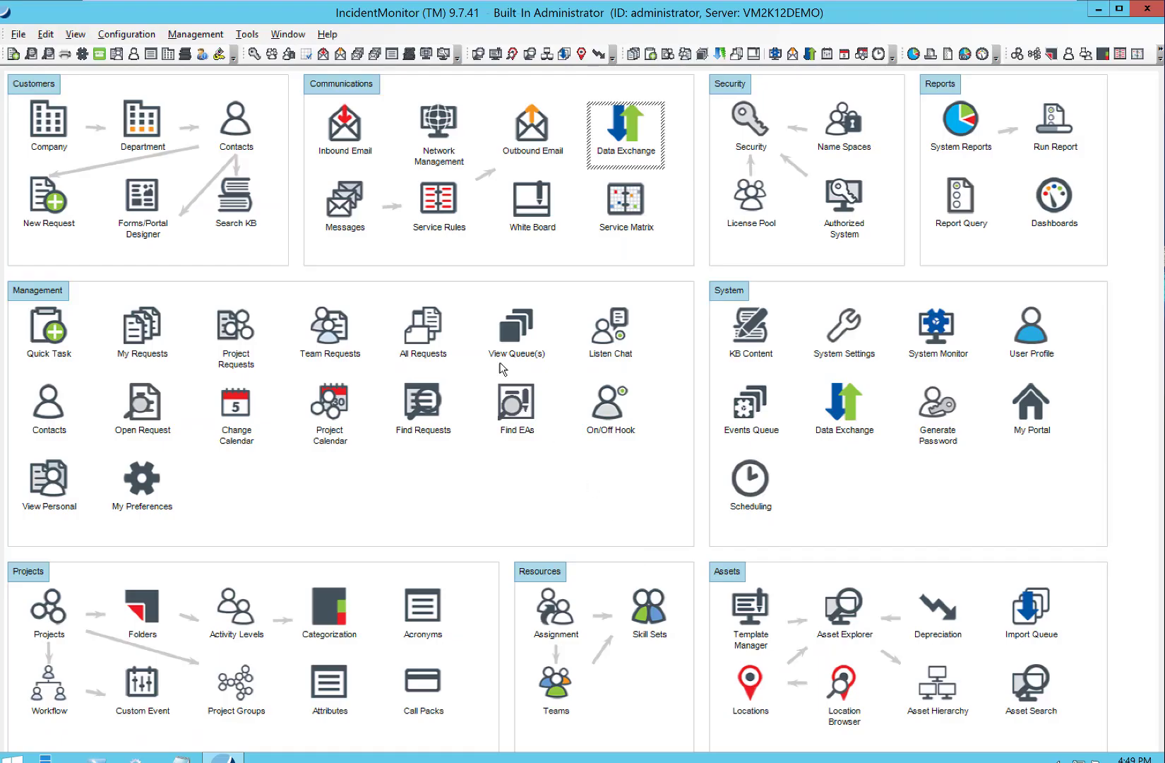
double_click(355, 129)
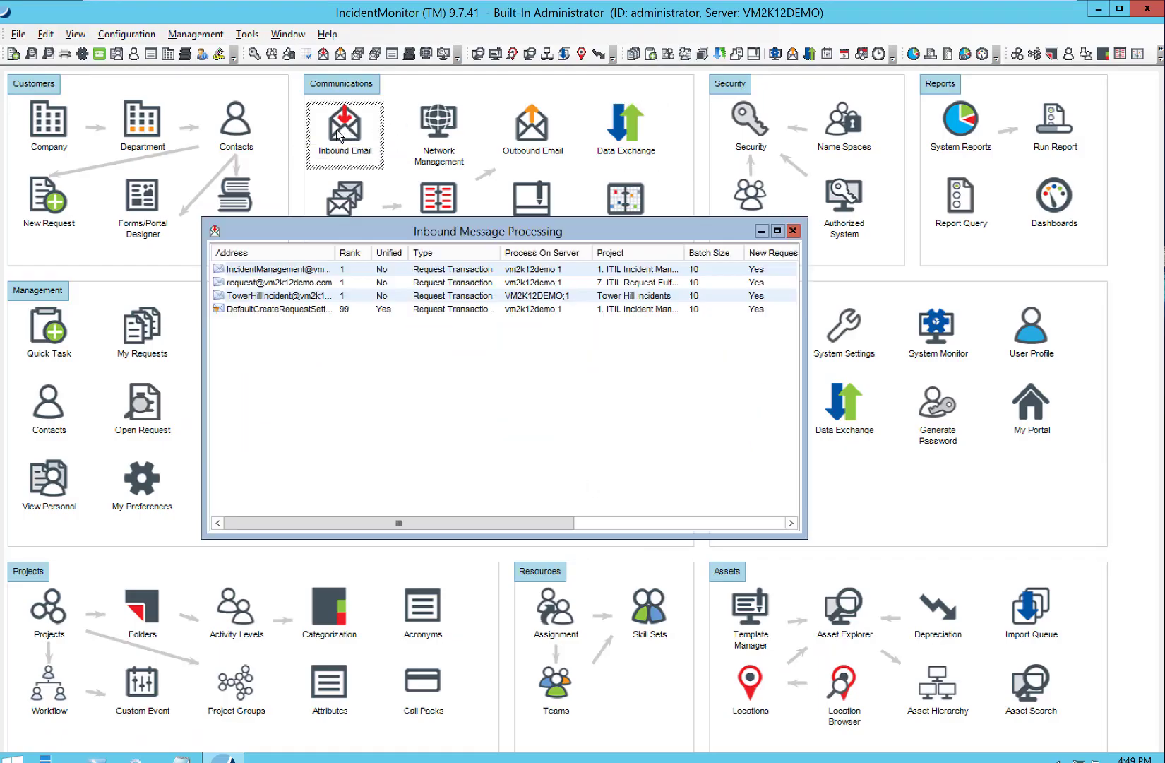
left_click(318, 269)
double_click(388, 269)
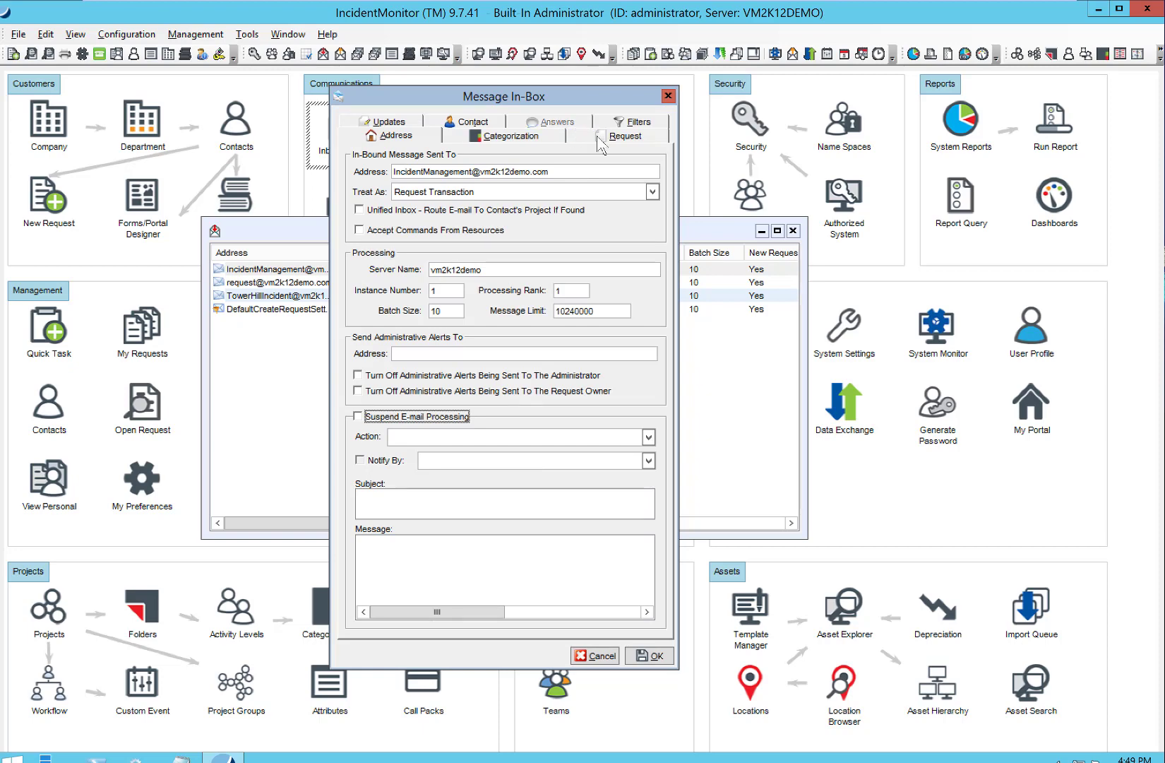
left_click(599, 141)
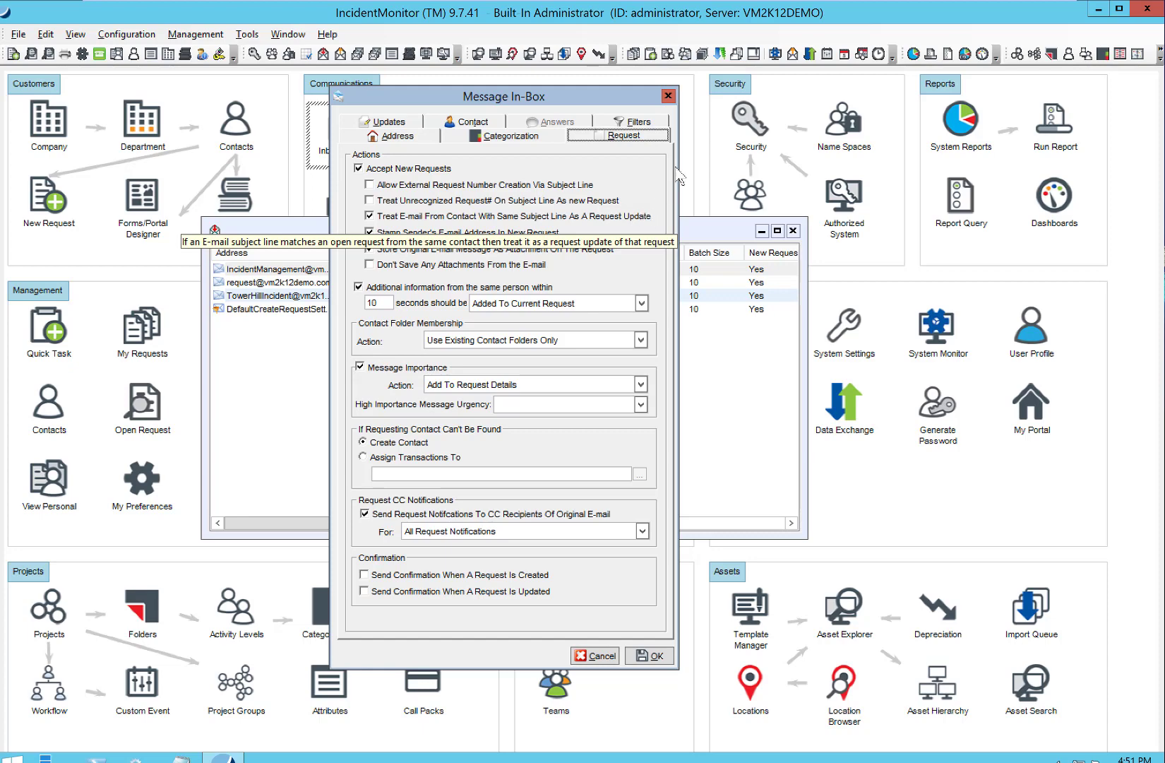
left_click(666, 97)
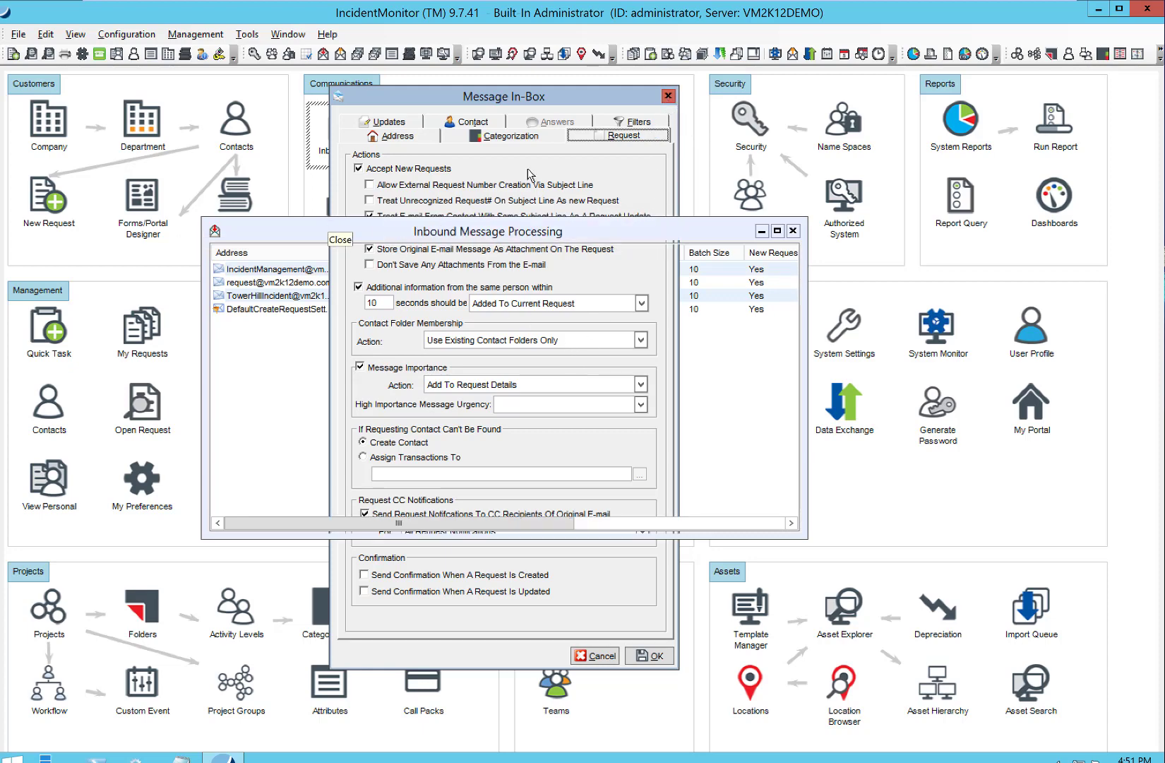
Return to the web client, close the task's Notify list, and check the CC list of the whole request
mouse_move(979, 2)
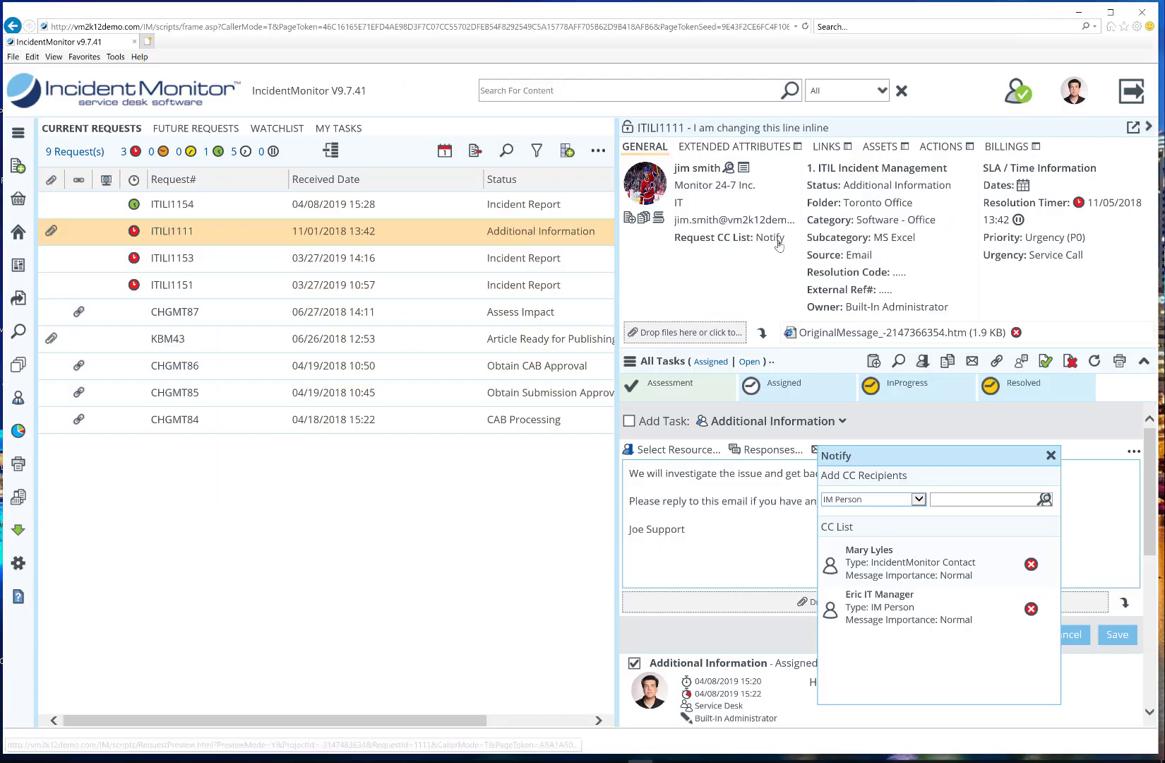
left_click(1051, 456)
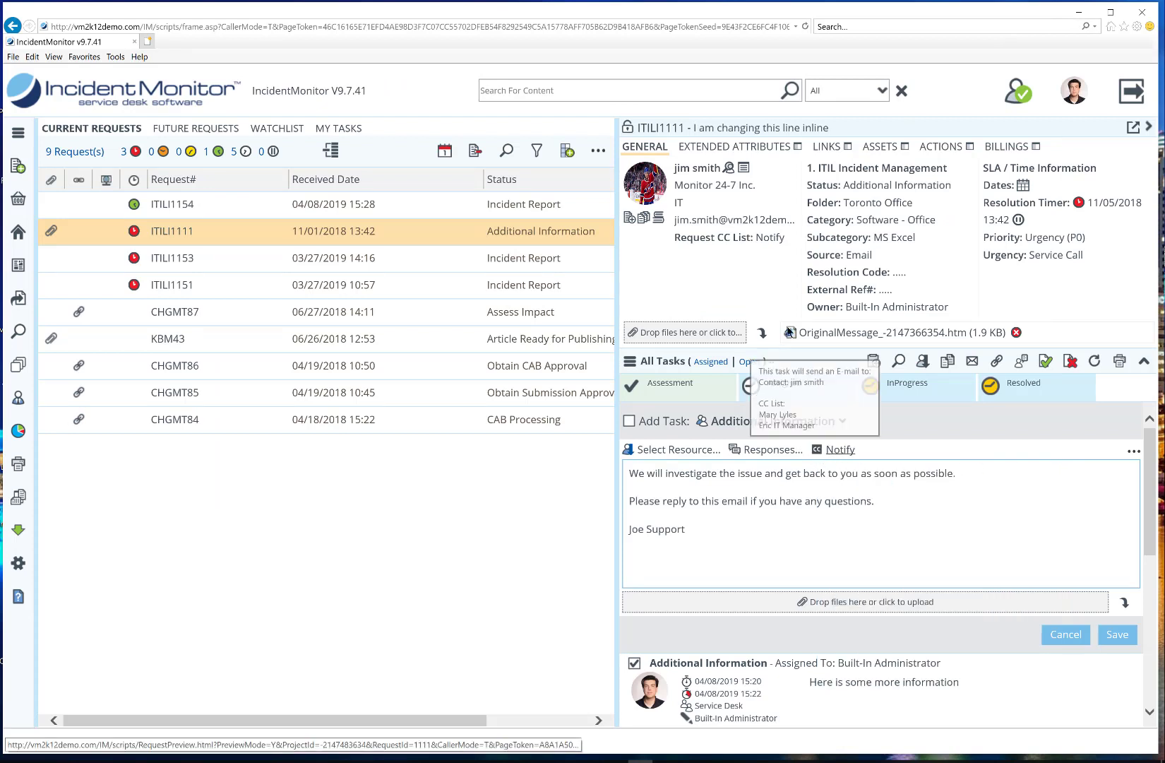
left_click(769, 238)
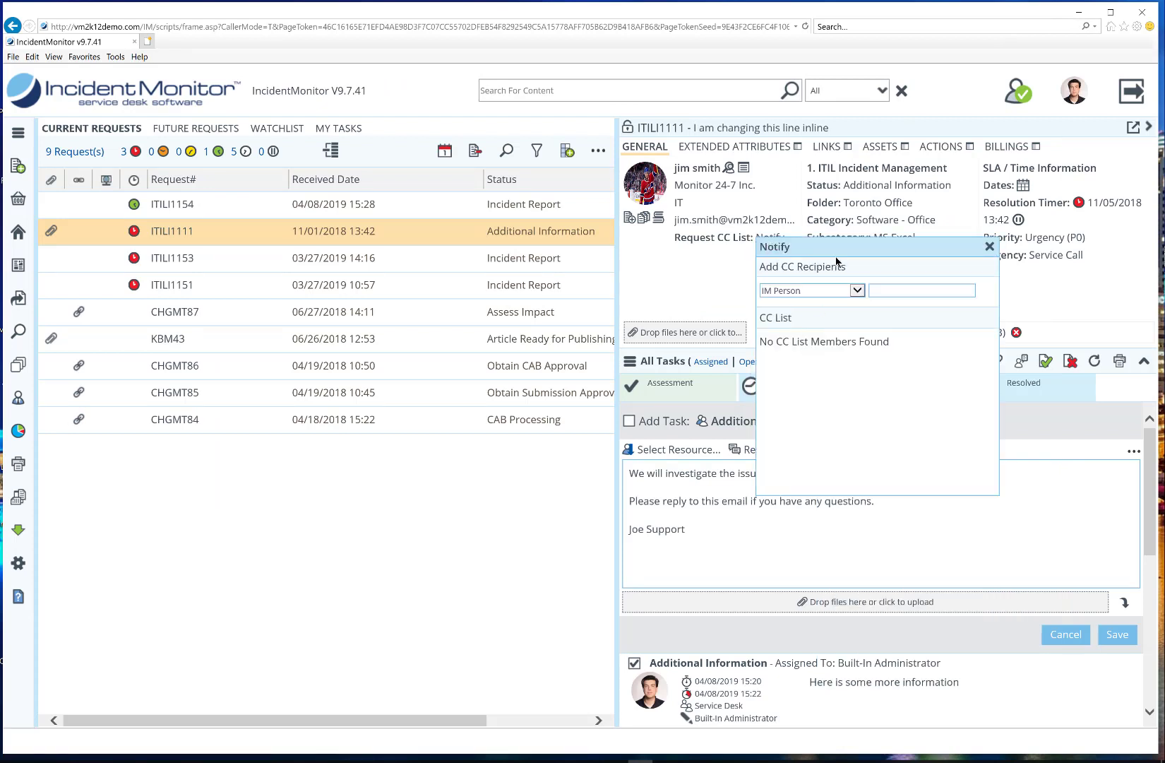
left_click(990, 246)
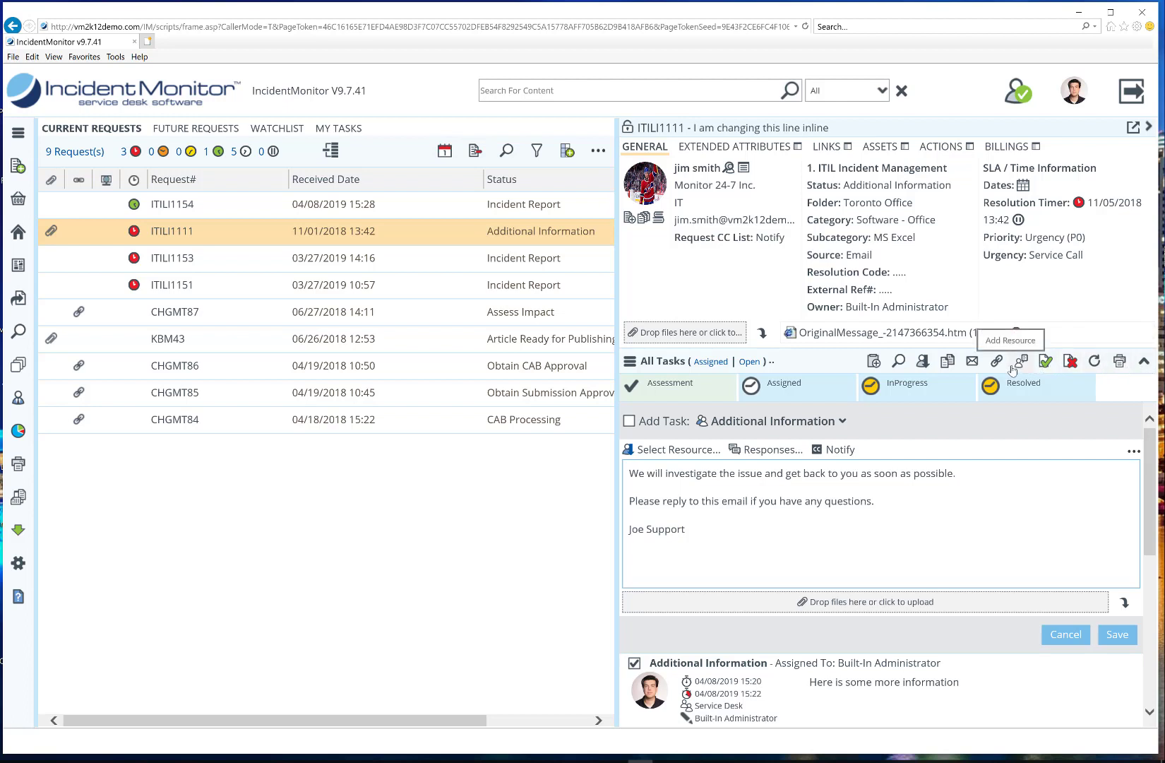
Try to compose an e-mail from the tasks of request ITILI1111
left_click(970, 363)
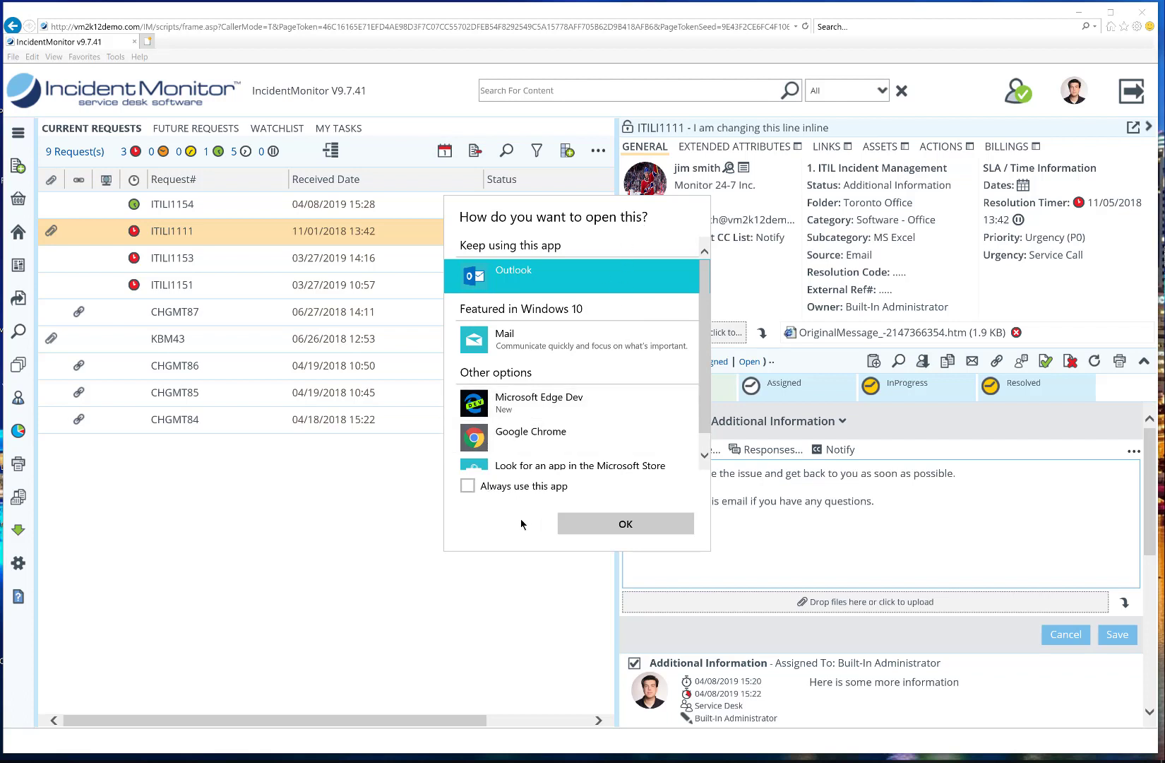
left_click(377, 515)
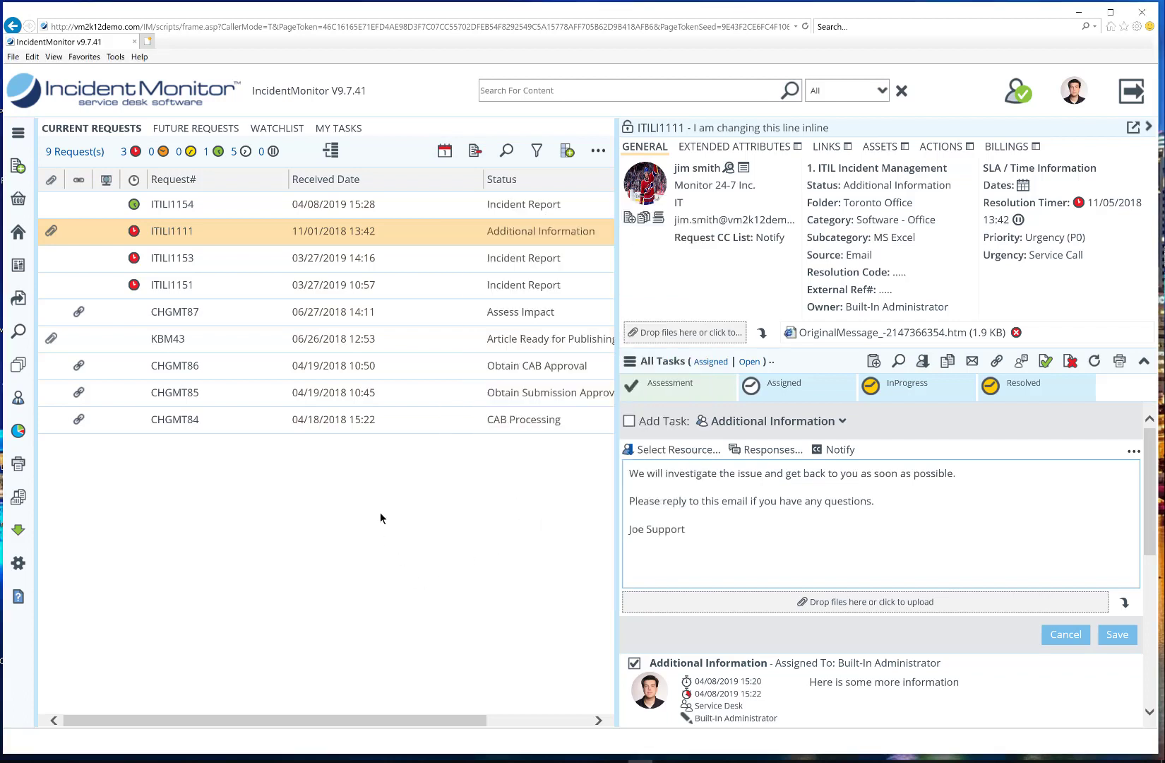
Open request ITILI1154 and examine its Streamlined Request form
left_click(421, 208)
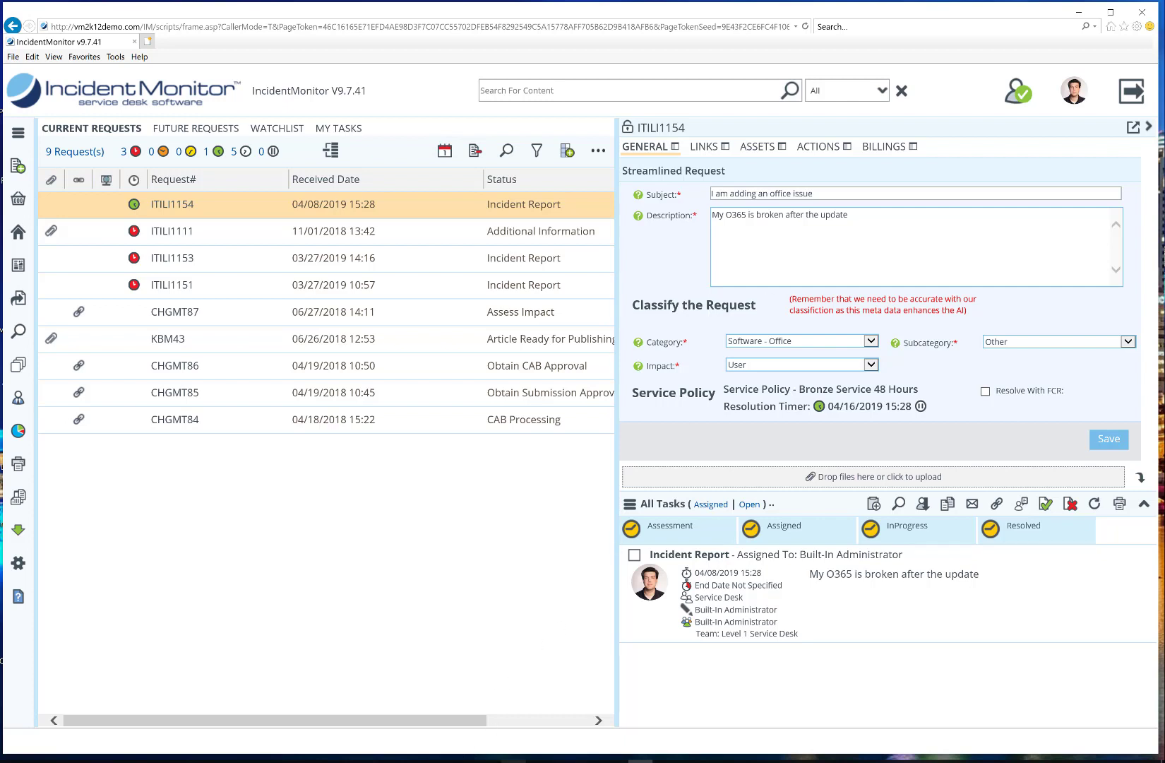
Switch to the IncidentMonitor administration client and open the CustomRequestLayout section template of 1. ITIL Incident Management in the Forms/Portal Designer
left_click(463, 761)
left_click(654, 693)
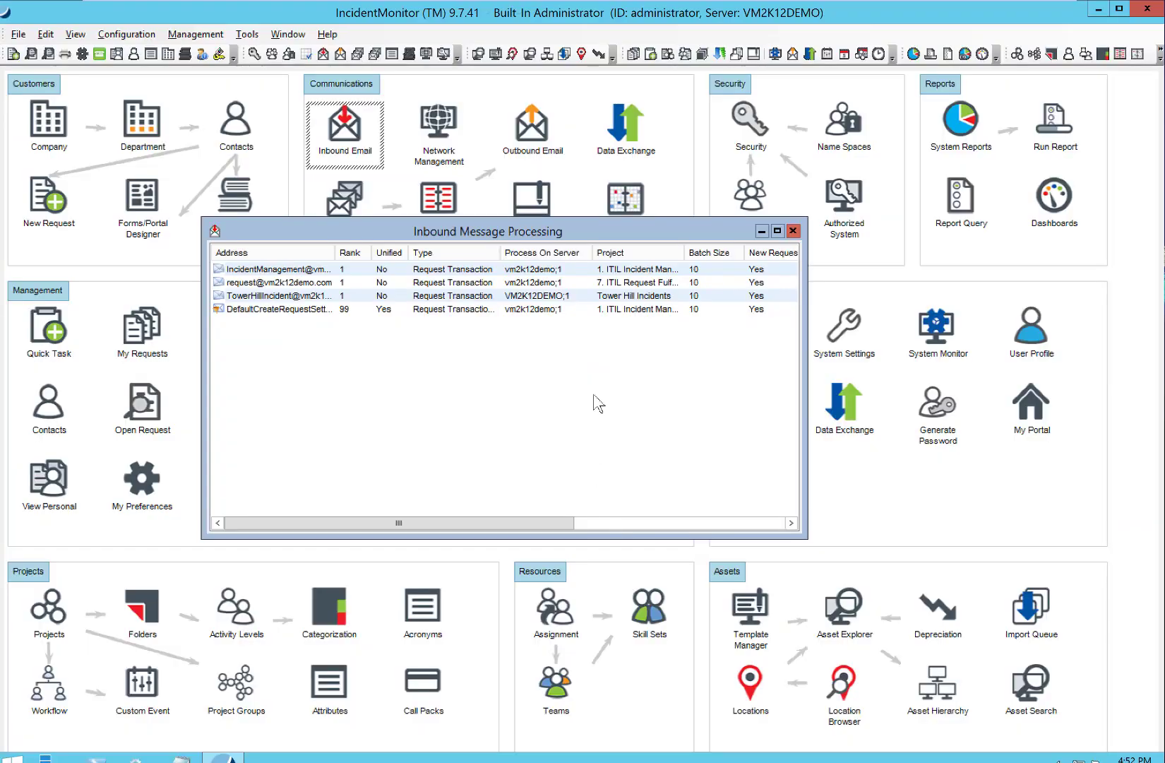
left_click(801, 231)
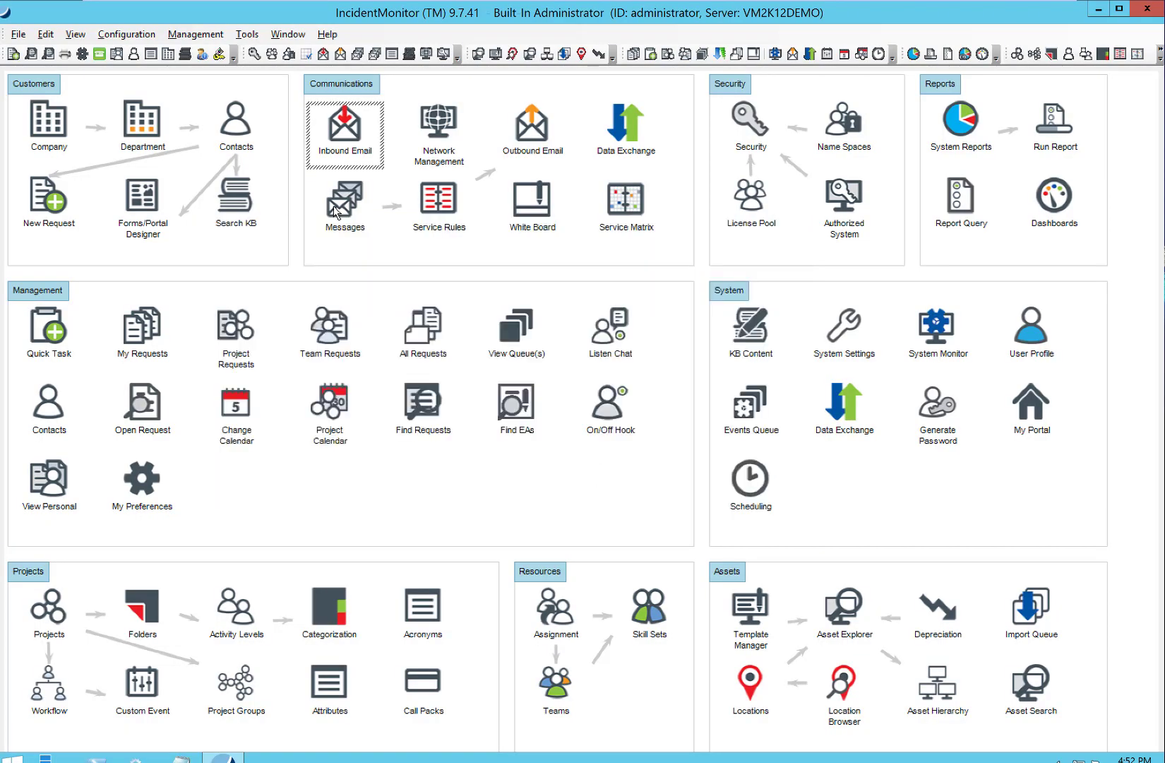
left_click(144, 200)
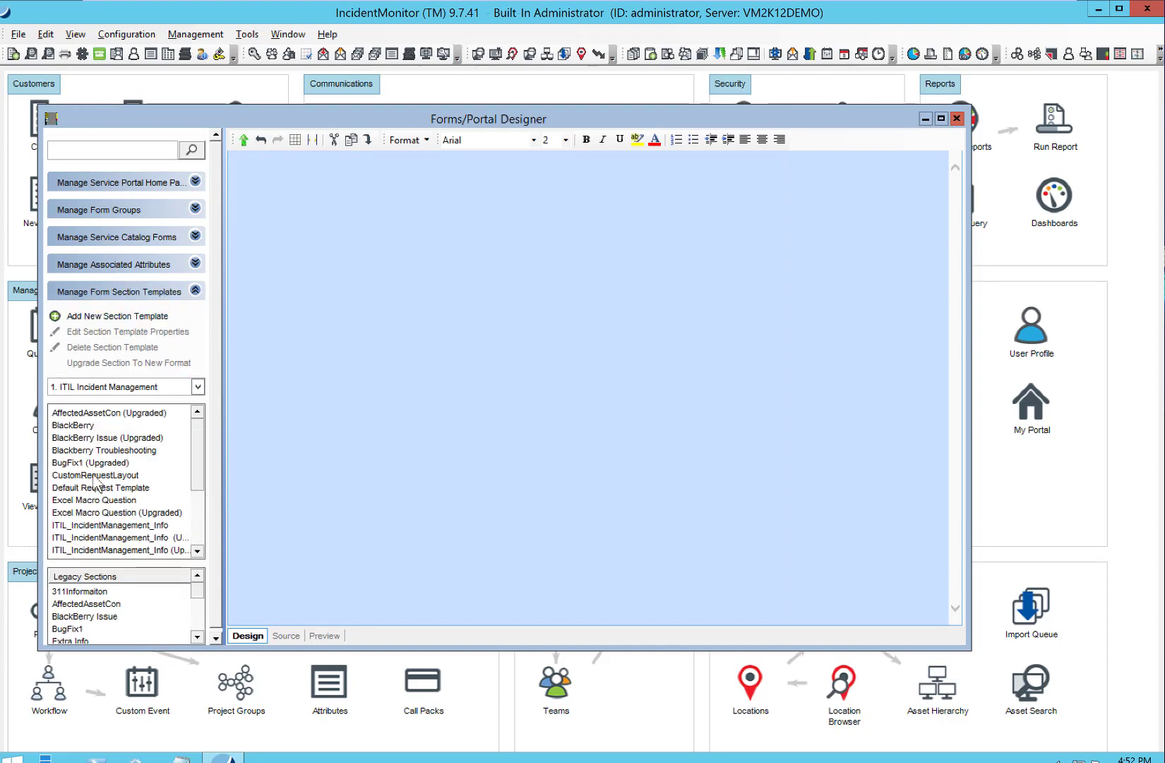
left_click(94, 476)
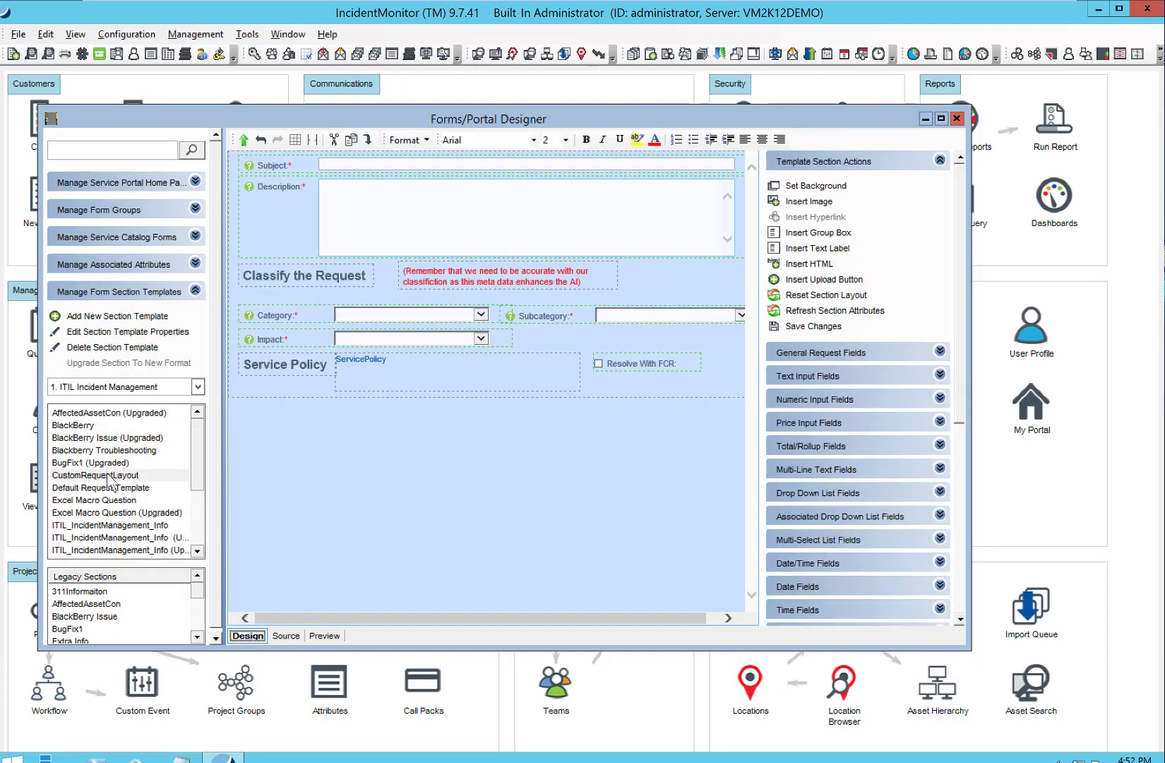
Show the available General Request Fields in the Forms/Portal Designer and widen the designer window
left_click(796, 353)
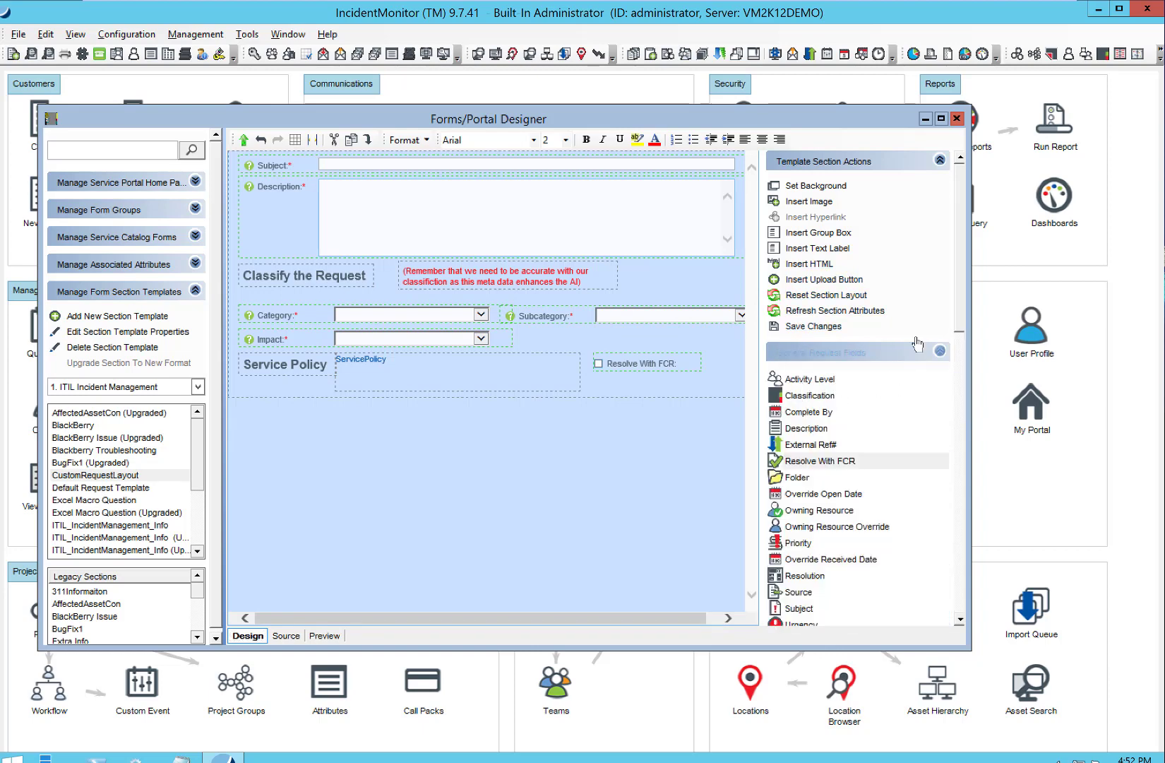
left_click_drag(972, 353, 1137, 357)
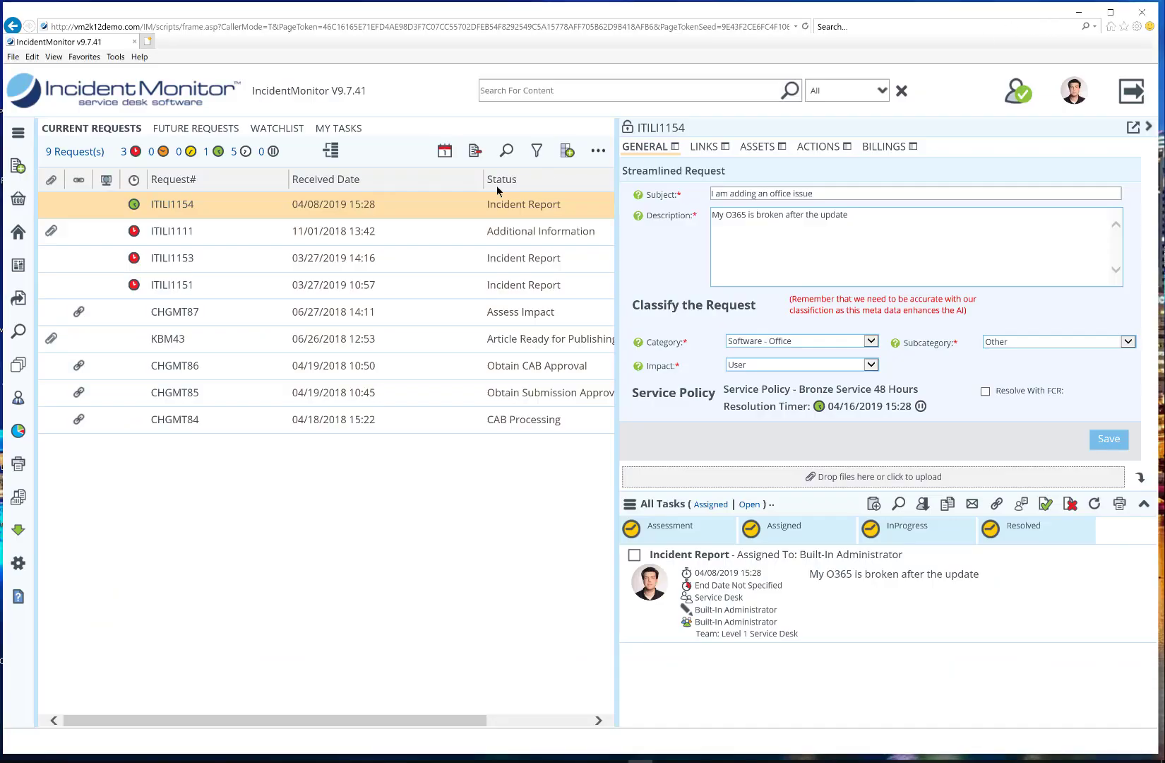
Return to the web client and open request ITILI1111, followed by ITILI1154, to compare their form layouts
left_click(416, 240)
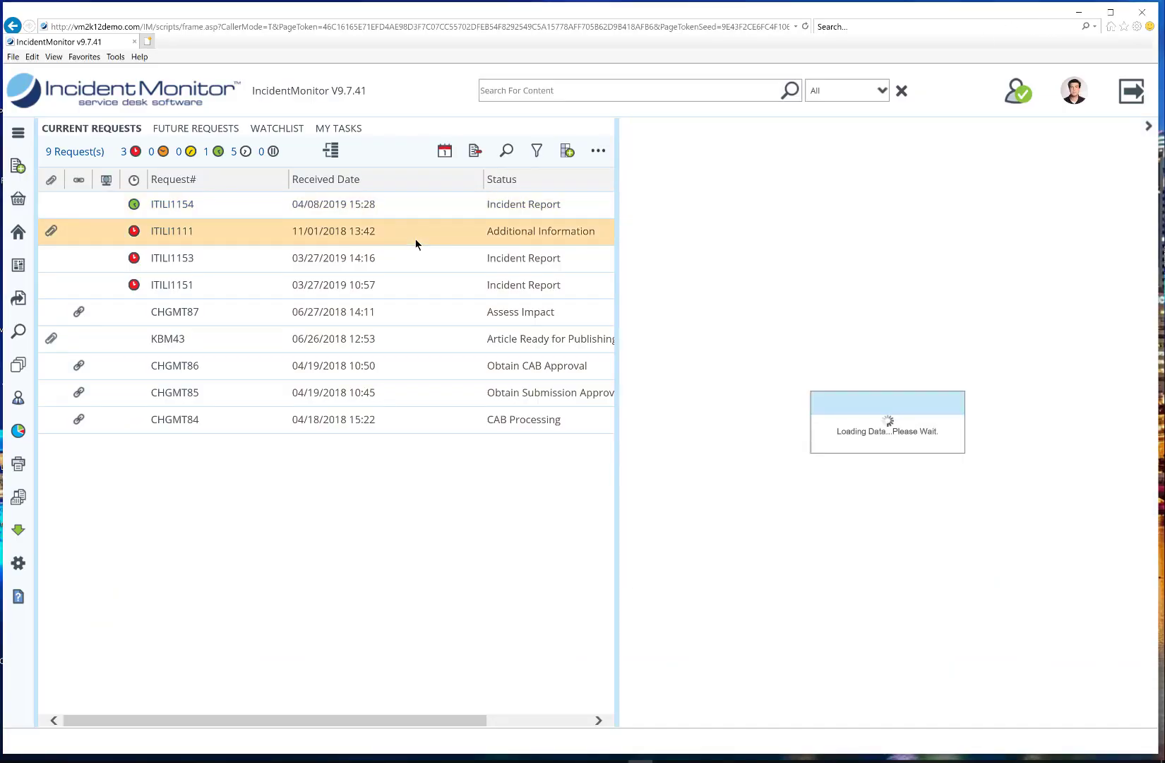
left_click(394, 209)
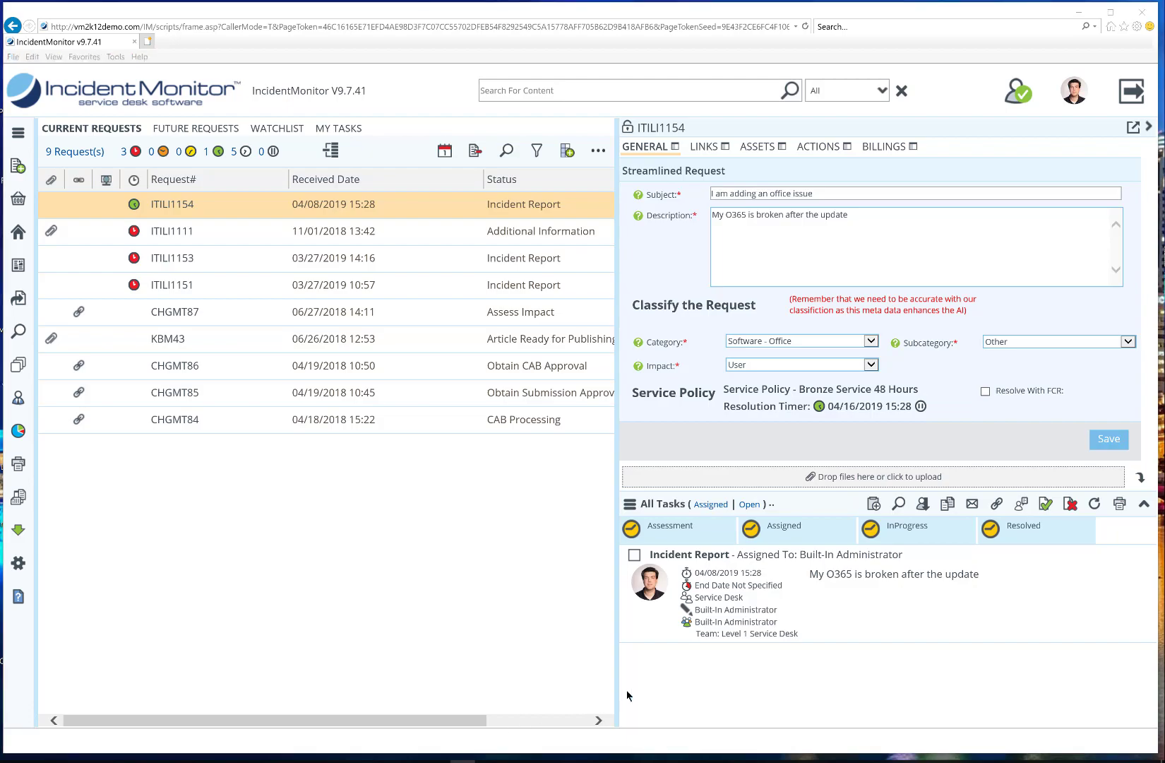
Switch back to the administration client, examine the full list of General Request Fields, and make the designer window taller
mouse_move(463, 762)
left_click(663, 658)
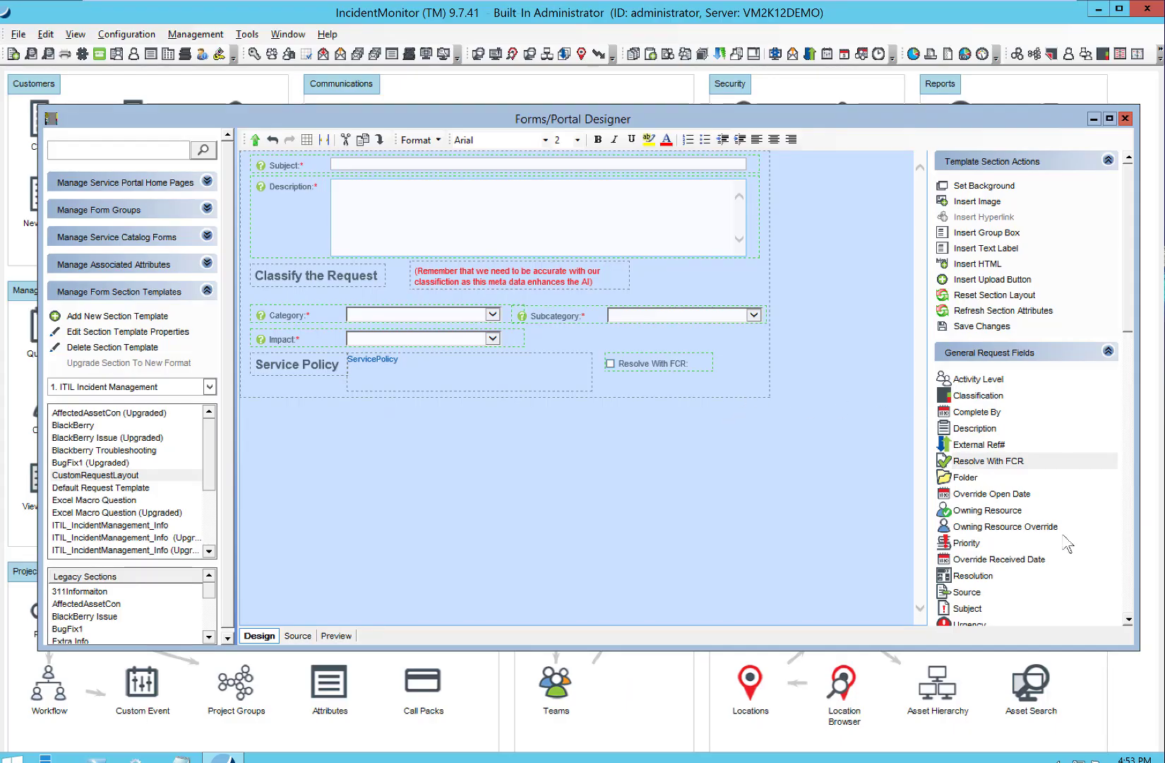
scroll(1075, 545, "down", 3)
scroll(1067, 548, "down", 3)
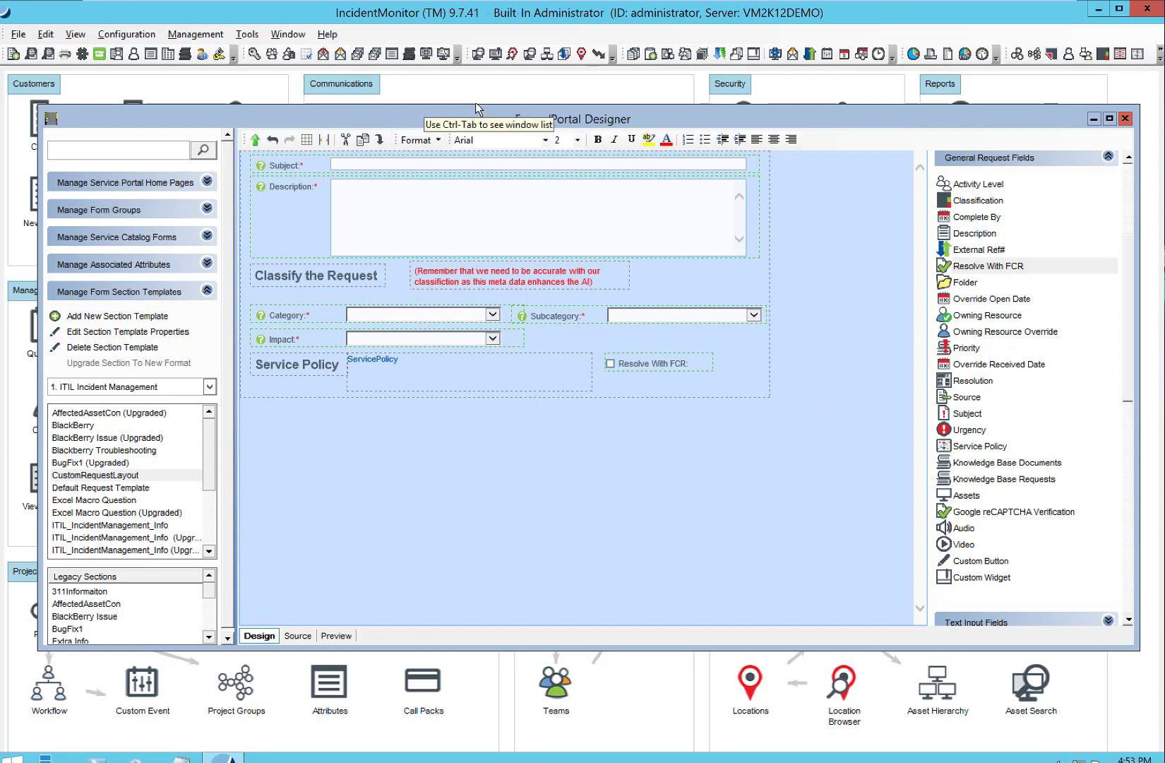
left_click_drag(476, 105, 476, 81)
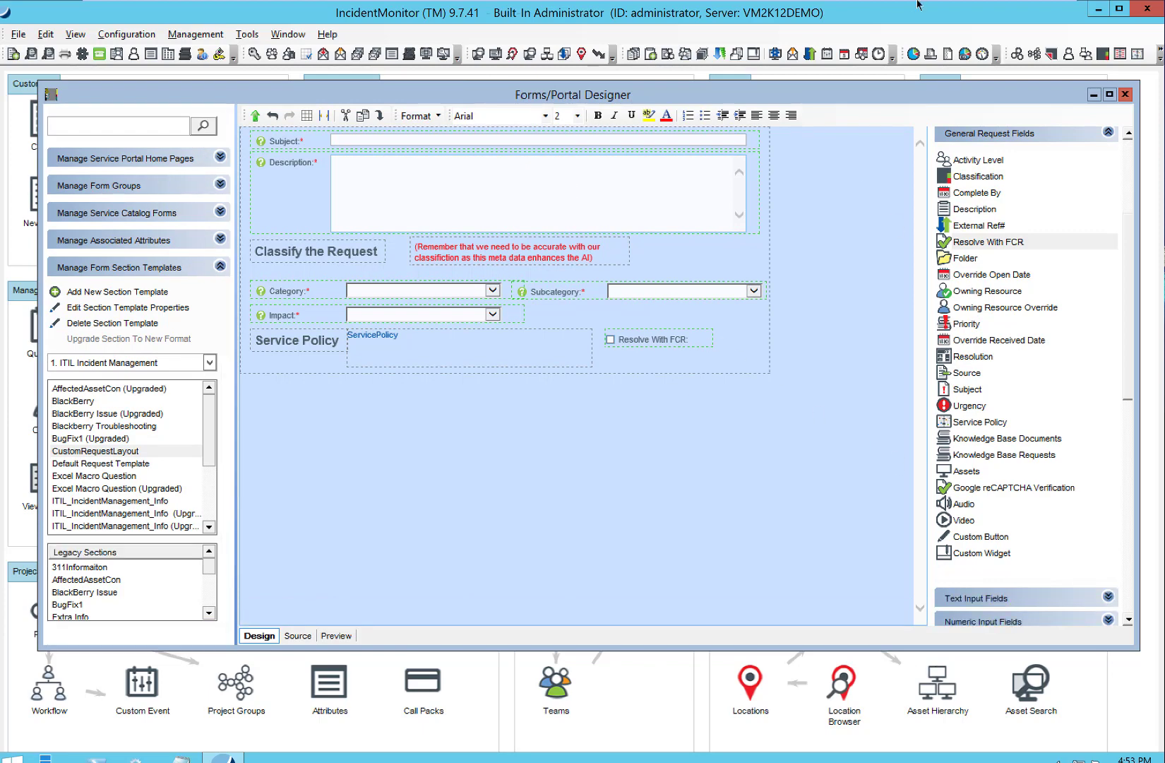
Return to the web client, start a new Streamlined Request, and look up the customer contact by first name
mouse_move(943, 6)
left_click(1046, 11)
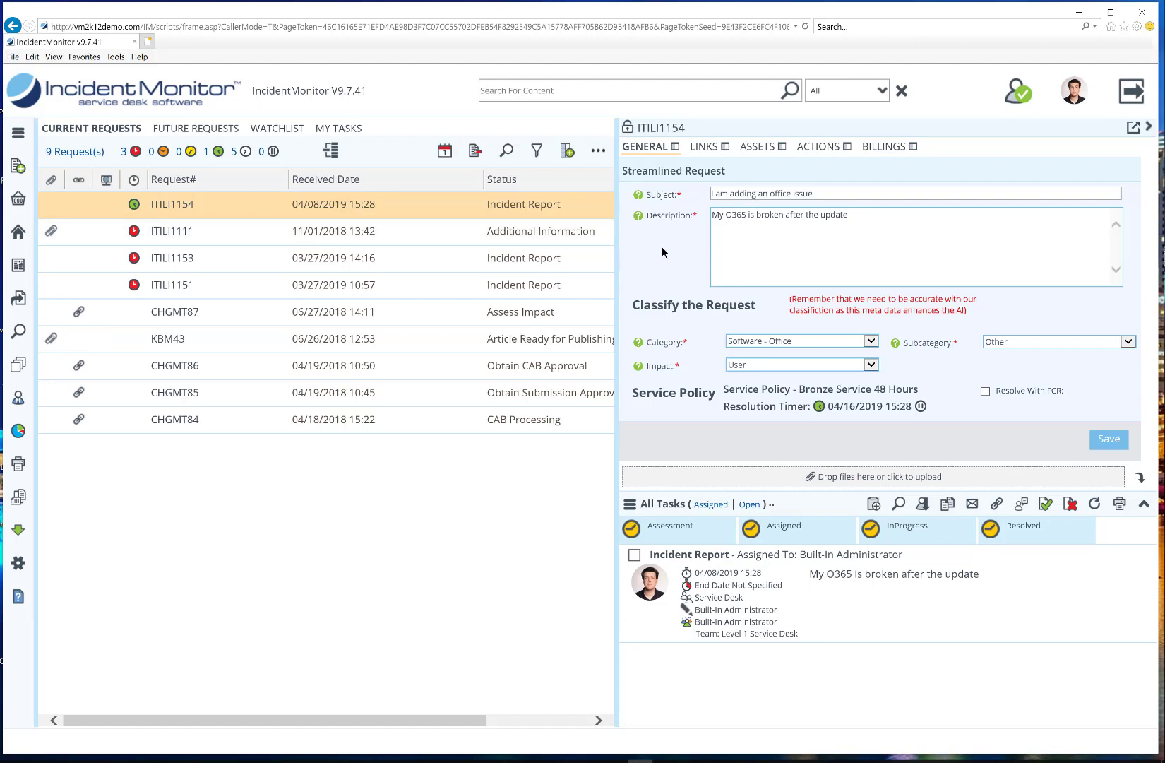
left_click(14, 169)
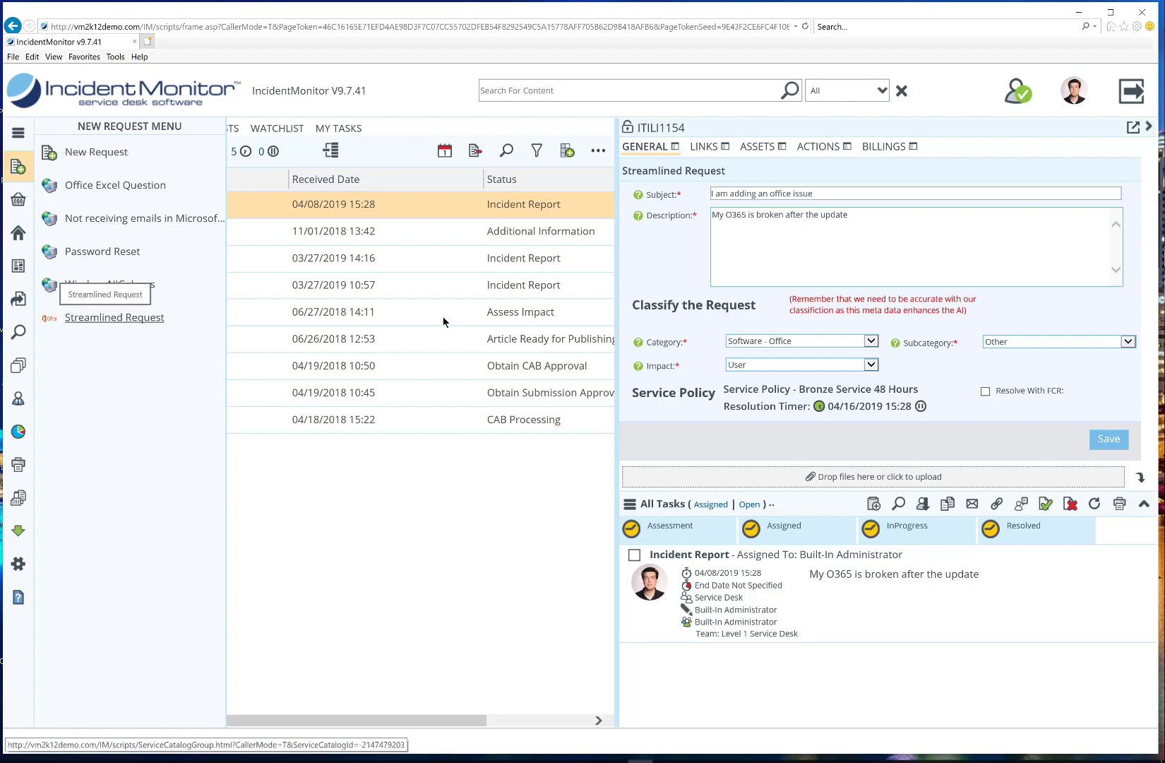
left_click(132, 322)
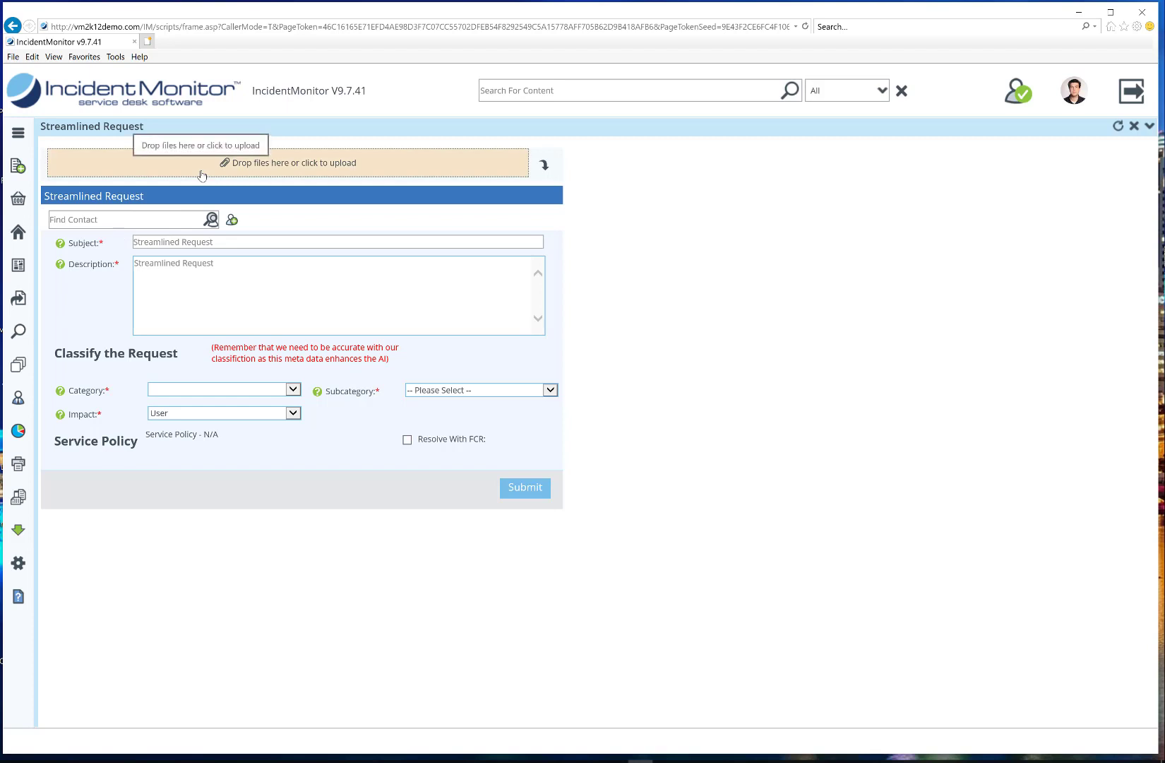
left_click(158, 218)
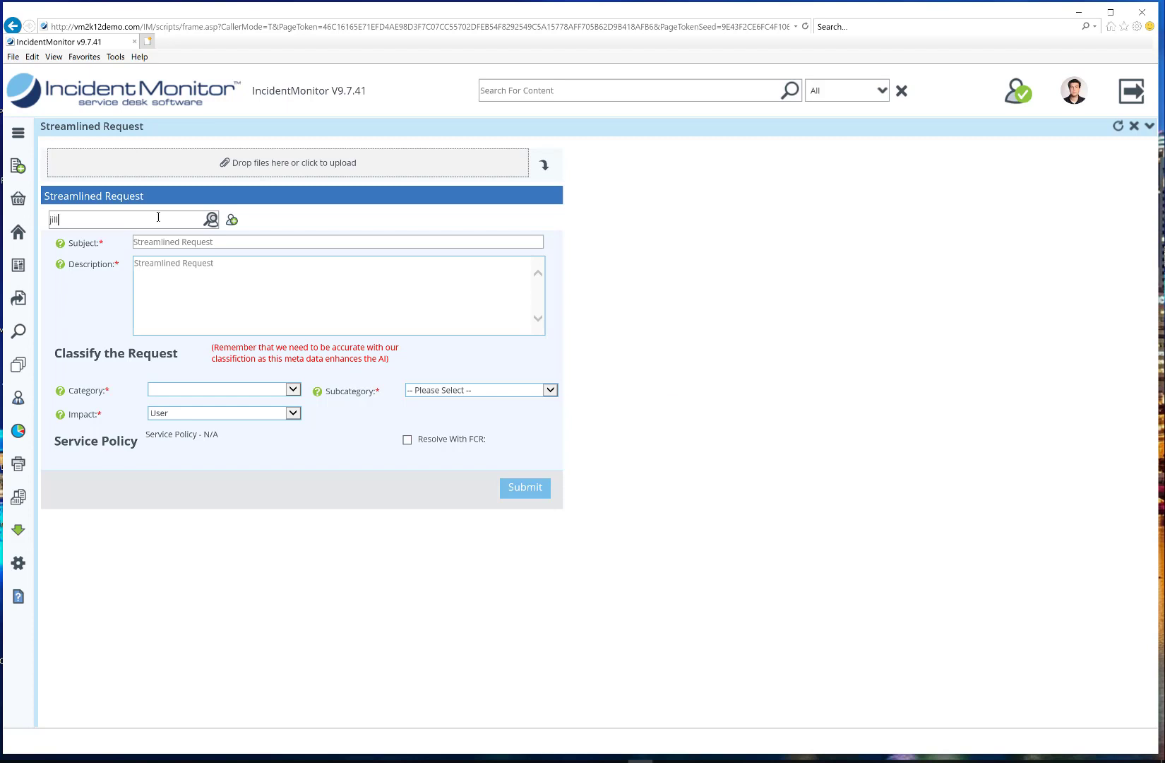
key("Return")
Set the subject to "Very cool custom request" and the description to "wow.. I love this custom request"
left_click(206, 243)
type("Very cool custrom")
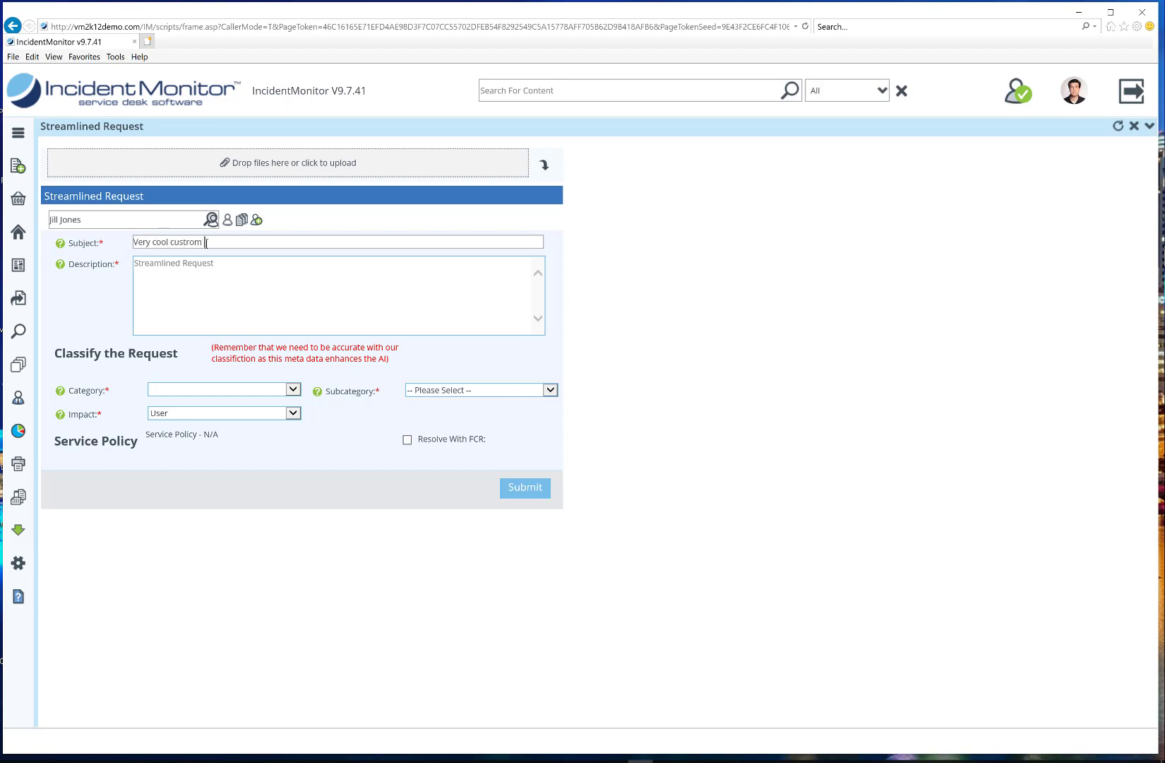
key("BackSpace")
key("BackSpace")
key("BackSpace")
key("BackSpace")
type("om request")
key("Tab")
type("wowo t.. I love this custom request")
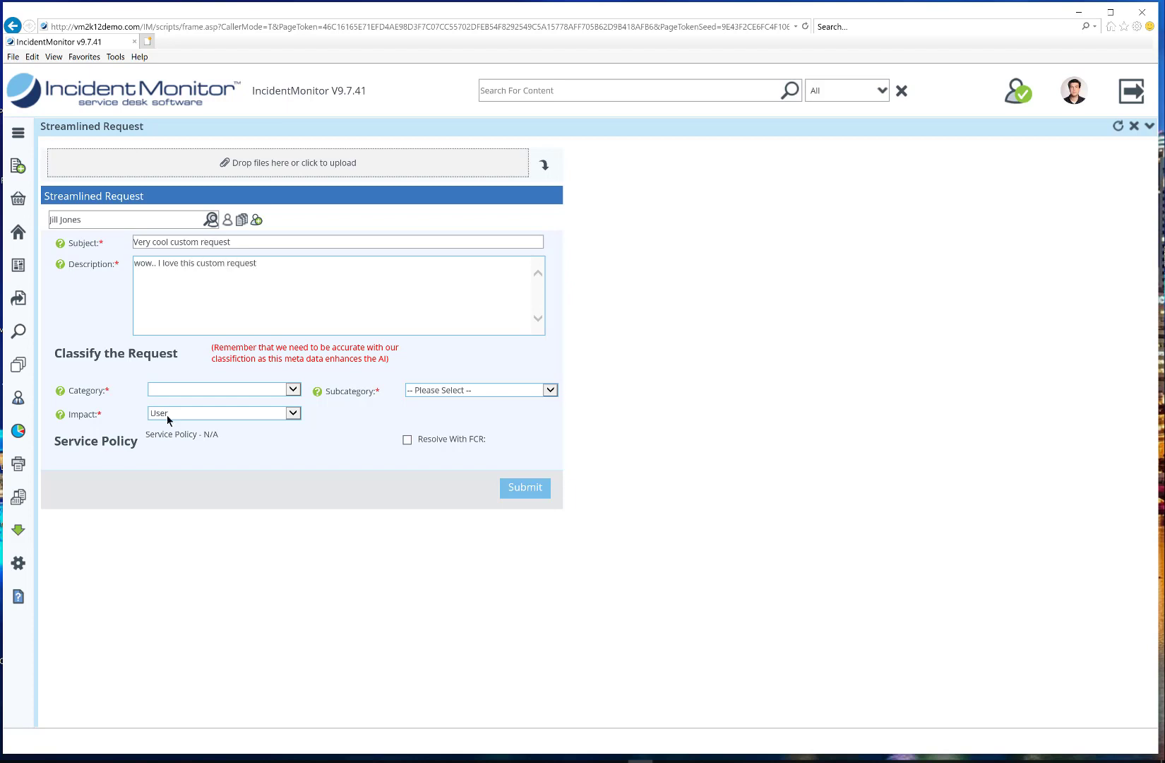
Classify the request with category Software - Office and subcategory Other
left_click(288, 394)
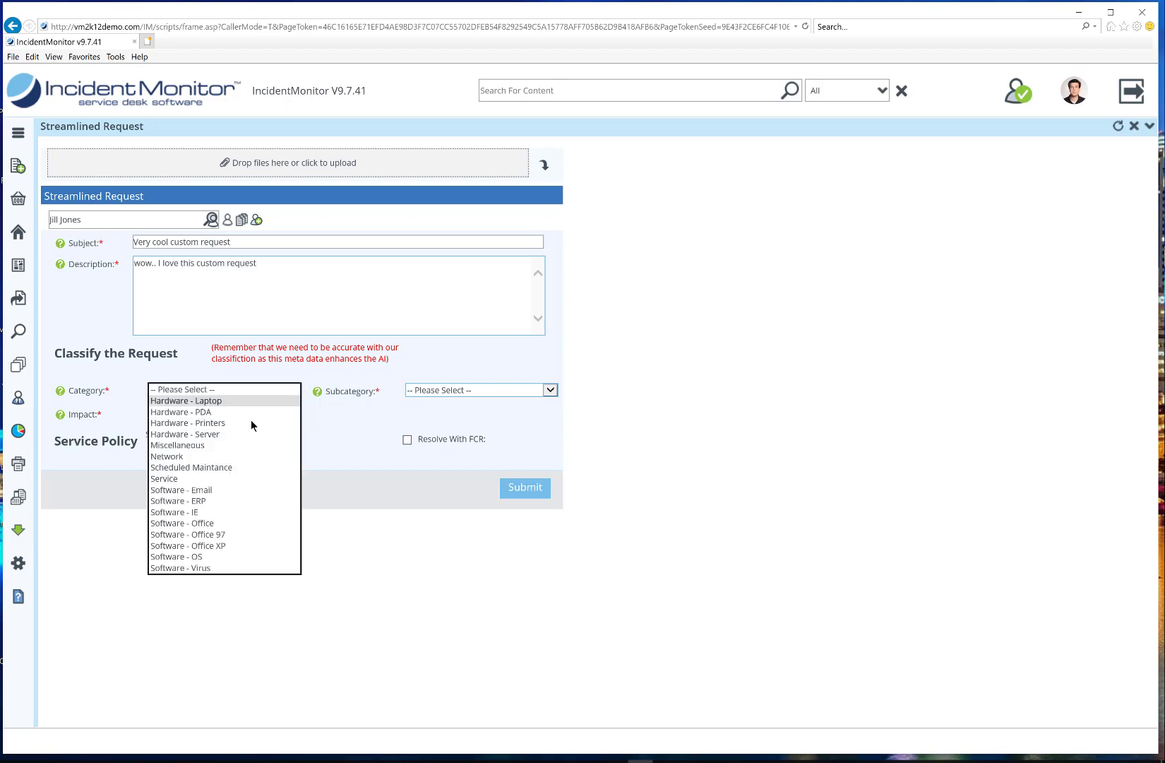
left_click(245, 523)
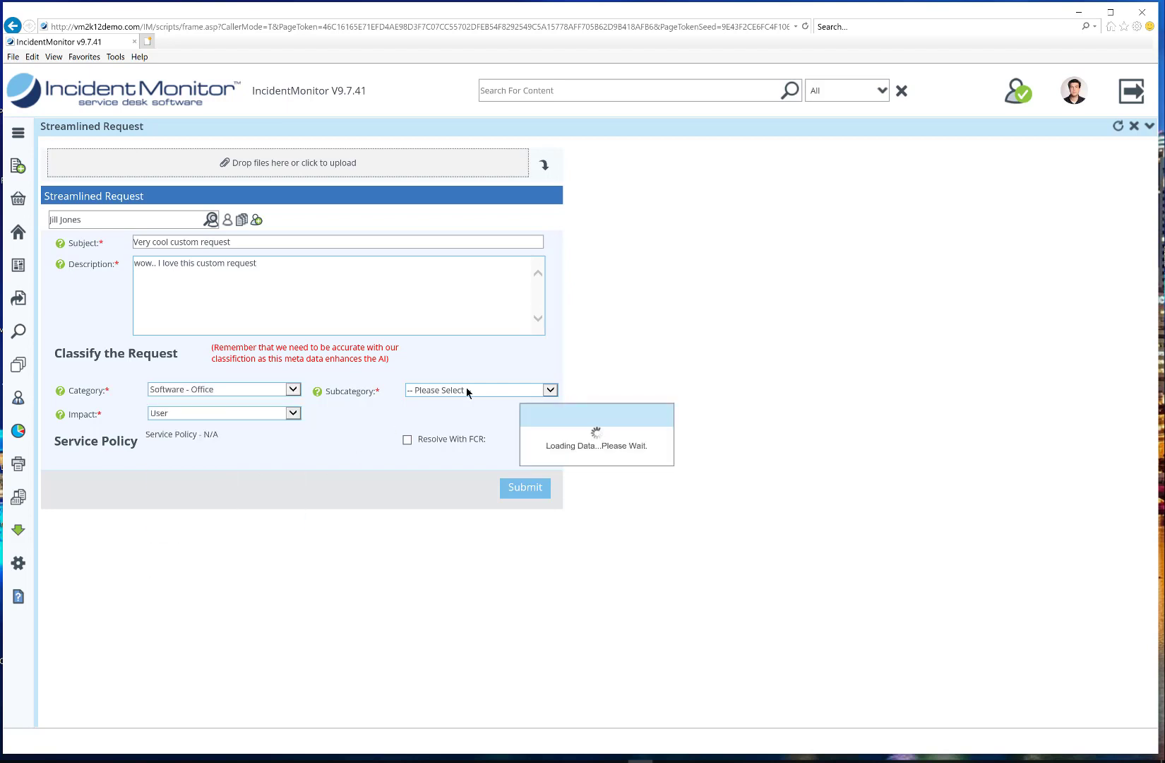
left_click(268, 394)
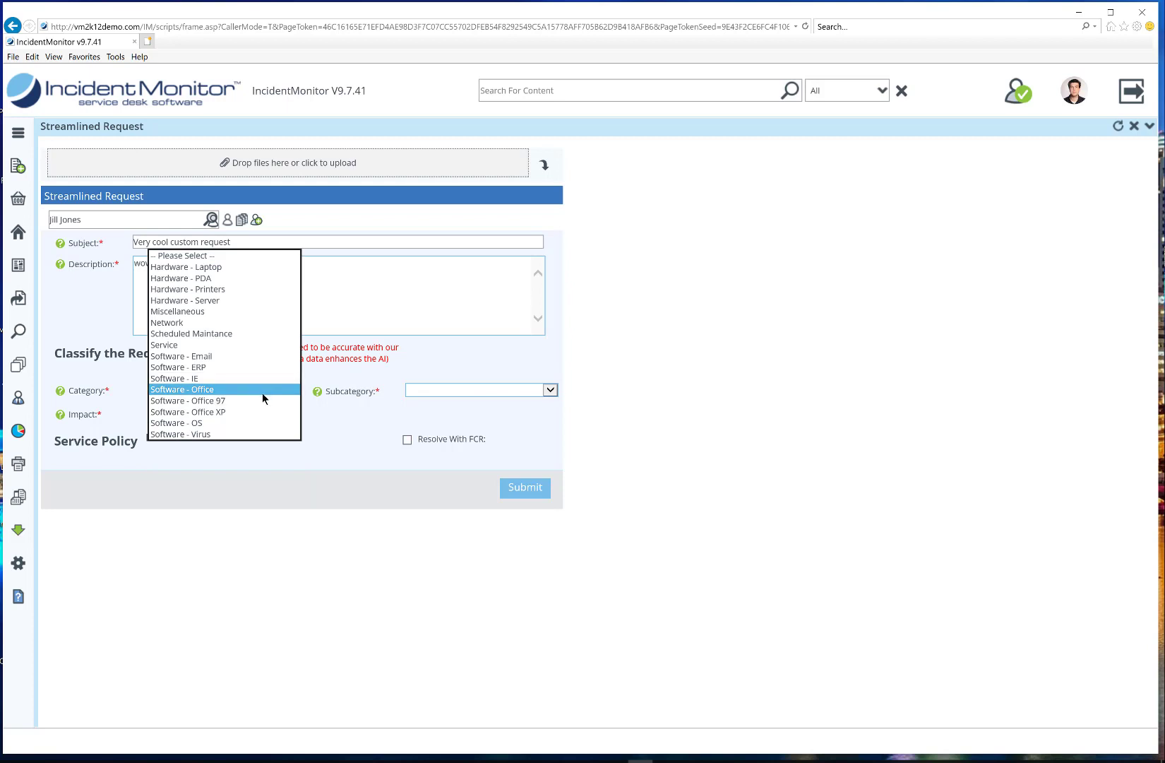
left_click(262, 389)
left_click(456, 394)
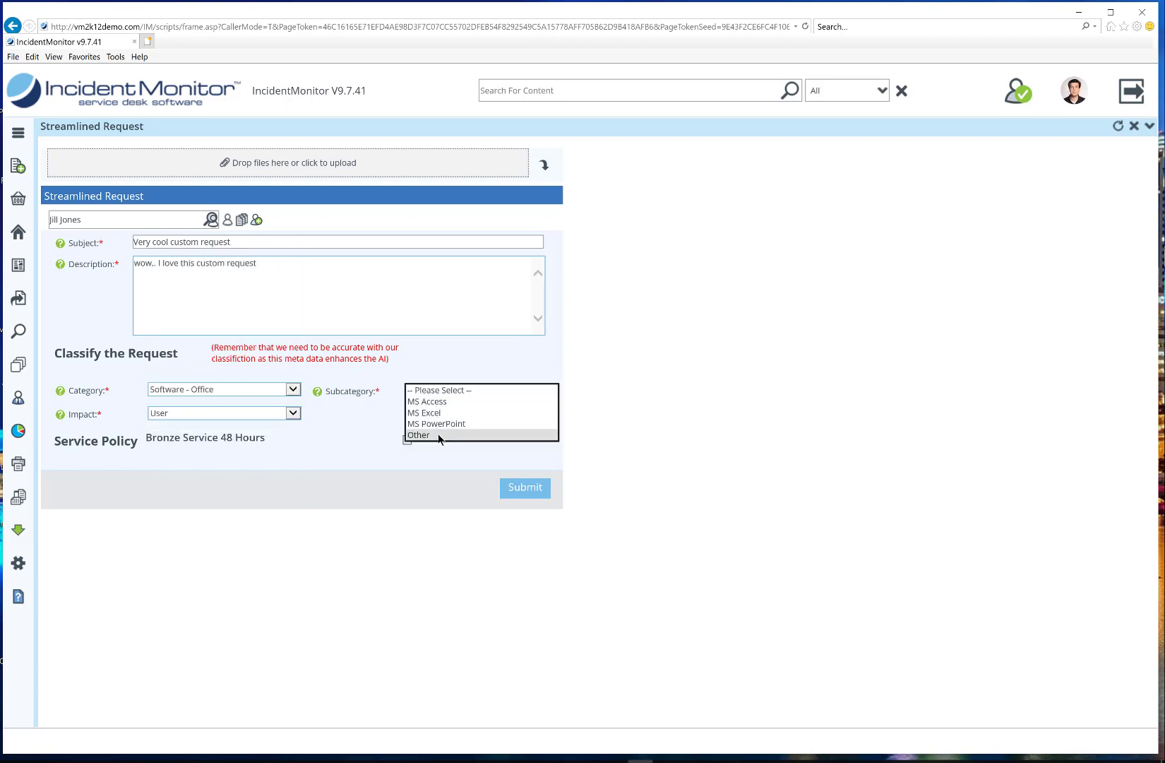
left_click(439, 435)
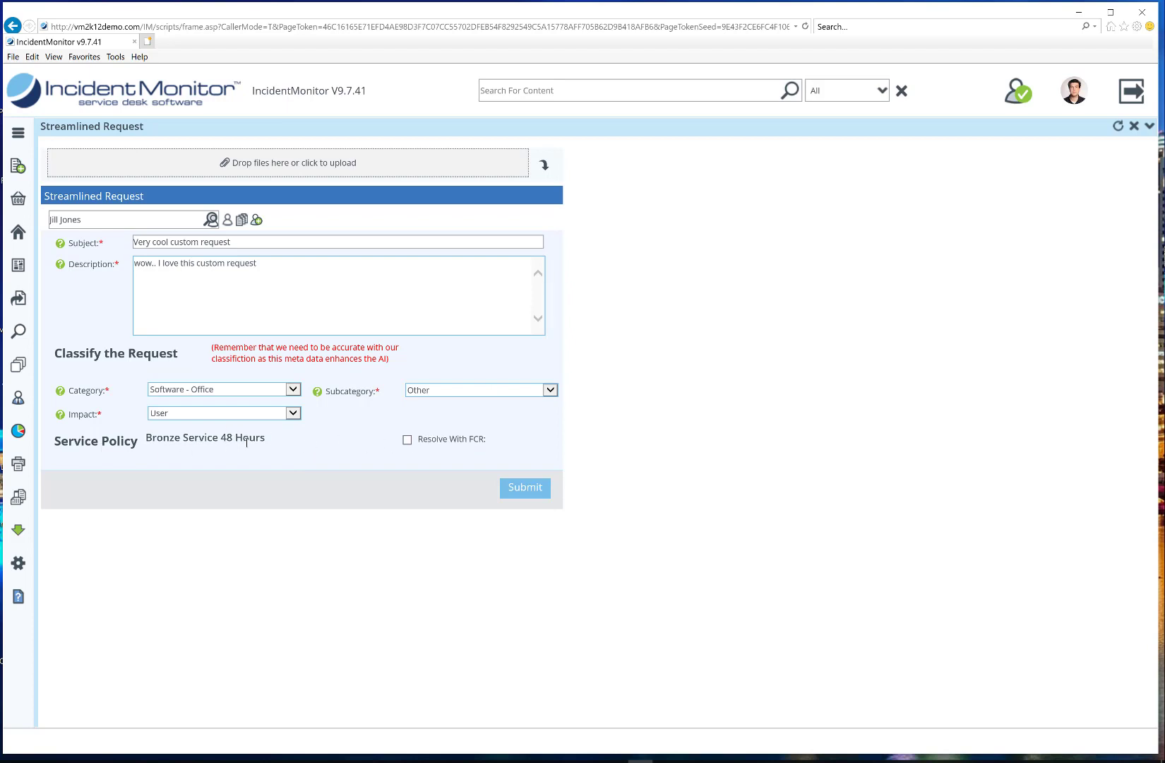
Try the impact values Department and Company to check the service policy, and set the impact back to User
left_click(221, 419)
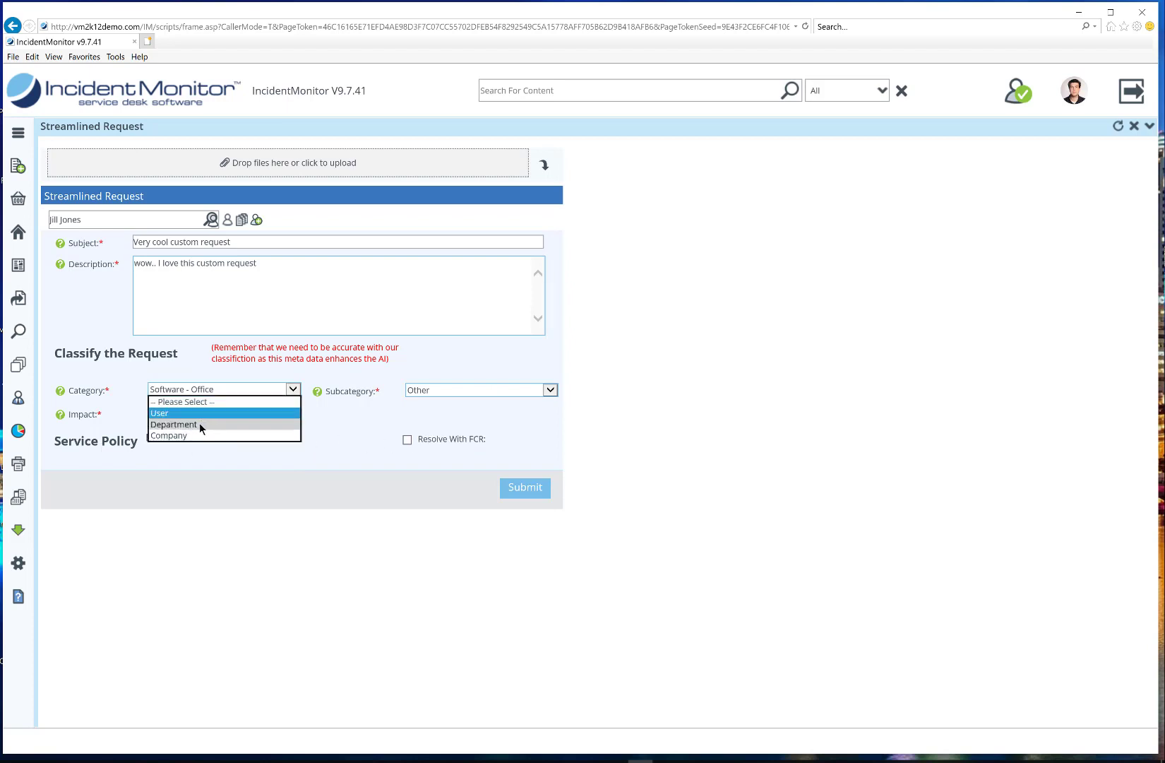
left_click(199, 422)
left_click(205, 415)
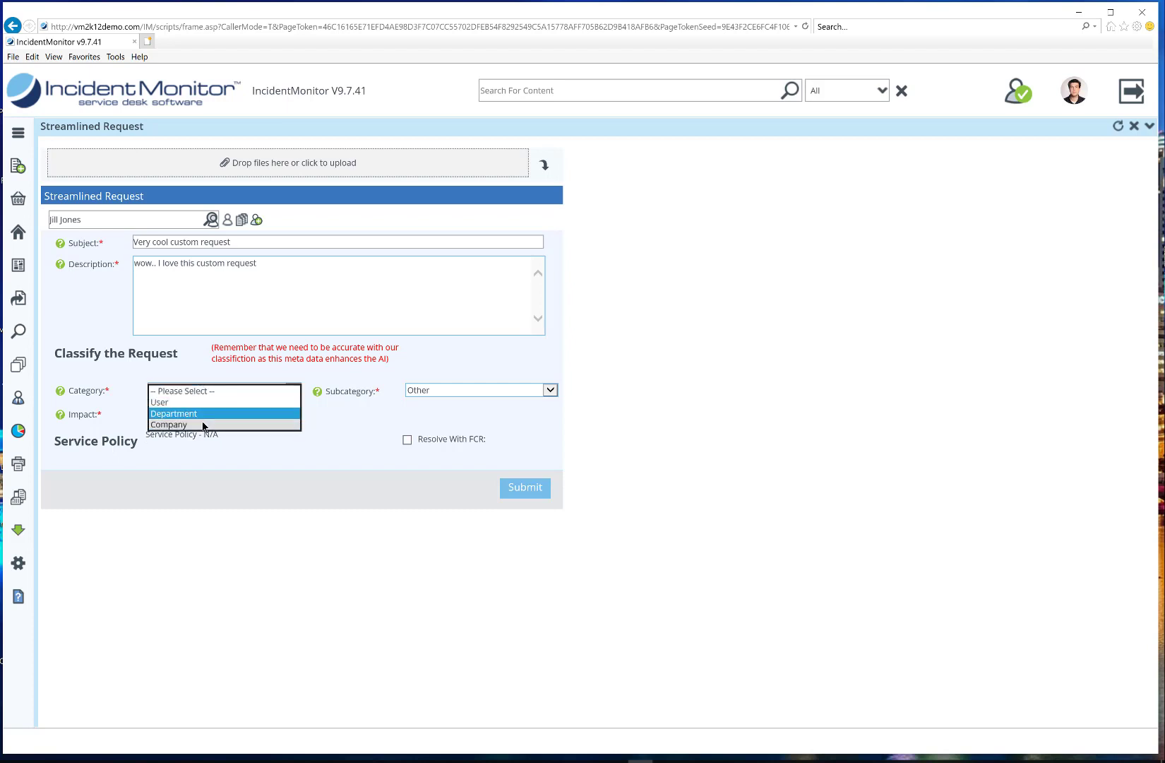
left_click(202, 420)
left_click(202, 413)
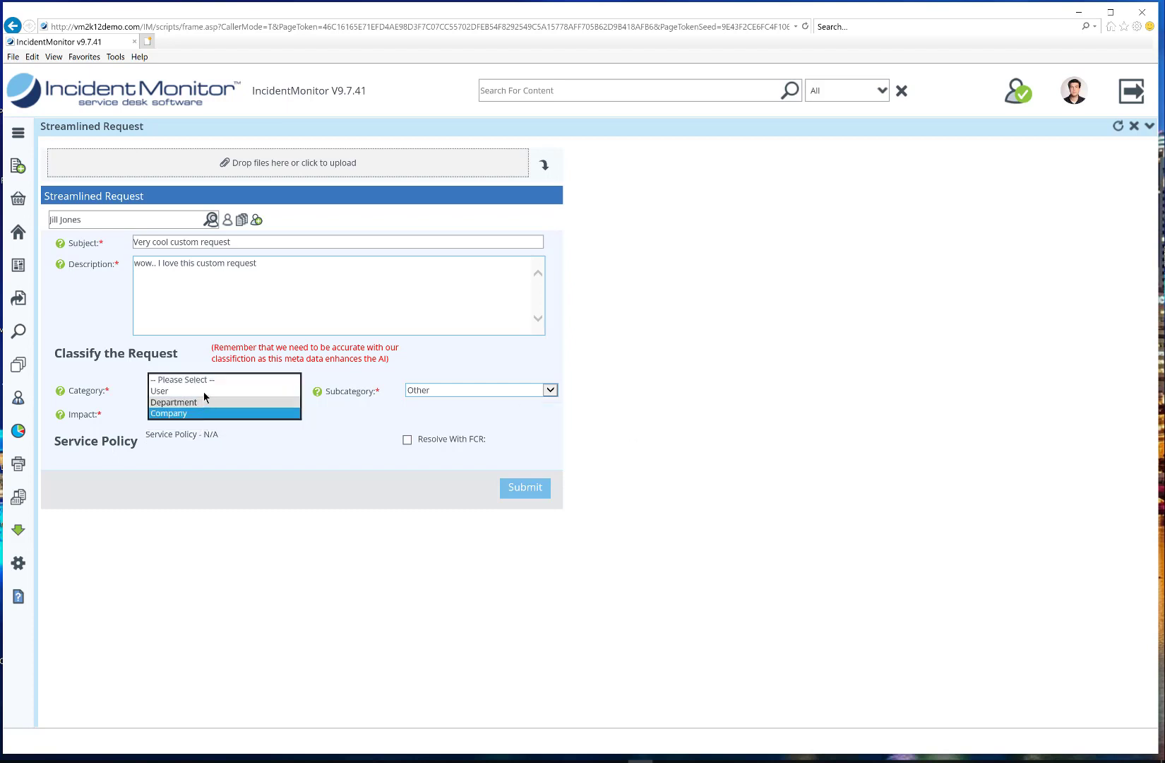
left_click(203, 391)
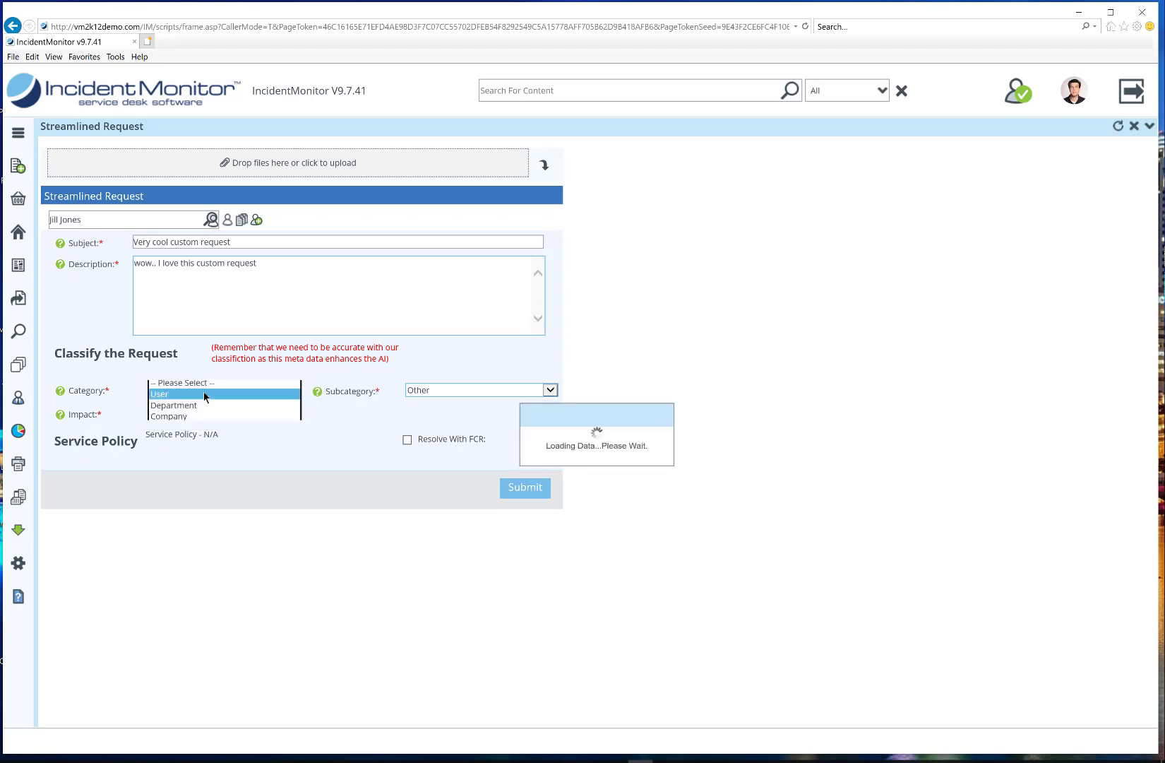
Submit the Streamlined Request, close its pop-up window, and refresh the list of current requests
left_click(523, 488)
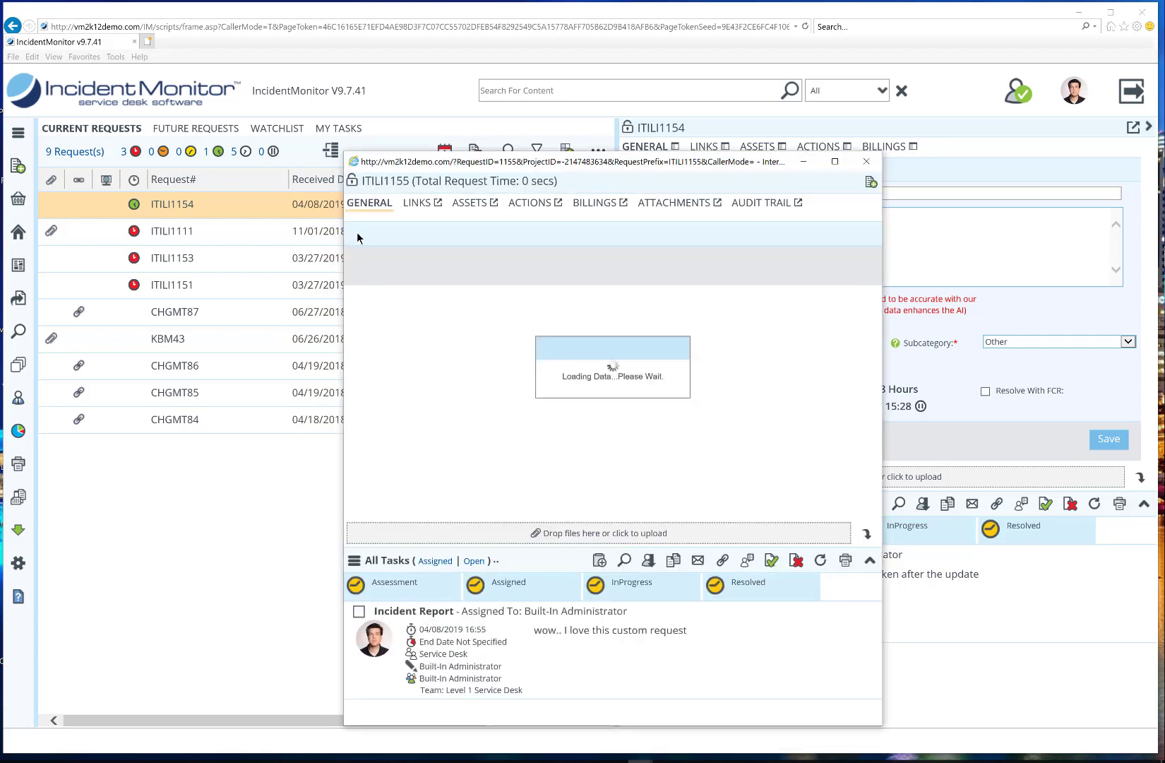
left_click(871, 162)
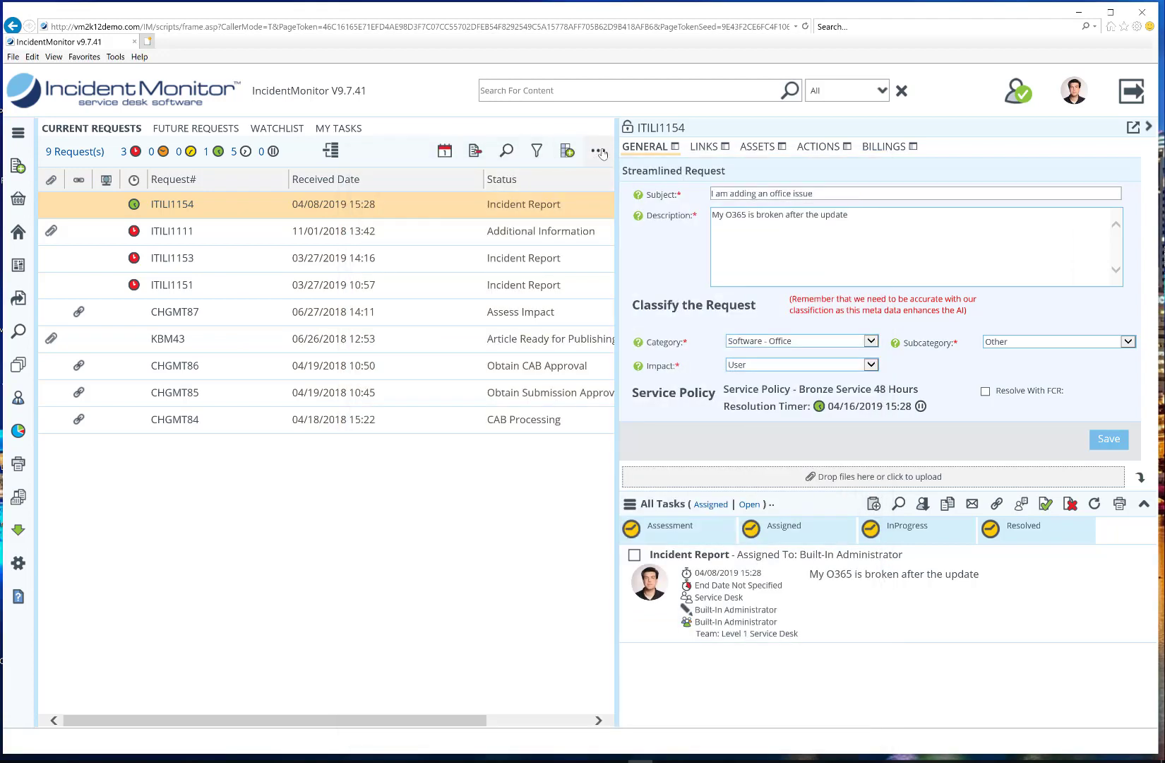
left_click(599, 152)
left_click(598, 151)
left_click(520, 193)
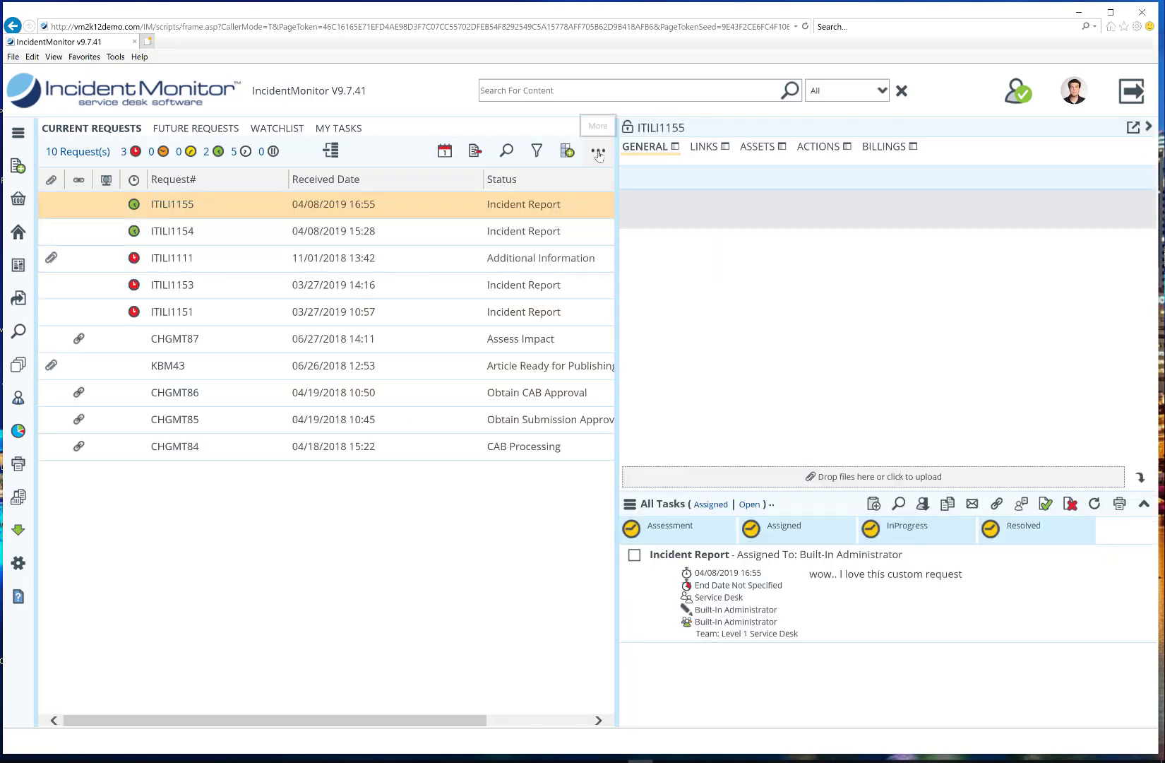
Switch the current requests list from the table to the detailed card view and group the requests by Status
left_click(598, 152)
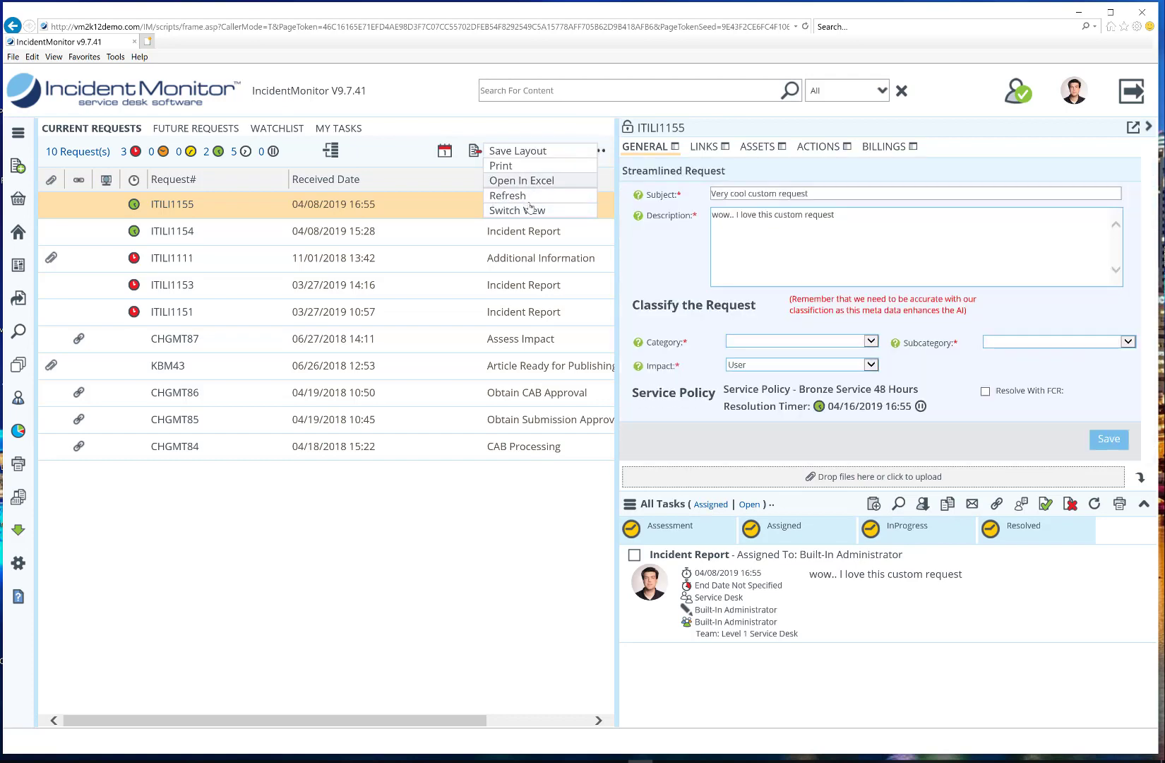
left_click(522, 209)
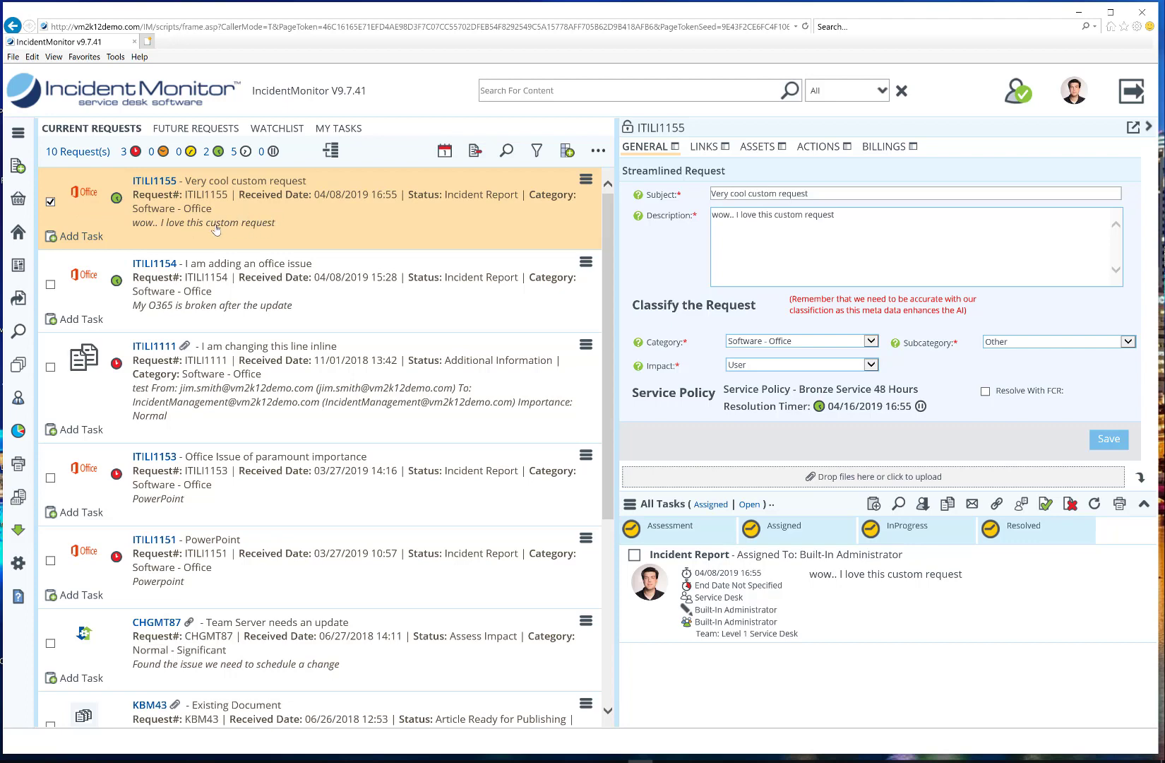
left_click(332, 154)
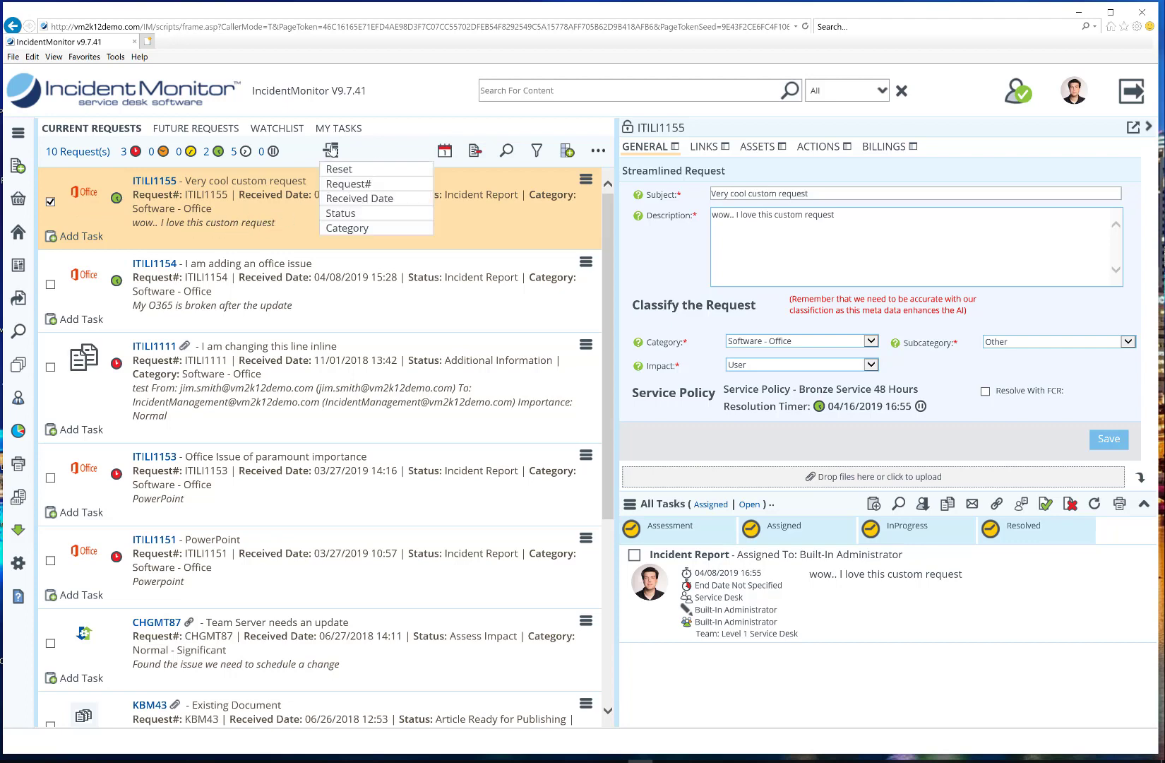
left_click(361, 216)
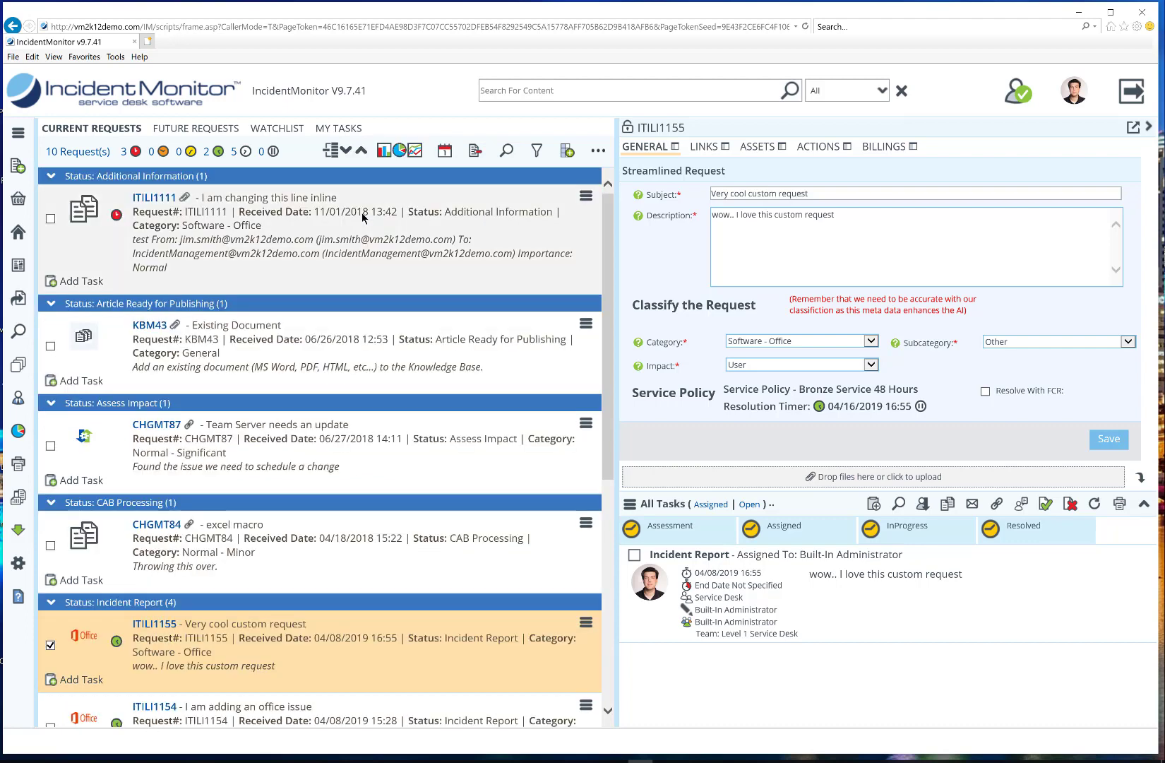
View the My Requests Metric bar chart of requests by status and close it
left_click(386, 152)
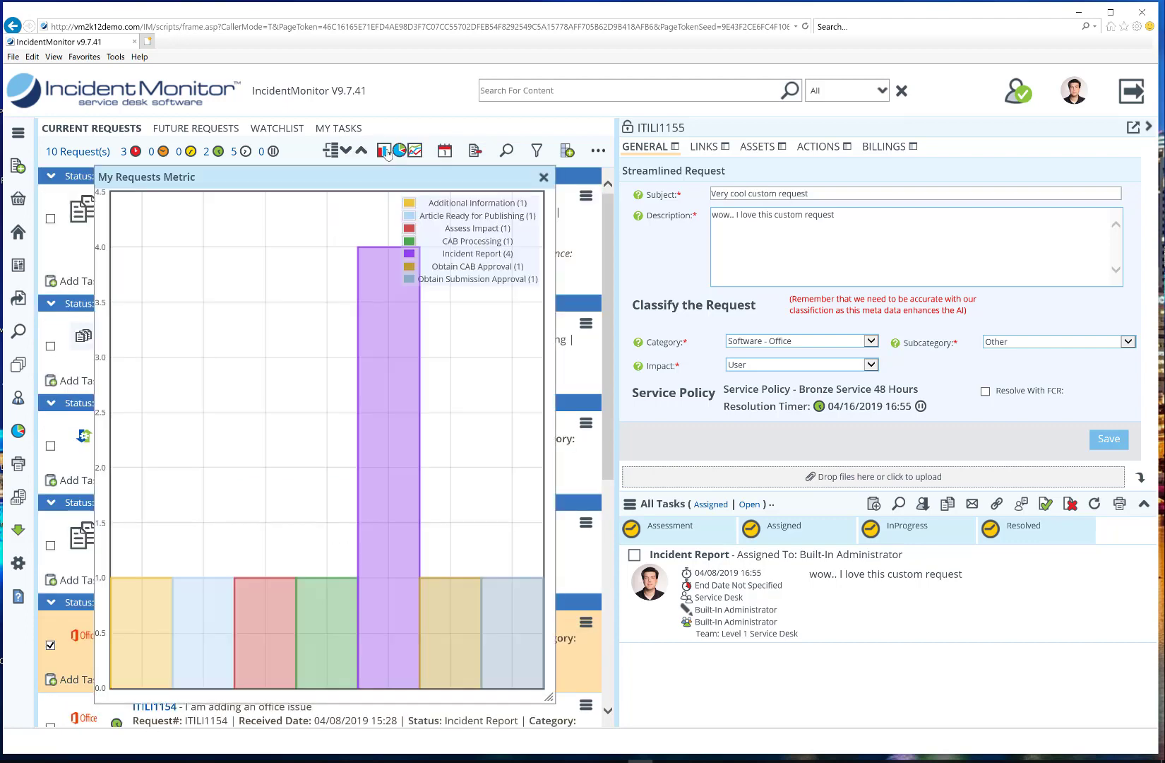
left_click(544, 177)
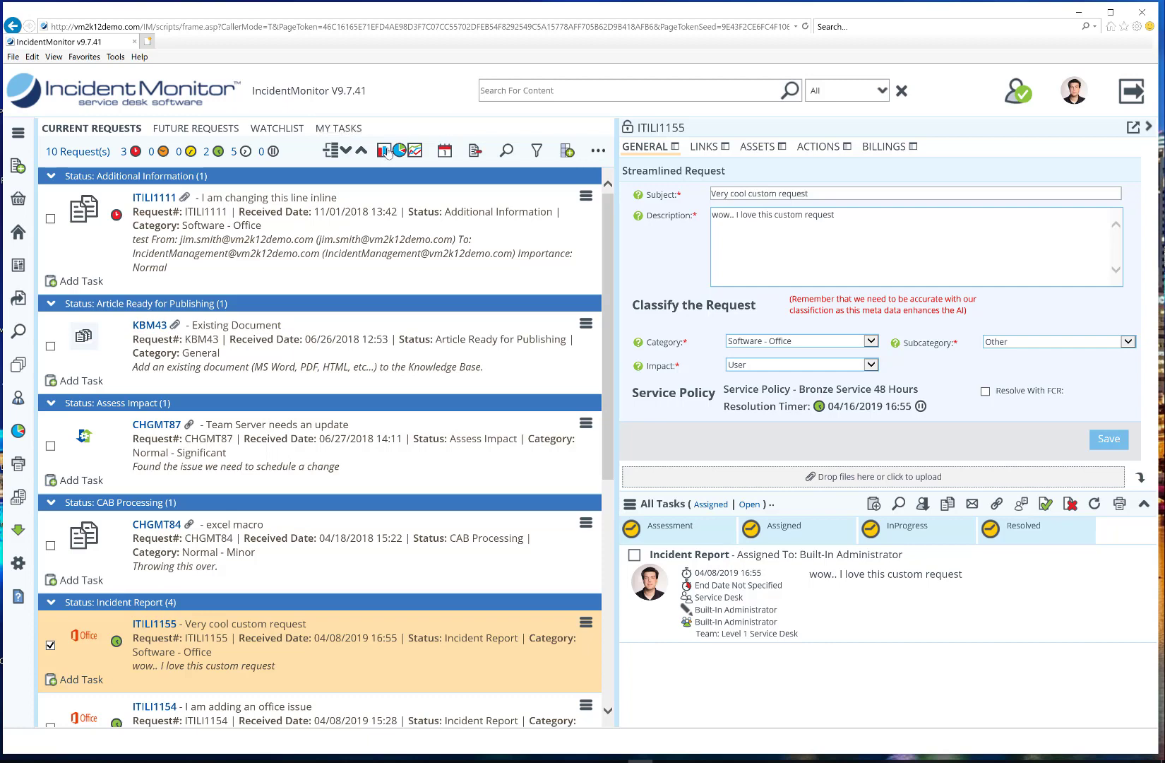
left_click(388, 152)
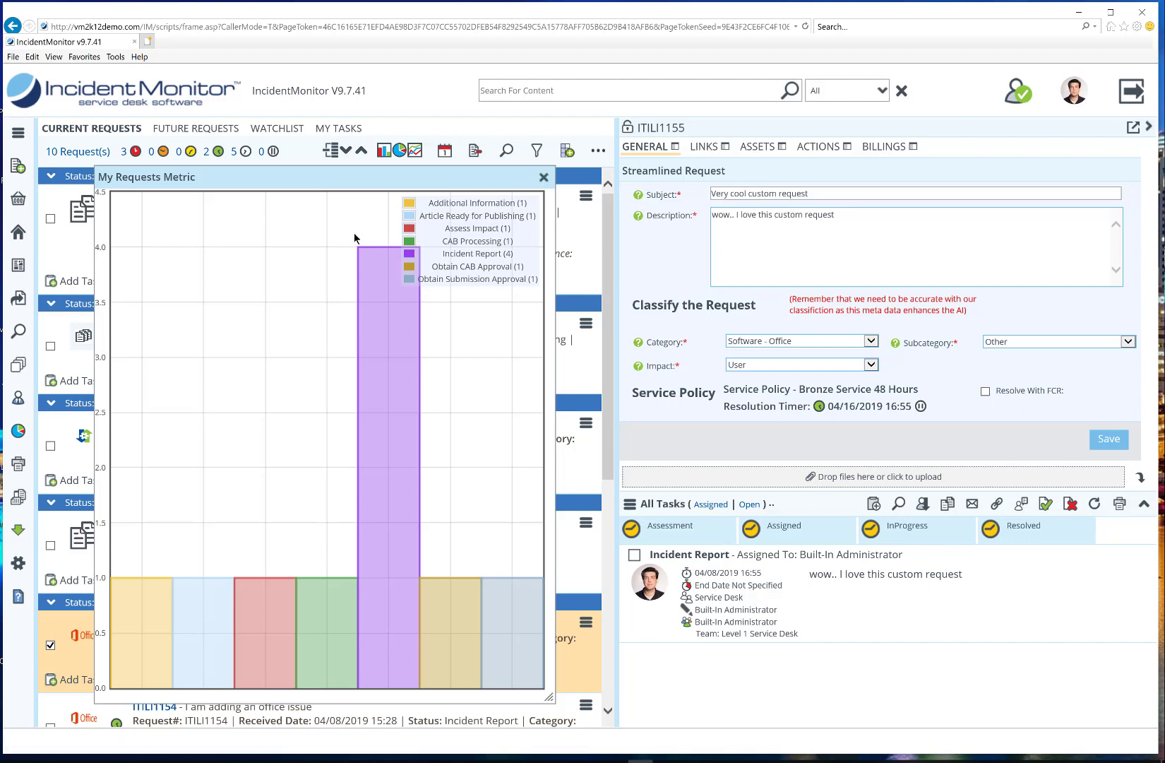
left_click(542, 179)
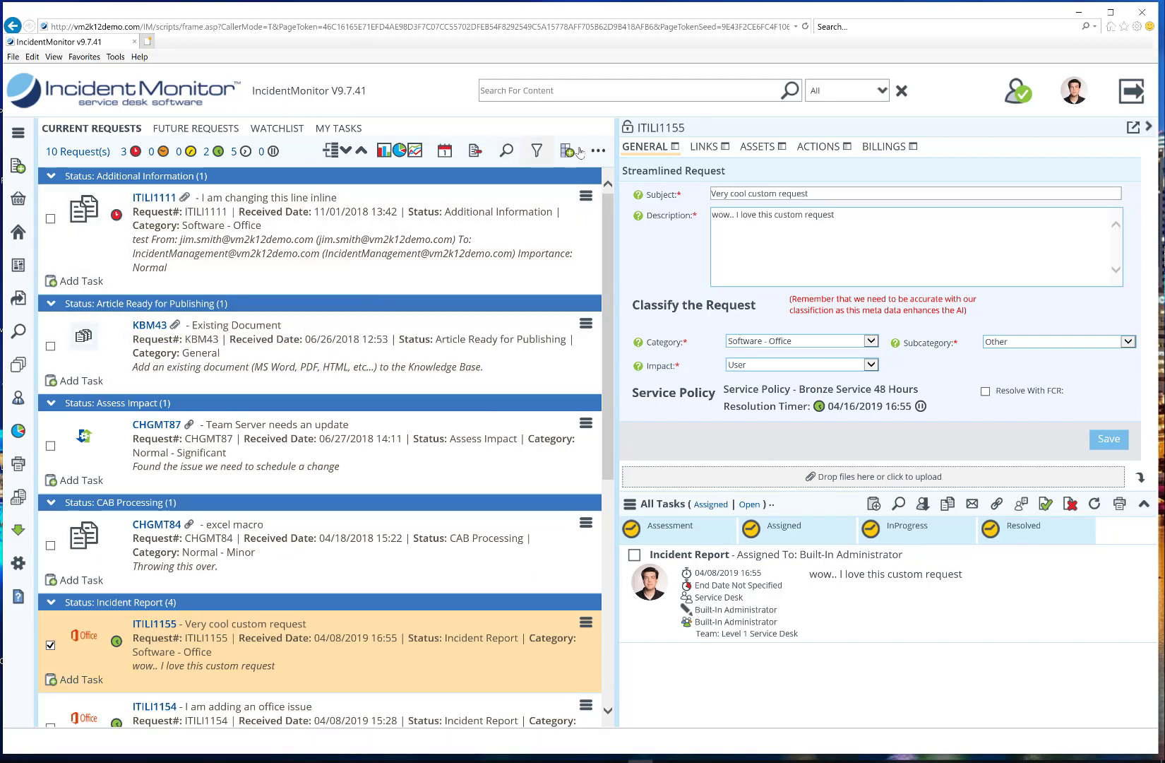
Reset the grouping of the current requests list
left_click(598, 151)
left_click(331, 153)
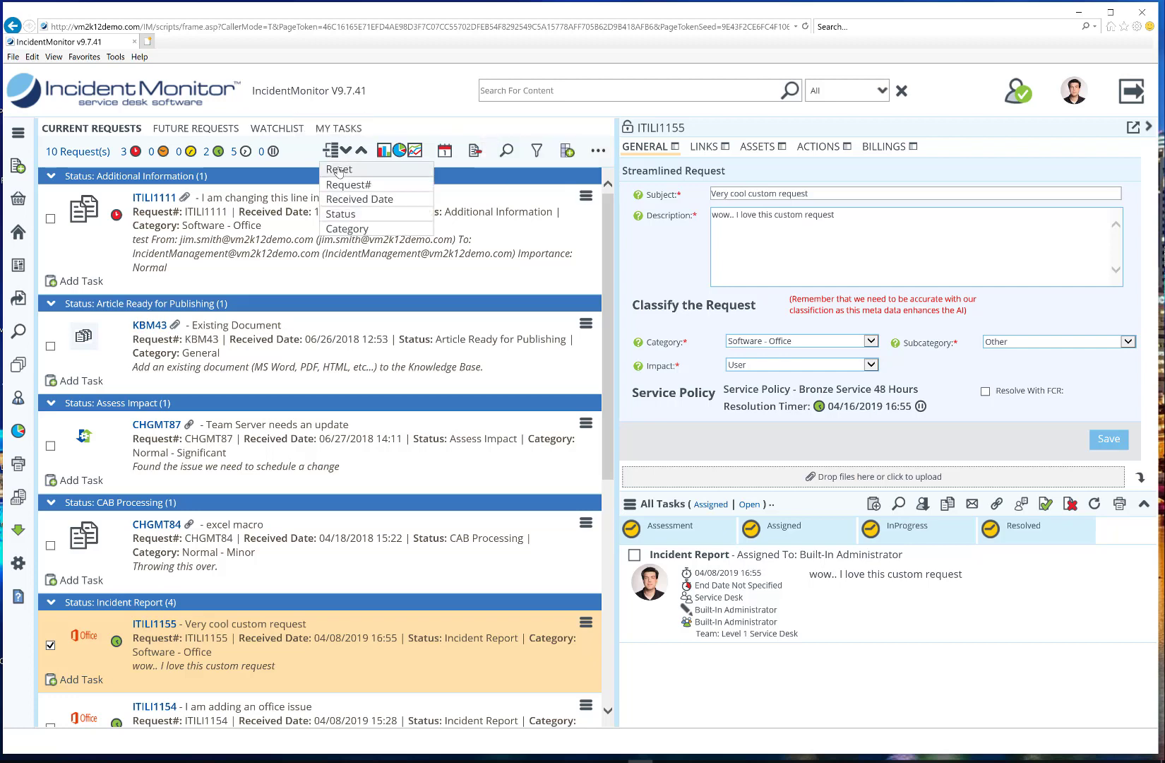
left_click(339, 169)
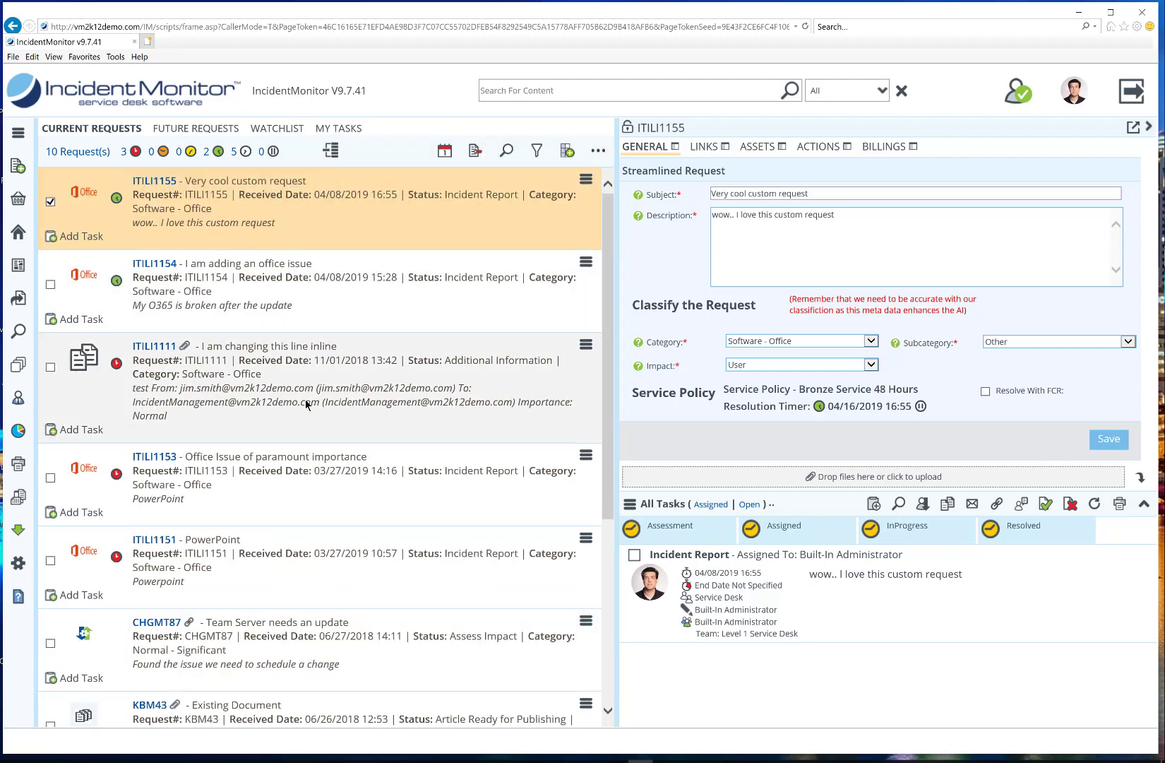
Open request ITILI1111, review its task history, and switch the task list to the condensed view without task details
left_click(305, 413)
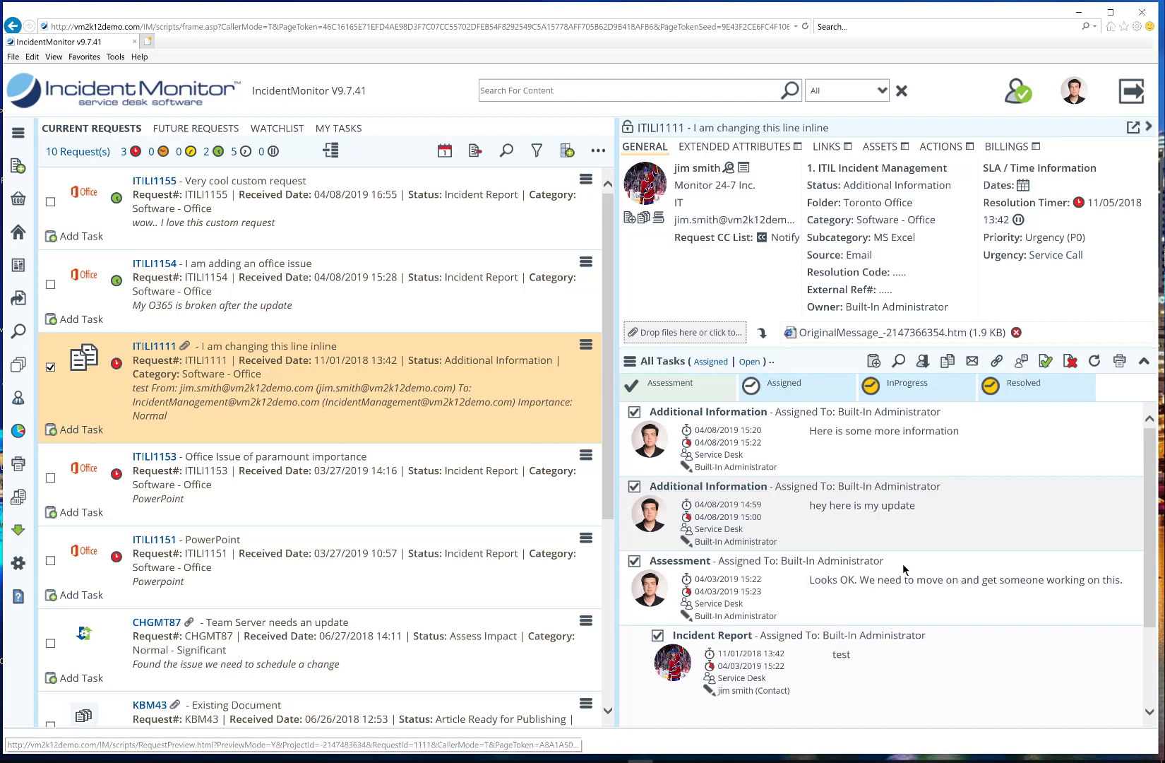
scroll(904, 569, "down", 3)
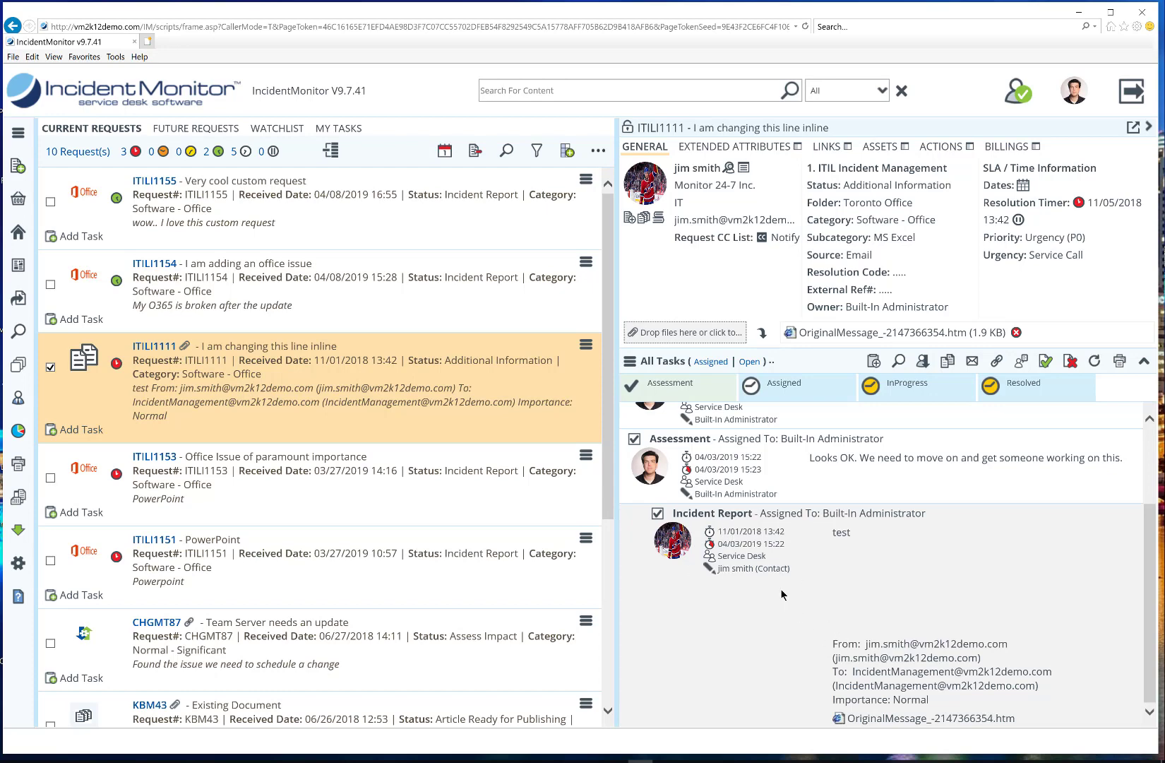
scroll(742, 552, "up", 2)
scroll(743, 552, "down", 2)
left_click(772, 363)
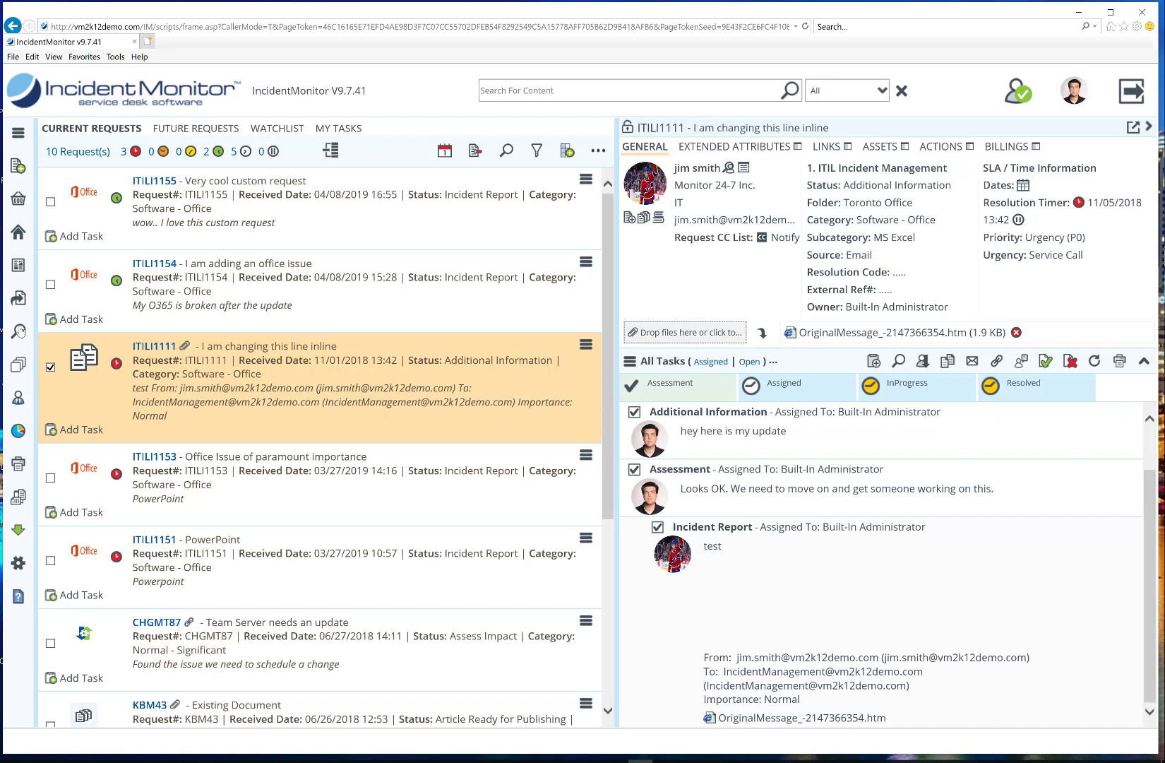
Open the Service Desk BI BETA report builder and set the date range of opened requests from 04/01/2018 to 04/08/2019
left_click(21, 430)
left_click(92, 317)
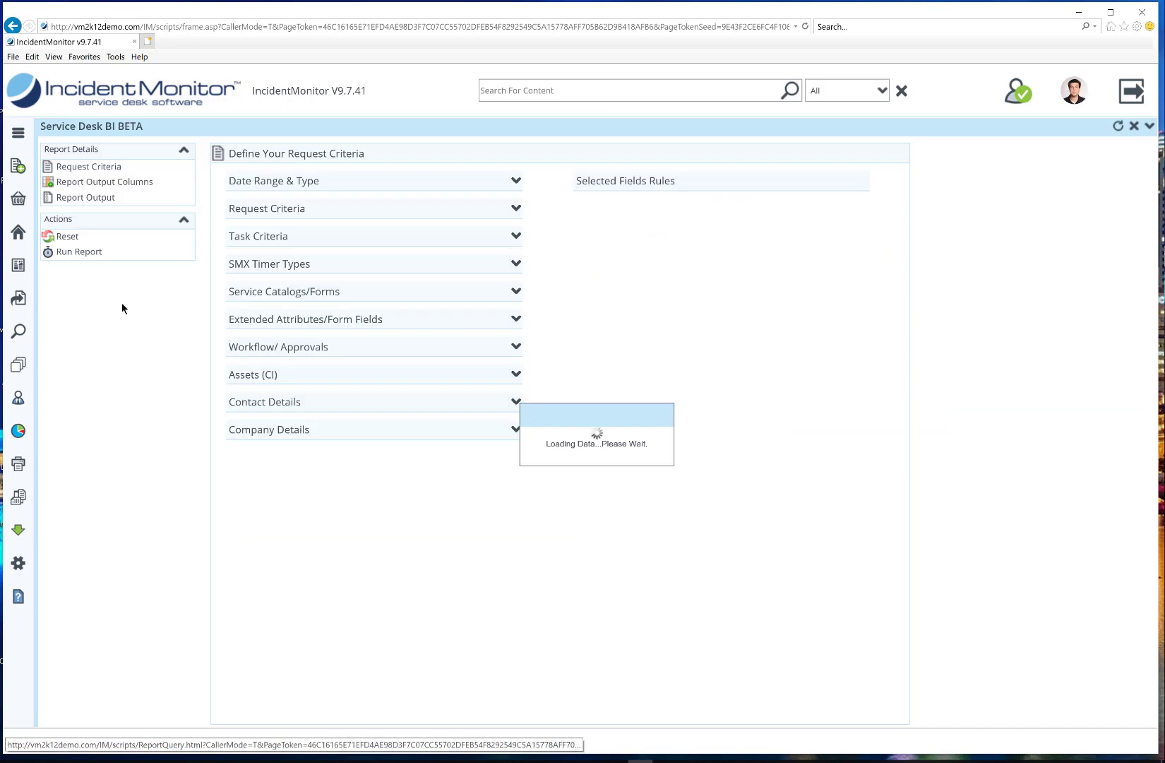
left_click(488, 188)
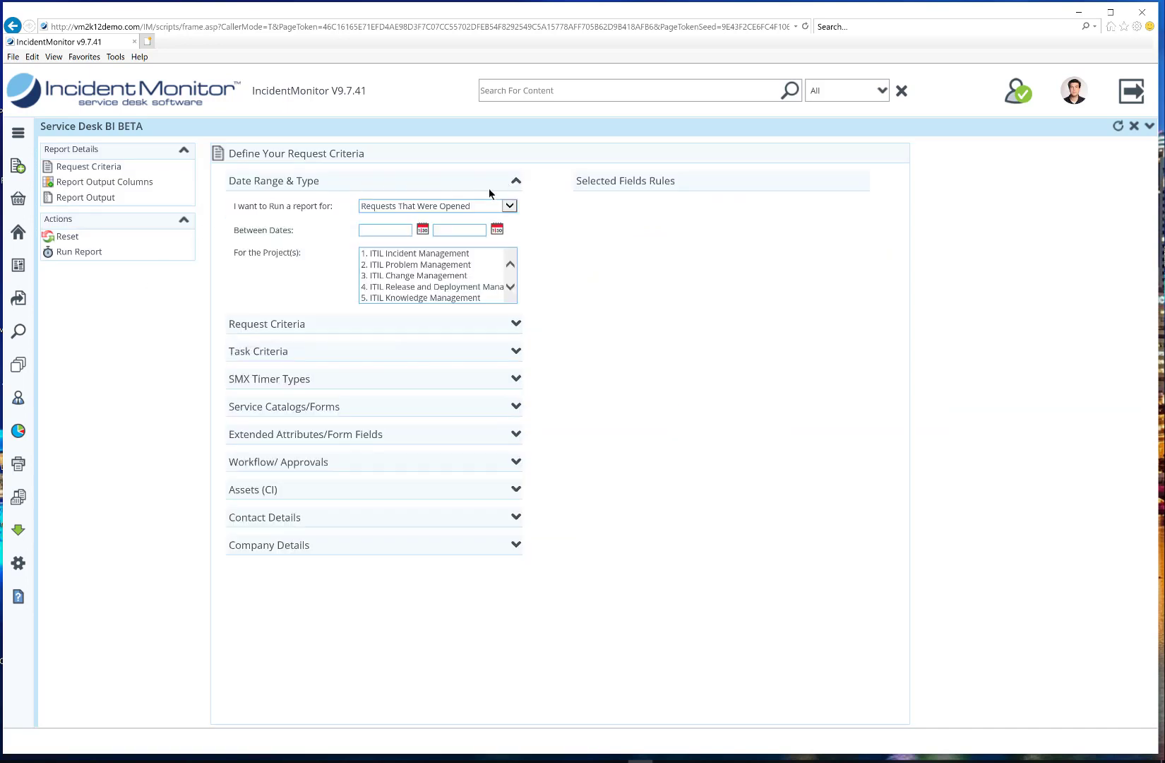
left_click(422, 229)
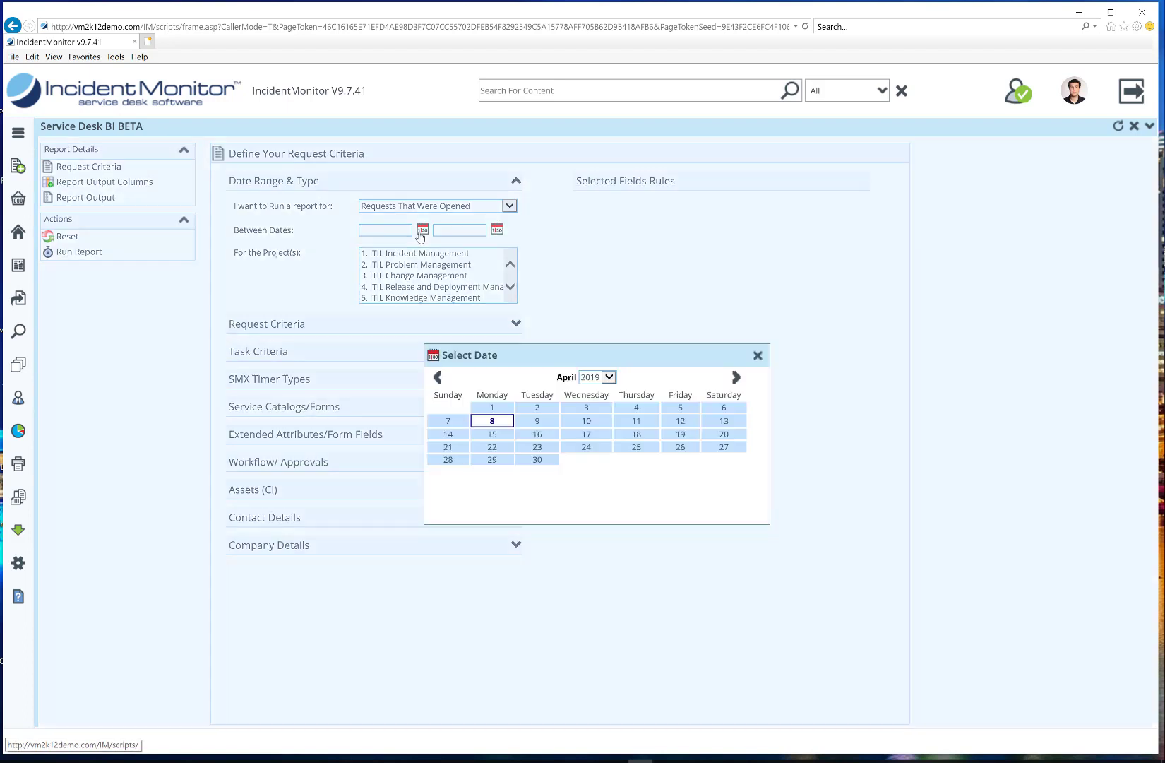
left_click(608, 377)
left_click(590, 367)
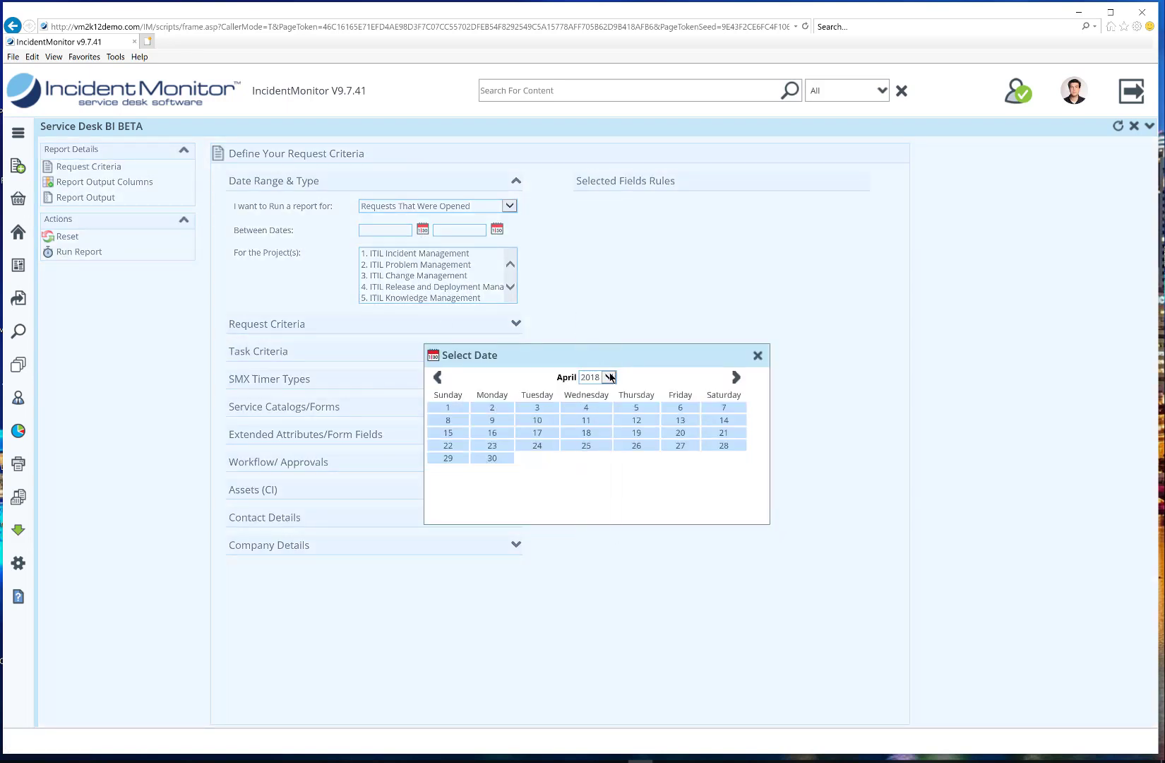
left_click(452, 408)
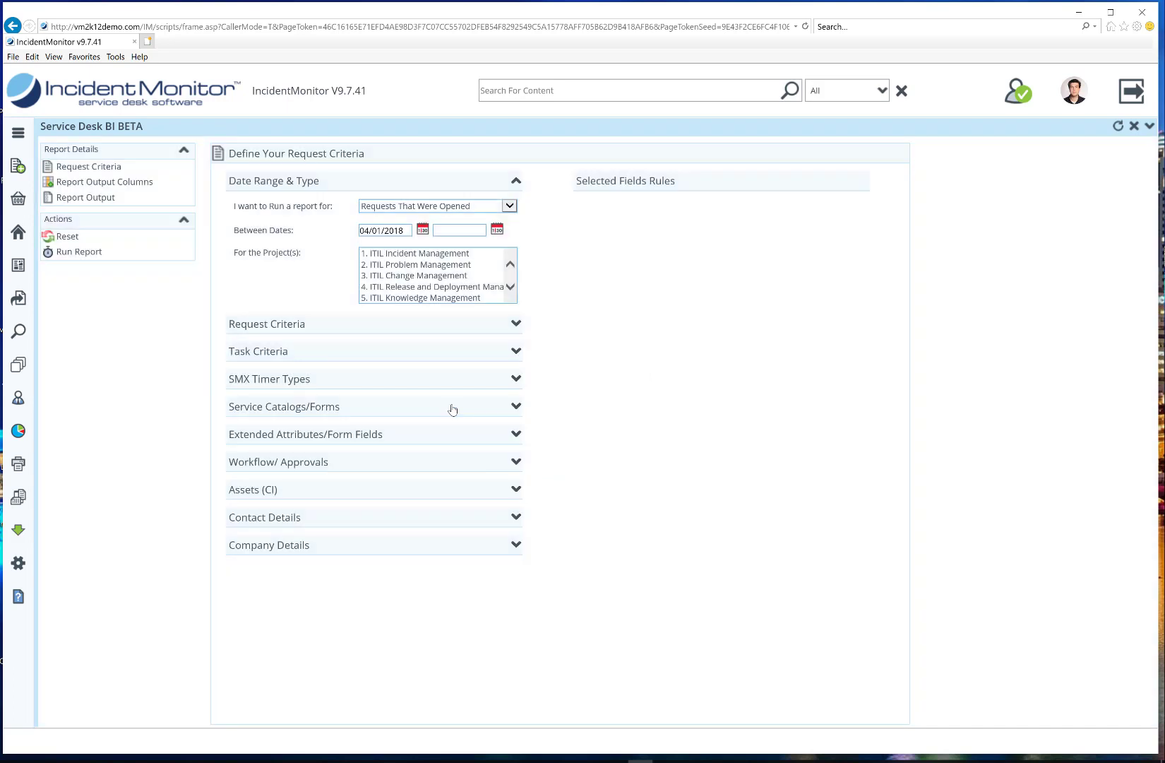
left_click(497, 229)
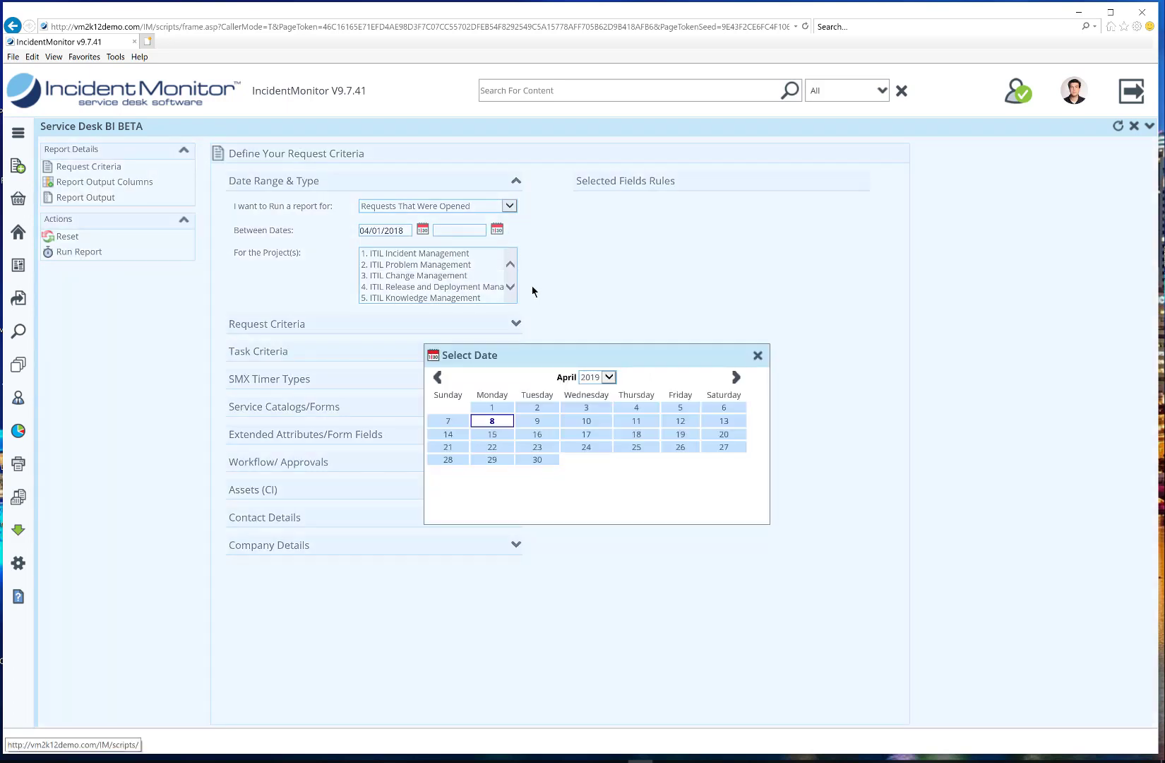
left_click(499, 423)
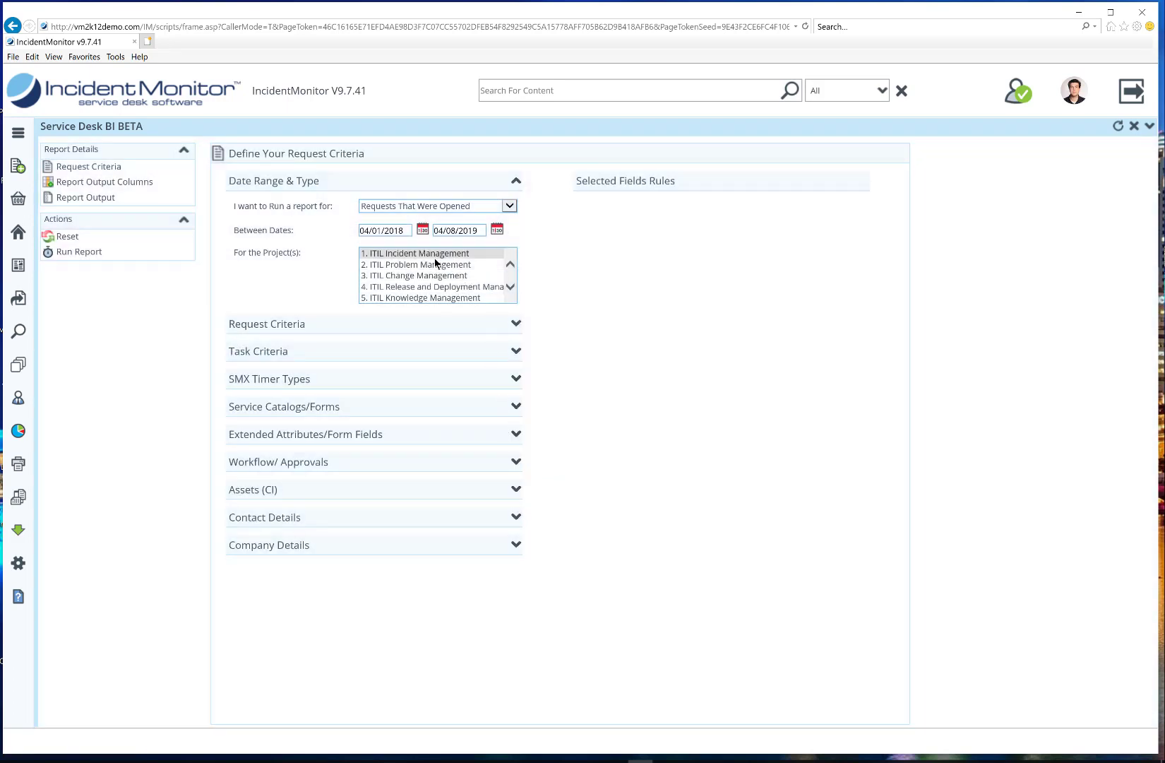
Expand the Request Criteria and select the project 1. ITIL Incident Management, temporarily adding 2. ITIL Problem Management to compare the available criteria
left_click(515, 325)
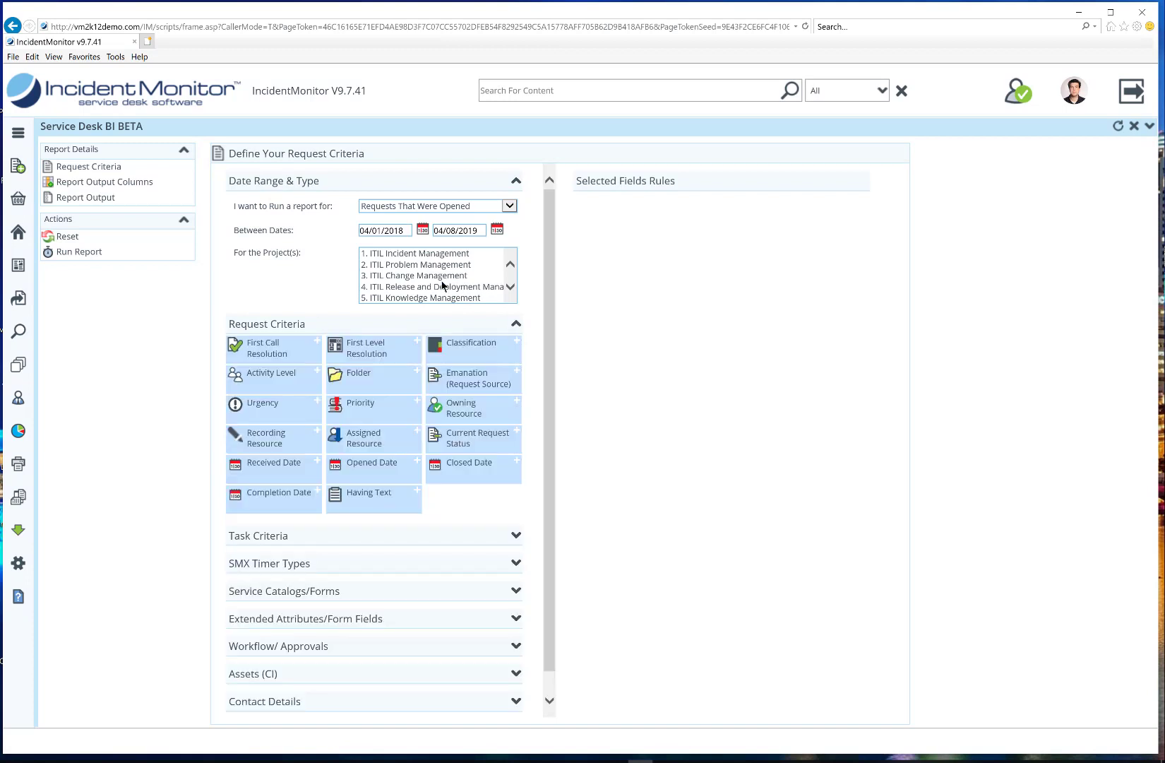
left_click(409, 255)
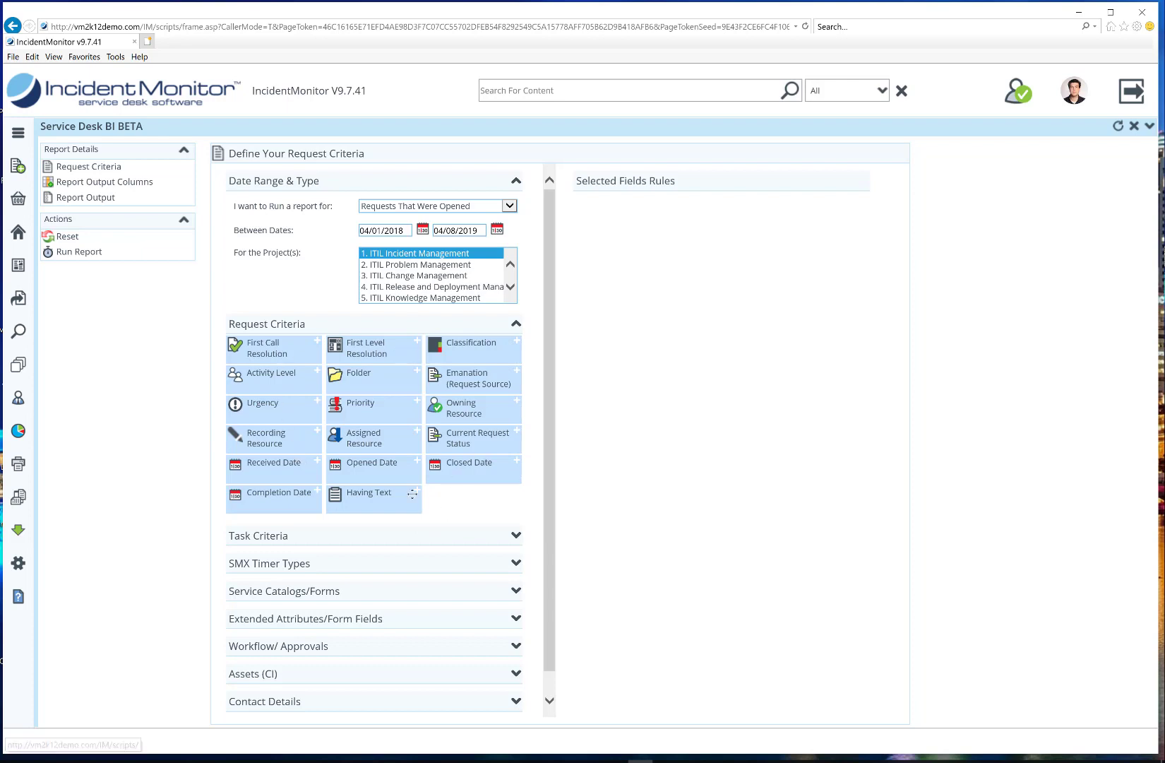
left_click(401, 265, "ctrl")
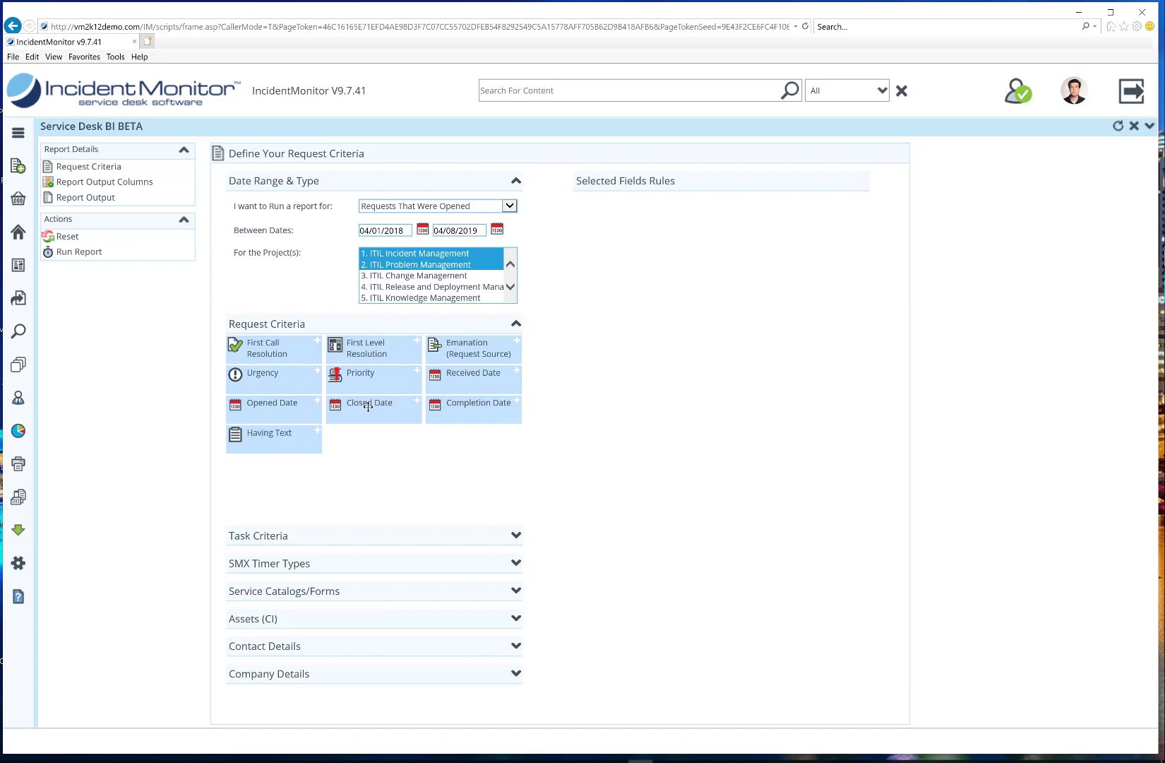
left_click(399, 267, "ctrl")
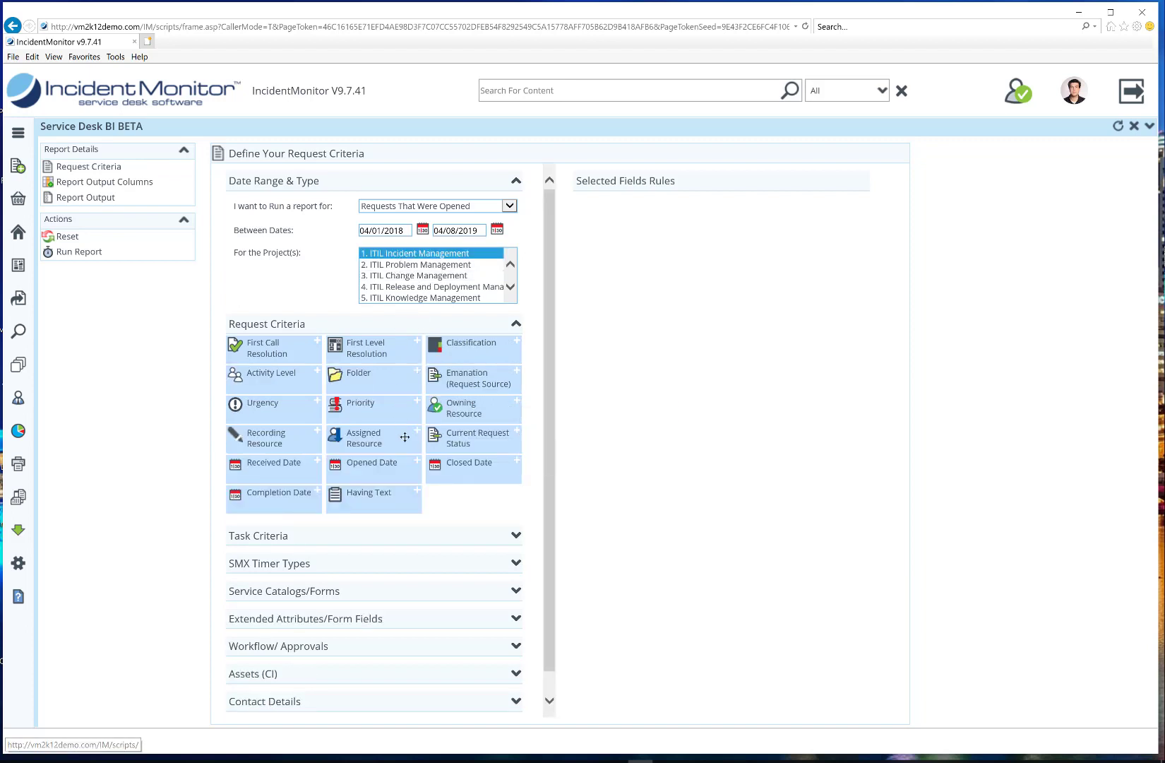
Add an Emanation (Request Source) rule set to In List with the options Email, Phone and Web
left_click(518, 371)
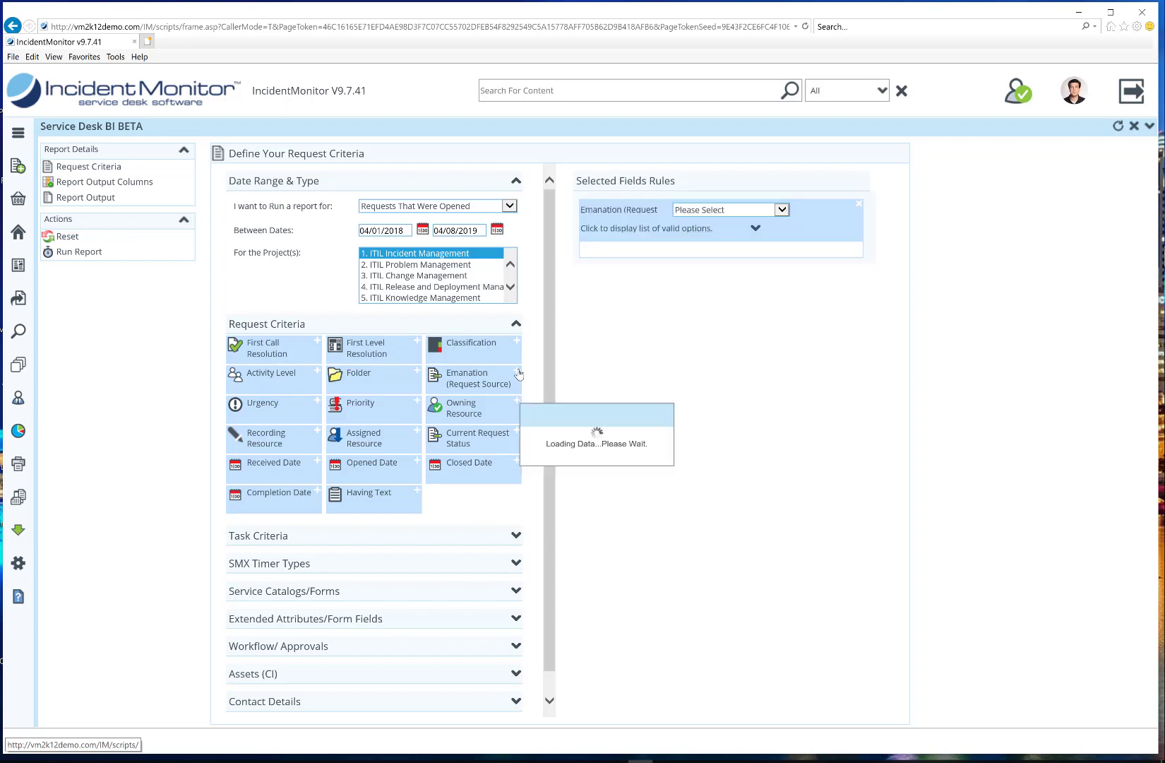
left_click(718, 210)
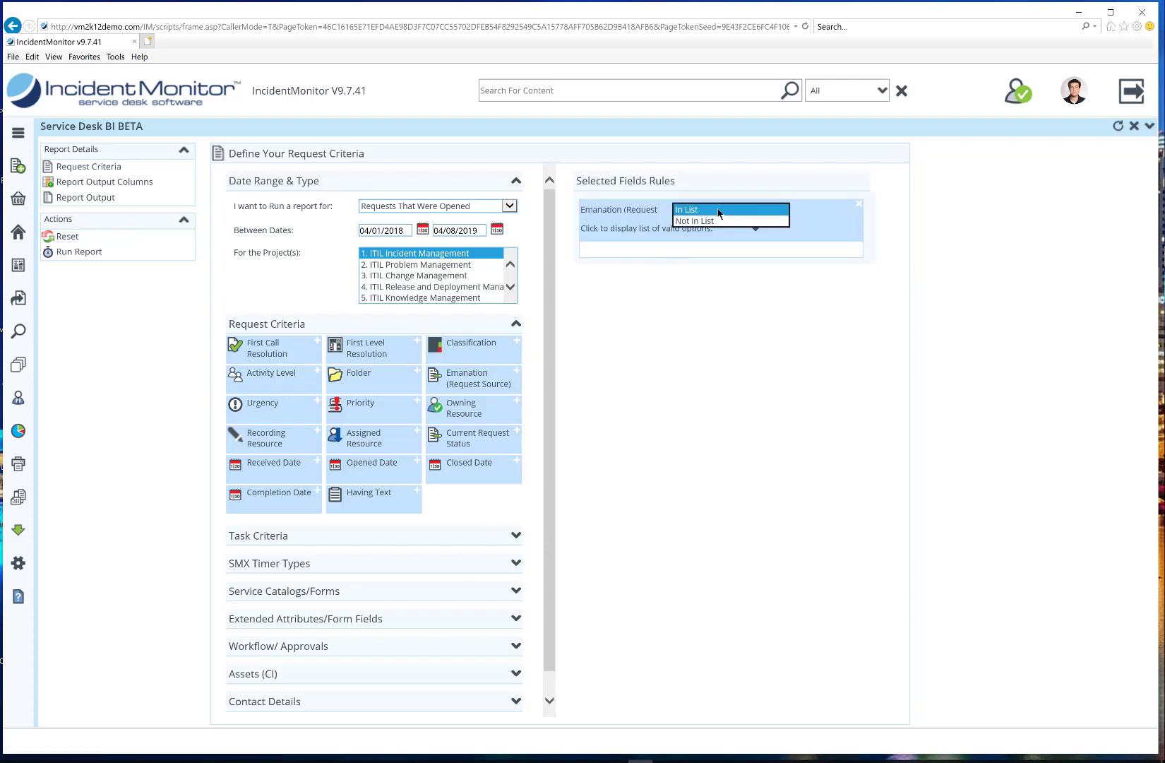
left_click(722, 220)
left_click(756, 233)
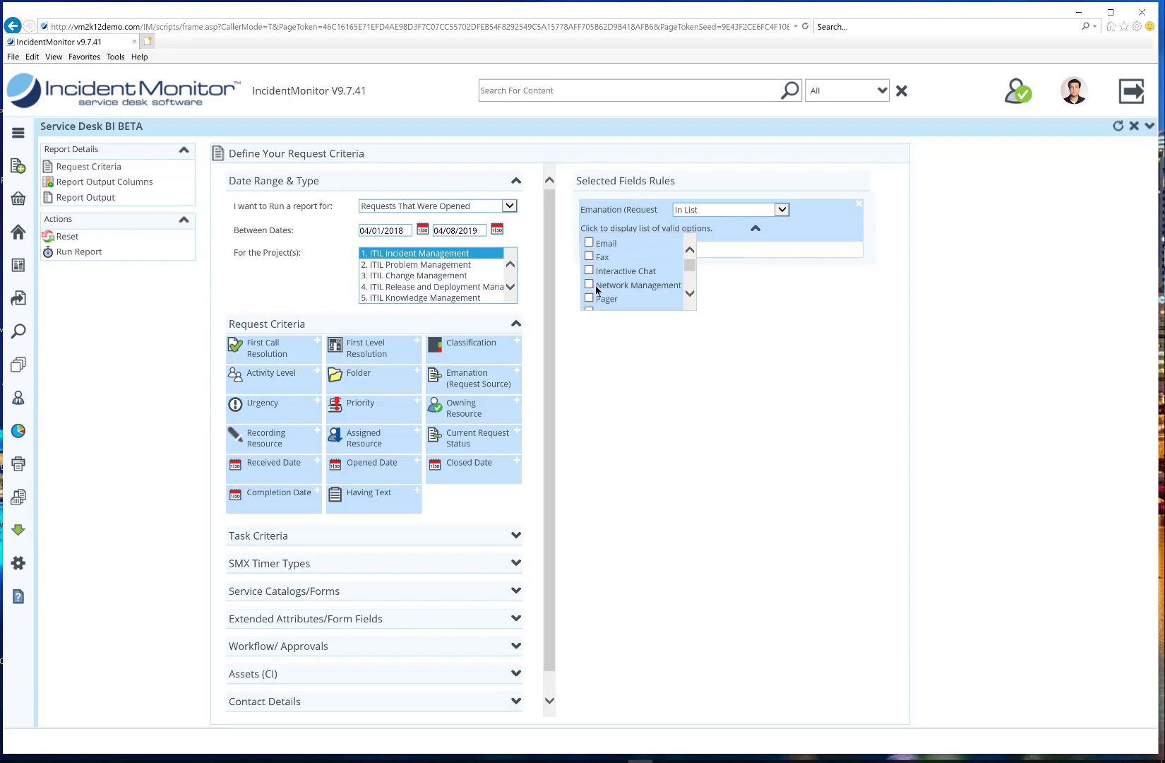
scroll(591, 279, "down", 3)
left_click(588, 267)
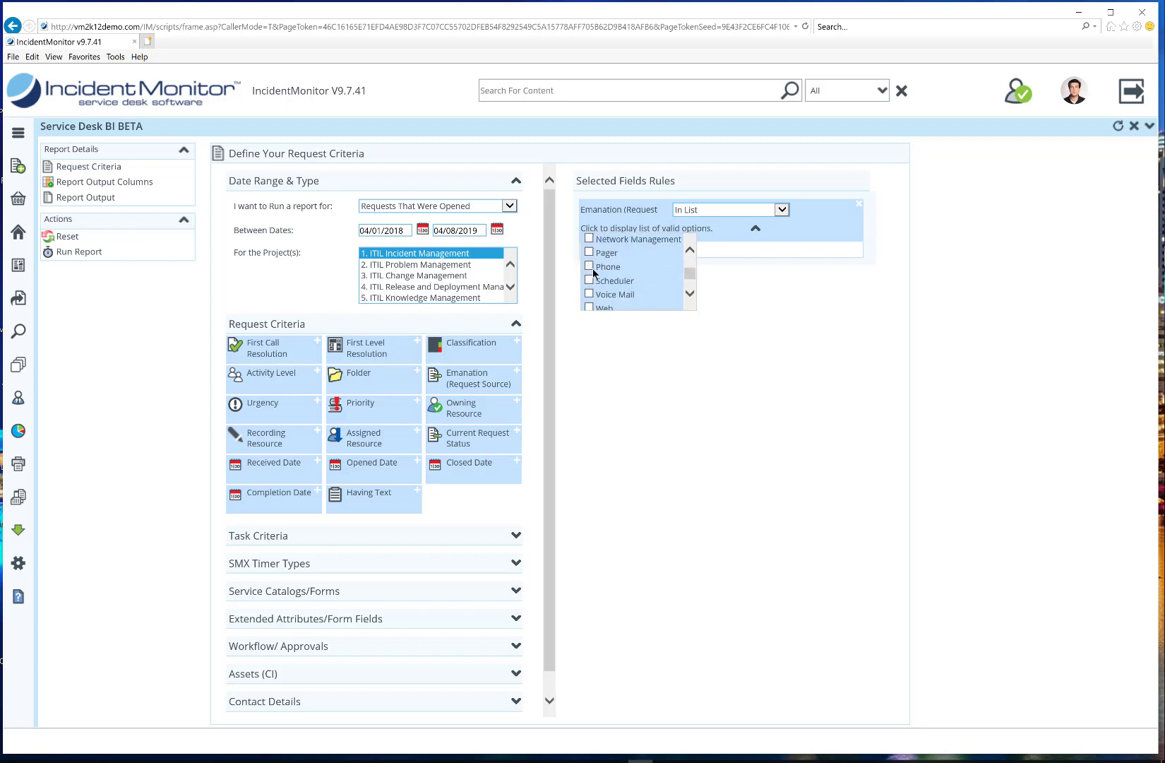
scroll(596, 286, "down", 1)
left_click(596, 293)
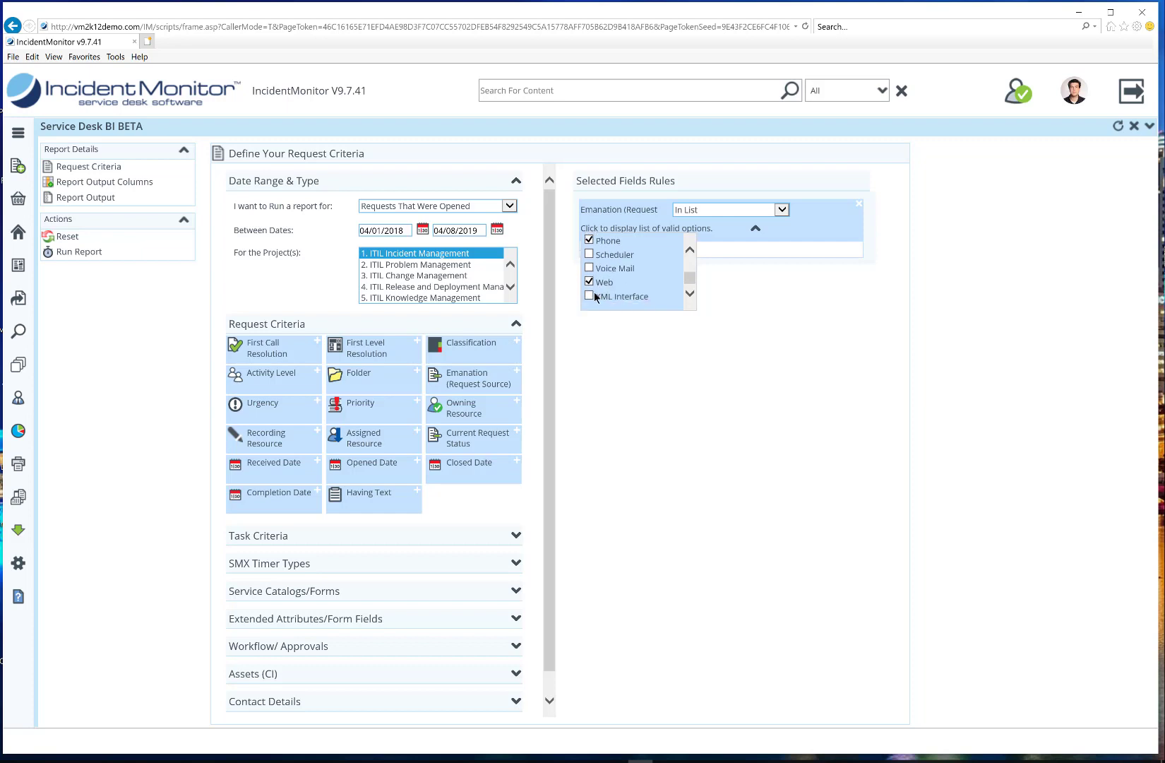
left_click(691, 251)
left_click(690, 251)
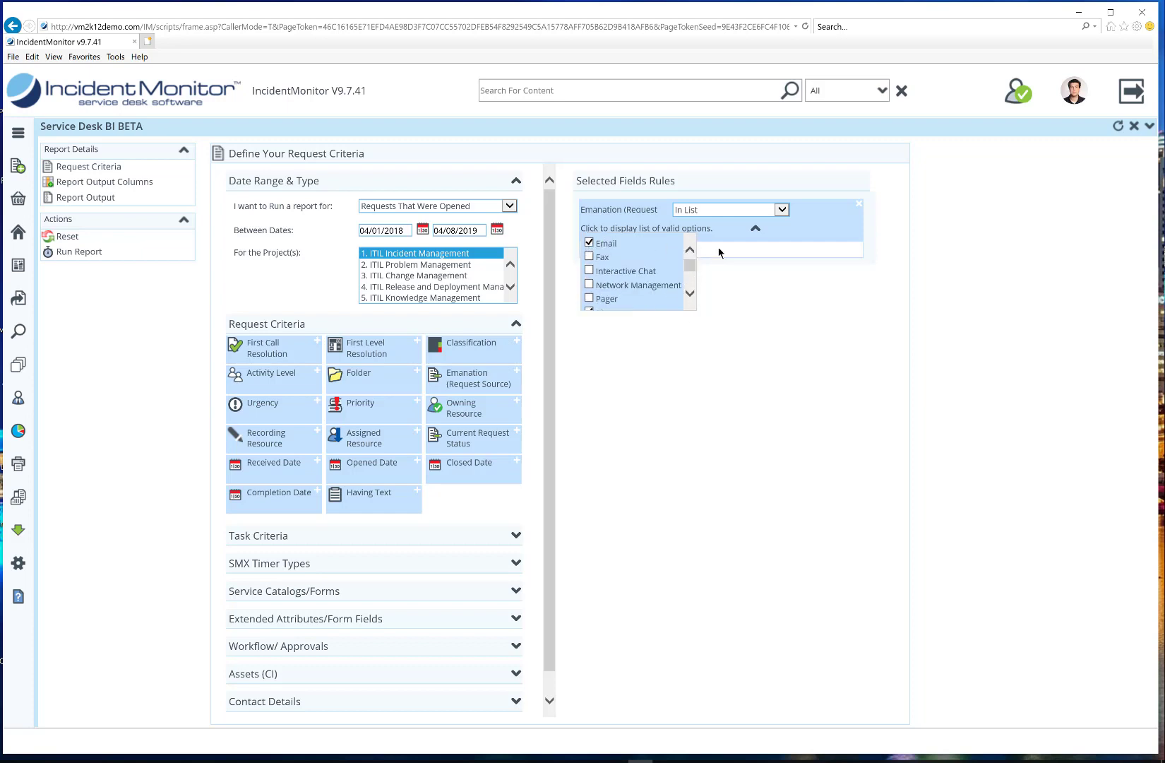
left_click(755, 230)
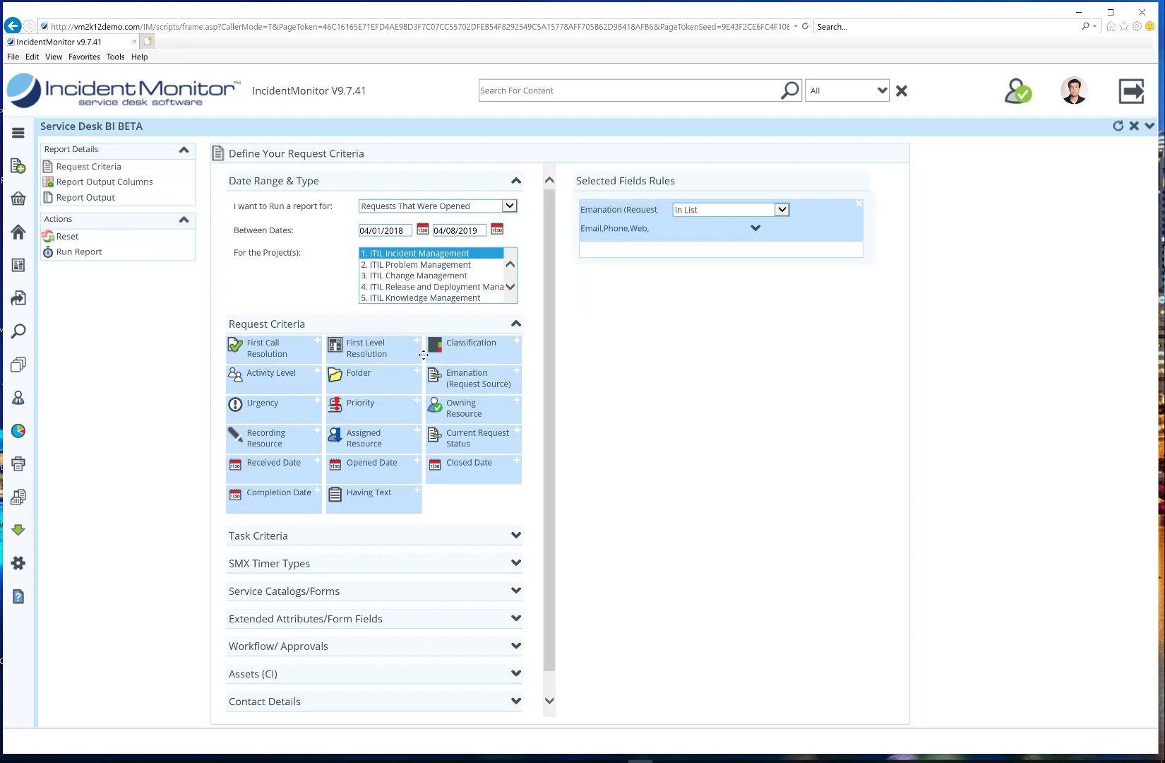
Try adding First Level Resolution and Assigned Resource rules joined by Or, and remove both rules again
left_click_drag(353, 351, 673, 216)
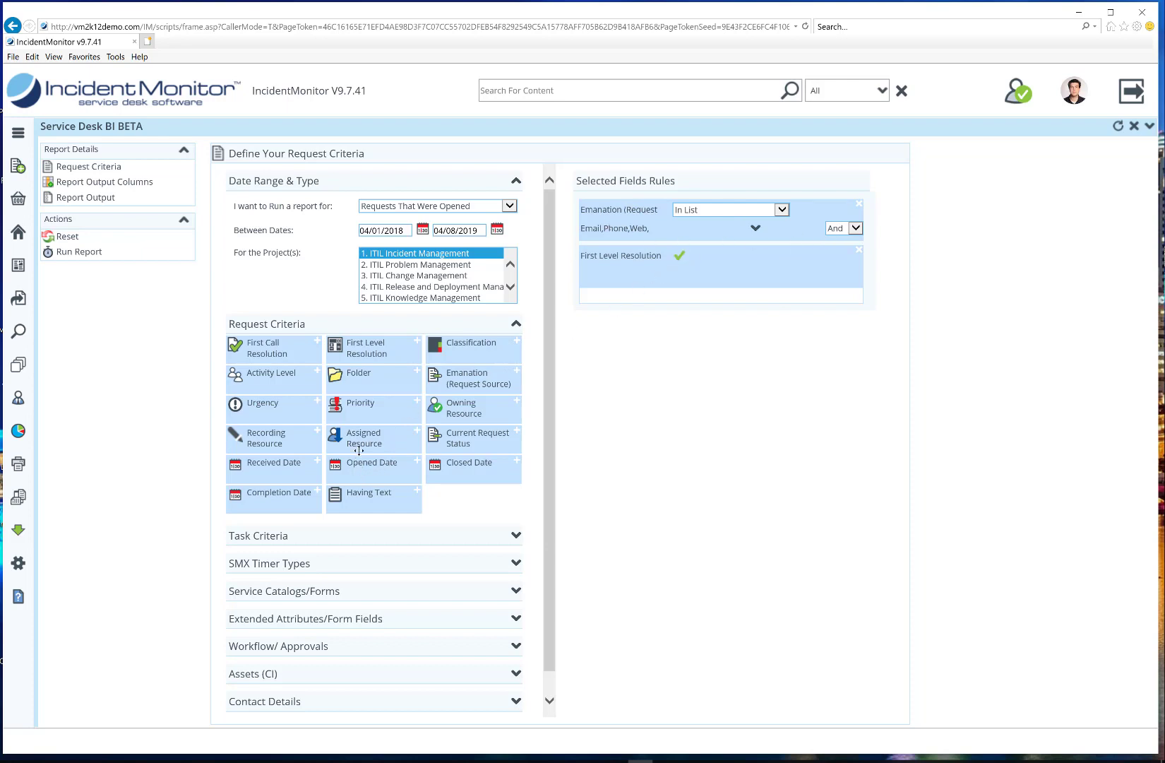
left_click_drag(346, 441, 727, 305)
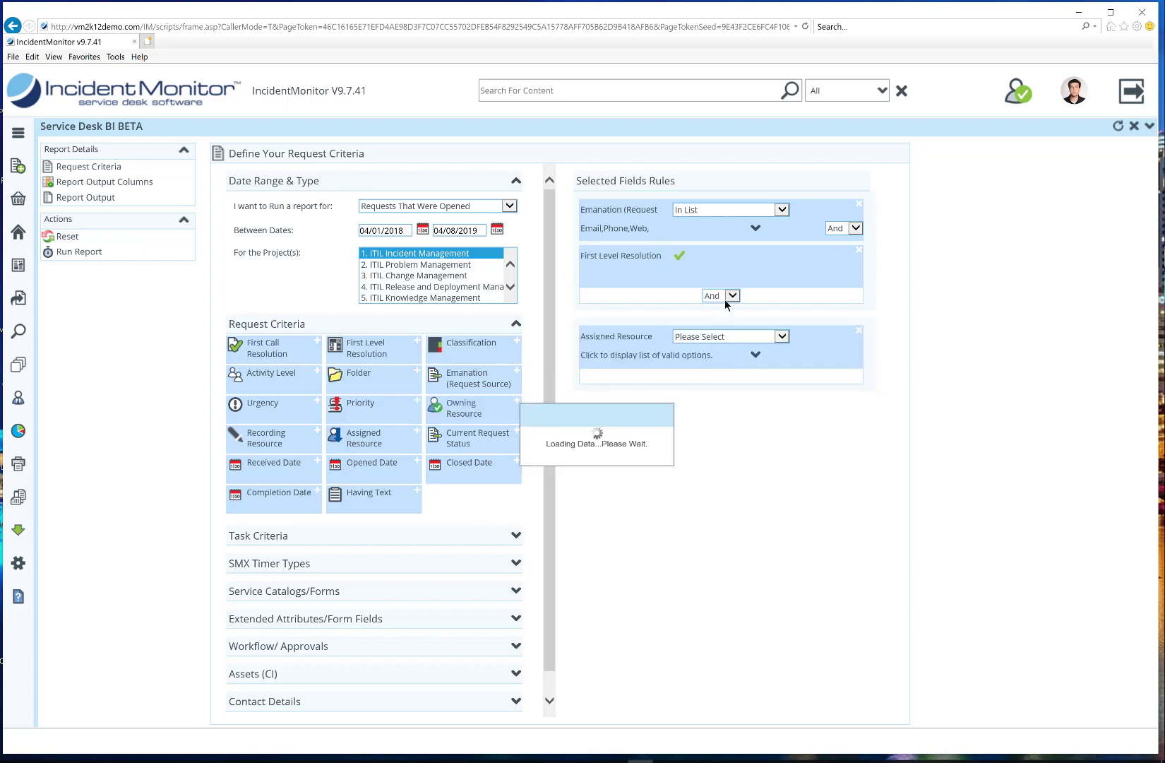
left_click(719, 309)
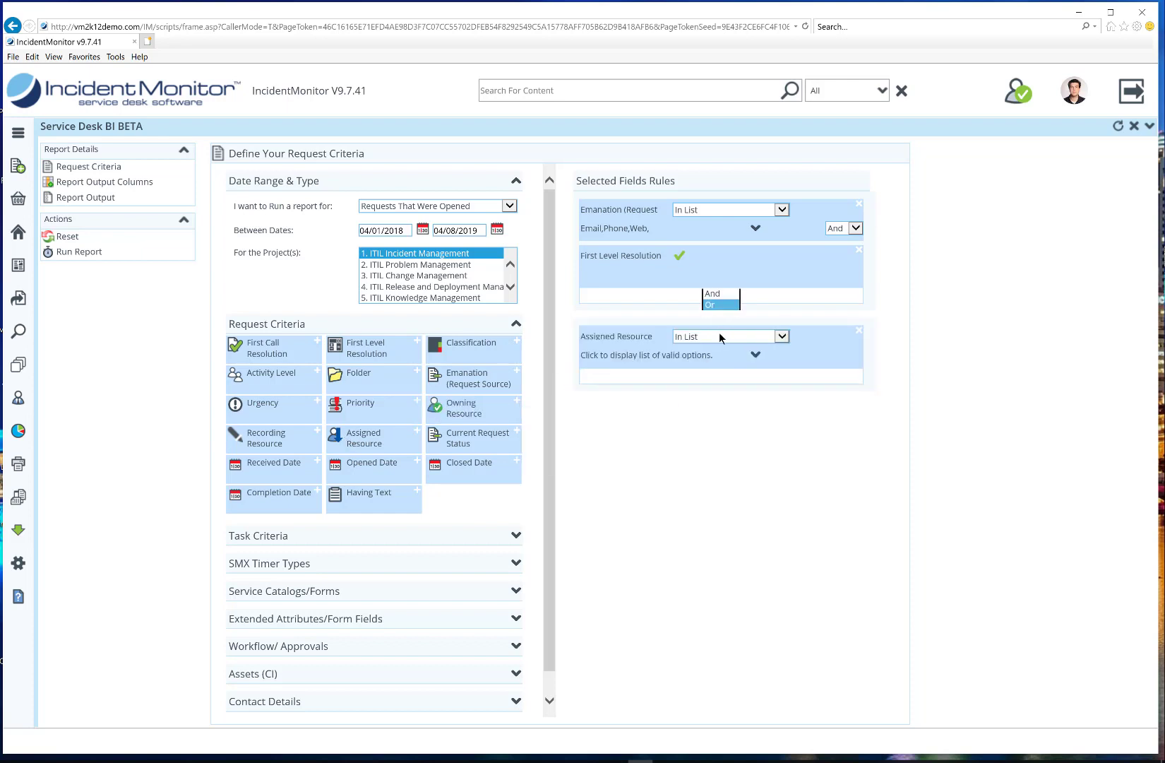
left_click(756, 357)
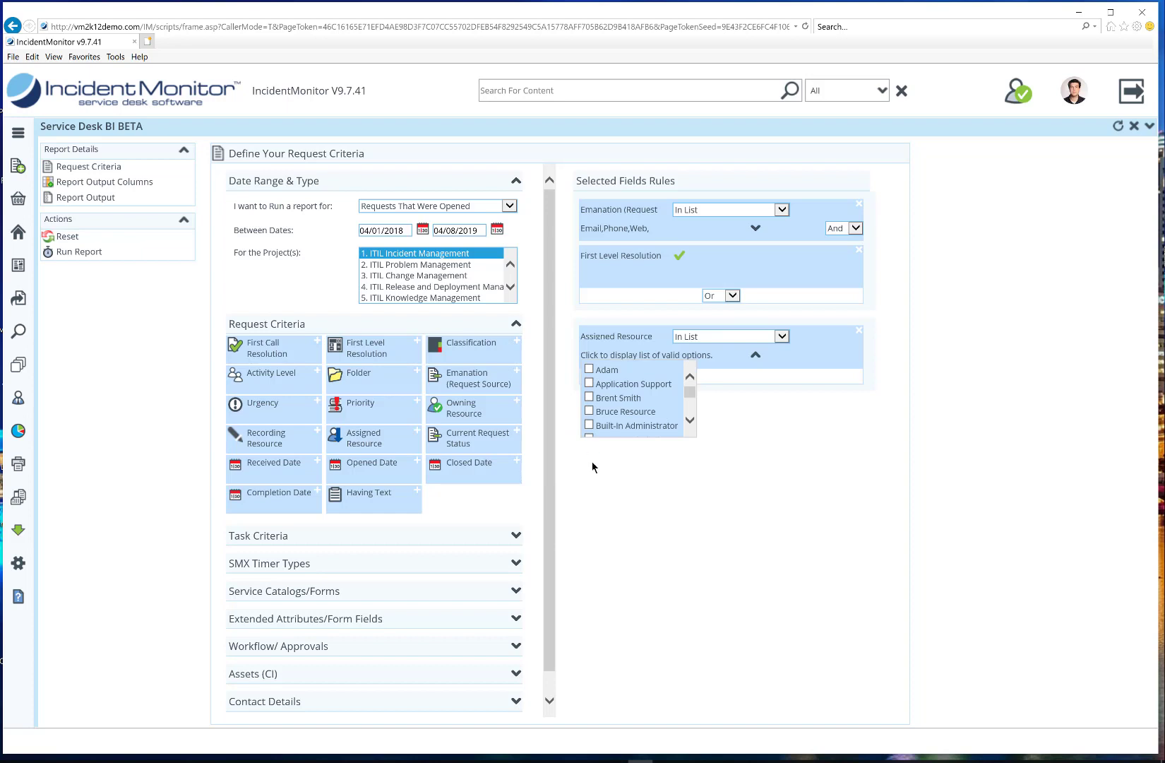
left_click(860, 331)
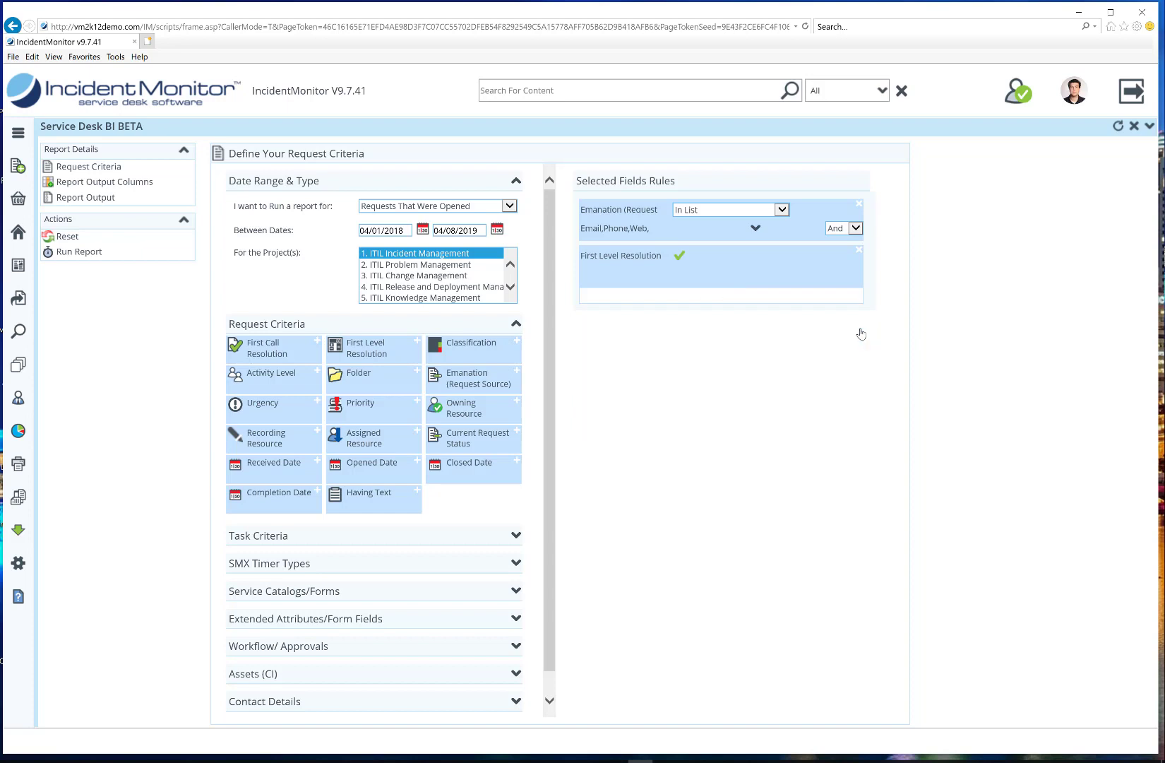
left_click(859, 252)
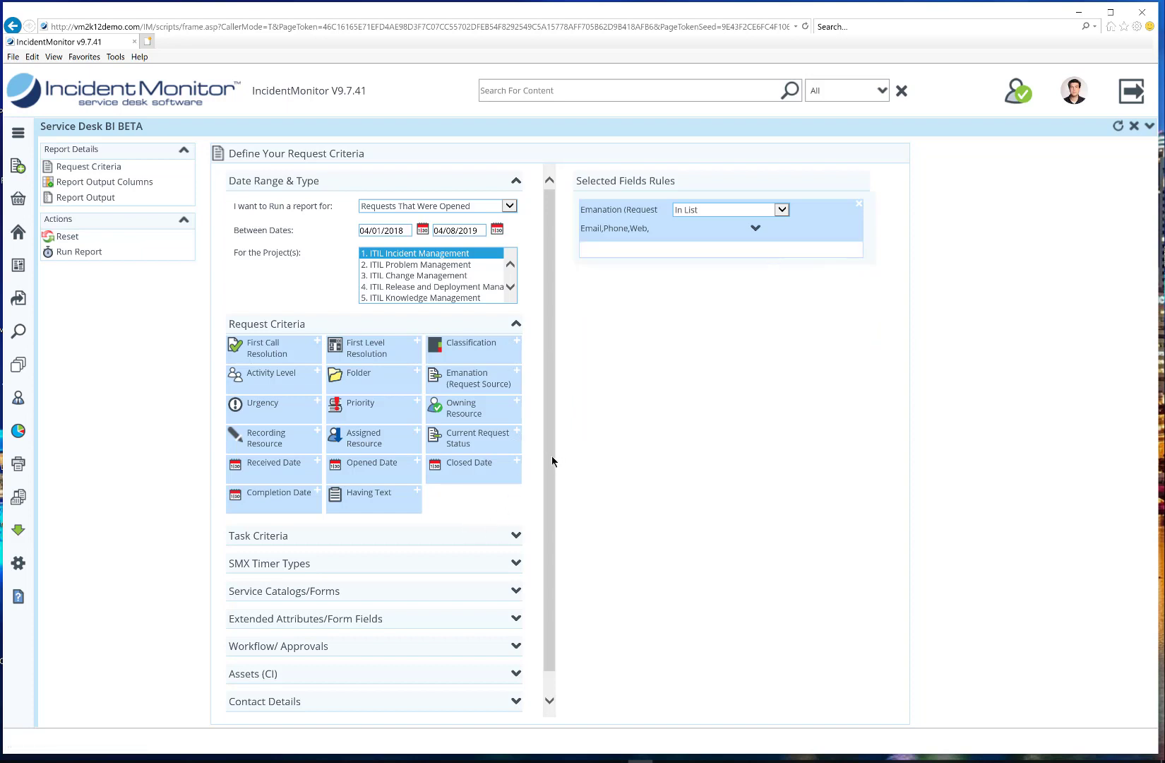
Examine the criteria offered under Extended Attributes/Form Fields, collapse that section, and expand Workflow/Approvals
scroll(552, 455, "down", 1)
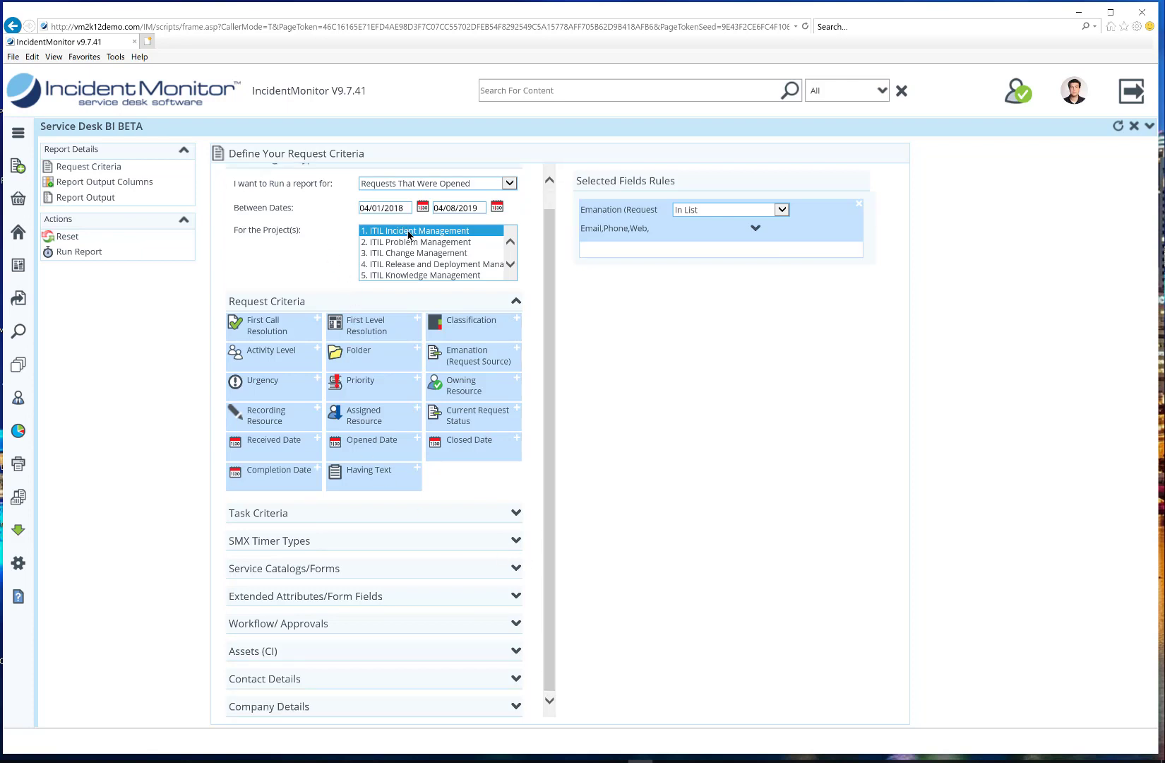
left_click(516, 595)
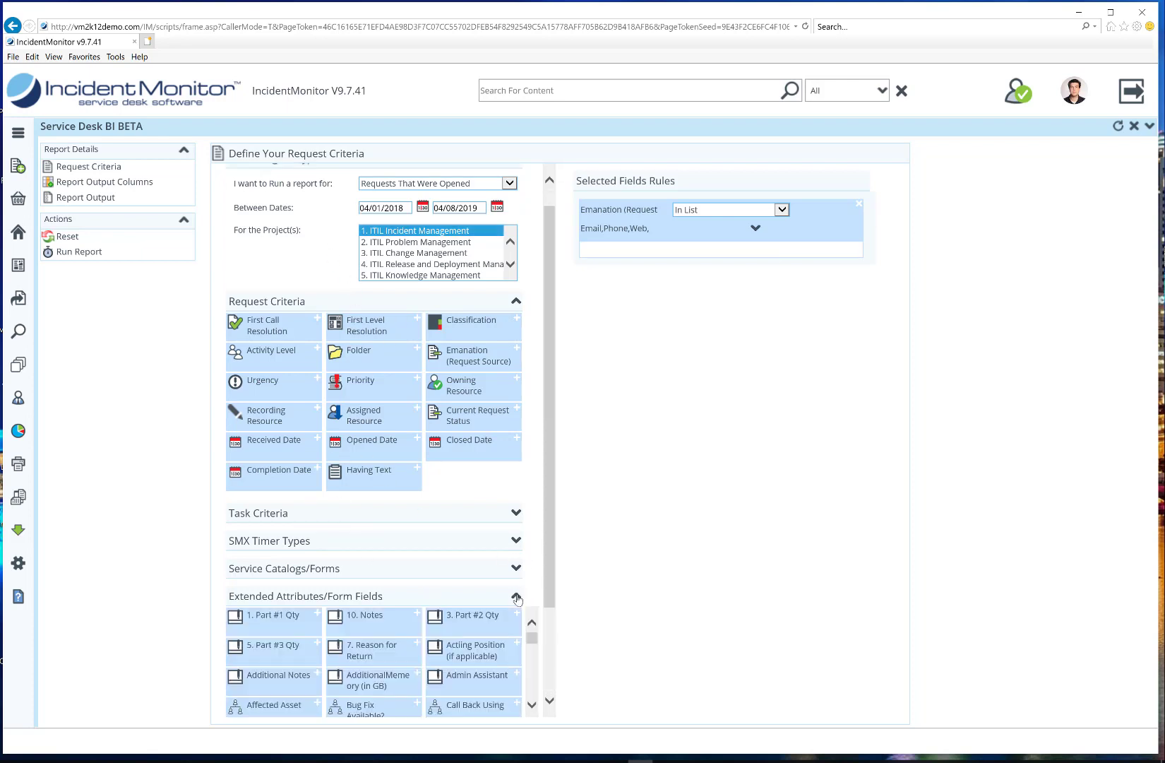
left_click_drag(546, 585, 546, 681)
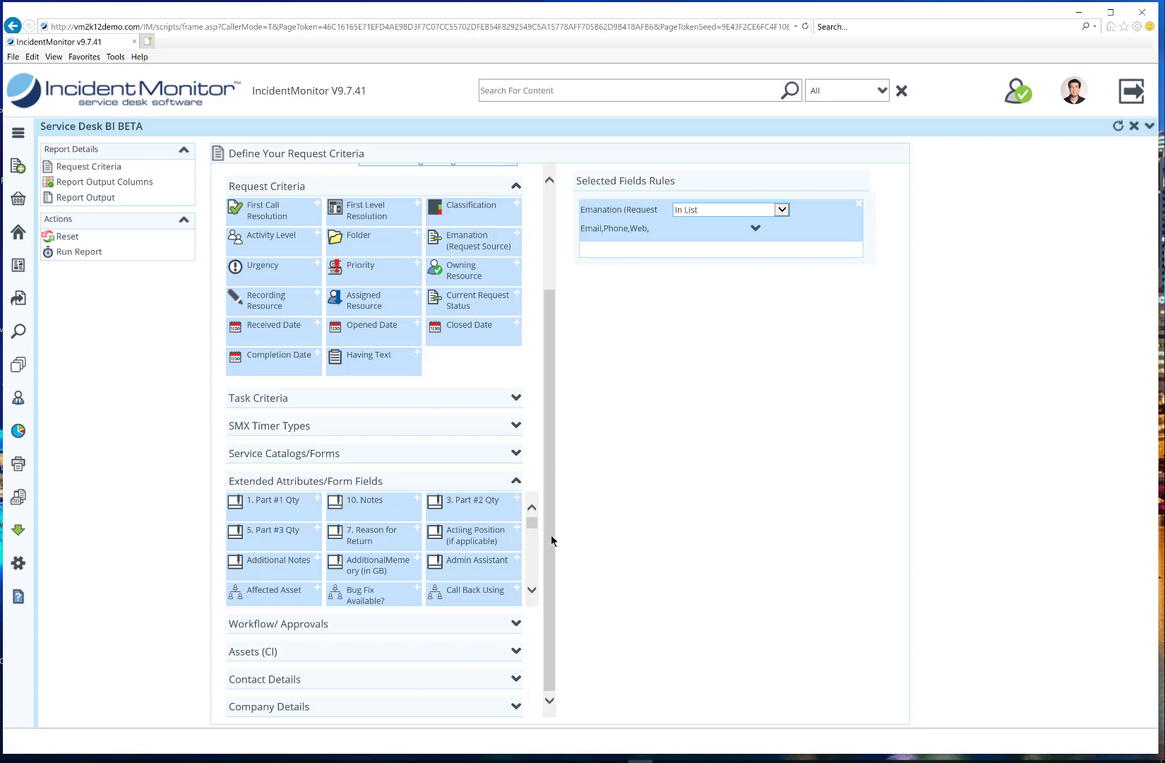
left_click_drag(550, 535, 573, 567)
left_click(515, 483)
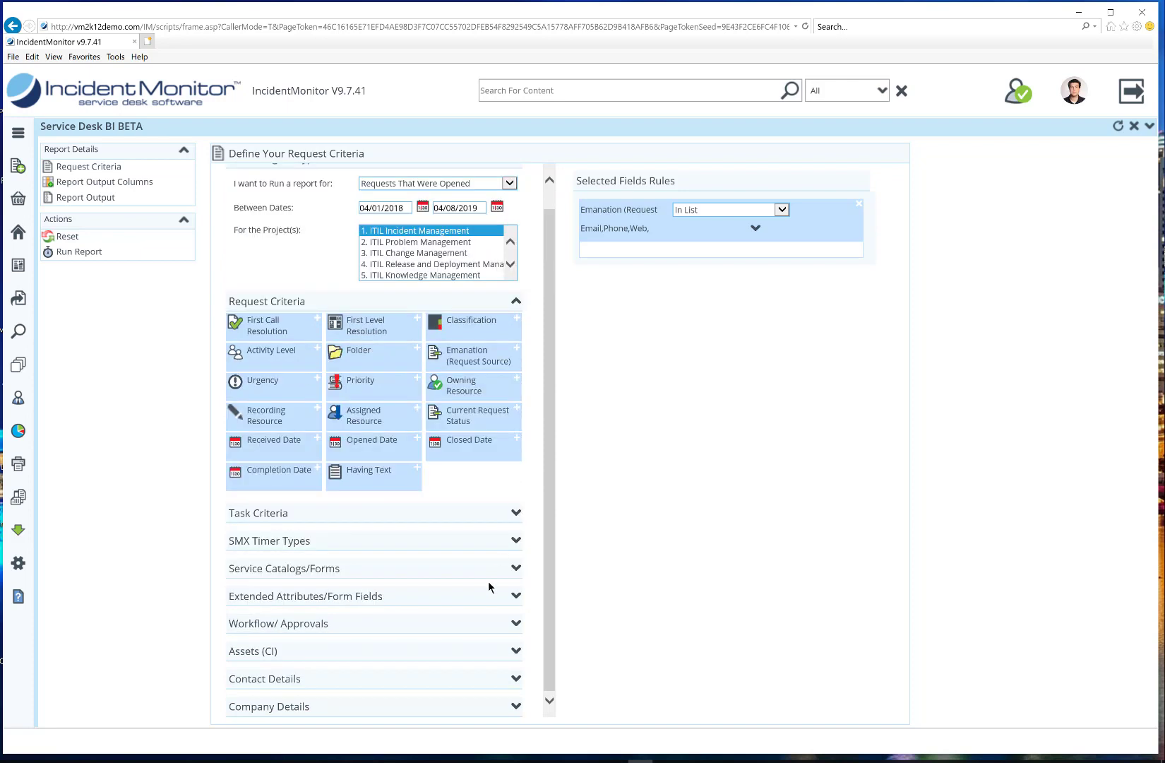
left_click(516, 624)
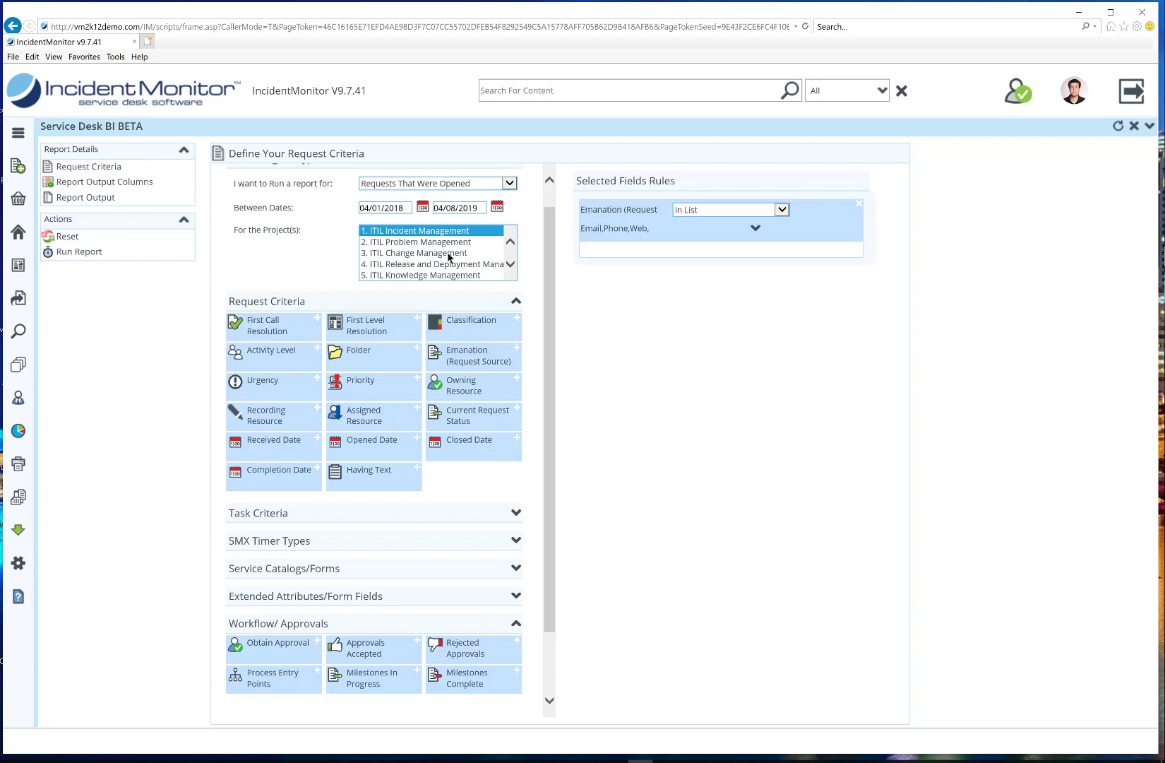
Remove the Emanation (Request Source) rule and change the report's project to 3. ITIL Change Management
left_click(860, 208)
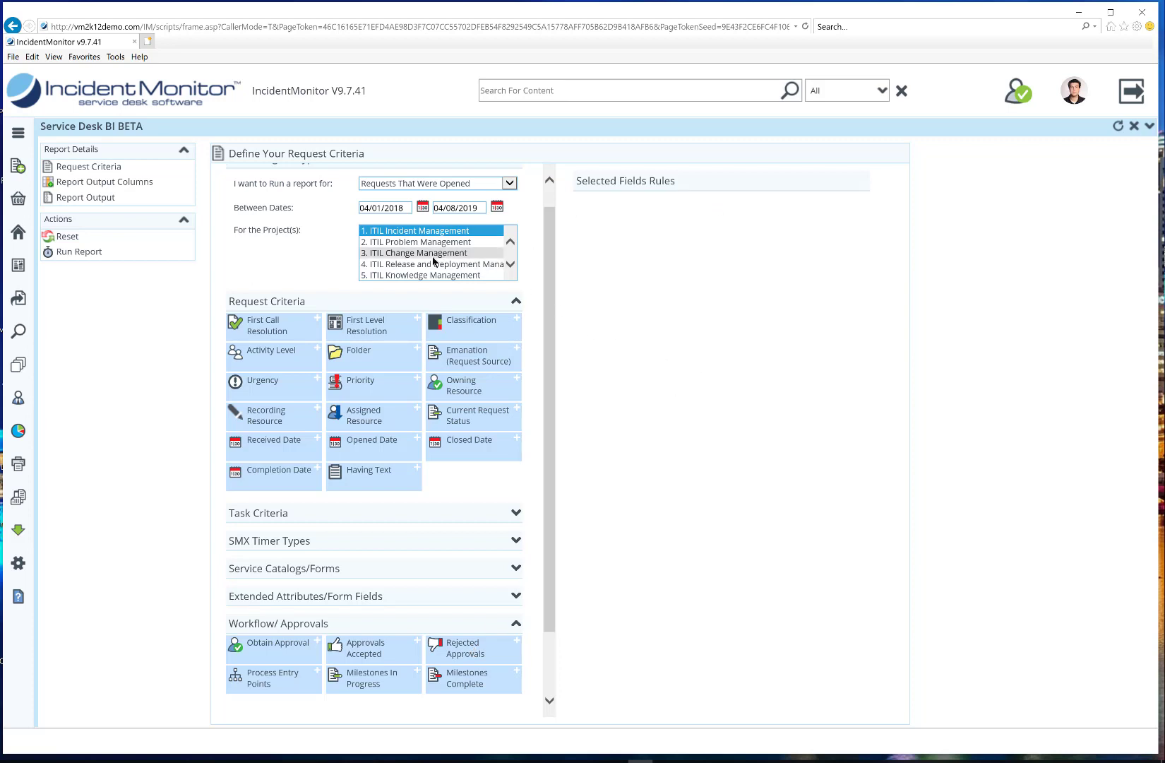
left_click(435, 253)
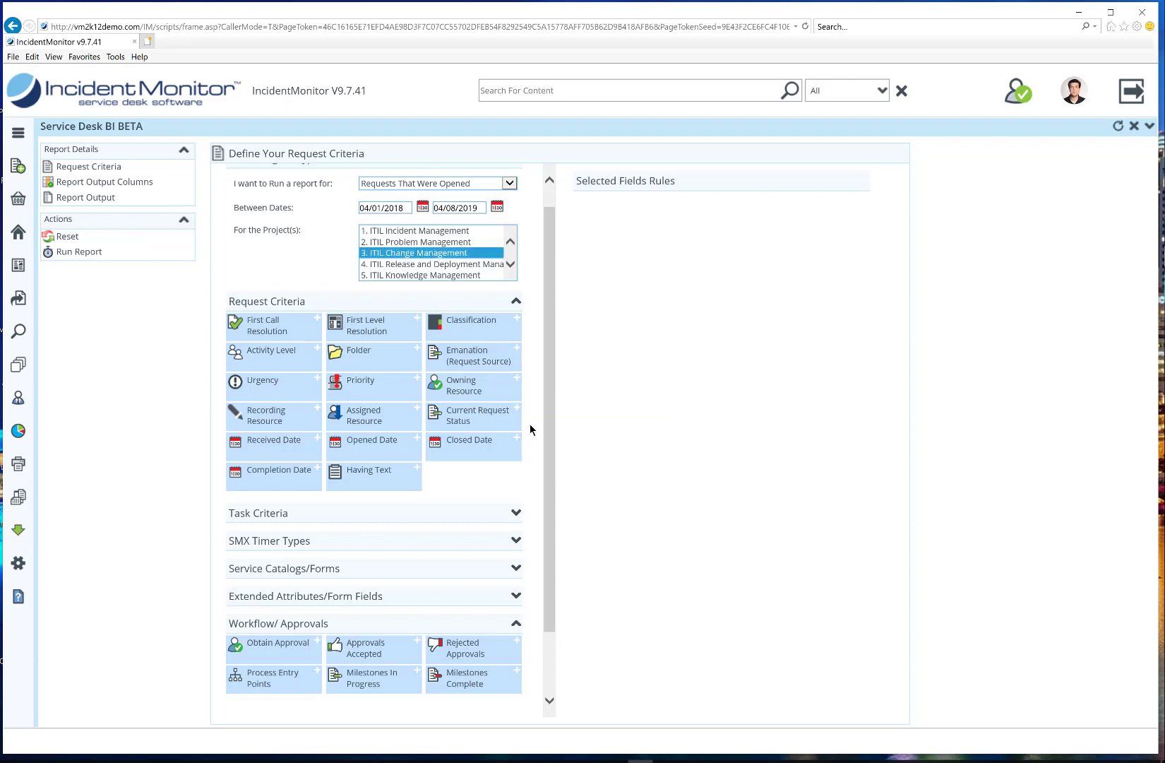
scroll(493, 560, "down", 2)
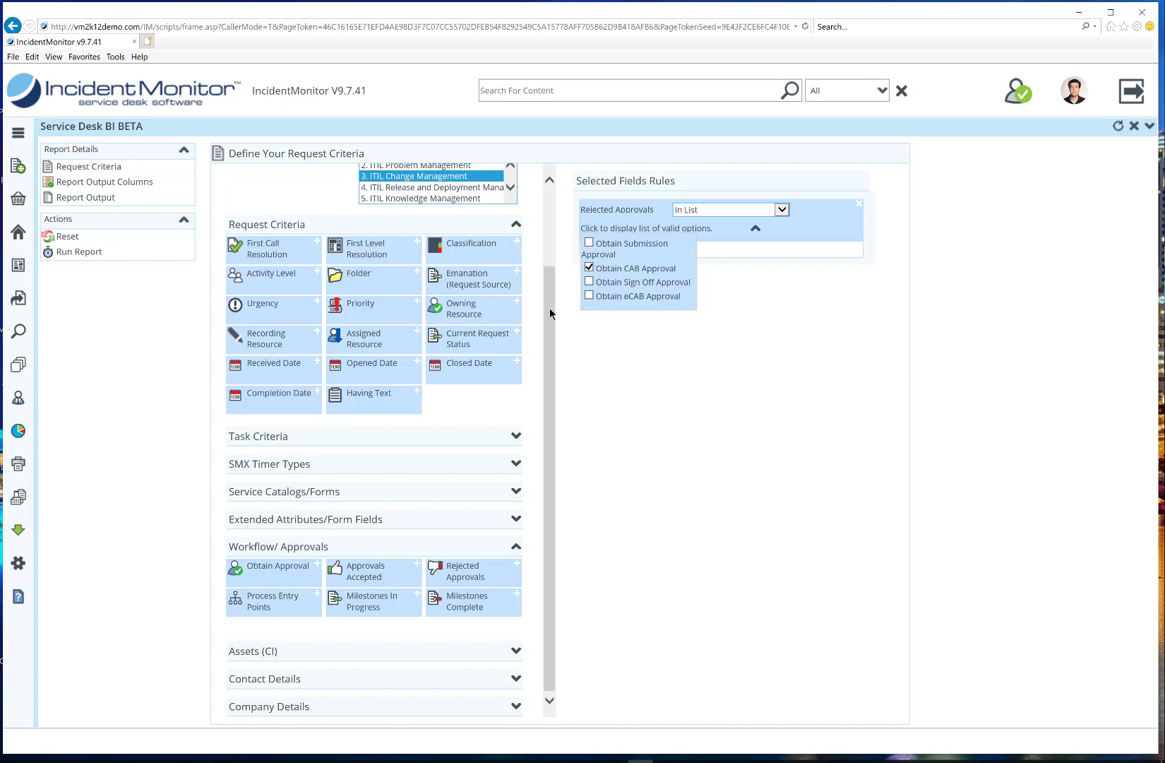
Change the report's project to 1. ITIL Incident Management and remove the Rejected Approvals rule
scroll(548, 256, "up", 2)
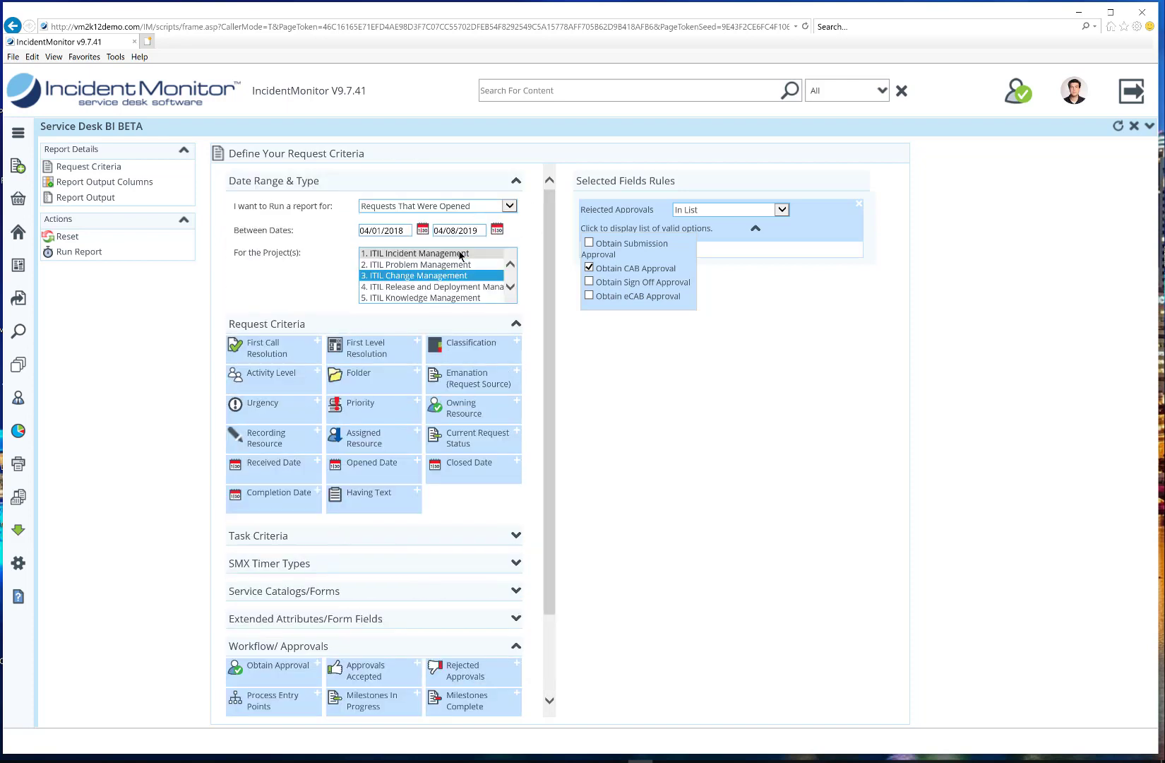
left_click(461, 254)
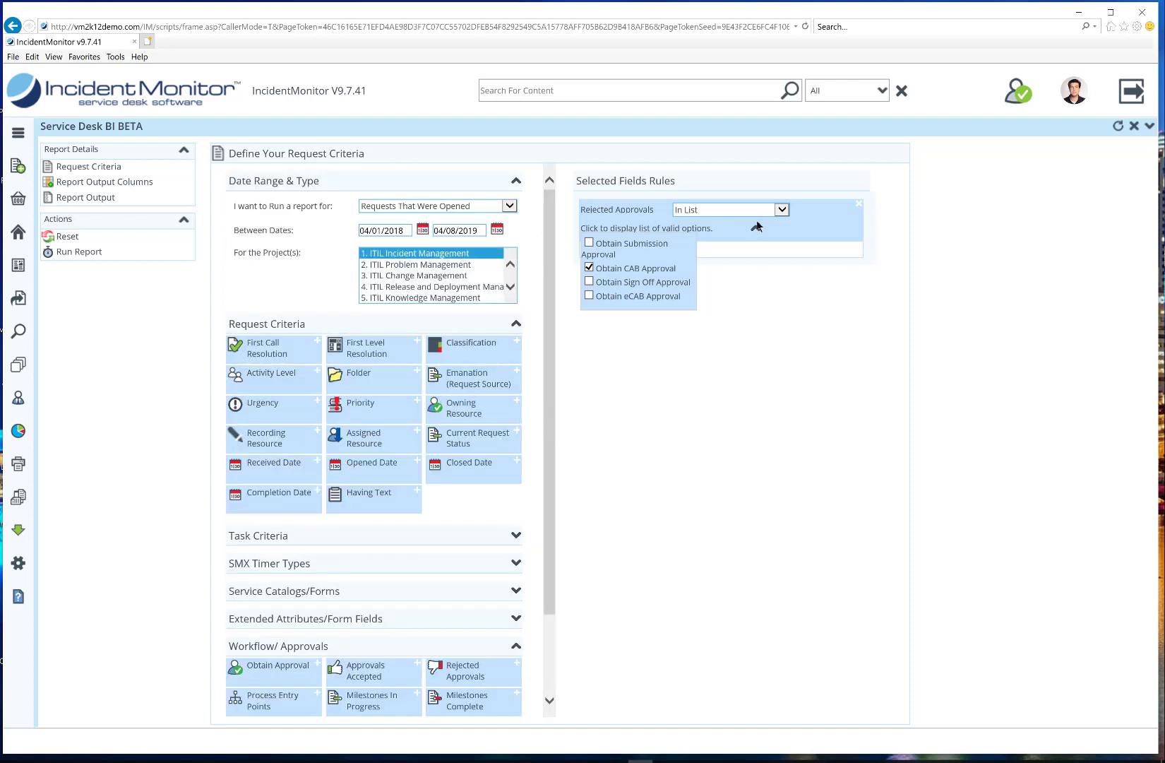
left_click(858, 204)
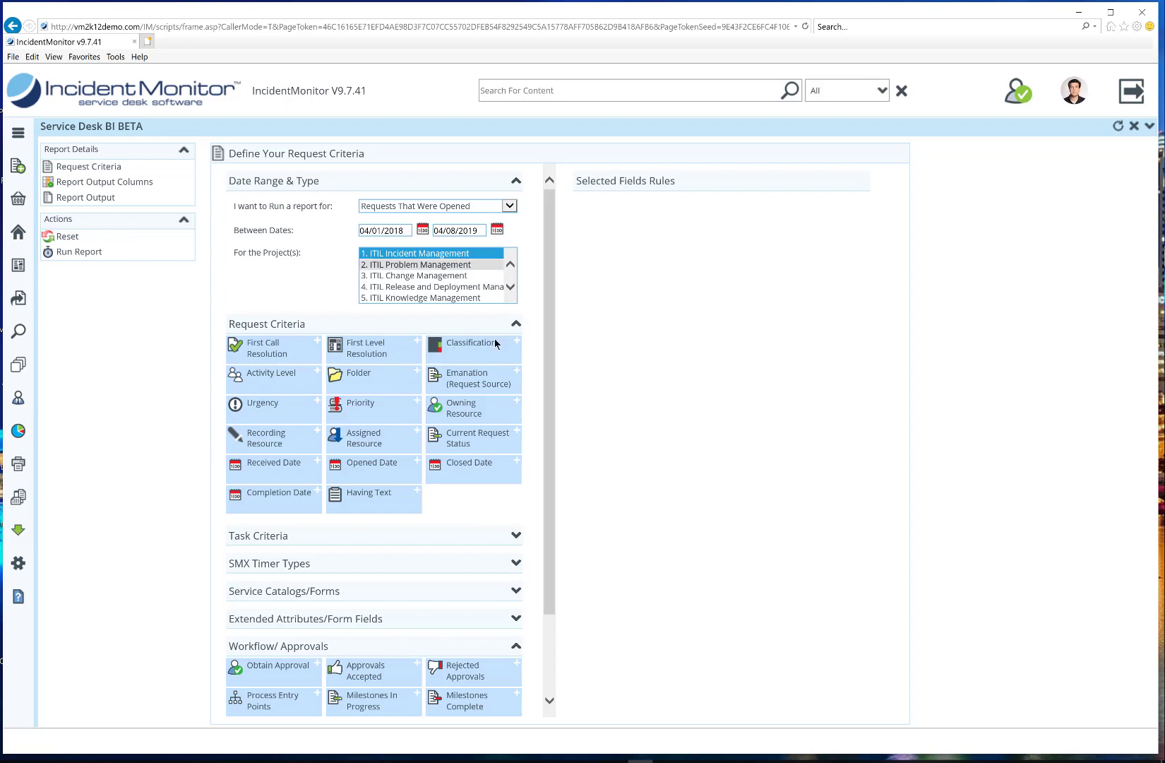
Add an Emanation (Request Source) rule set to In List with Email, Phone and Web for the incident report
left_click(517, 370)
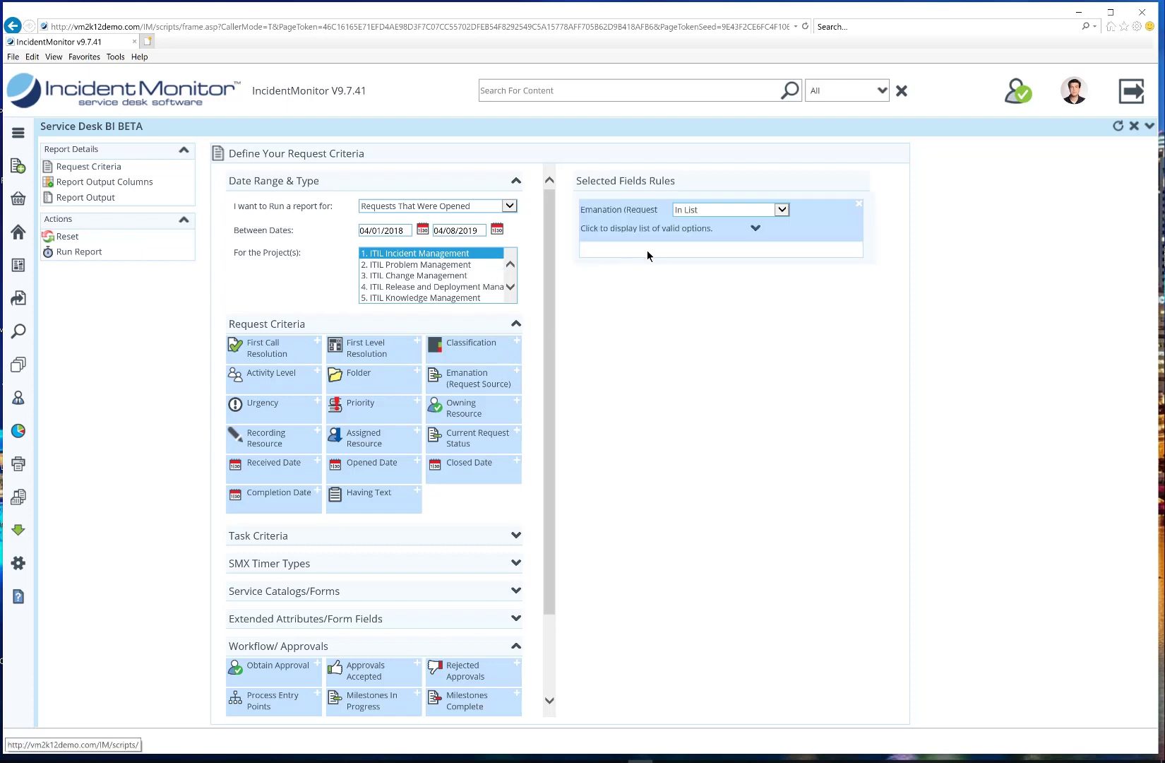
left_click(755, 228)
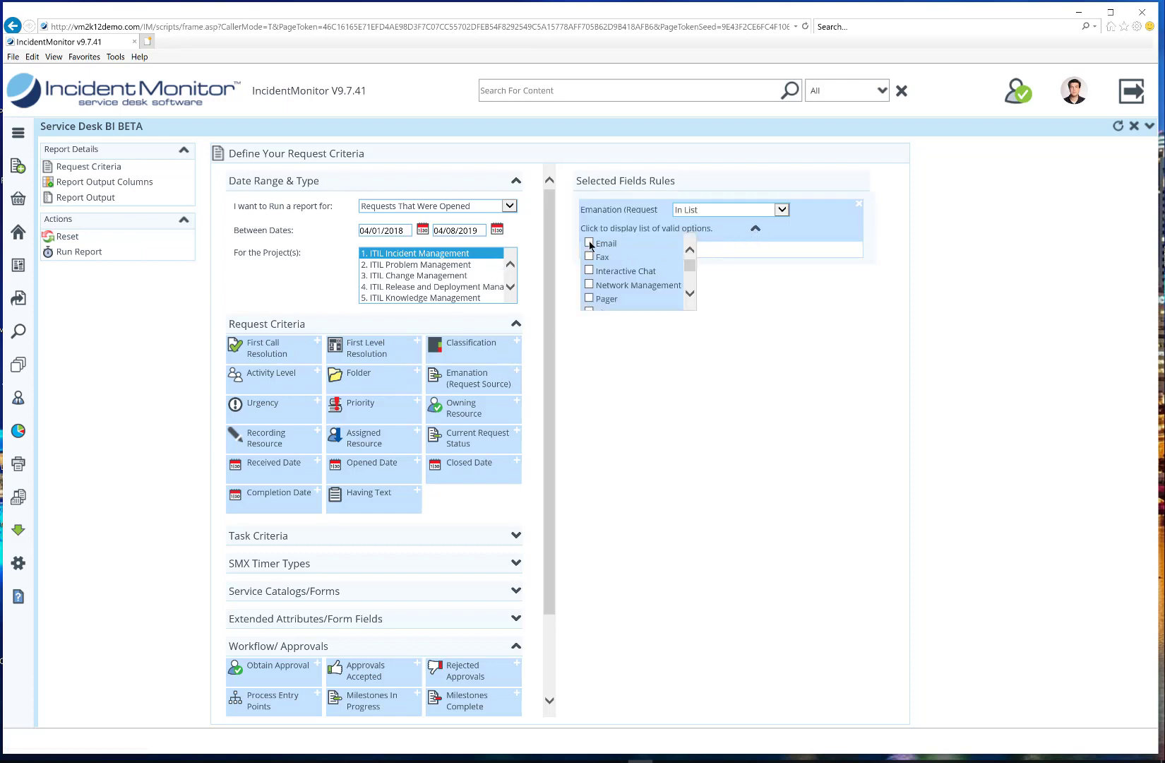
scroll(593, 275, "down", 1)
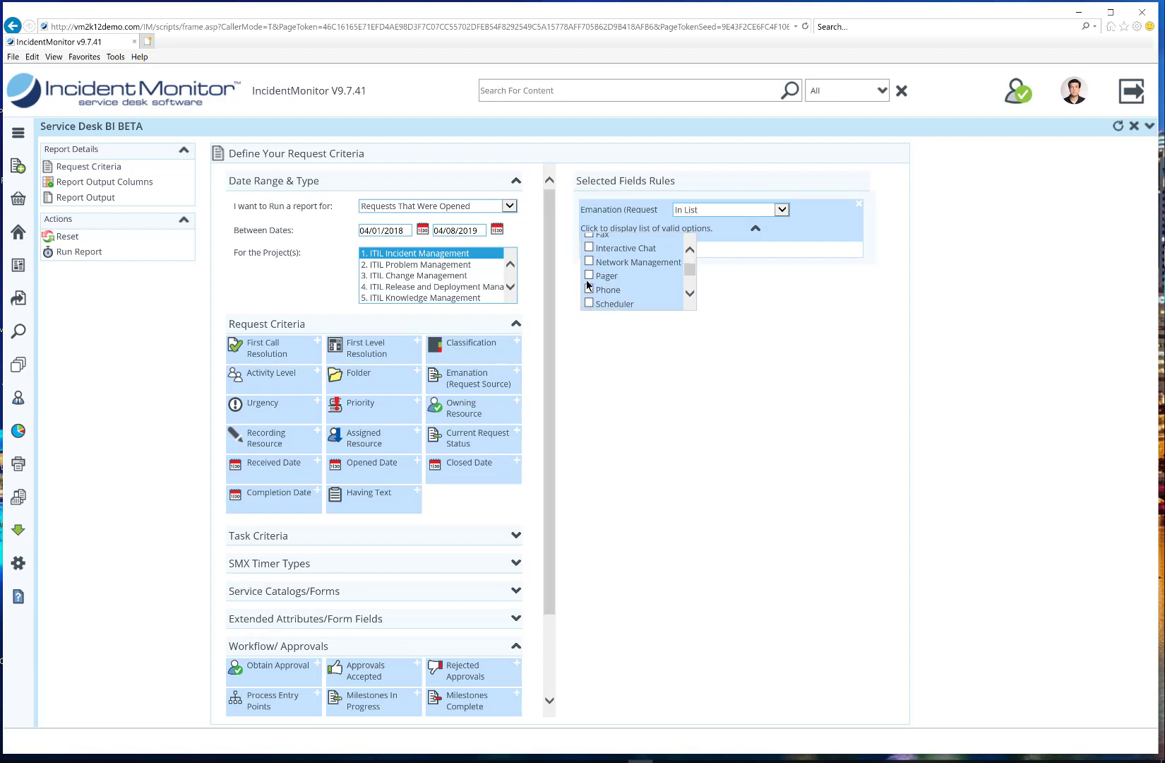
scroll(591, 289, "down", 2)
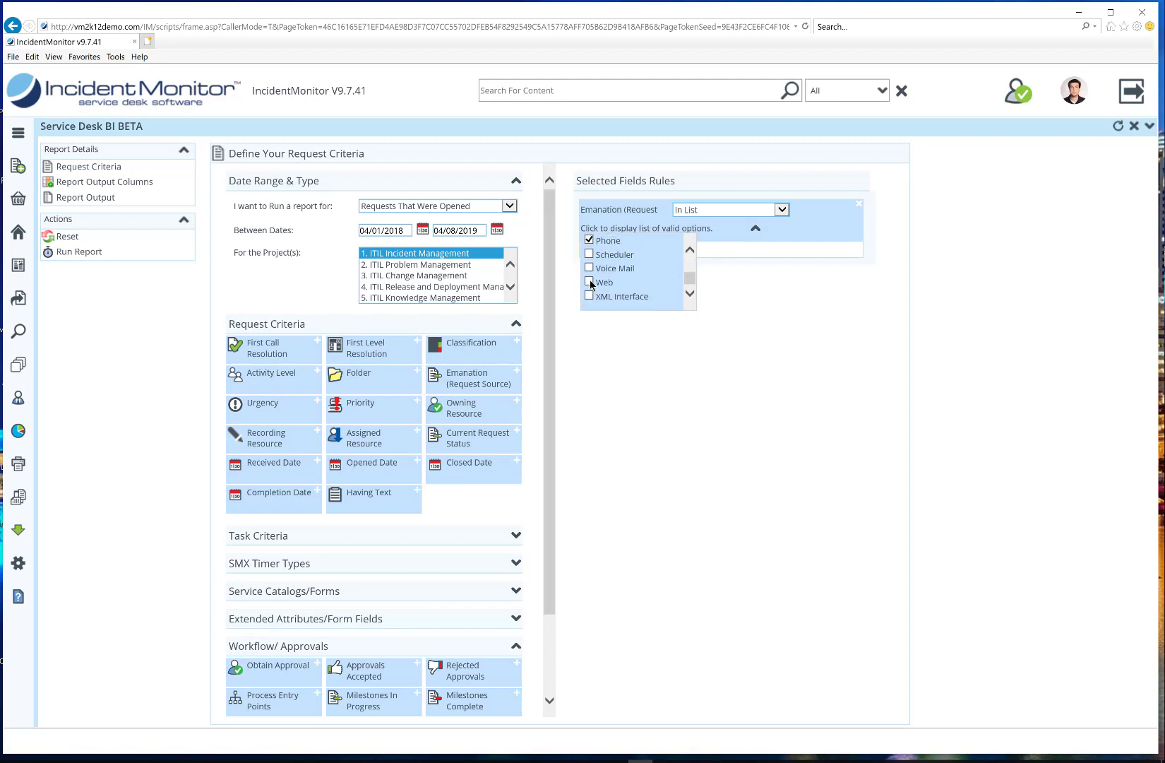
left_click(590, 282)
left_click(756, 228)
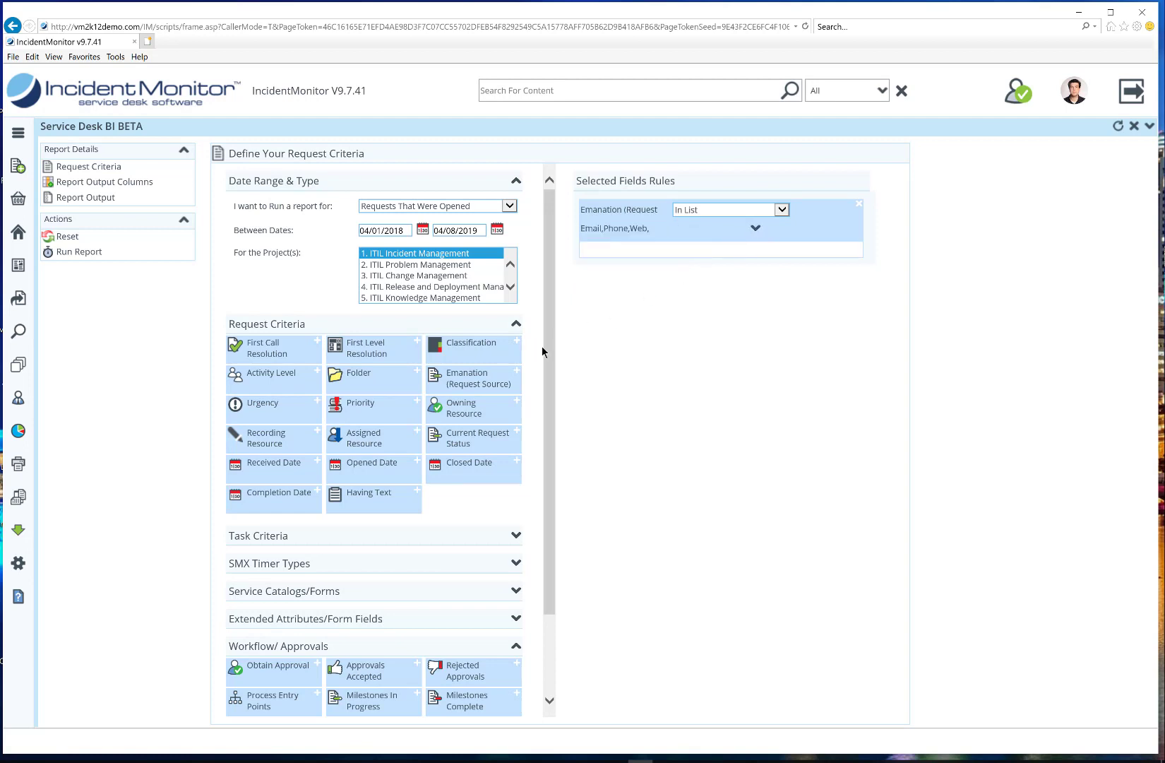
Select the report output columns Company Name, Contact Full Name, Request# and Category Description, with Category Description moved to the end
left_click(104, 182)
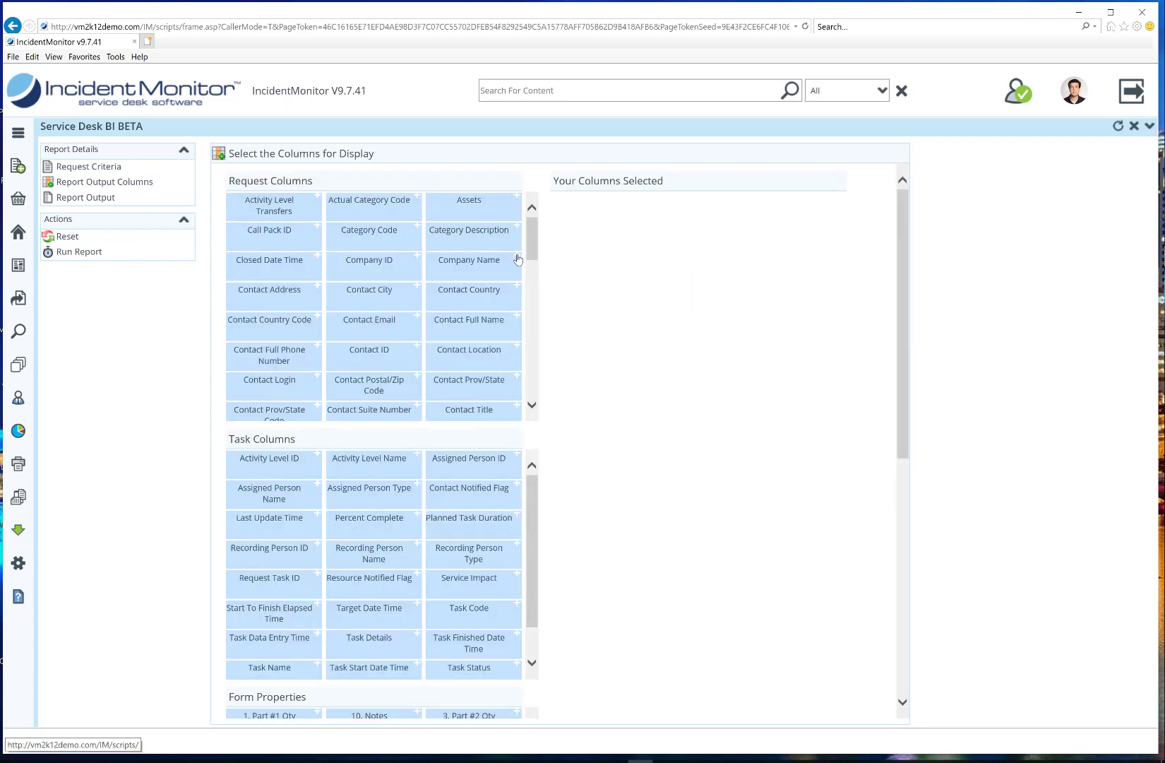
left_click(518, 259)
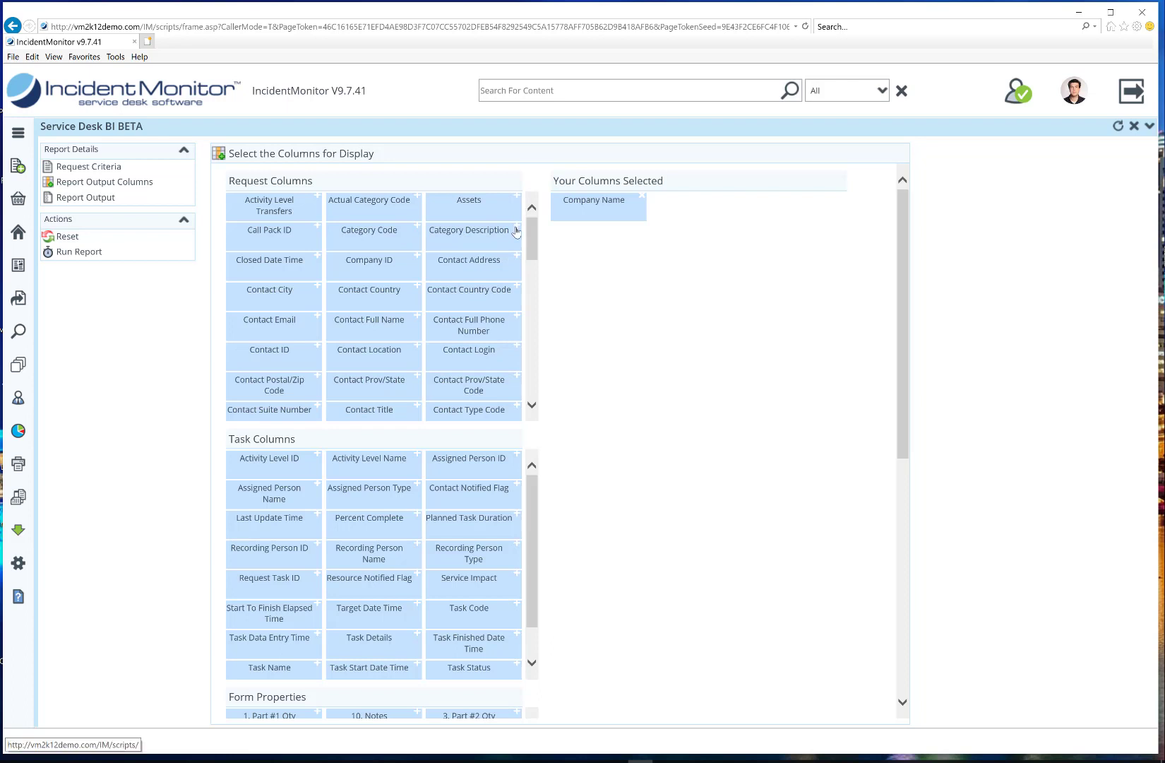
left_click(517, 230)
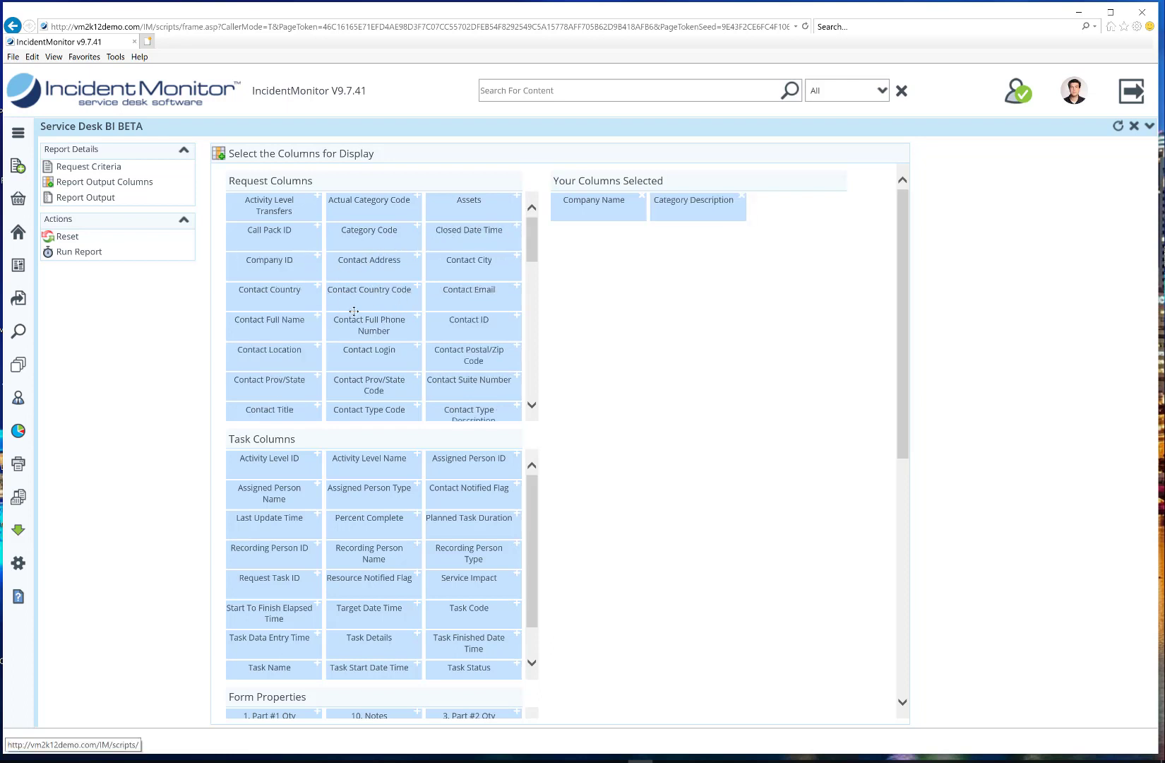
left_click(317, 316)
left_click_drag(530, 247, 517, 342)
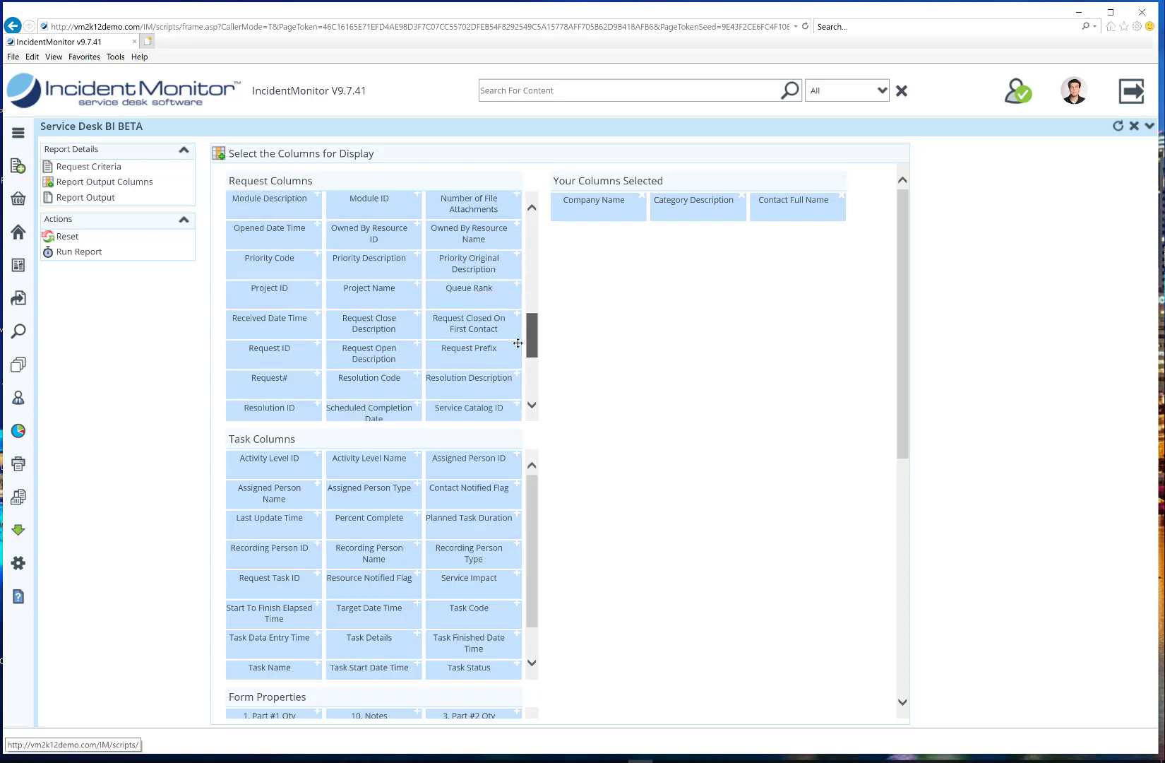
left_click(317, 375)
left_click_drag(599, 233, 738, 216)
left_click_drag(648, 217, 634, 225)
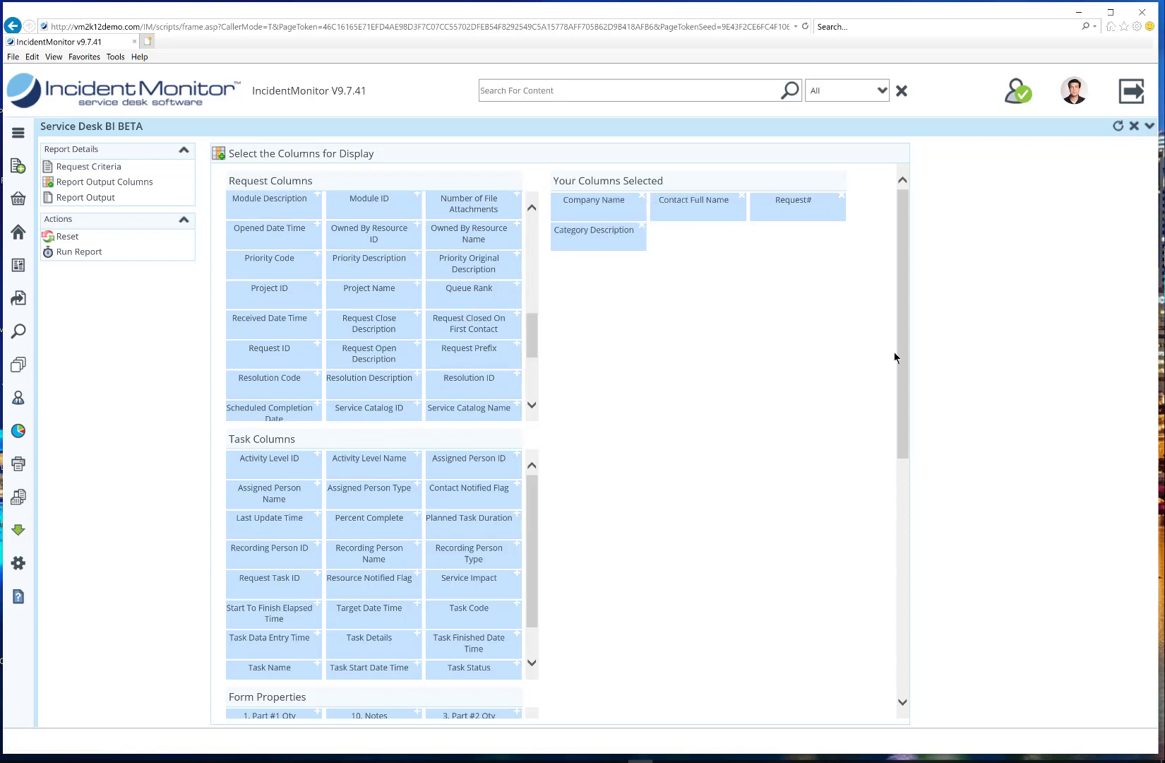
Try adding the Percent Complete task column to the report output, and remove it again
left_click_drag(899, 352, 900, 490)
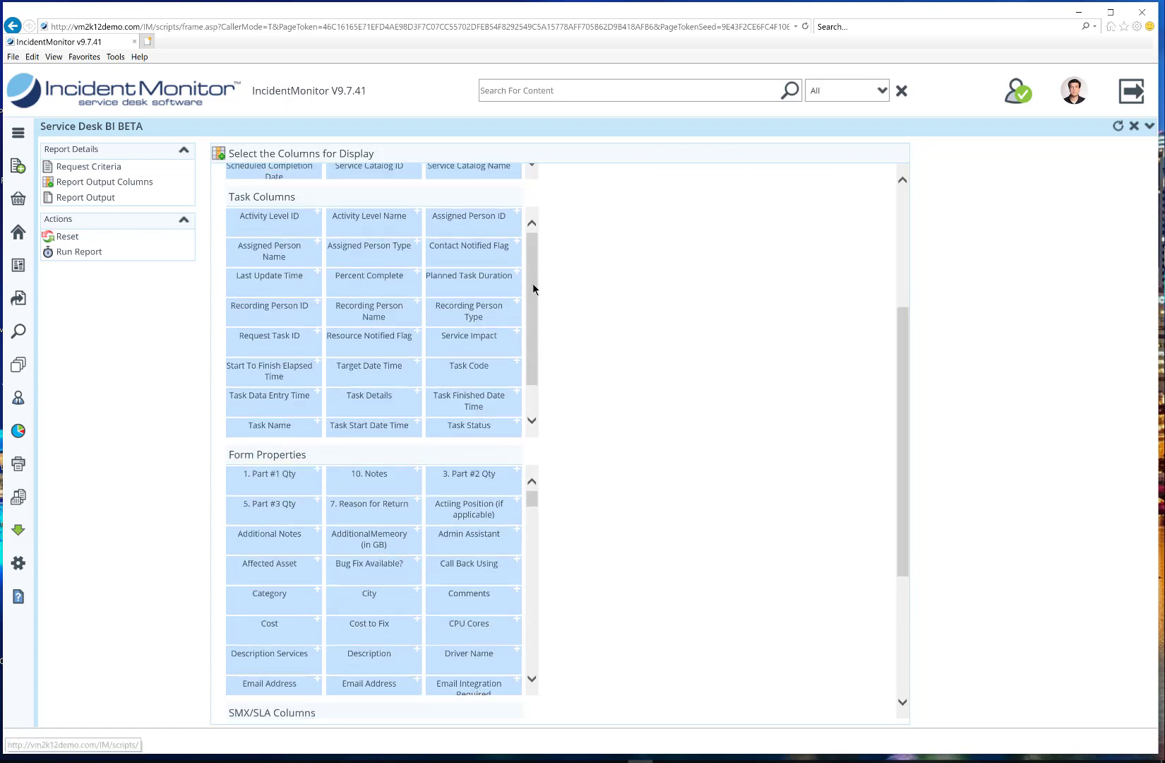
mouse_move(533, 288)
left_mouse_down()
mouse_move(536, 312)
mouse_move(535, 288)
left_mouse_up()
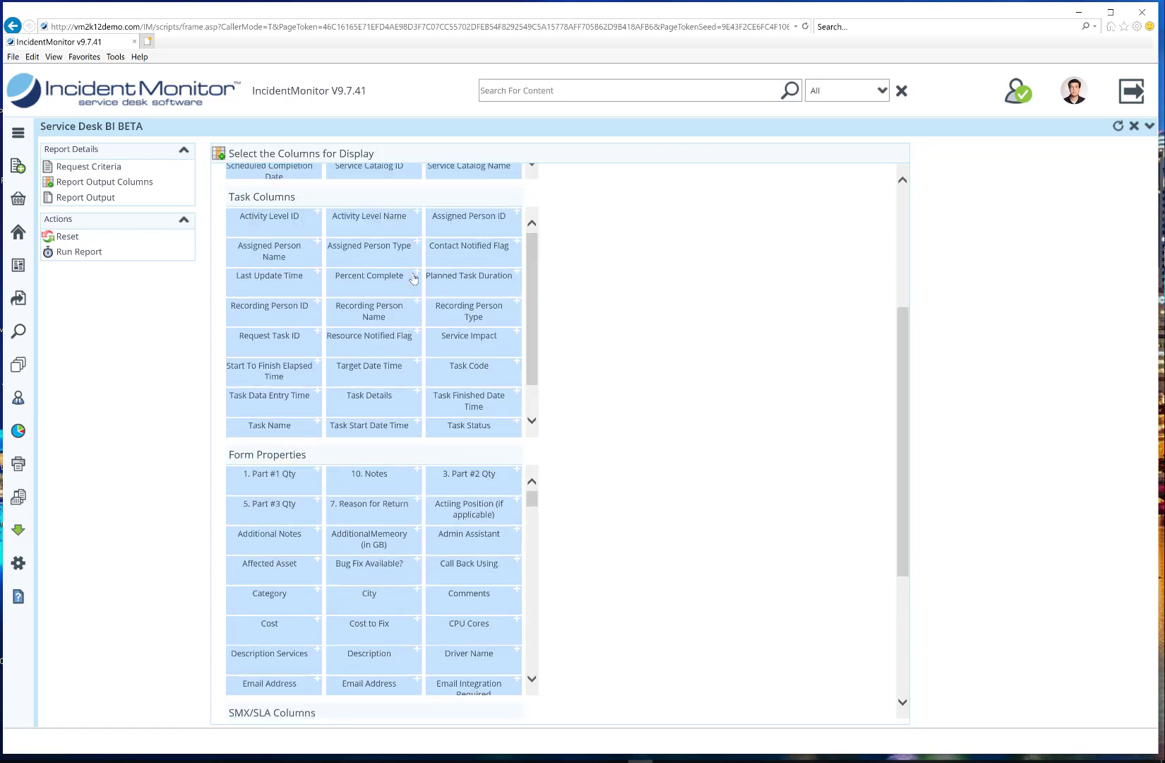
left_click(415, 276)
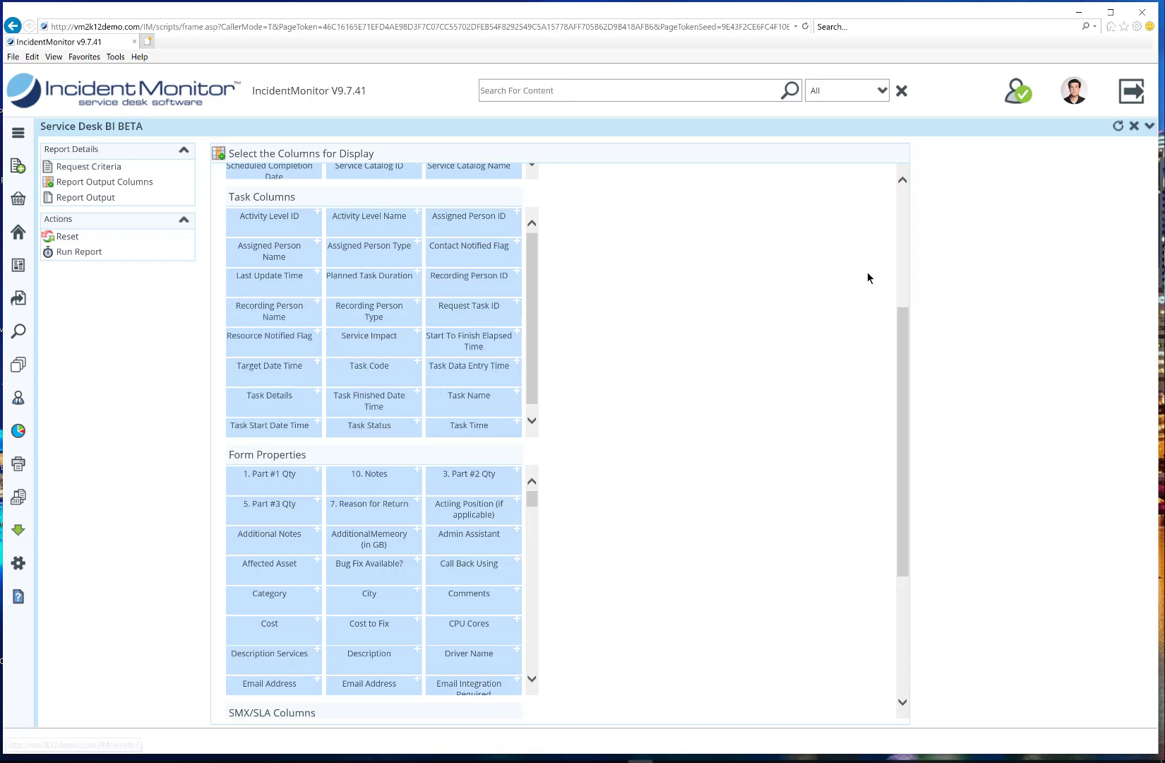
left_click_drag(899, 315, 897, 200)
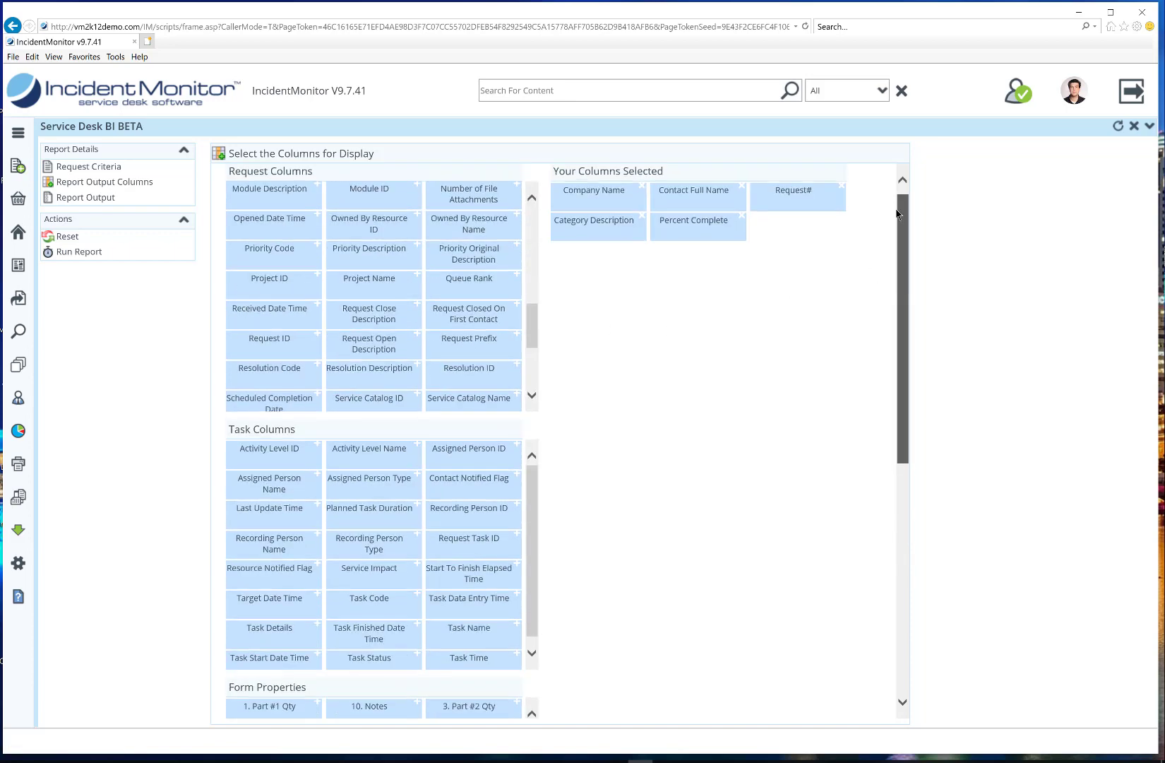
left_click(742, 219)
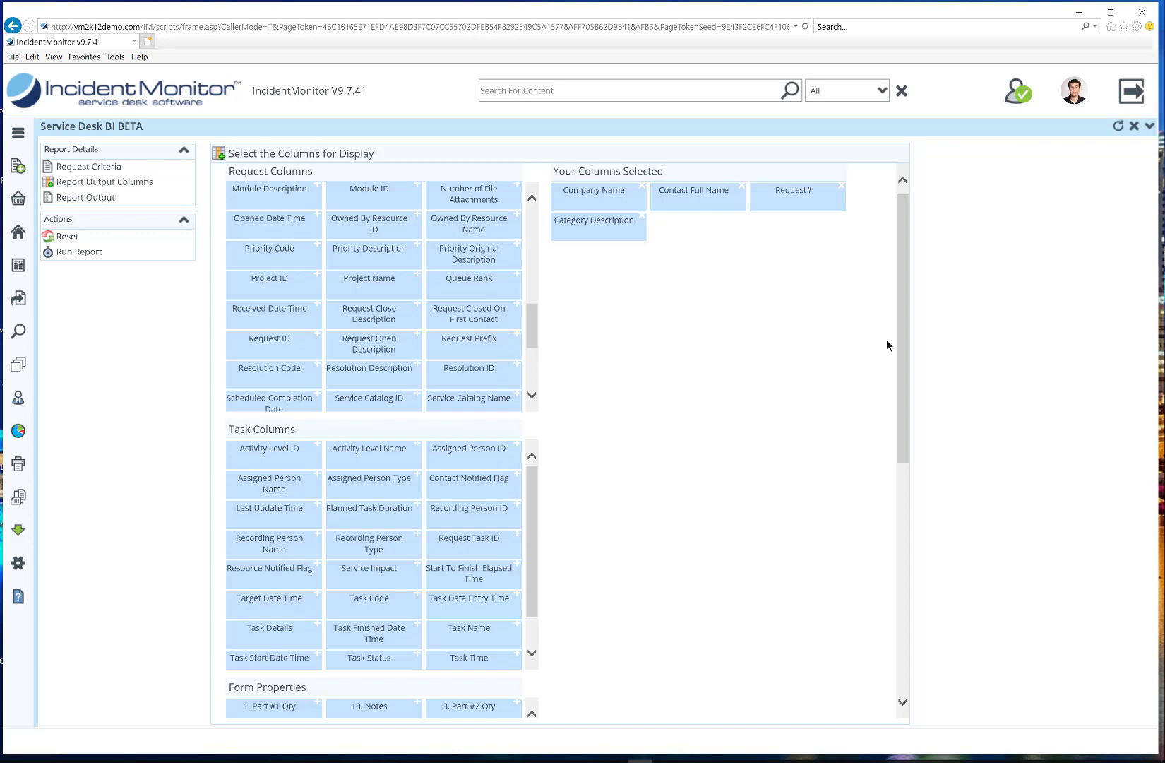
Run the report and switch the query results to the column grid and back to the detailed list
left_click_drag(901, 376, 914, 488)
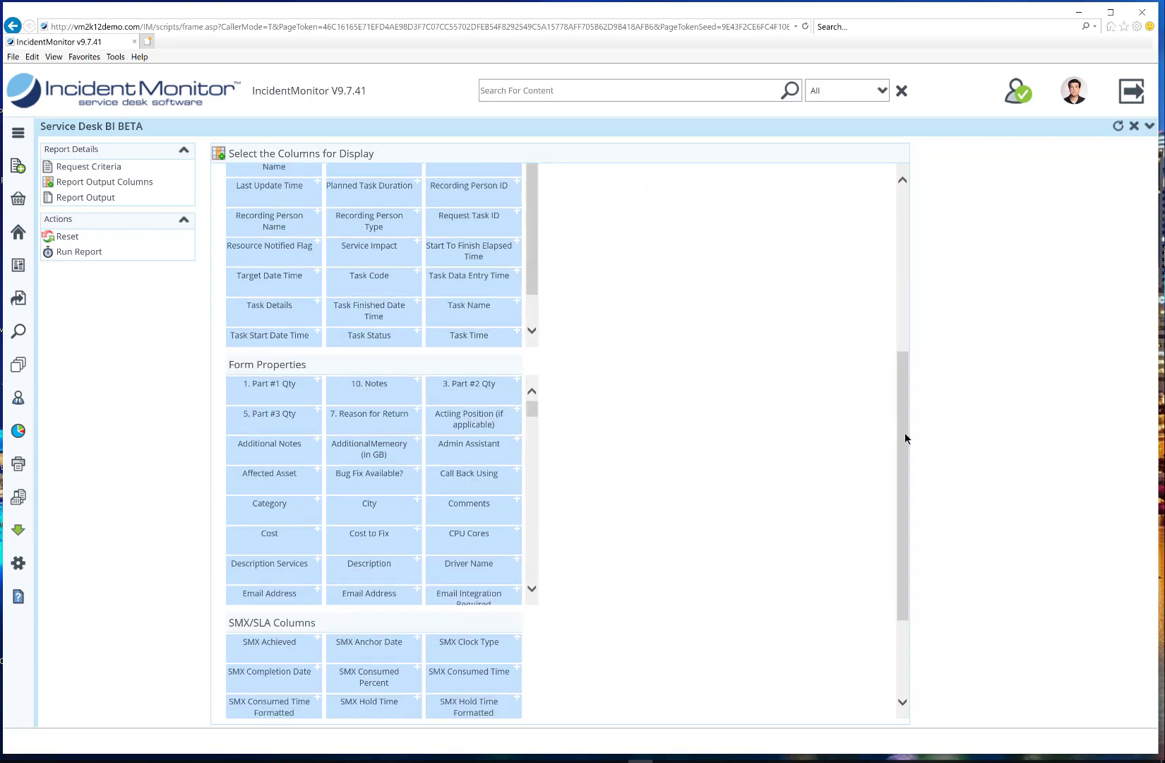
left_click_drag(905, 438, 915, 559)
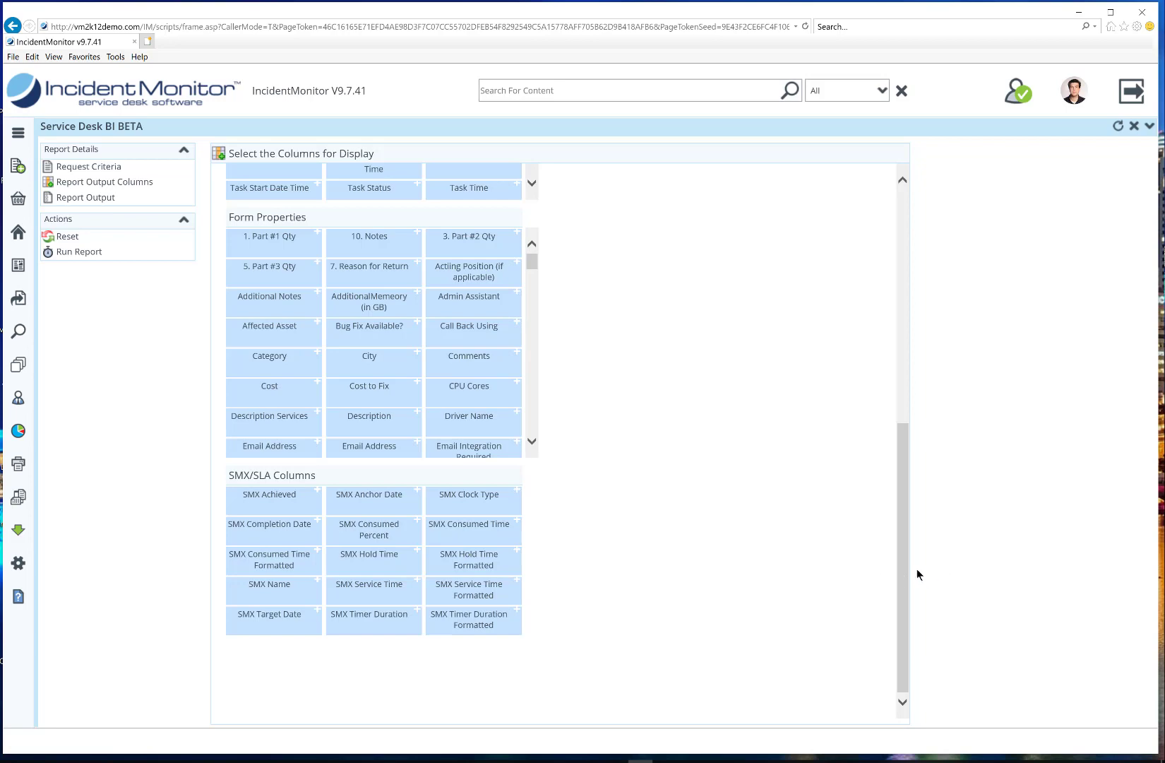
left_click_drag(900, 591, 891, 331)
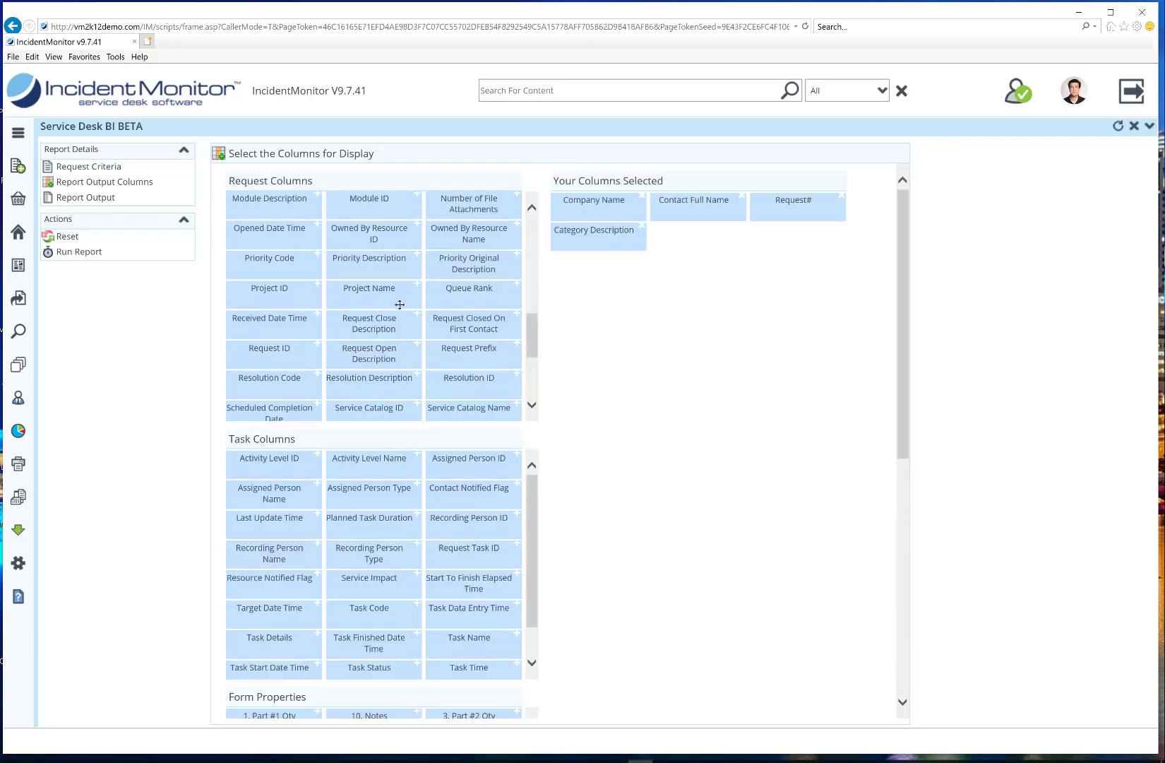
left_click(71, 252)
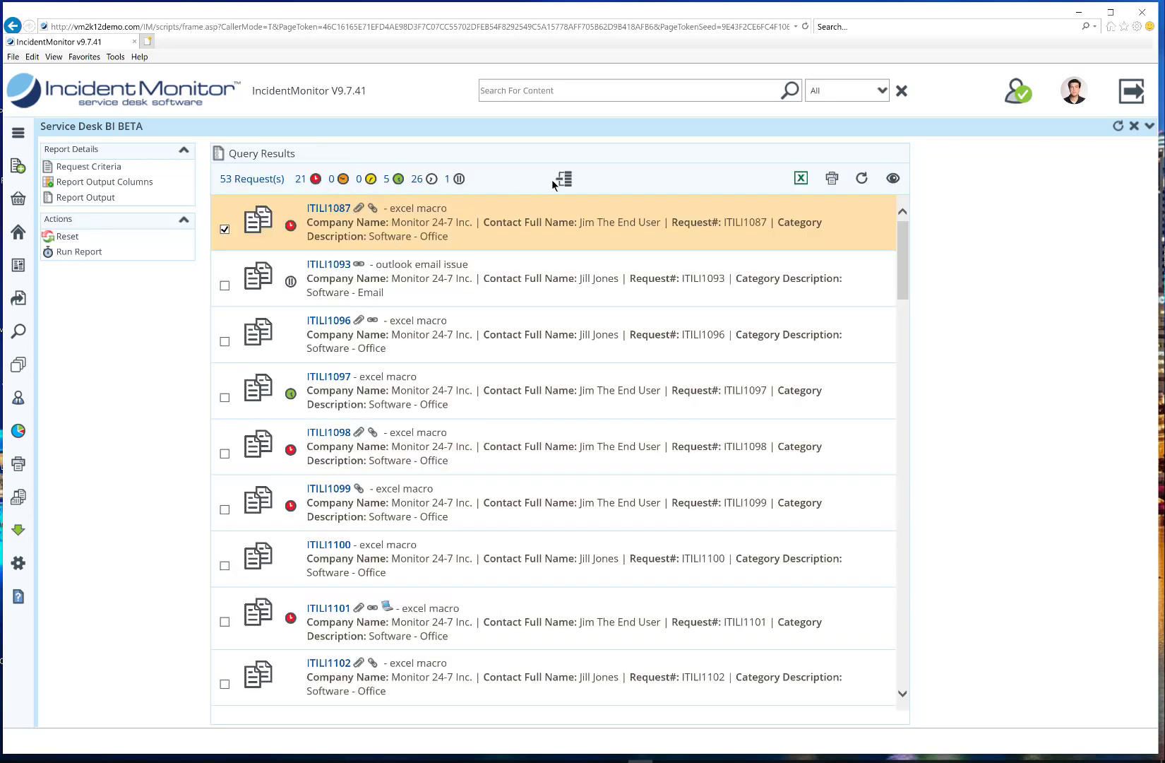
left_click(894, 179)
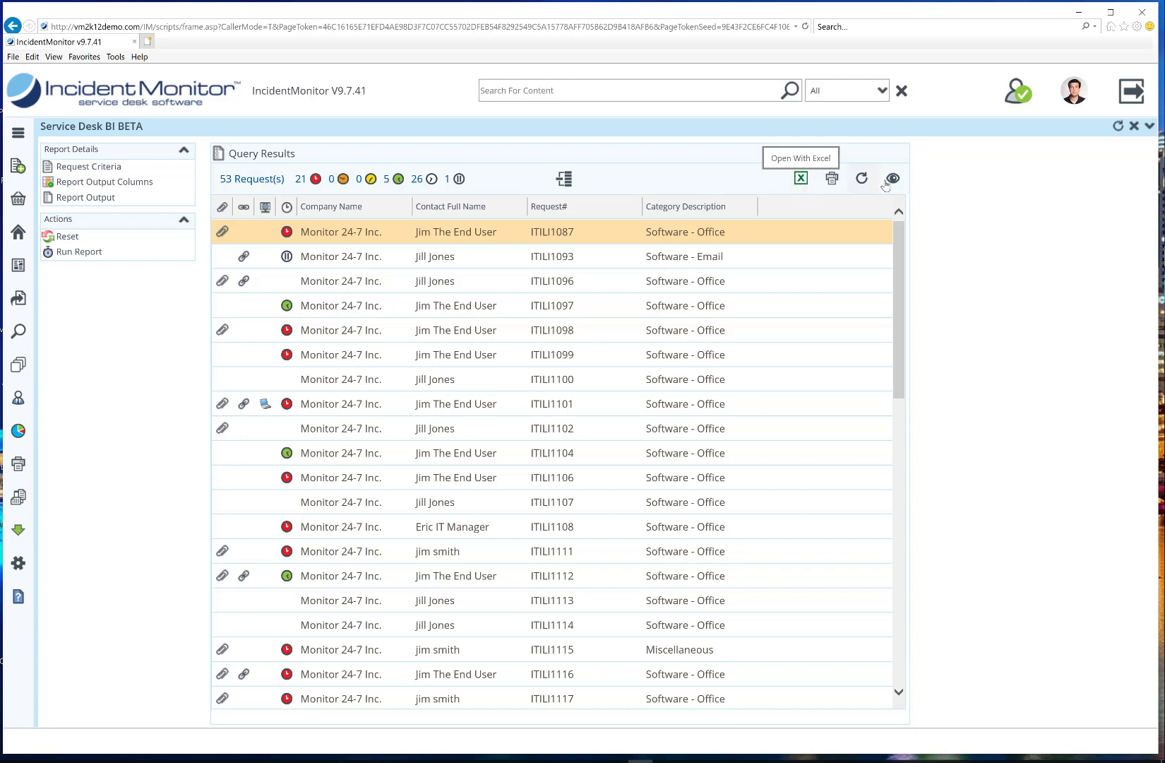
left_click(889, 180)
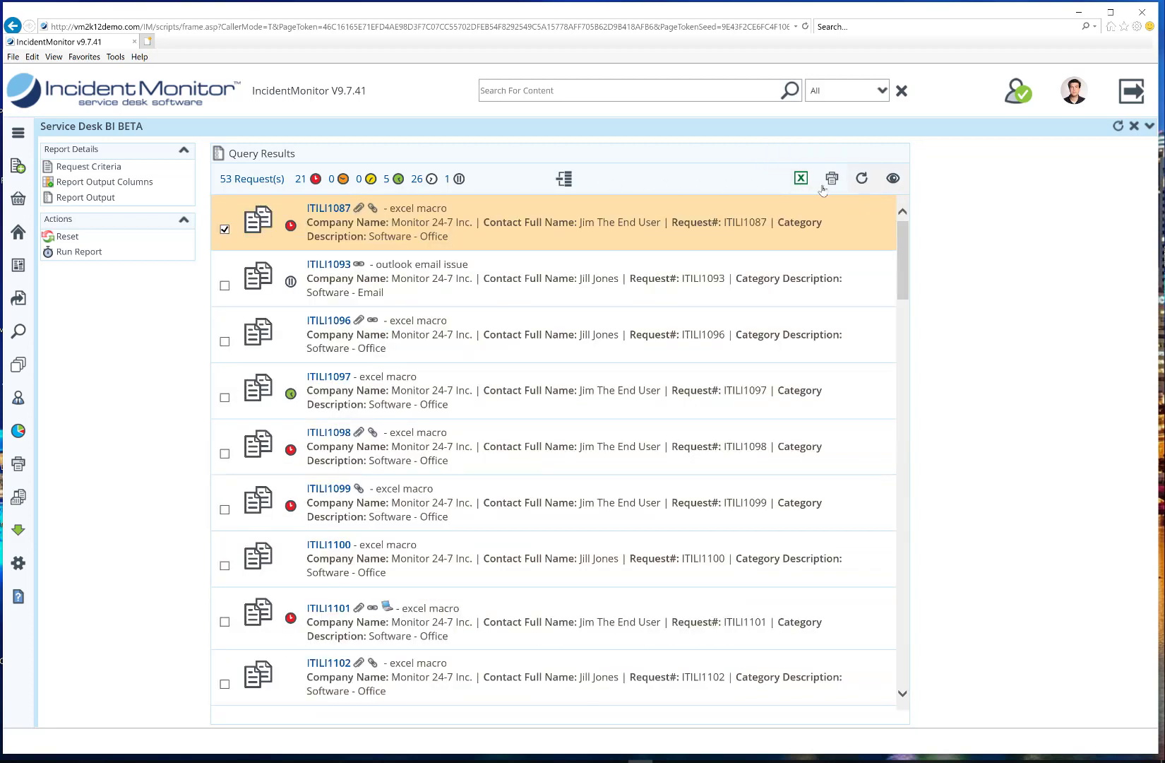
Group the query results by Category Description, view them as a bar chart and close the chart
left_click(568, 183)
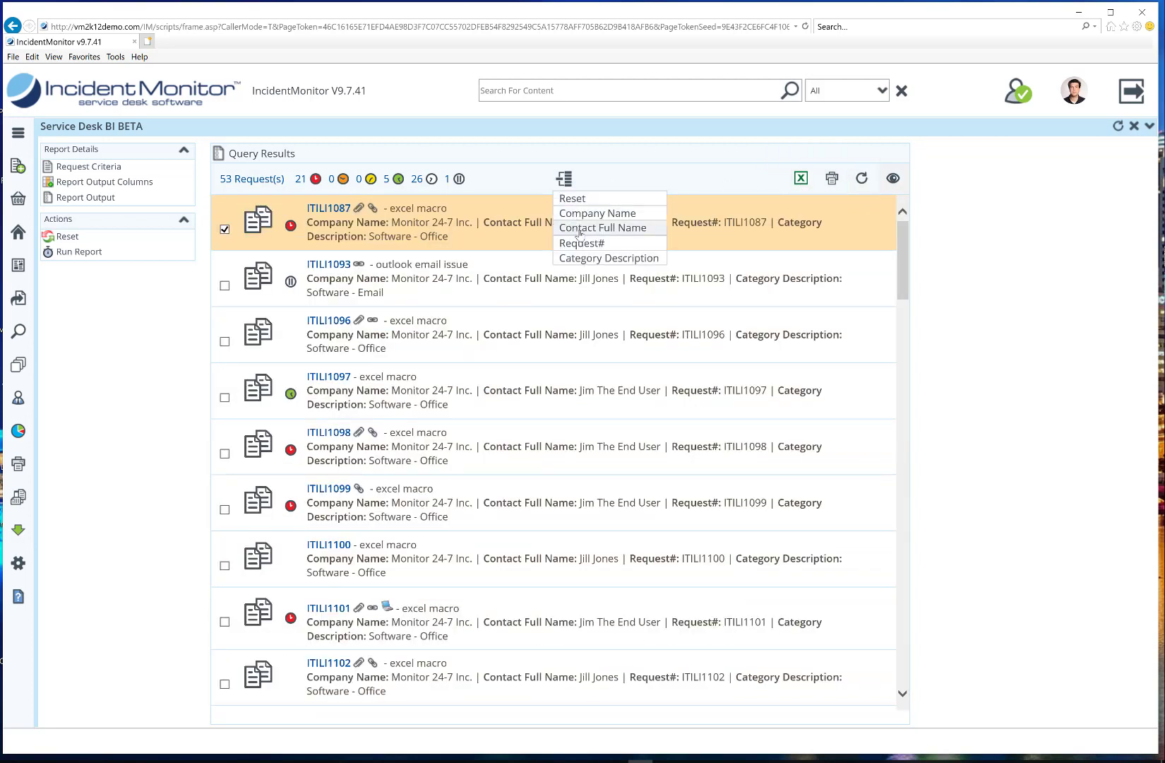
left_click(585, 258)
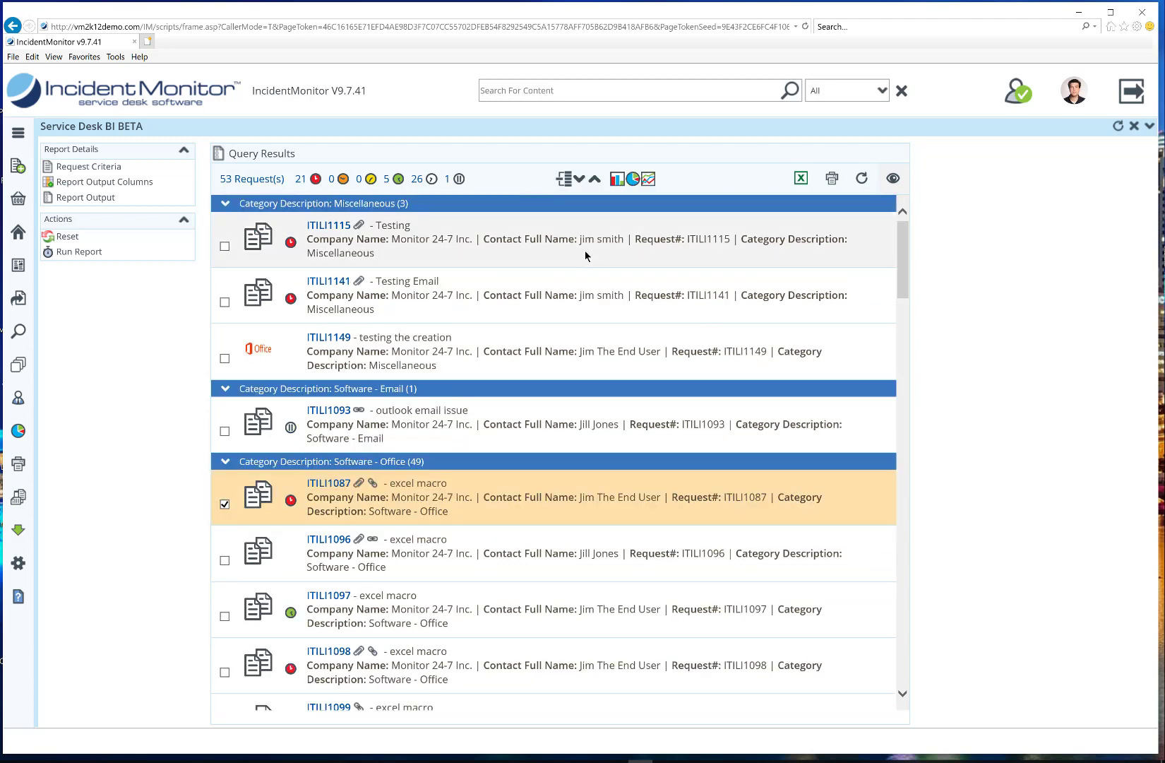
left_click(616, 180)
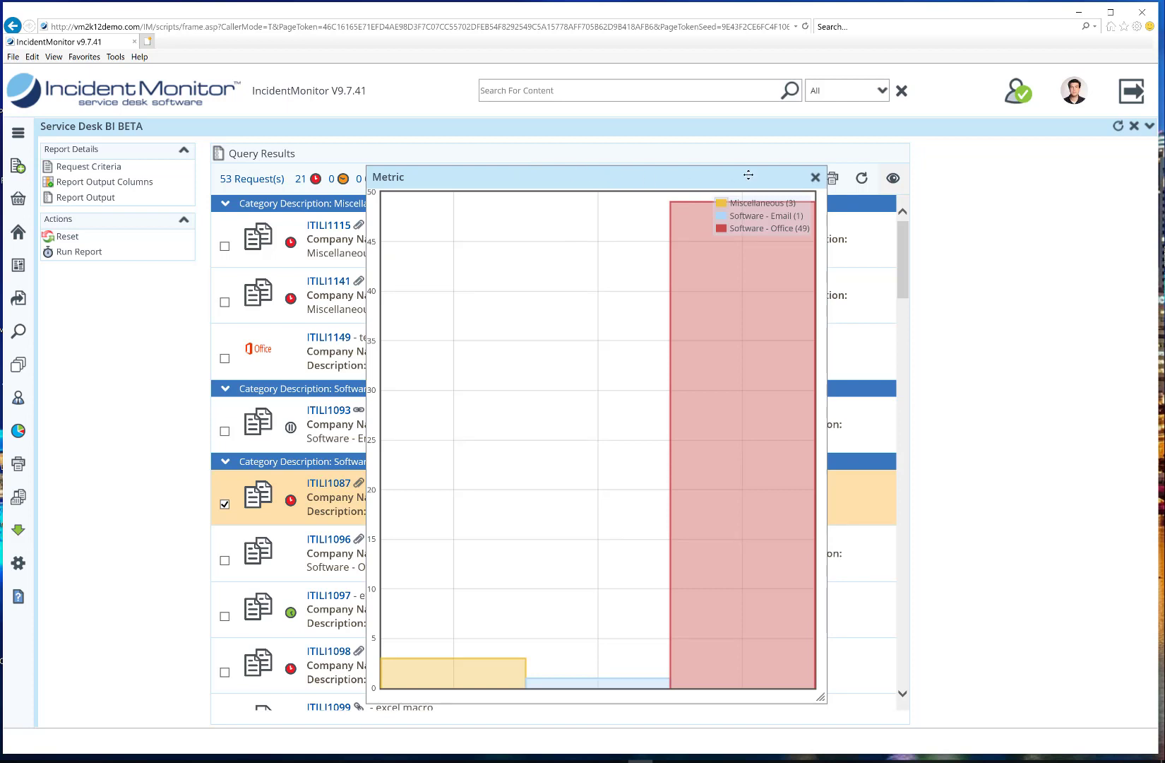
left_click(815, 177)
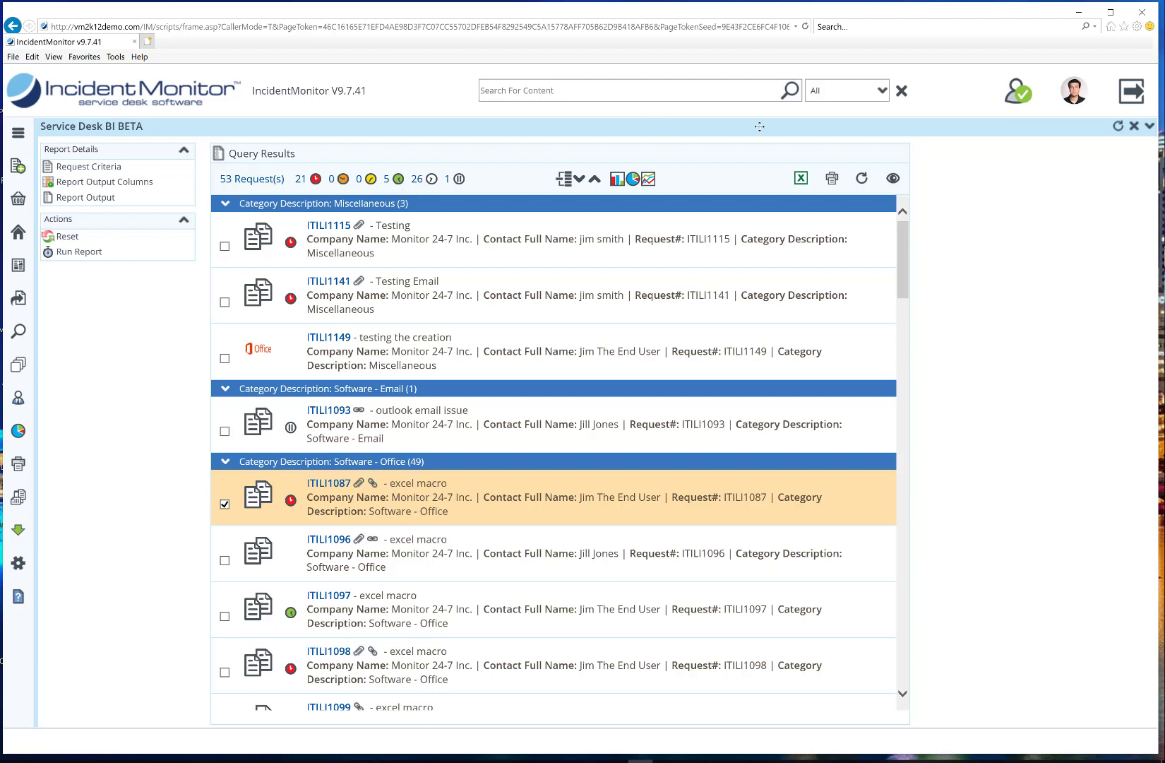
Switch to the IncidentMonitor desktop client in the Demo 9.7 2012 virtual machine and close the Forms/Portal Designer
left_click(1086, 14)
mouse_move(640, 758)
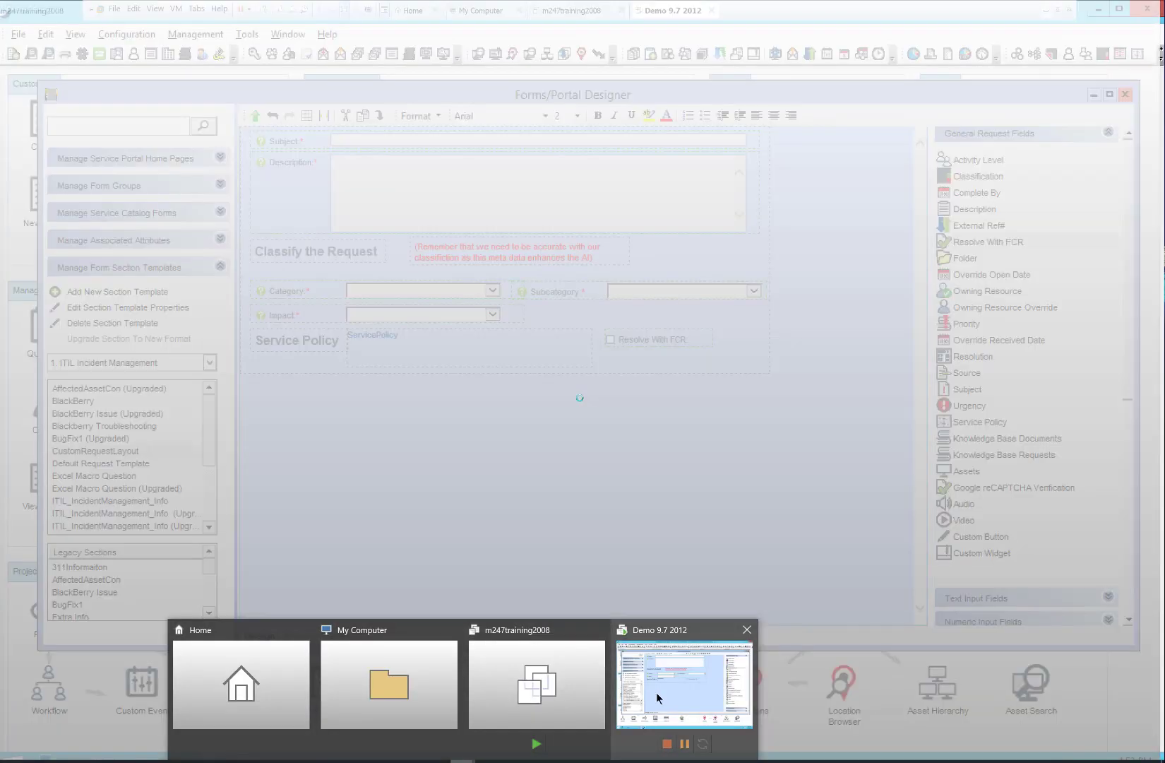
left_click(656, 693)
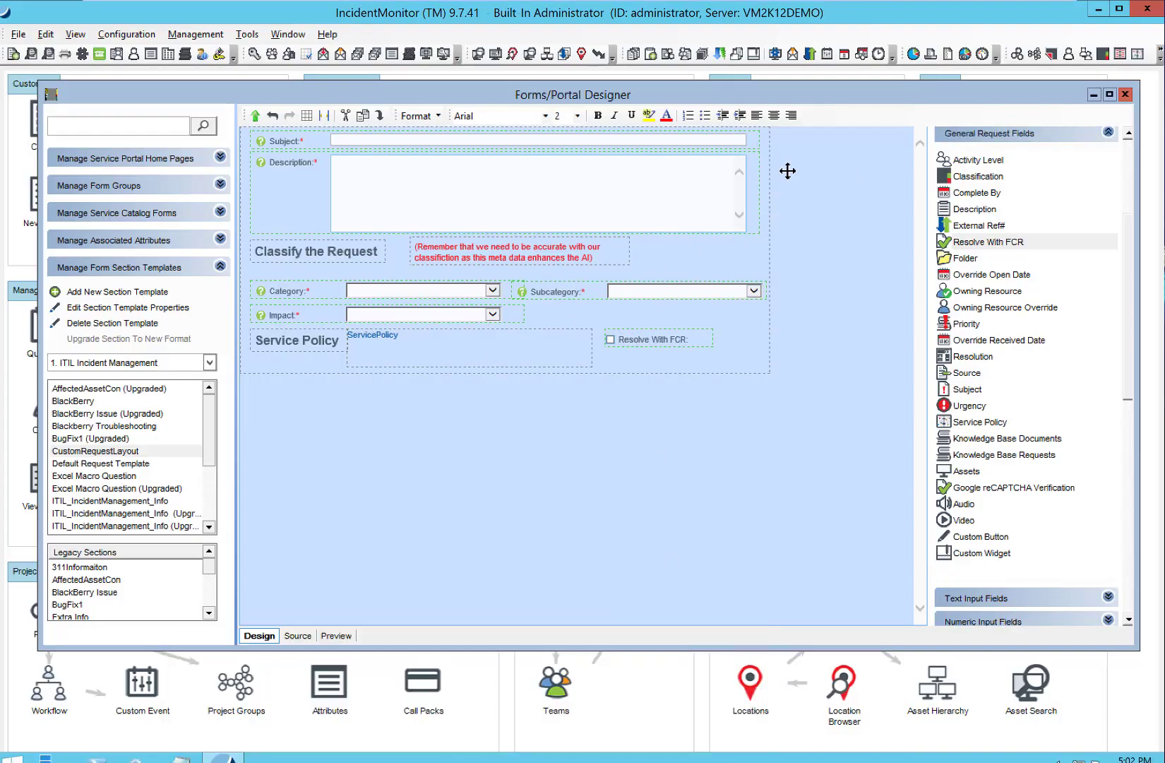
left_click(1129, 94)
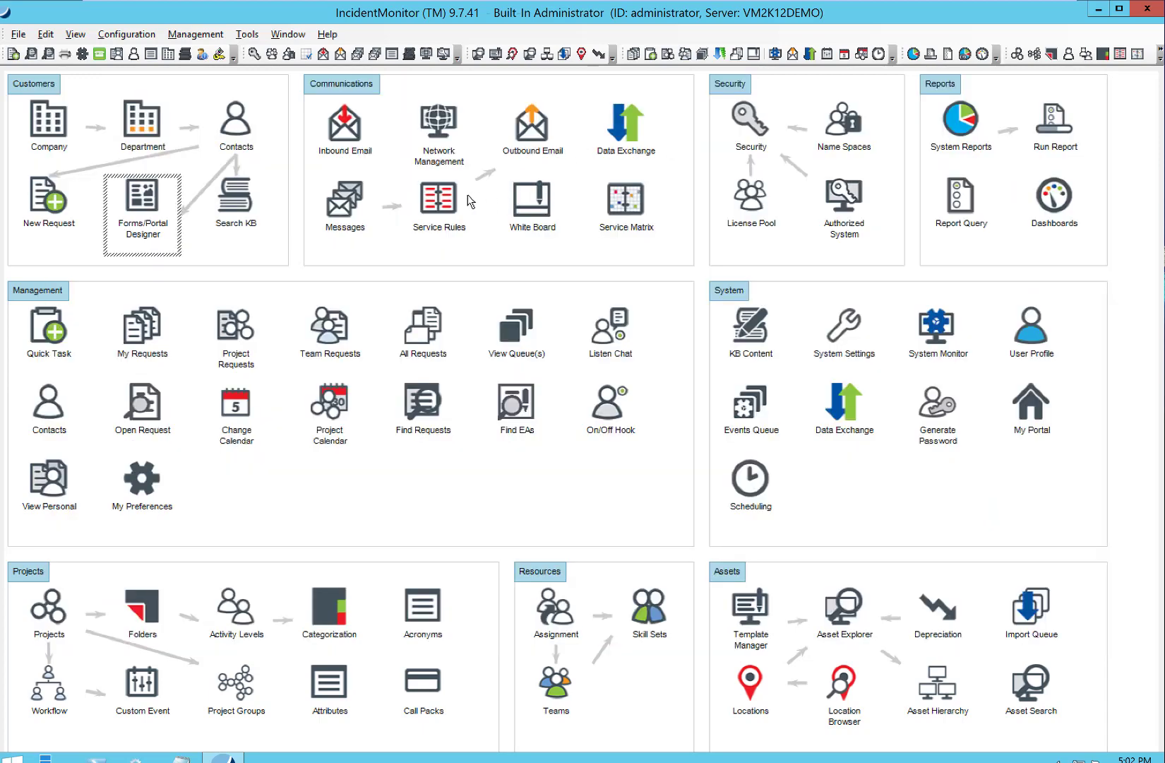
Open the Service Rules for Incident Management and open the Incident Report rule for editing
left_click(441, 201)
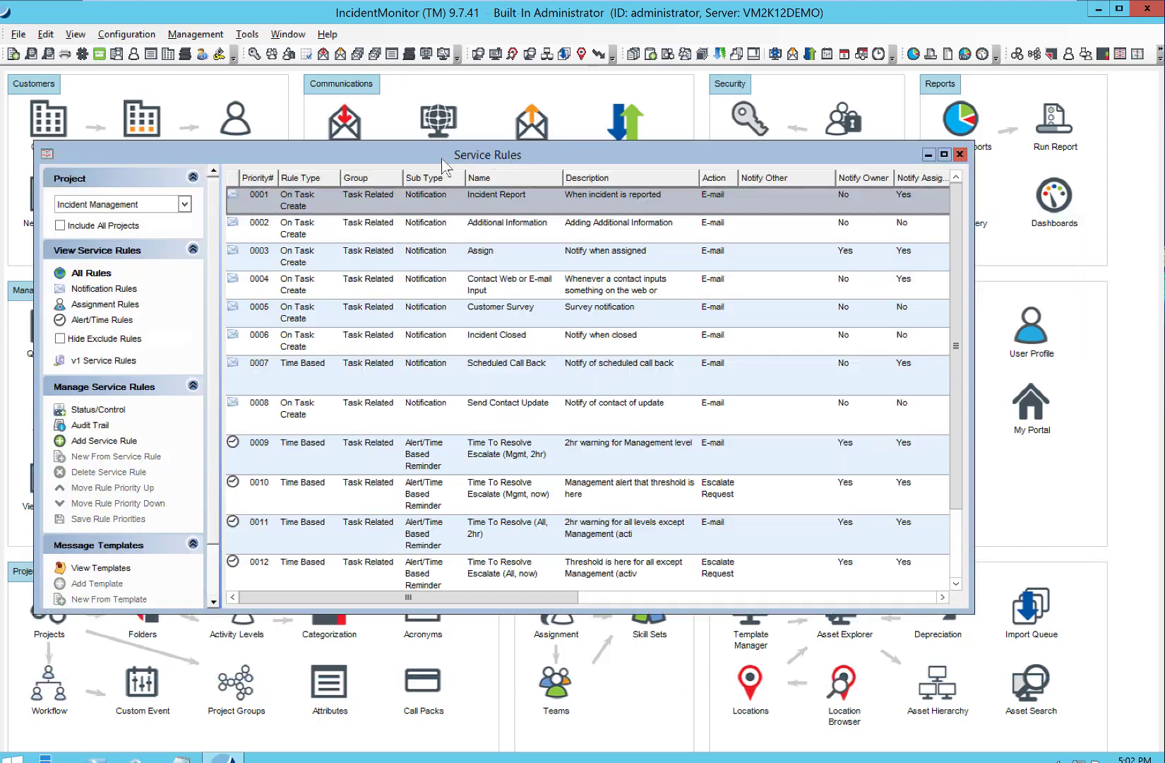
double_click(428, 155)
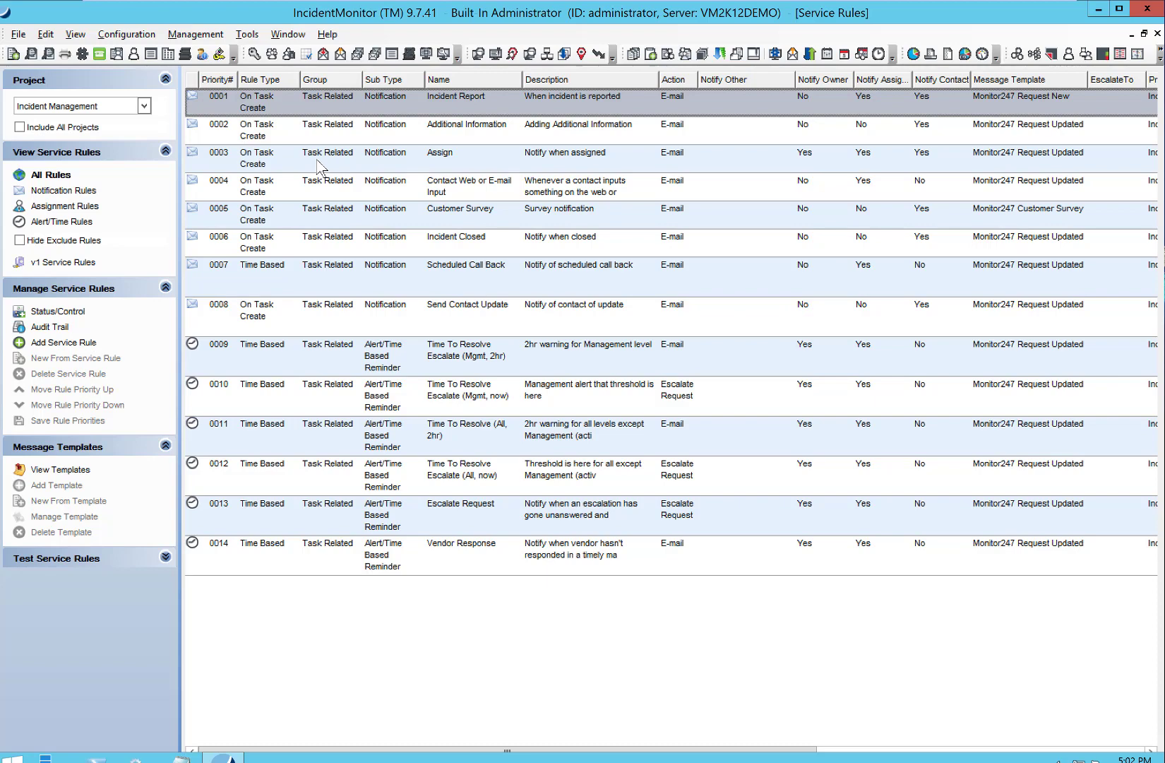
left_click(433, 110)
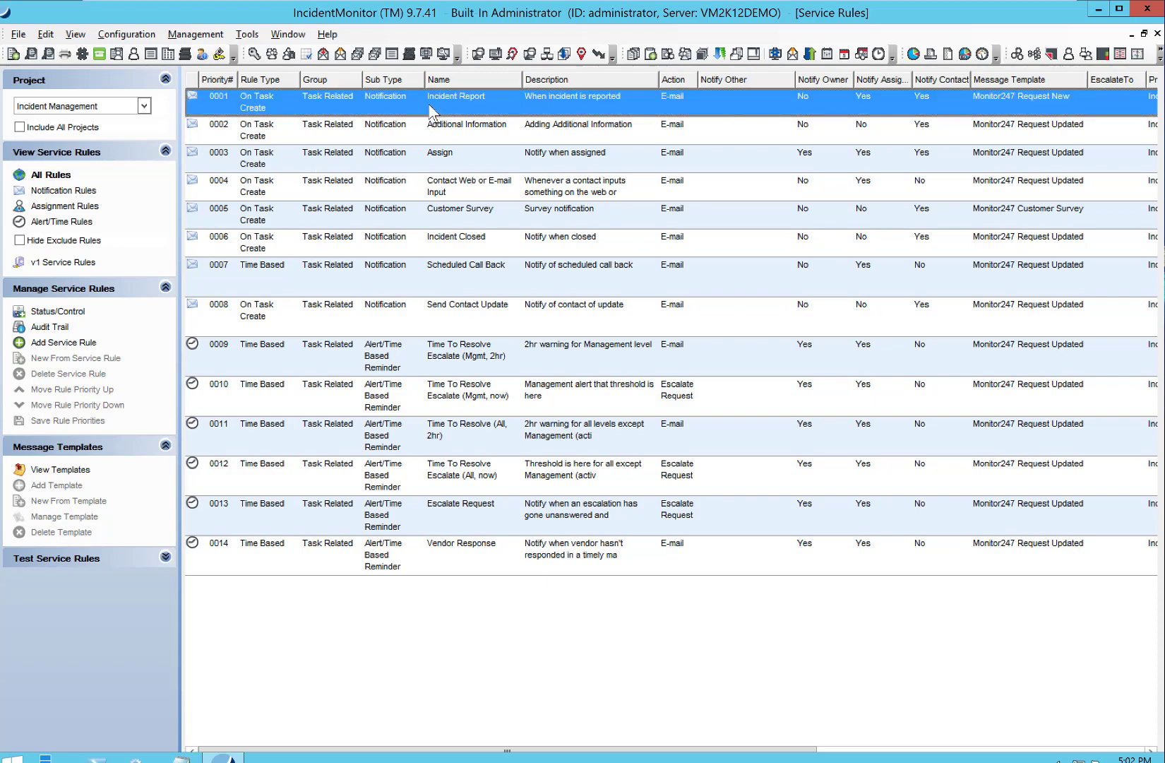
double_click(432, 110)
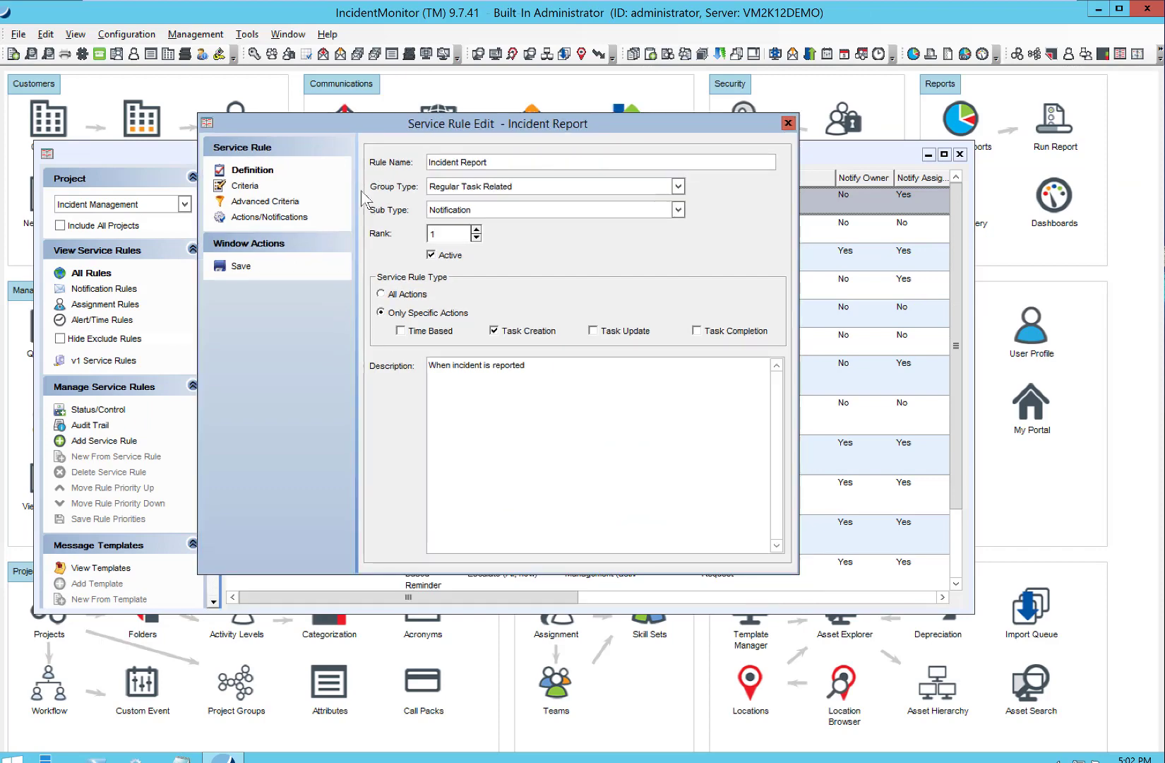
Show the Incident Report rule's criteria, switch the task criteria from Specific Task to Task Type and list the available task types
left_click(246, 186)
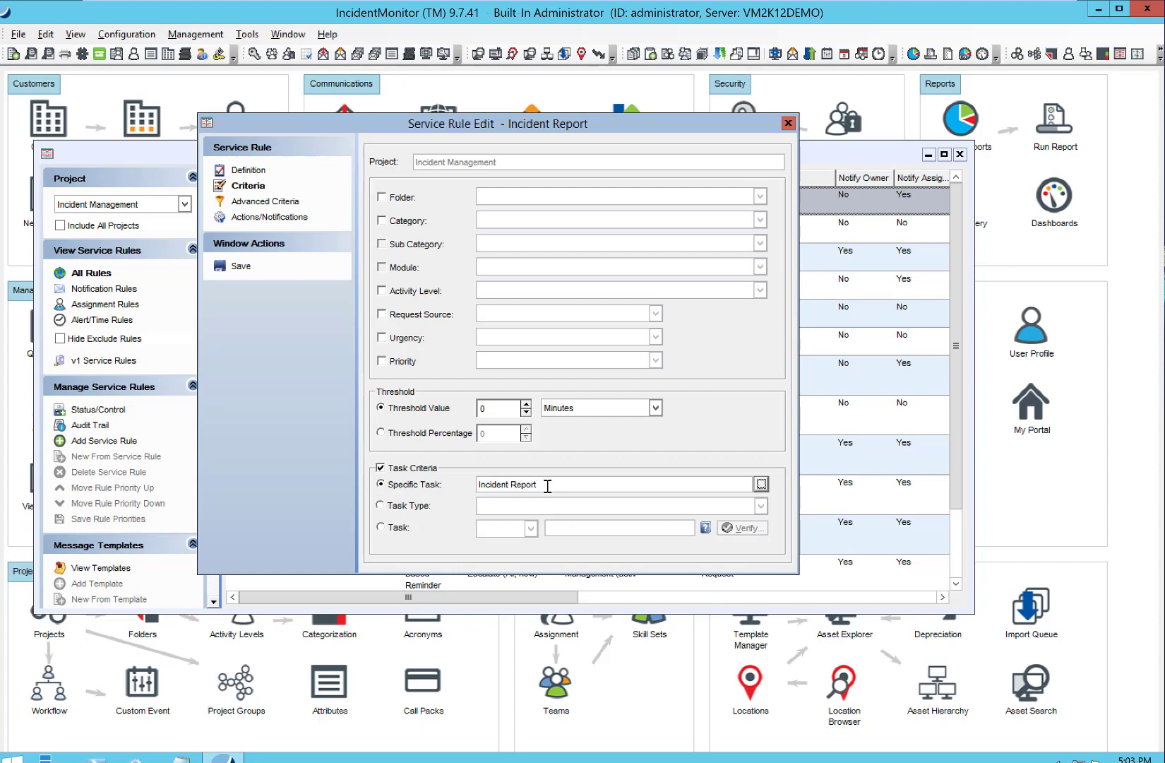
left_click_drag(487, 485, 769, 491)
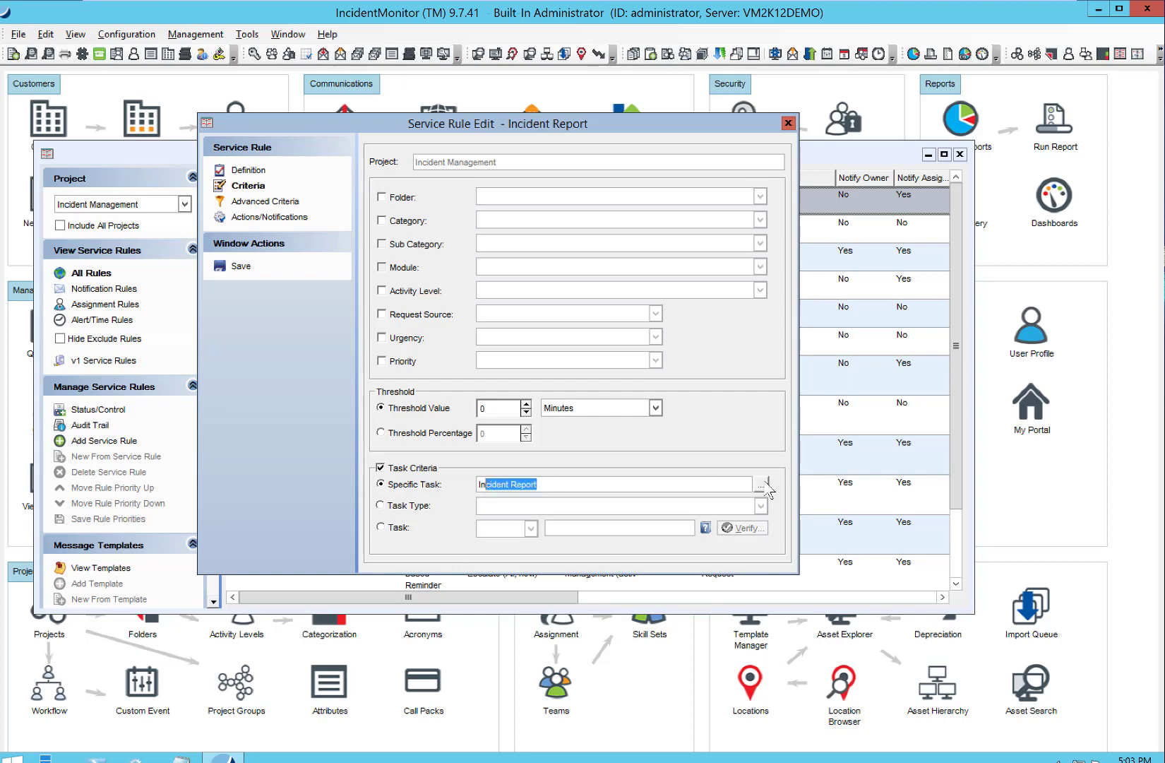
left_click(412, 506)
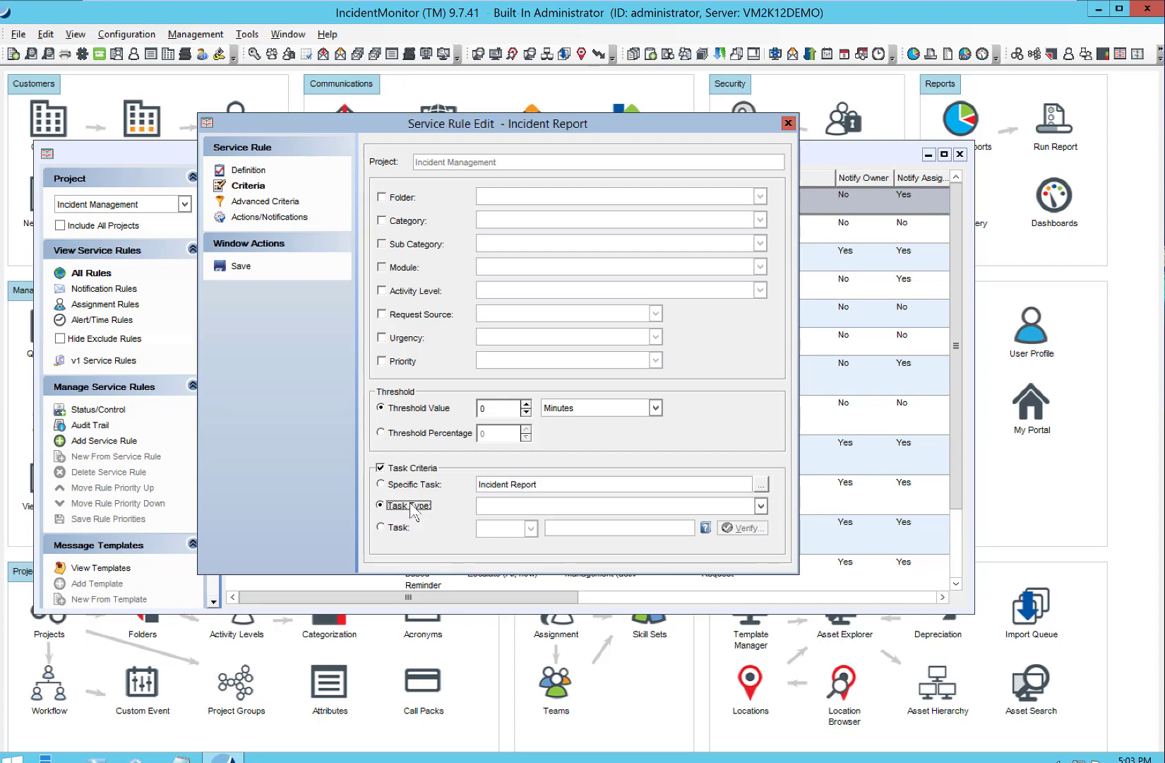
left_click(482, 504)
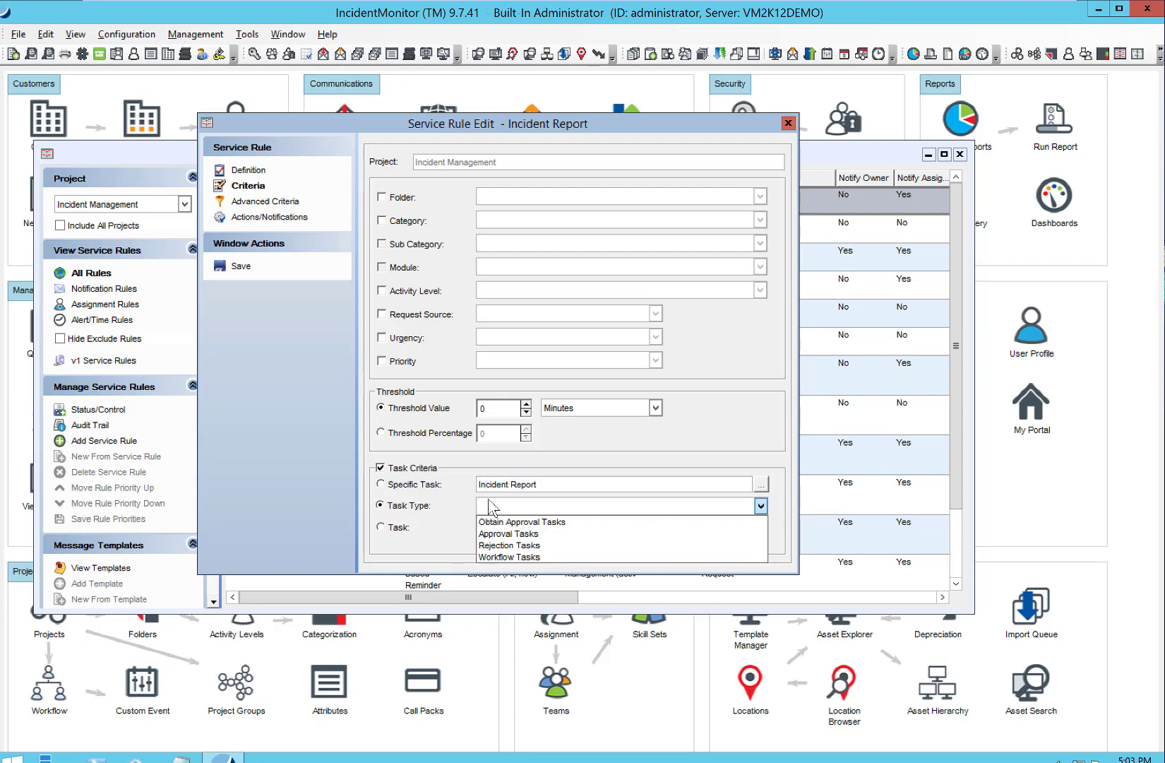
Try a task criterion of Task Like %contact%, and return the task criteria to Specific Task
left_click(394, 528)
left_click(395, 527)
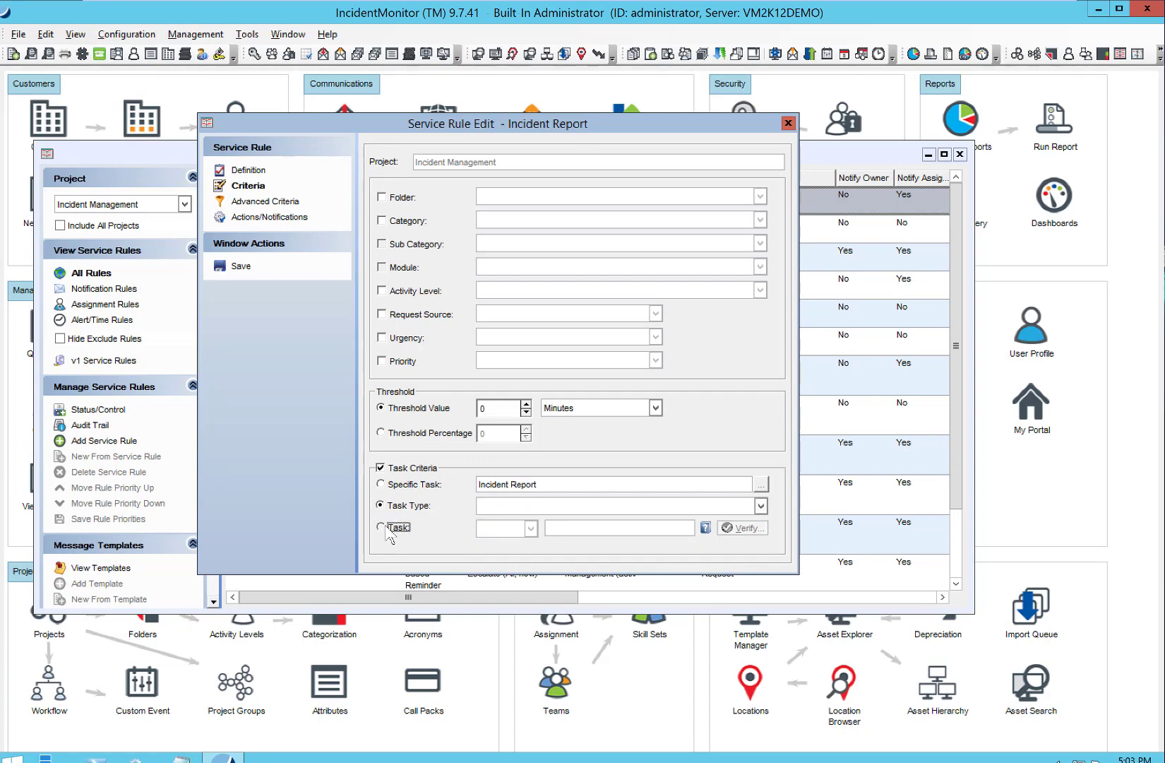
left_click(507, 533)
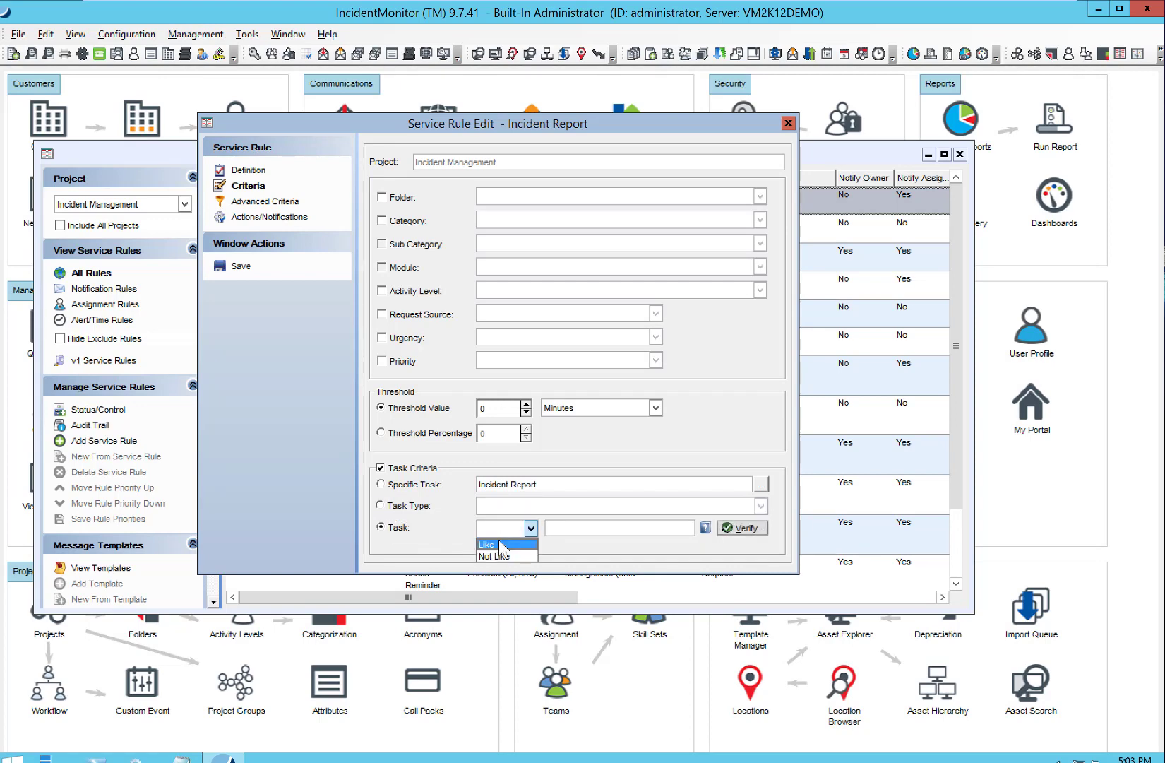
left_click(494, 541)
left_click(572, 534)
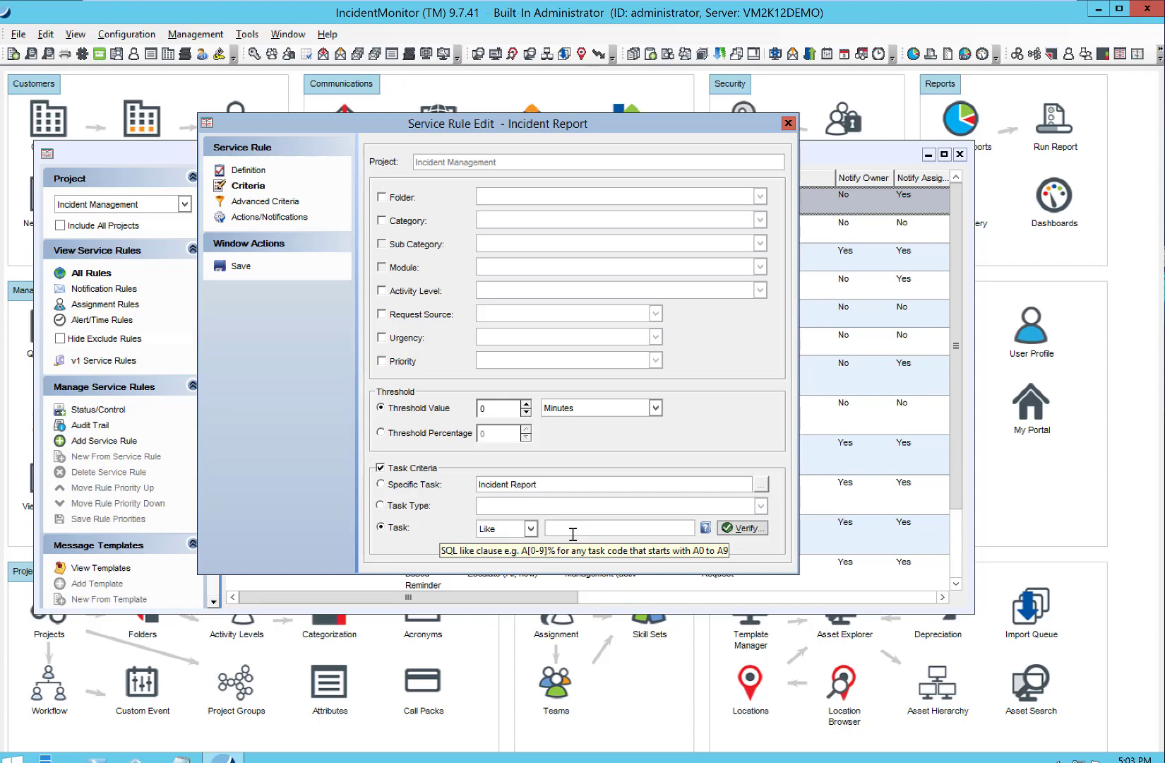
type("%contact%")
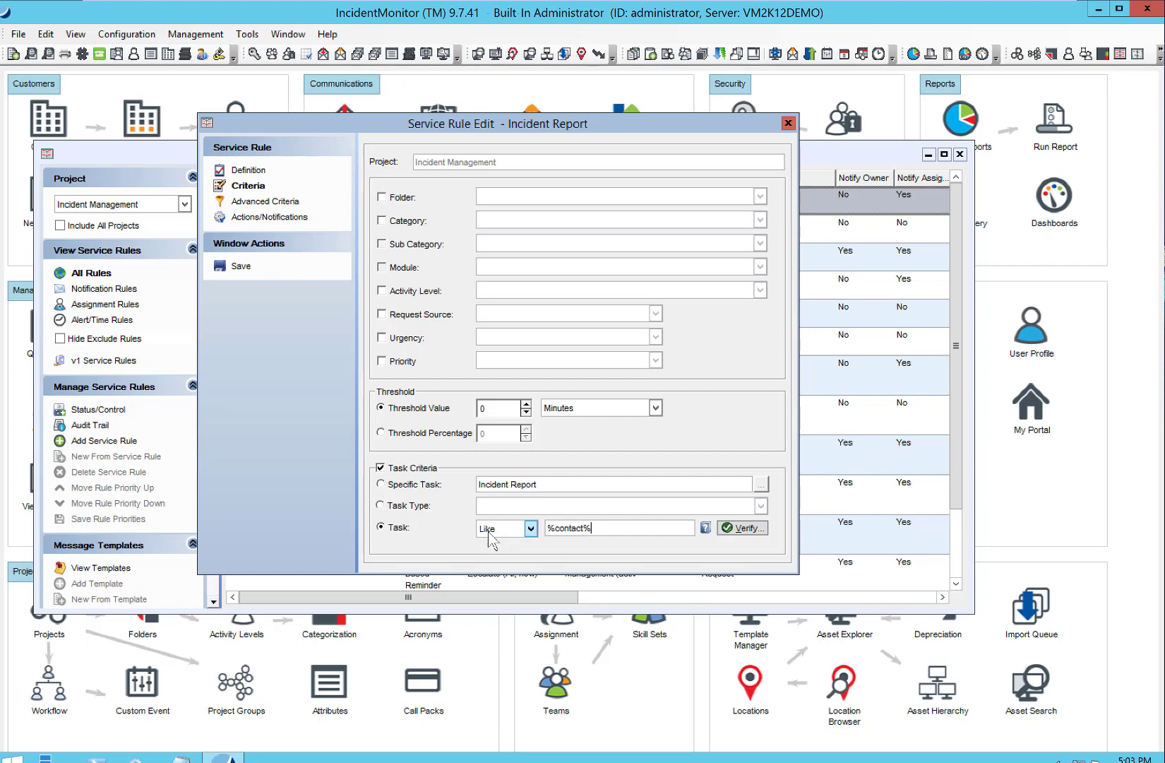
left_click(382, 486)
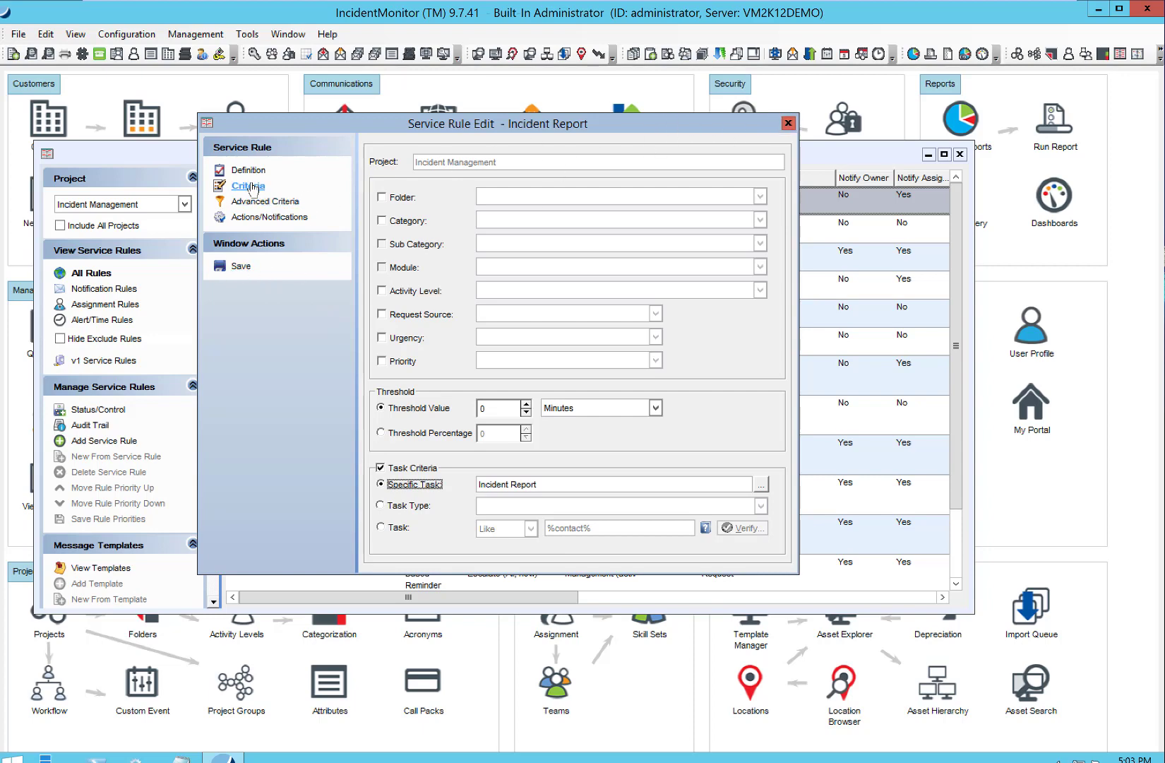
Review the rule's actions and notifications, view the Monitor247 Request New message template and the other template choices, and close the rule
left_click(255, 219)
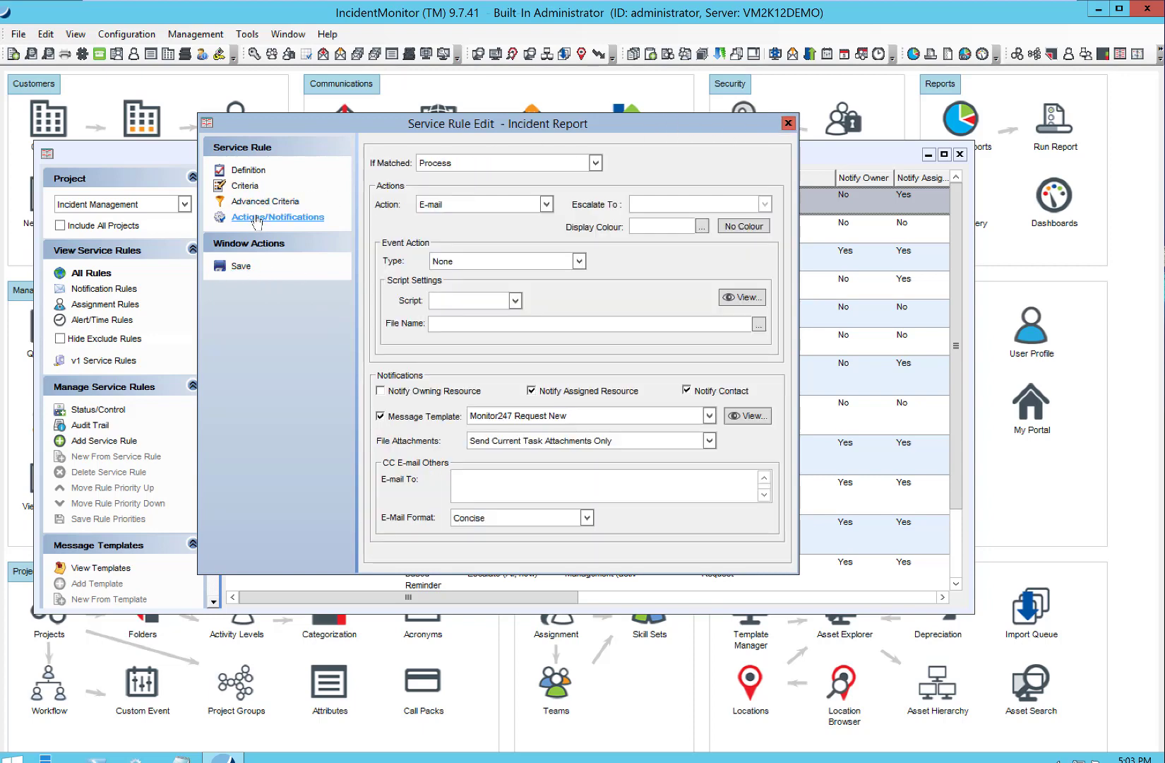
left_click(747, 418)
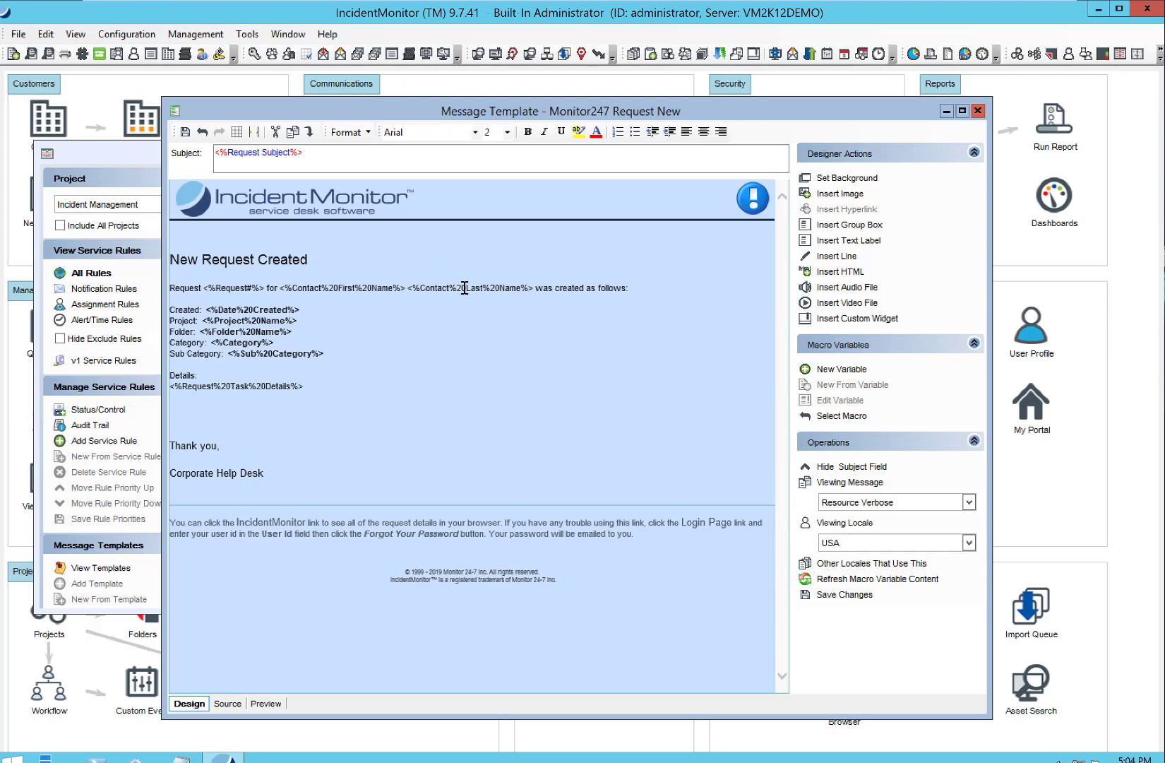
left_click(978, 111)
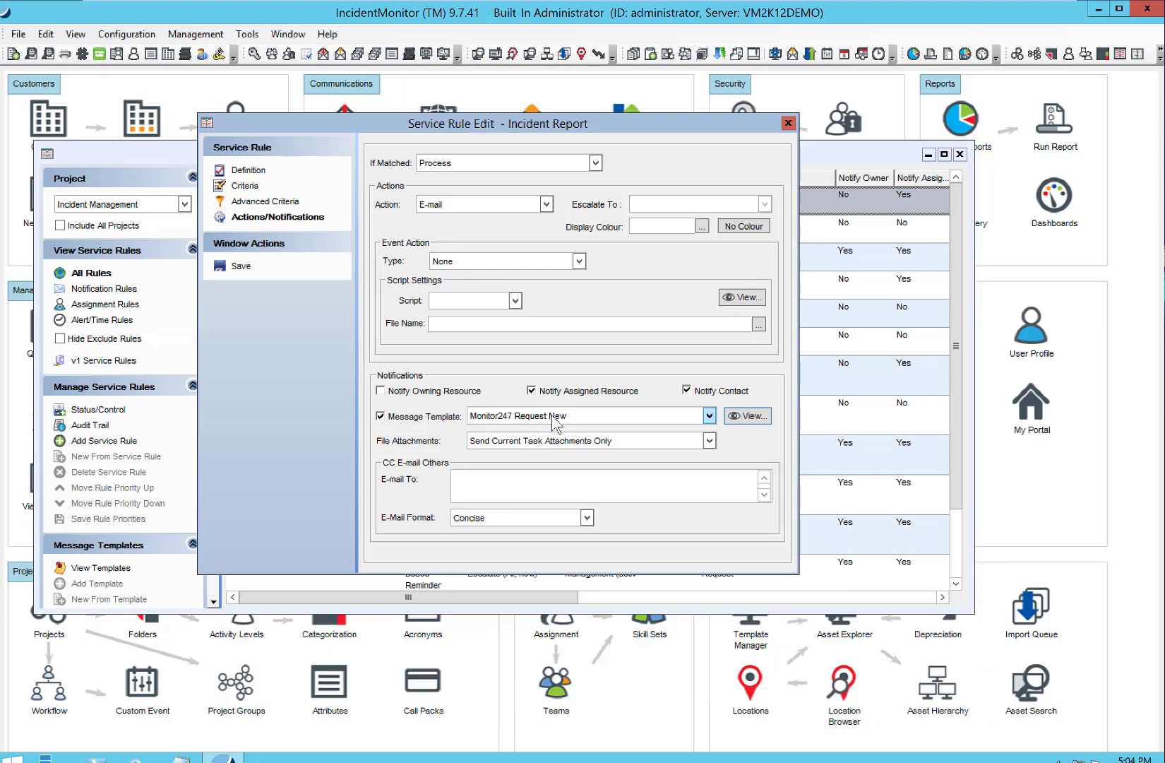
left_click(555, 422)
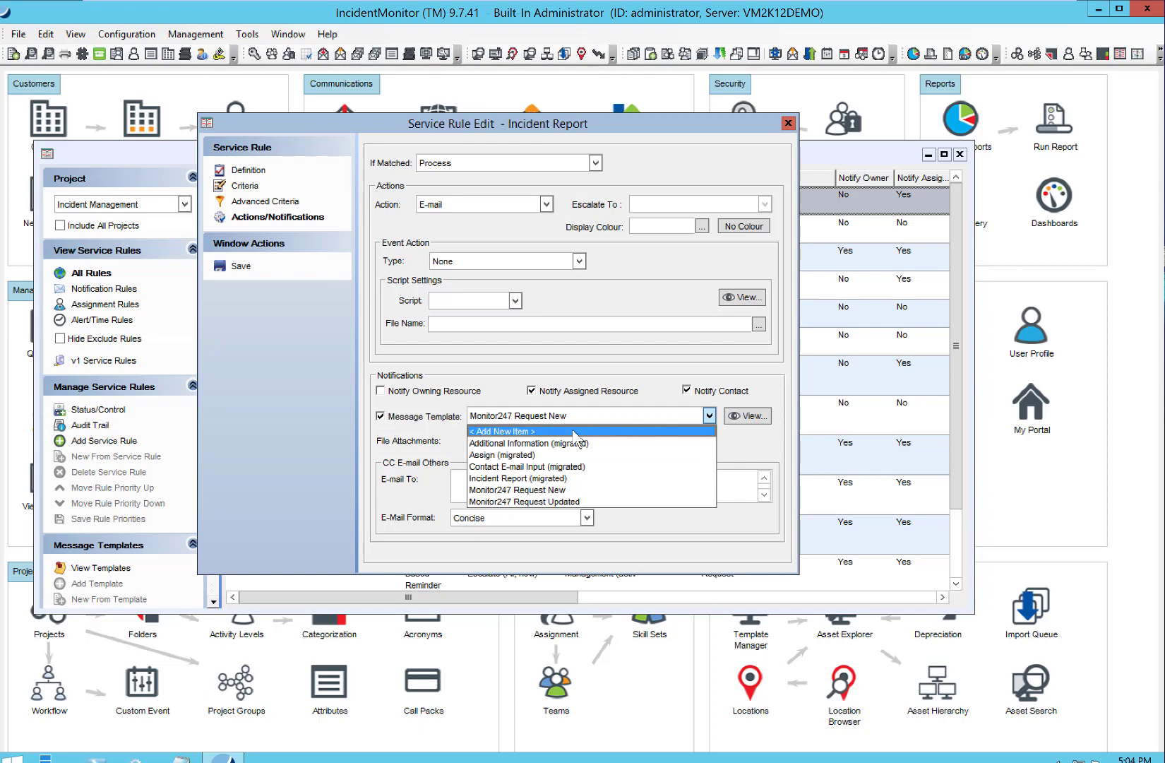
left_click(456, 129)
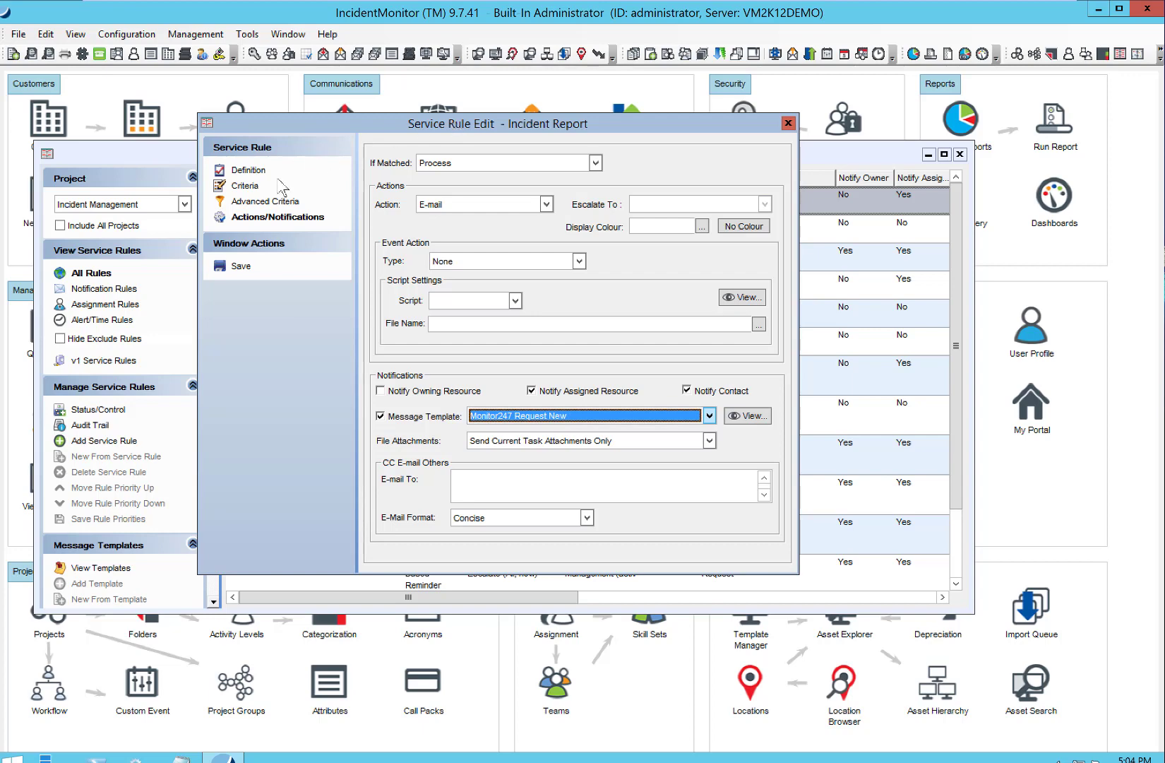
left_click(788, 123)
left_click(613, 441)
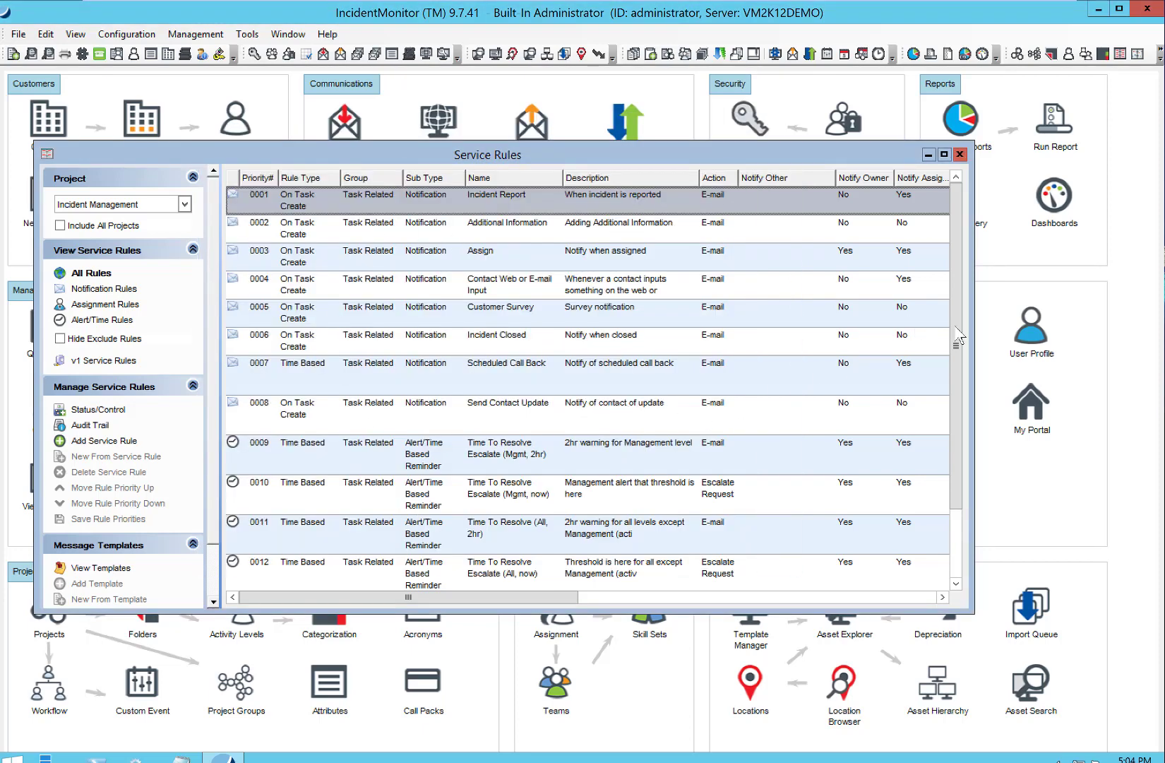
Include all projects in the Service Rules project choices and show the rules for 1. ITIL Incident Management
left_click(116, 206)
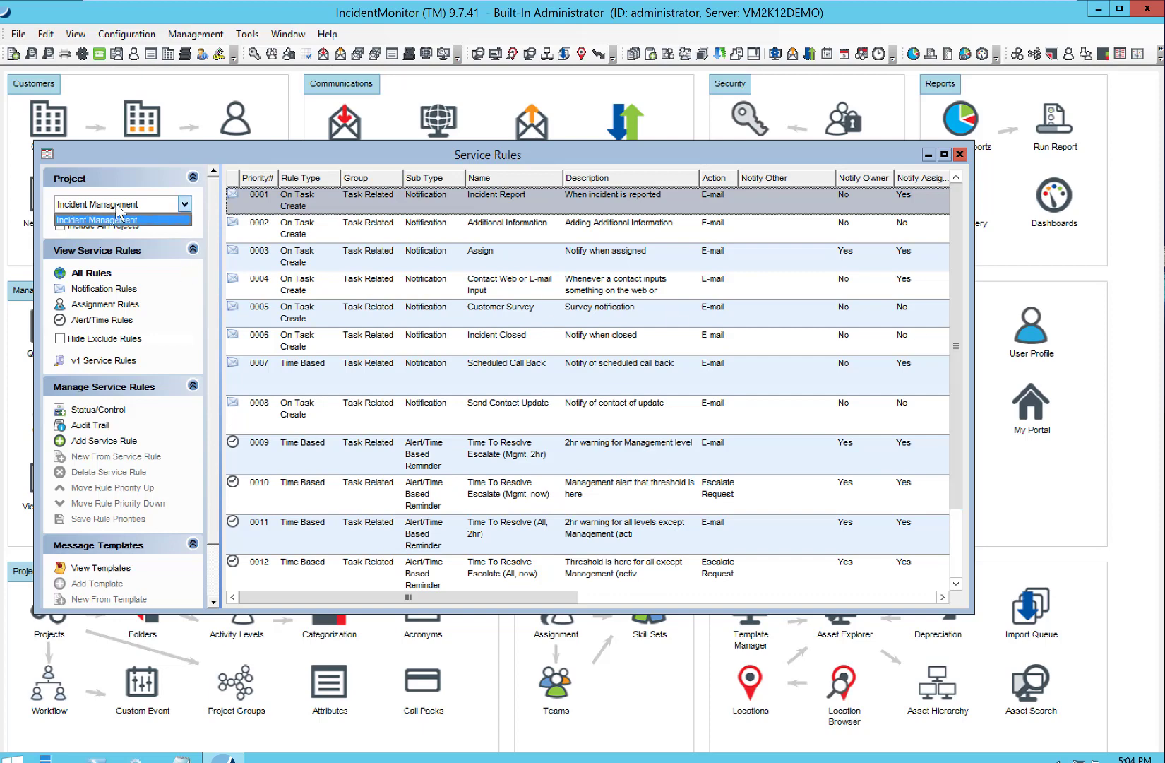
left_click(65, 228)
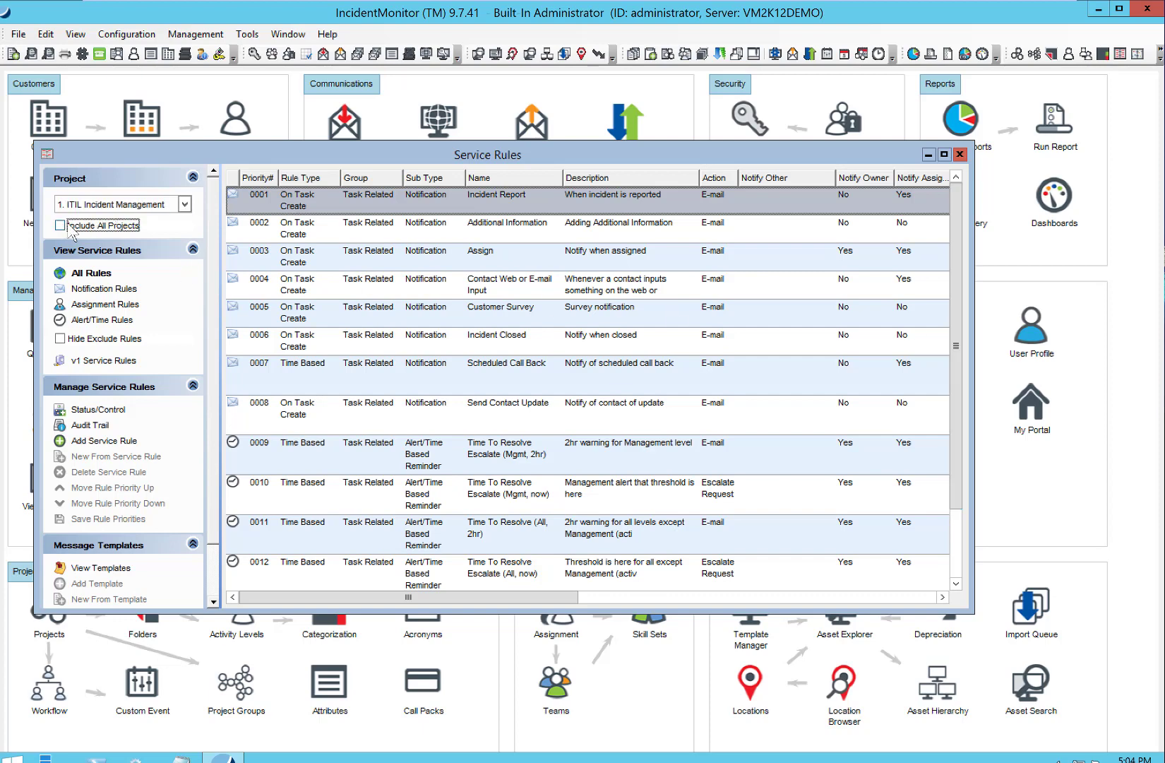
left_click(119, 205)
left_click(120, 206)
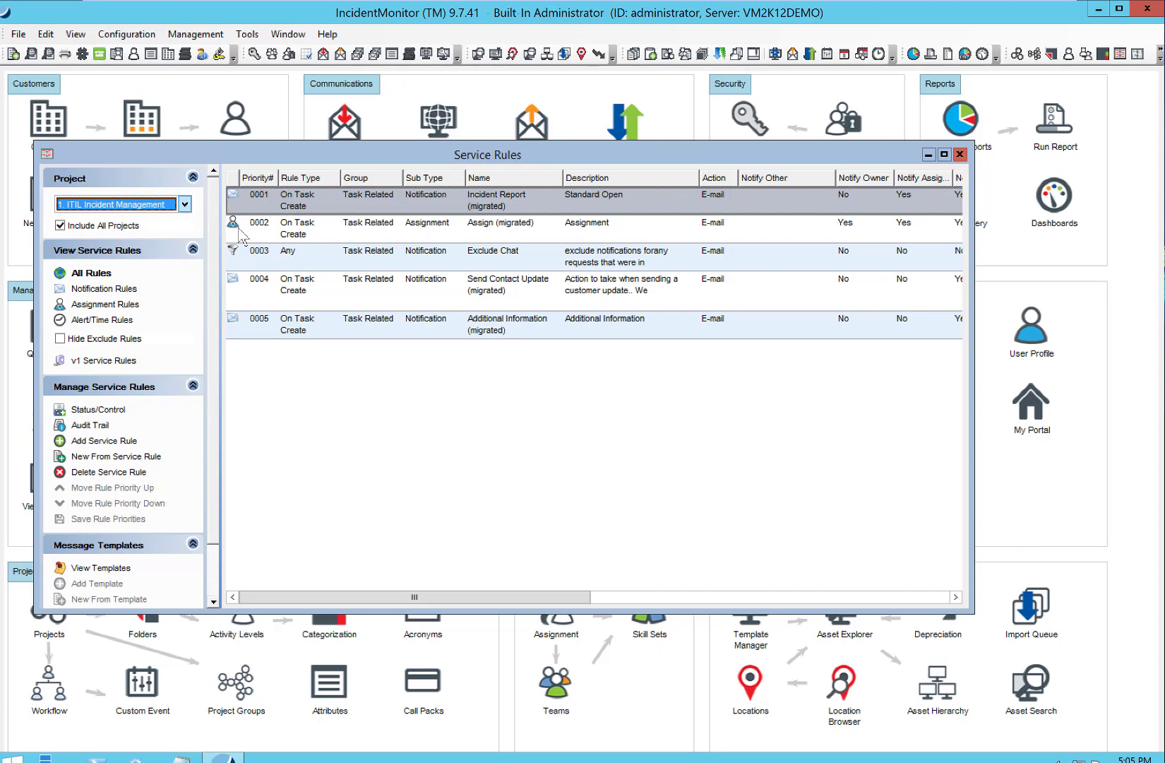
Check the service rules version options in the 1. ITIL Incident Management project settings, cancel the edit and close the Projects list
left_click(195, 33)
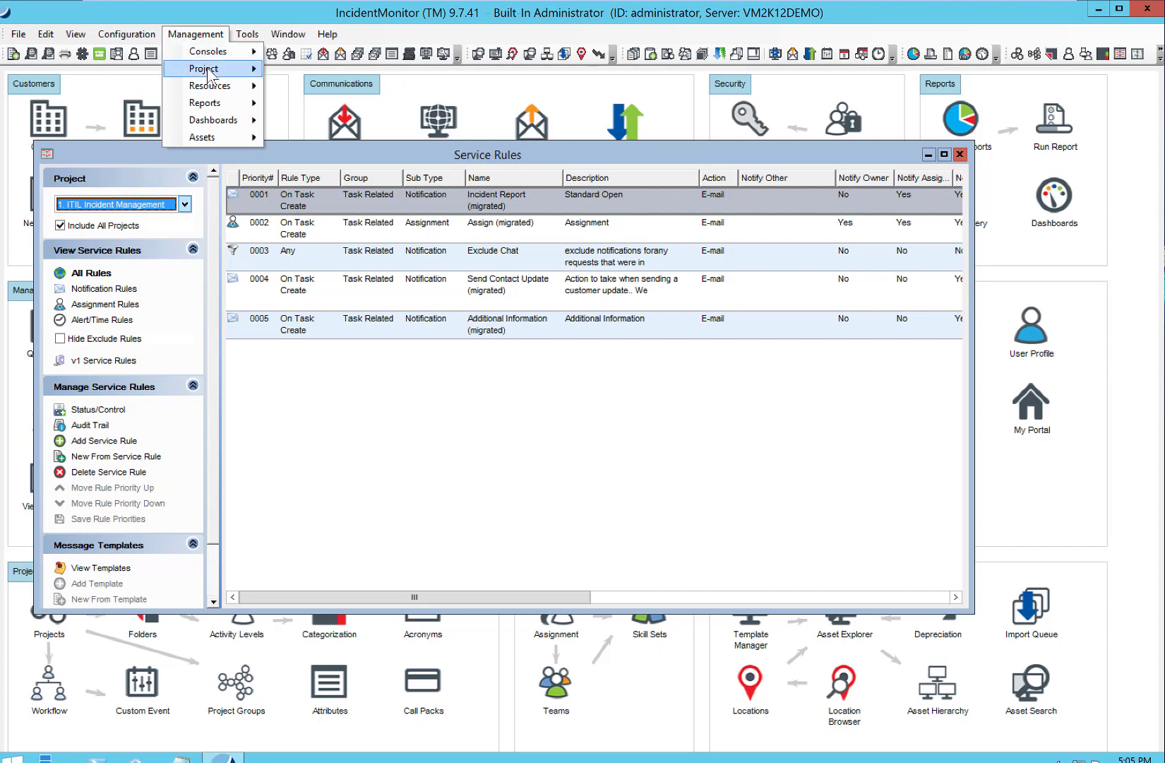
mouse_move(210, 70)
left_click(290, 68)
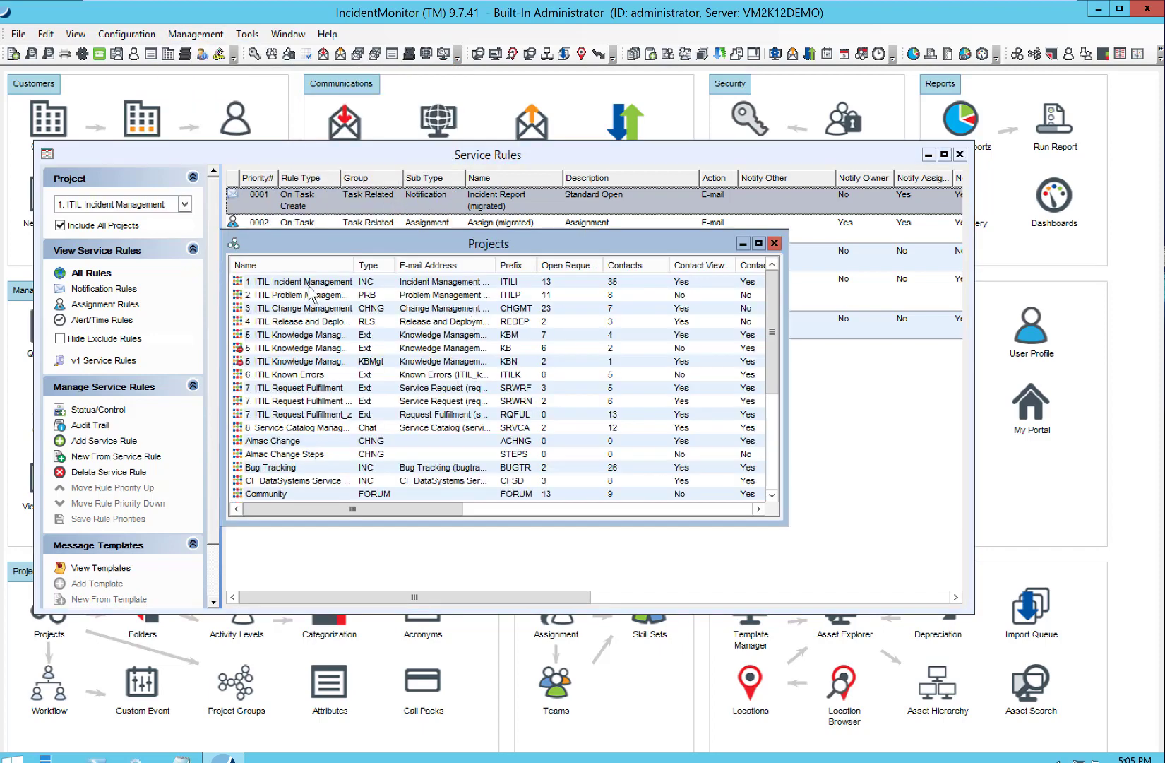
left_click(308, 283)
double_click(308, 283)
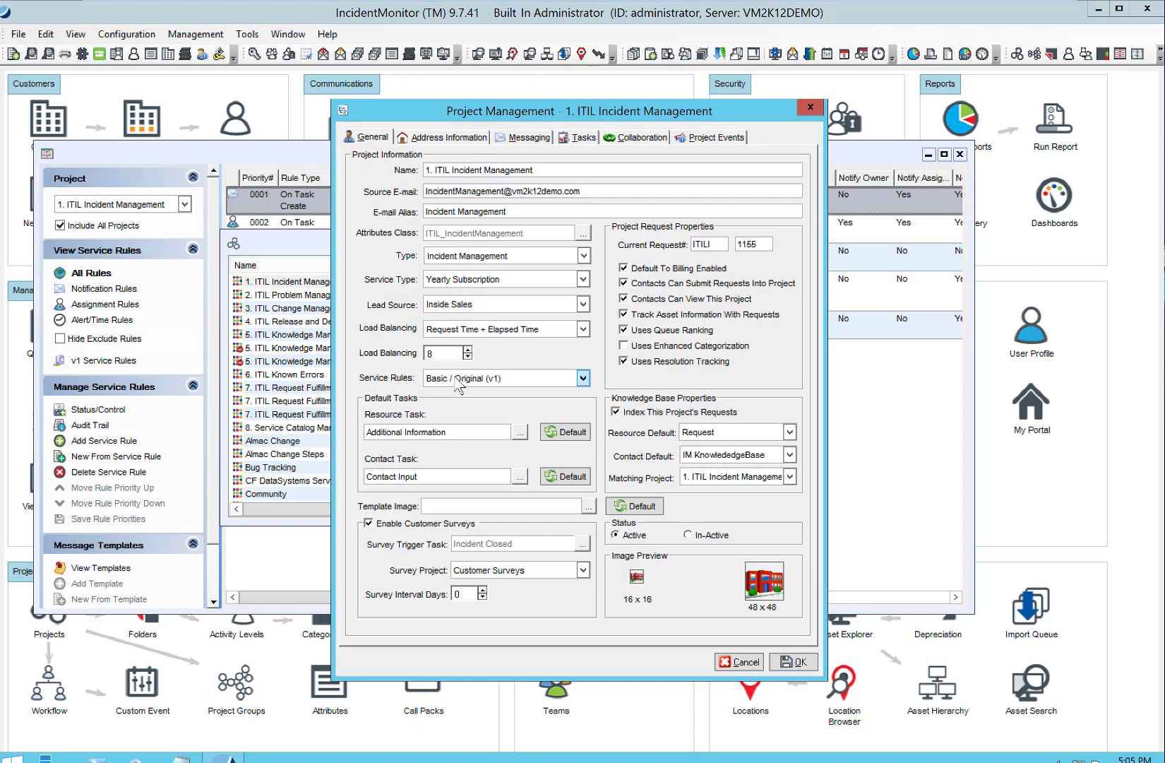
left_click(457, 383)
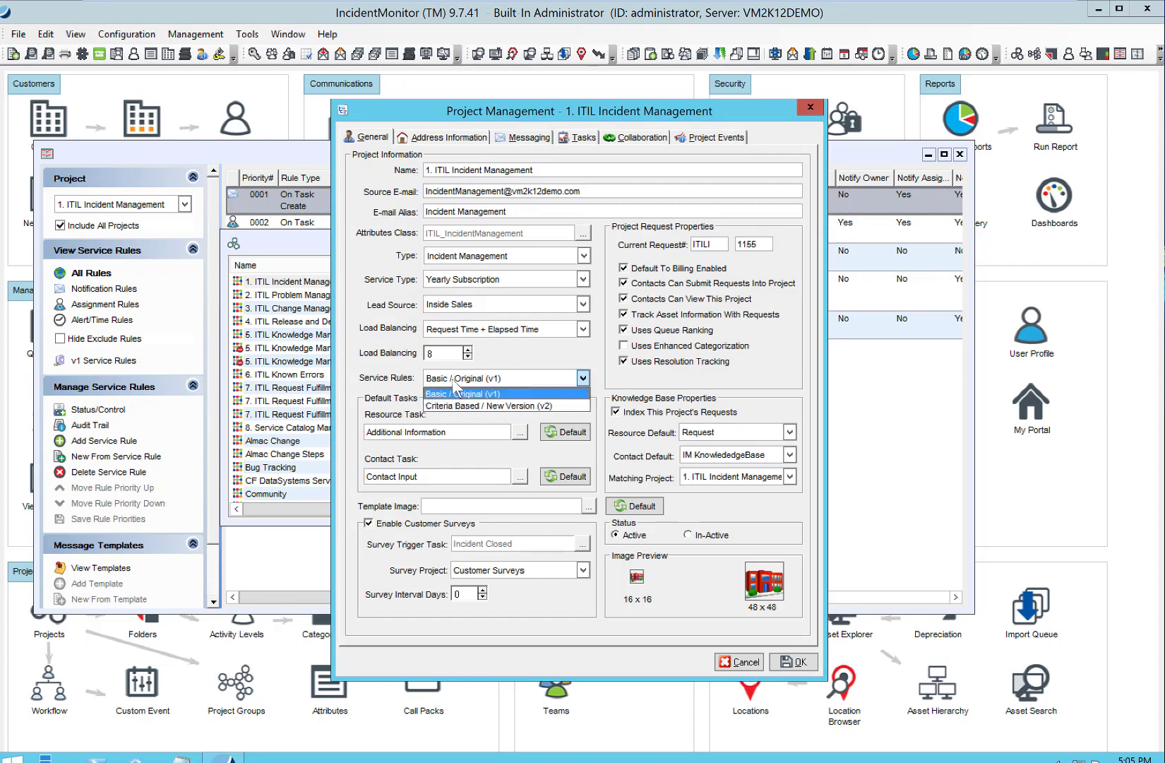
left_click(459, 393)
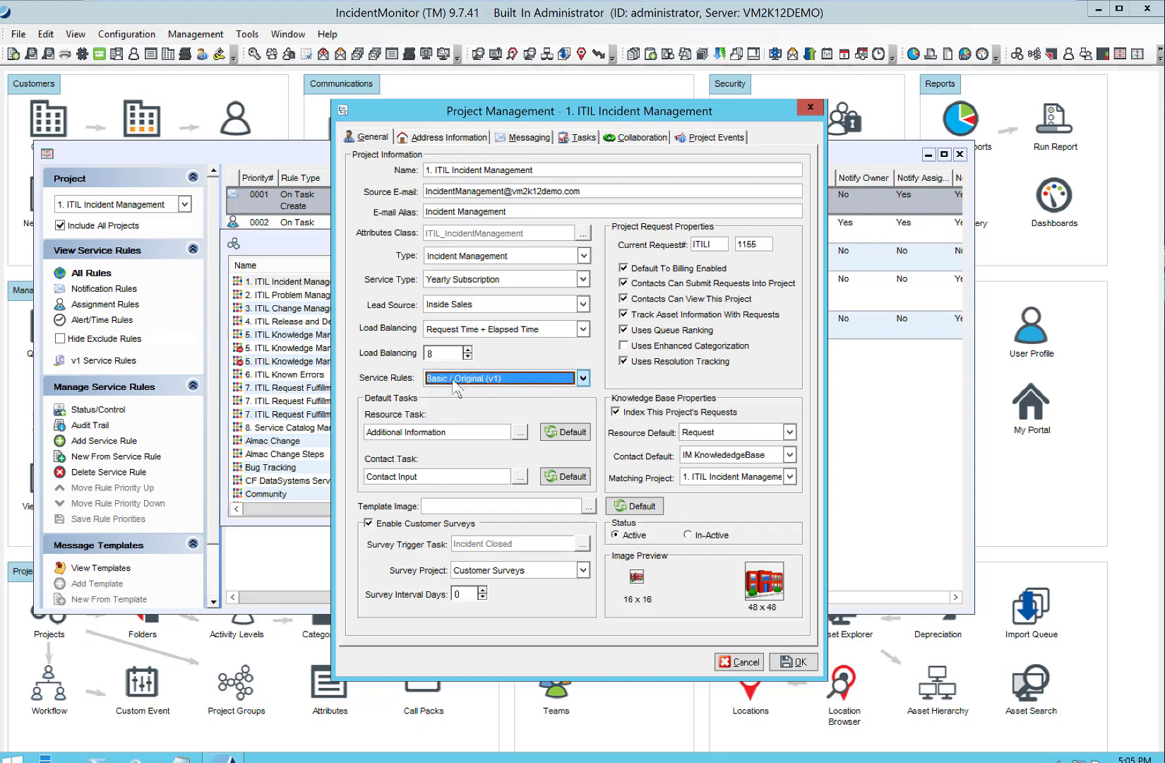
left_click(747, 664)
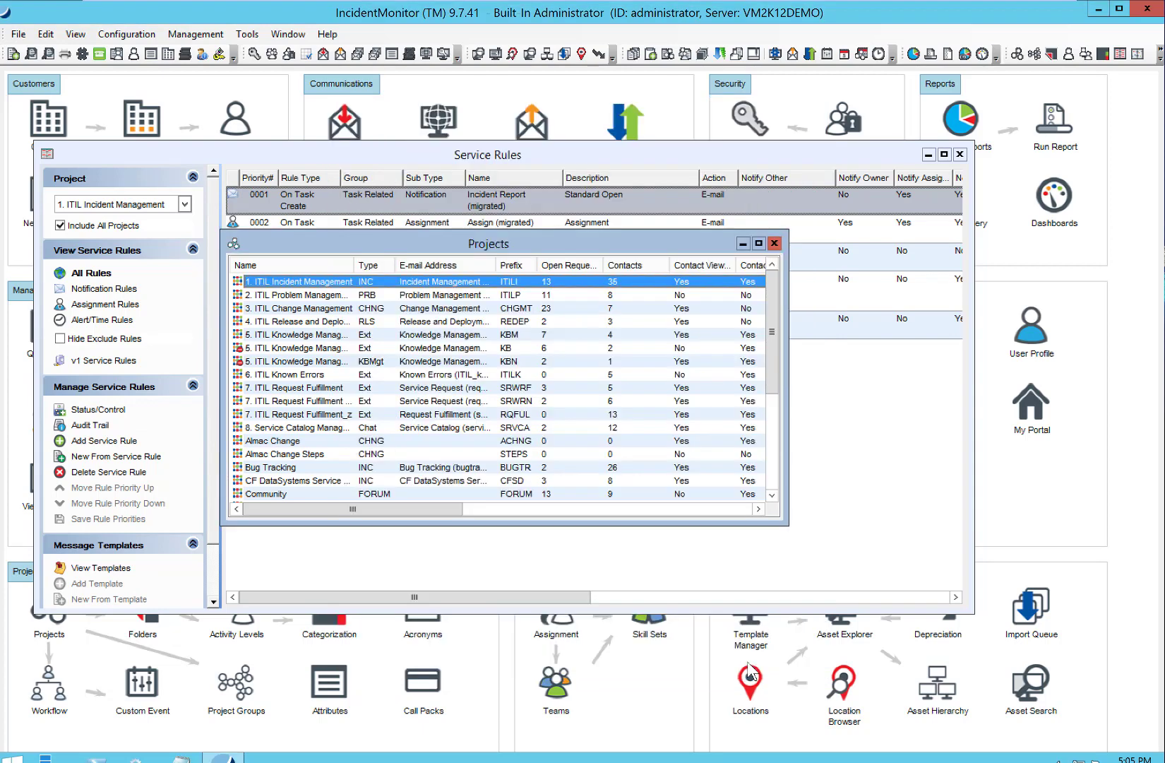
left_click(774, 243)
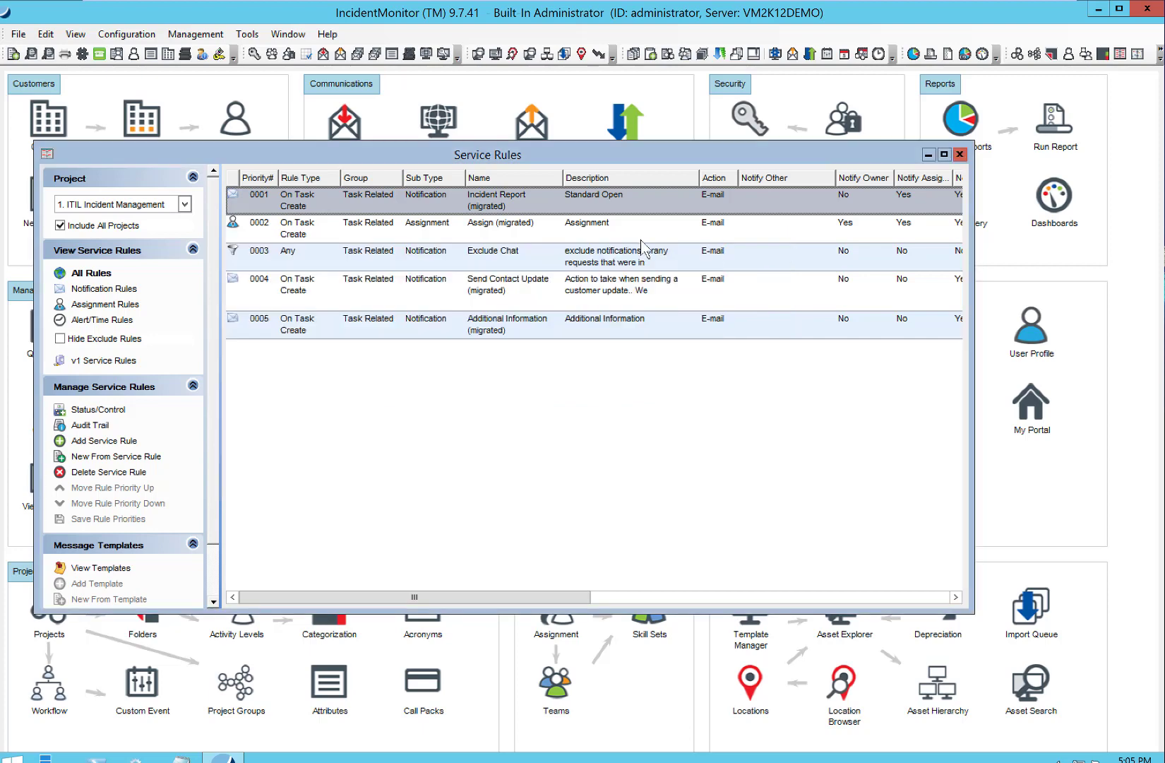
Move and enlarge the Service Rules window and open the Exclude Chat rule for editing
left_click_drag(400, 157, 415, 87)
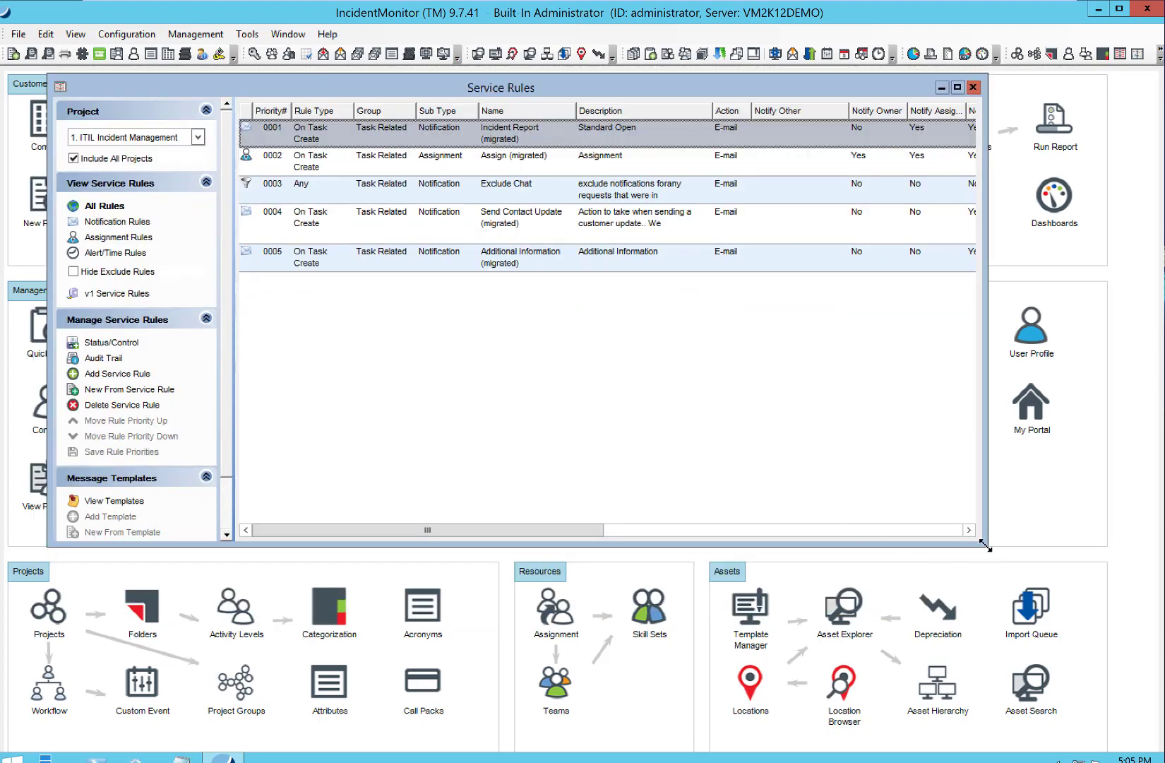
left_click_drag(1017, 585, 1134, 741)
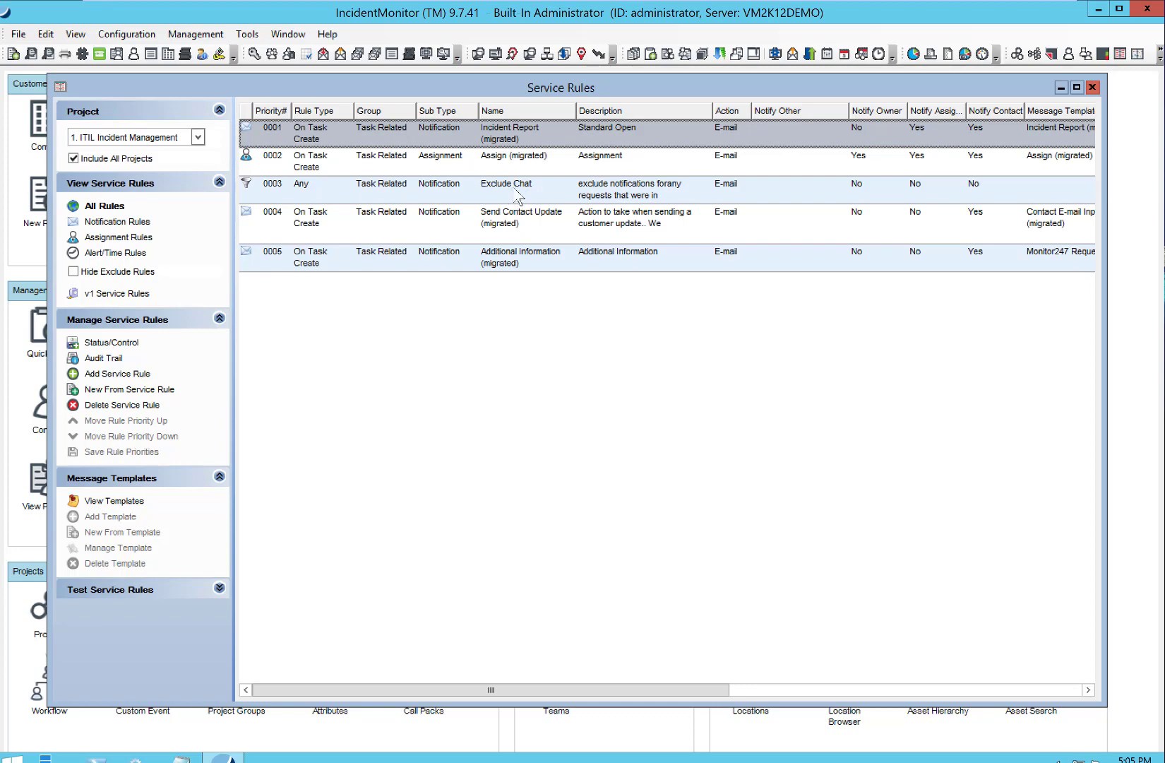
left_click(544, 195)
double_click(545, 192)
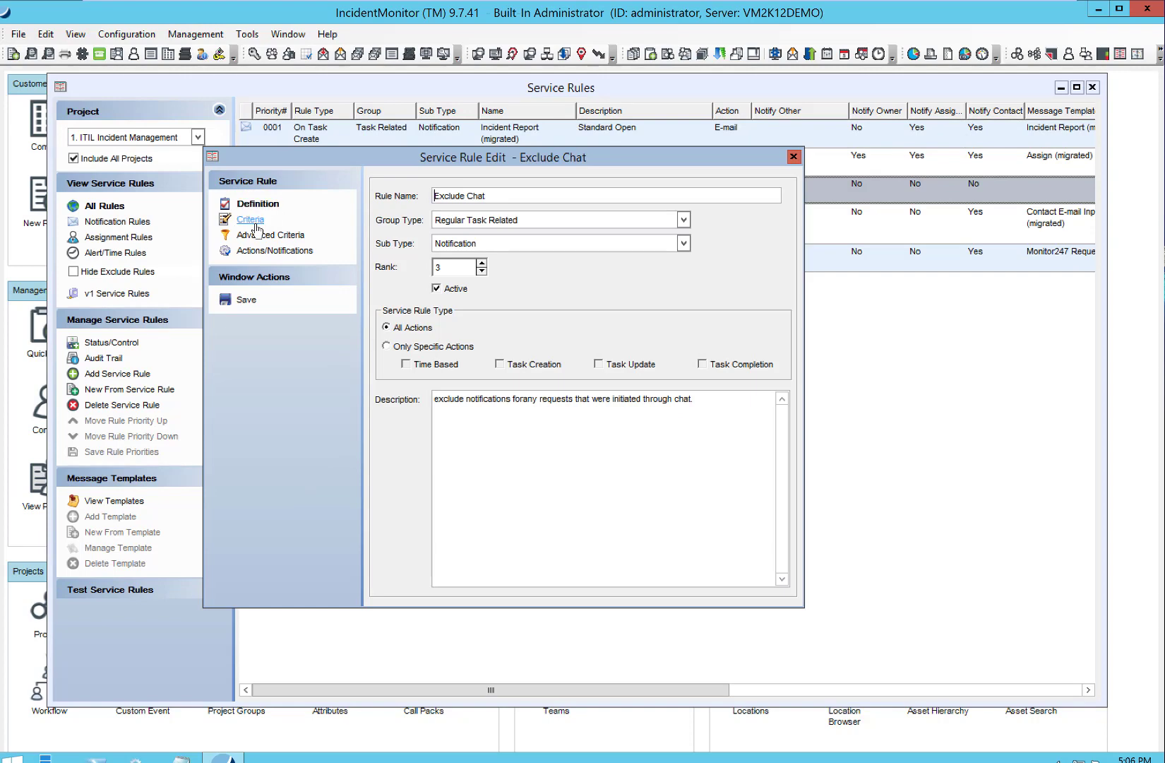
Go through the Exclude Chat rule's criteria, advanced criteria and actions/notifications settings
left_click(254, 220)
left_click(261, 242)
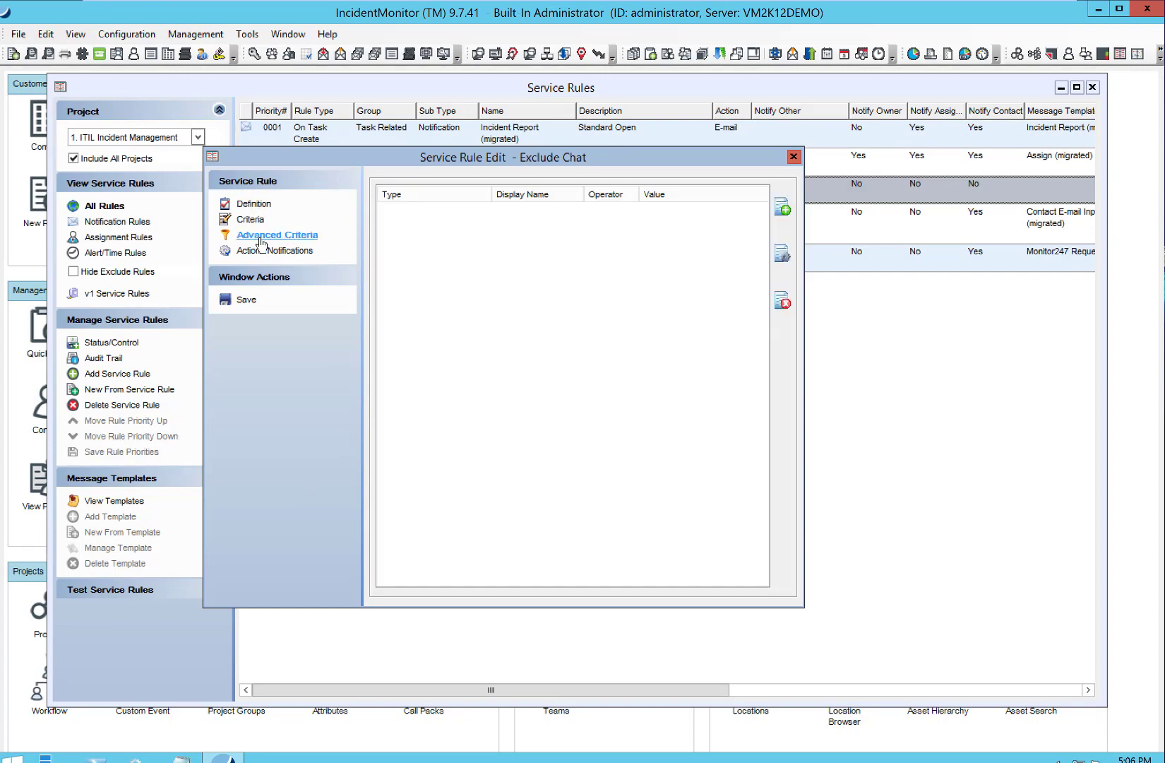
left_click(267, 250)
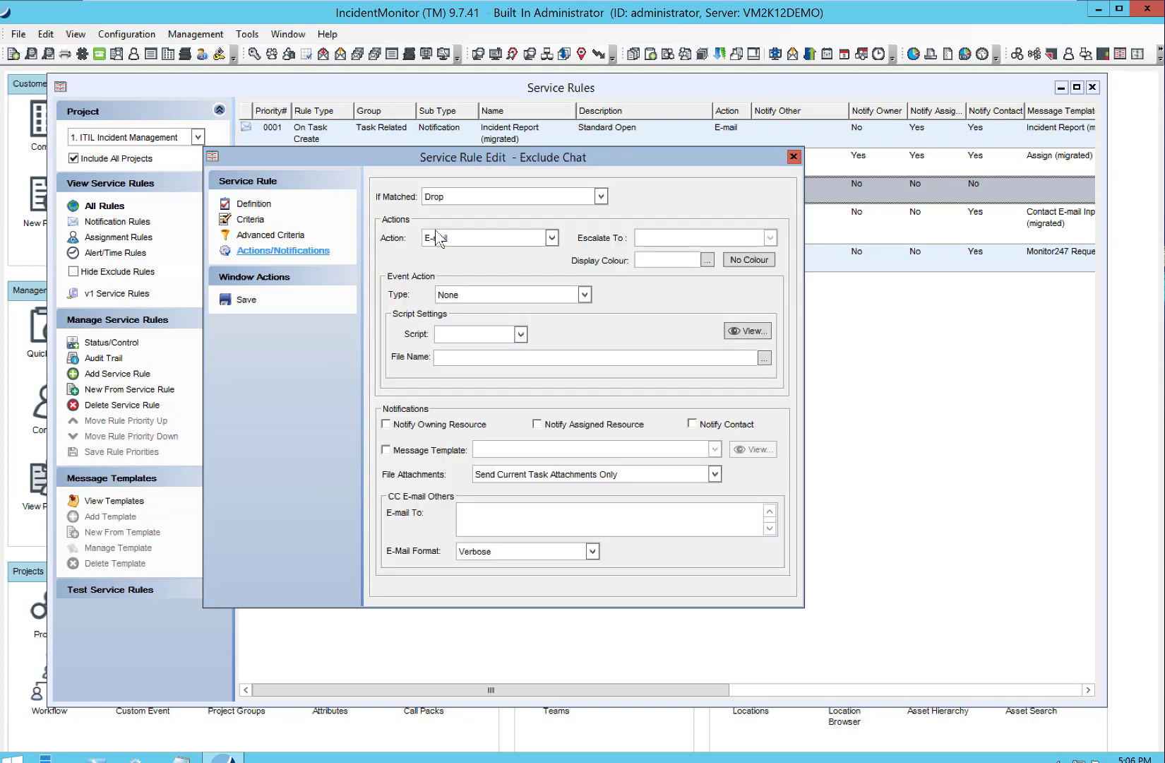
Reselect Drop as the Exclude Chat rule's If Matched action, decline clearing the controls, and set Drop again, accepting the clearing
left_click(448, 198)
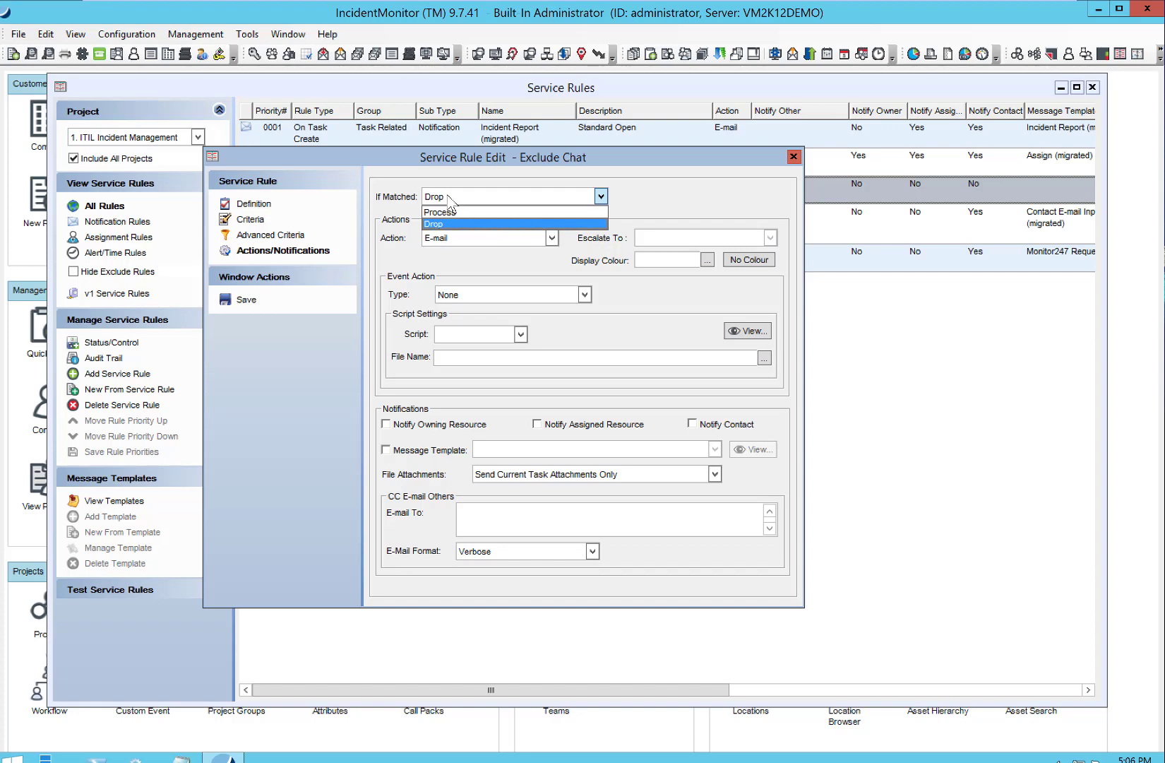
left_click(455, 225)
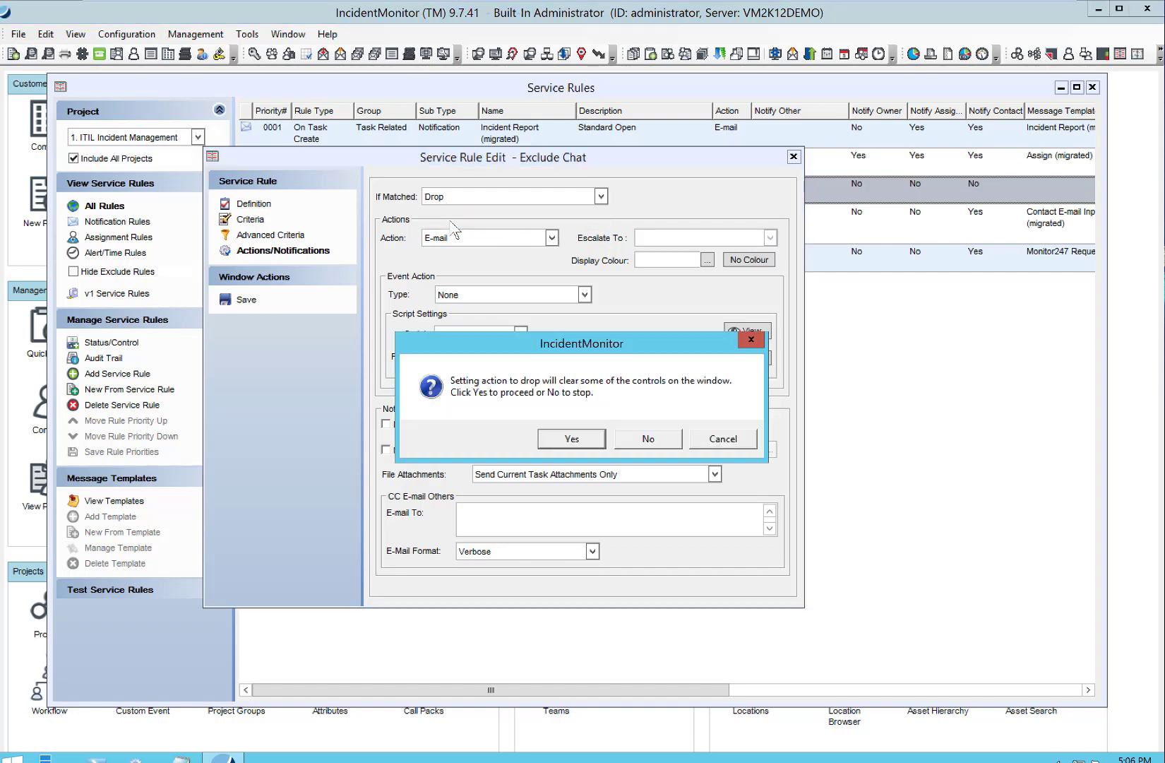
left_click(640, 443)
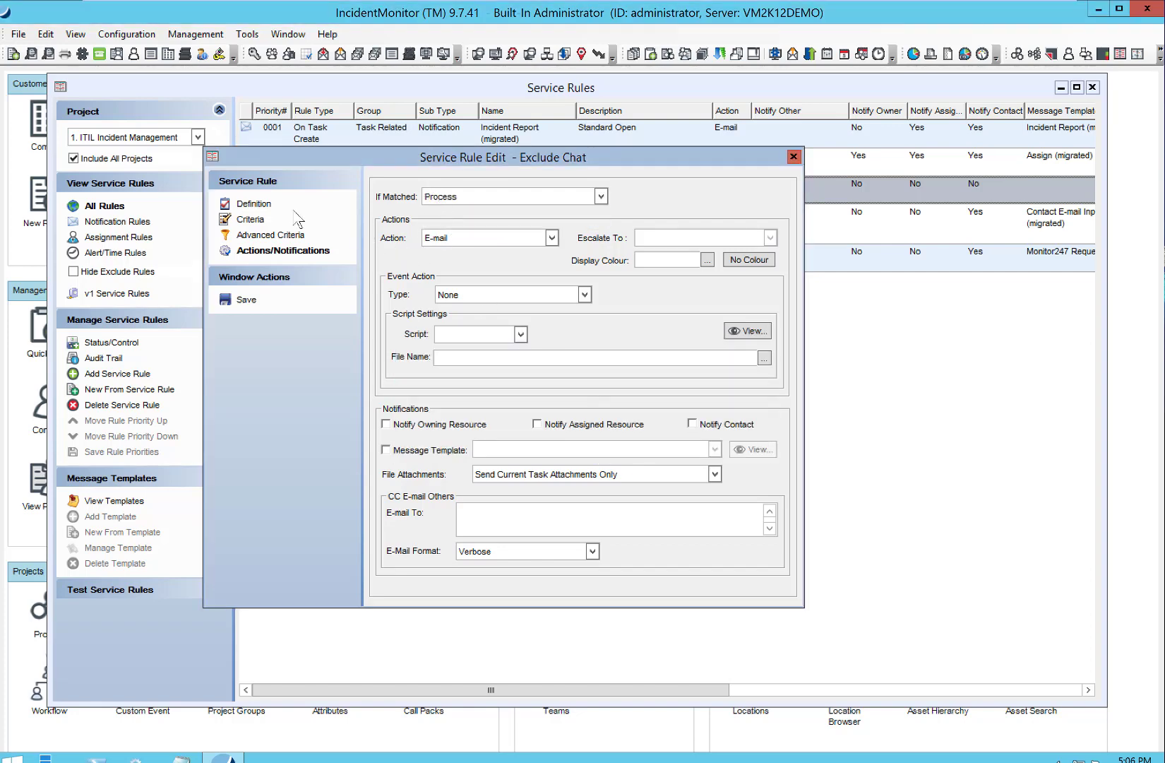
left_click(459, 197)
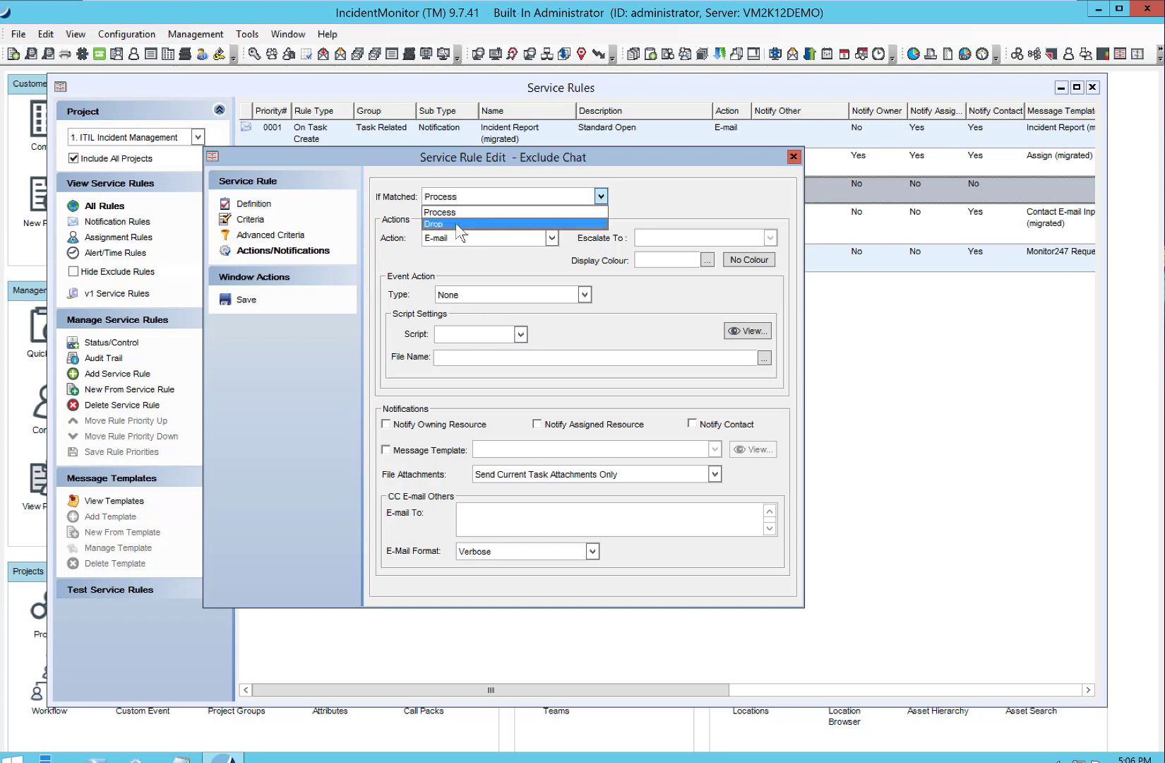
left_click(457, 225)
left_click(568, 439)
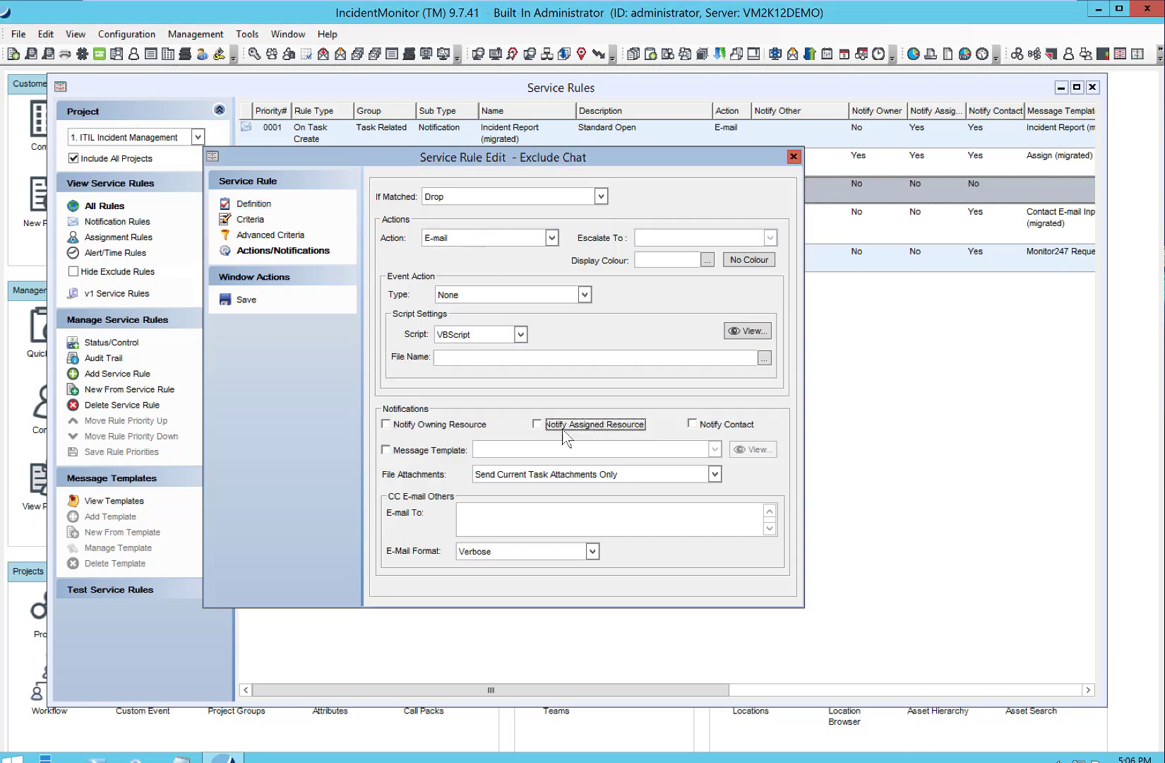
Recheck the Exclude Chat rule's criteria and close the rule without saving the changes
left_click_drag(493, 283, 399, 191)
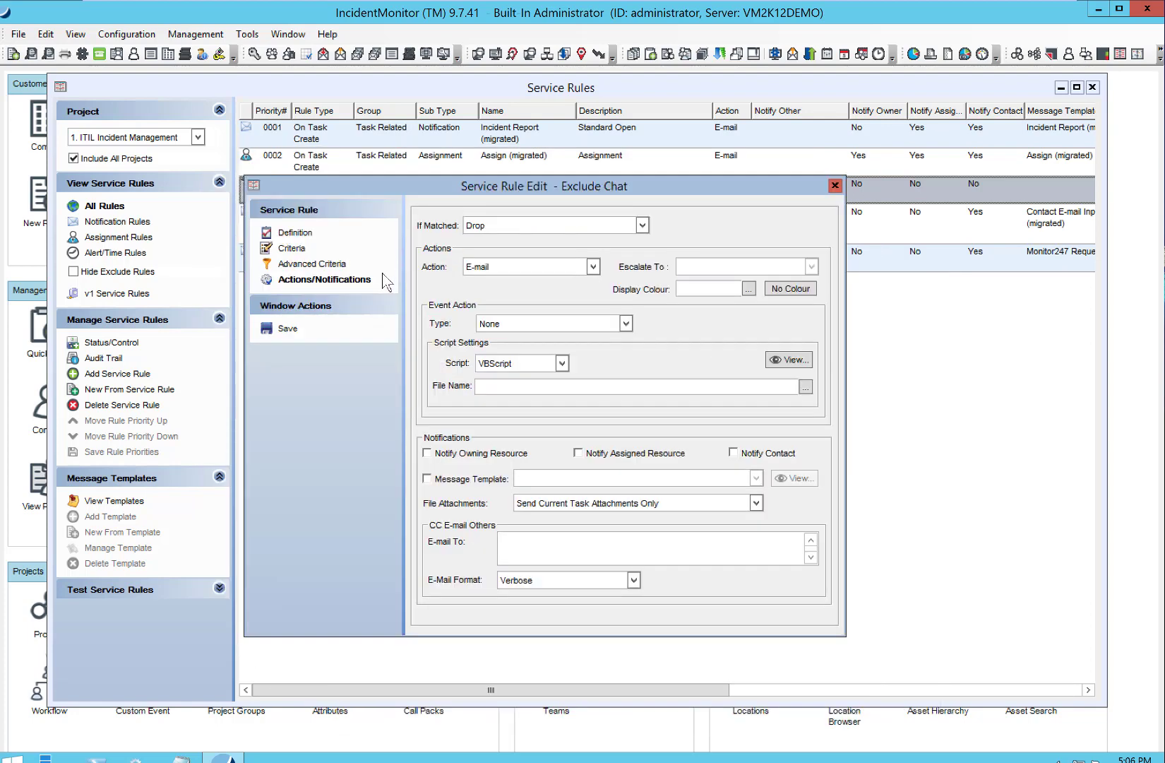
left_click(302, 253)
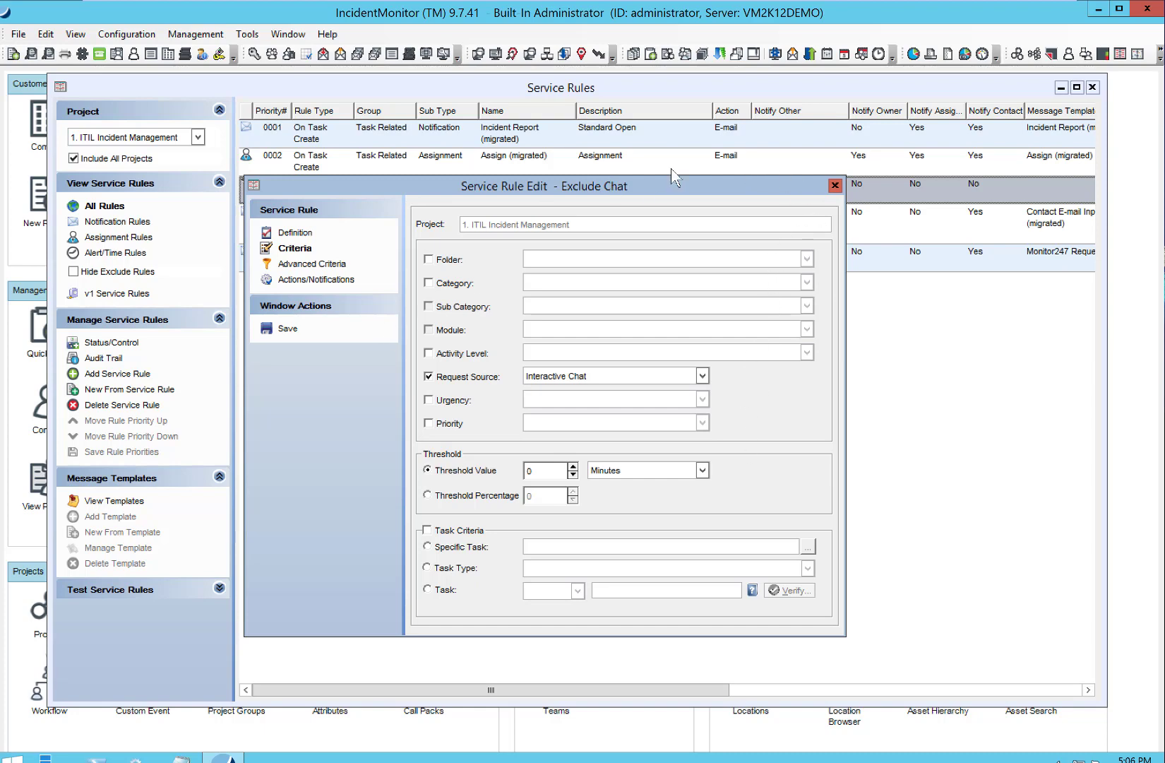
left_click(832, 183)
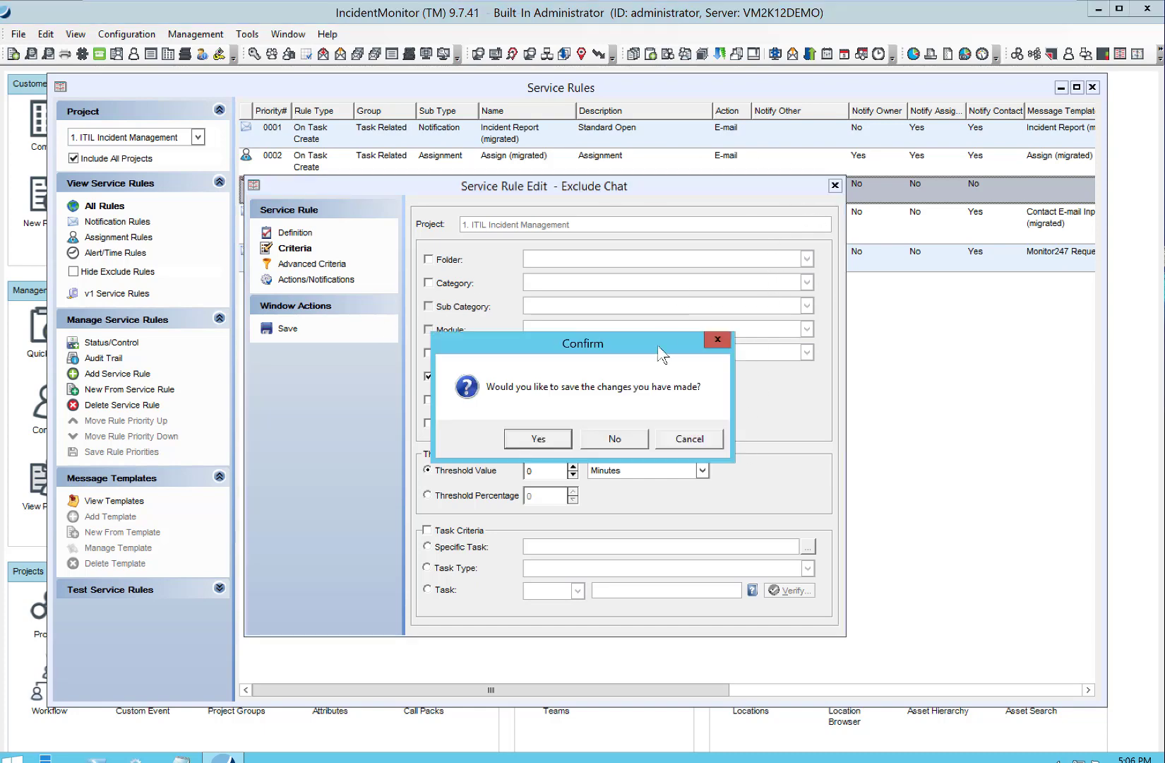
left_click(623, 437)
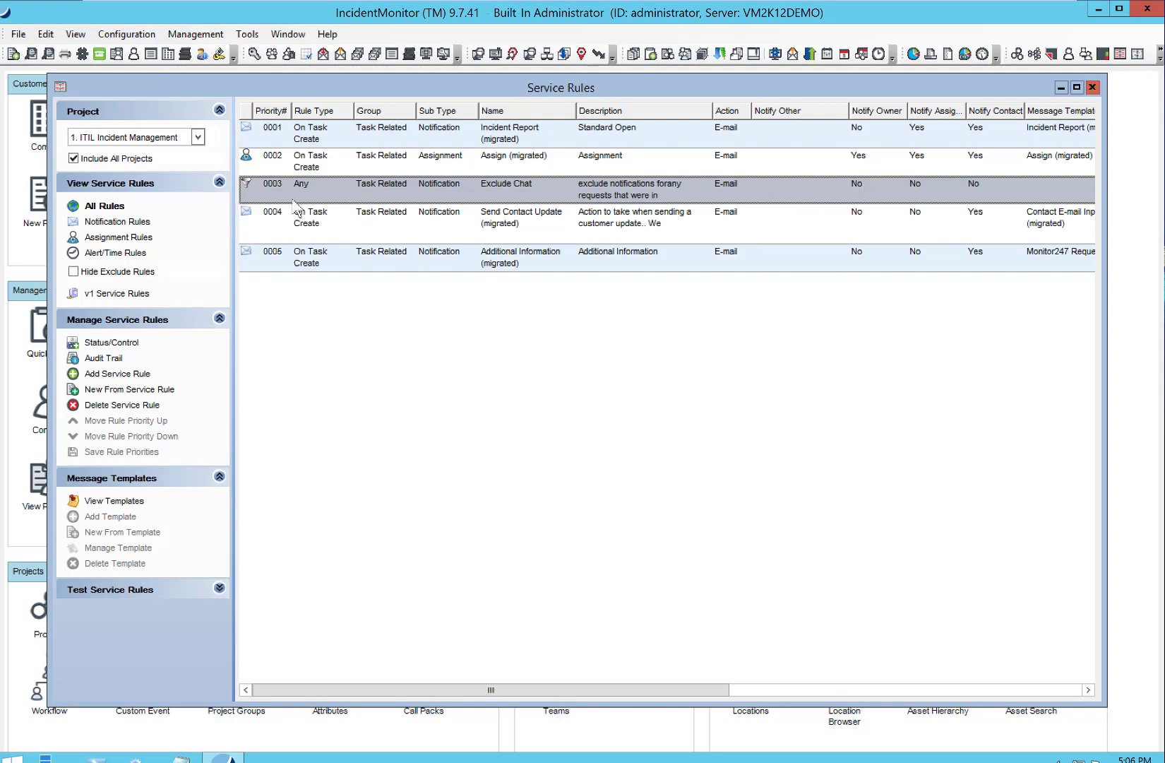
Switch to the service rules' status/control view, move the Exclude Chat rule up to first priority and save the rule priorities
left_click(102, 343)
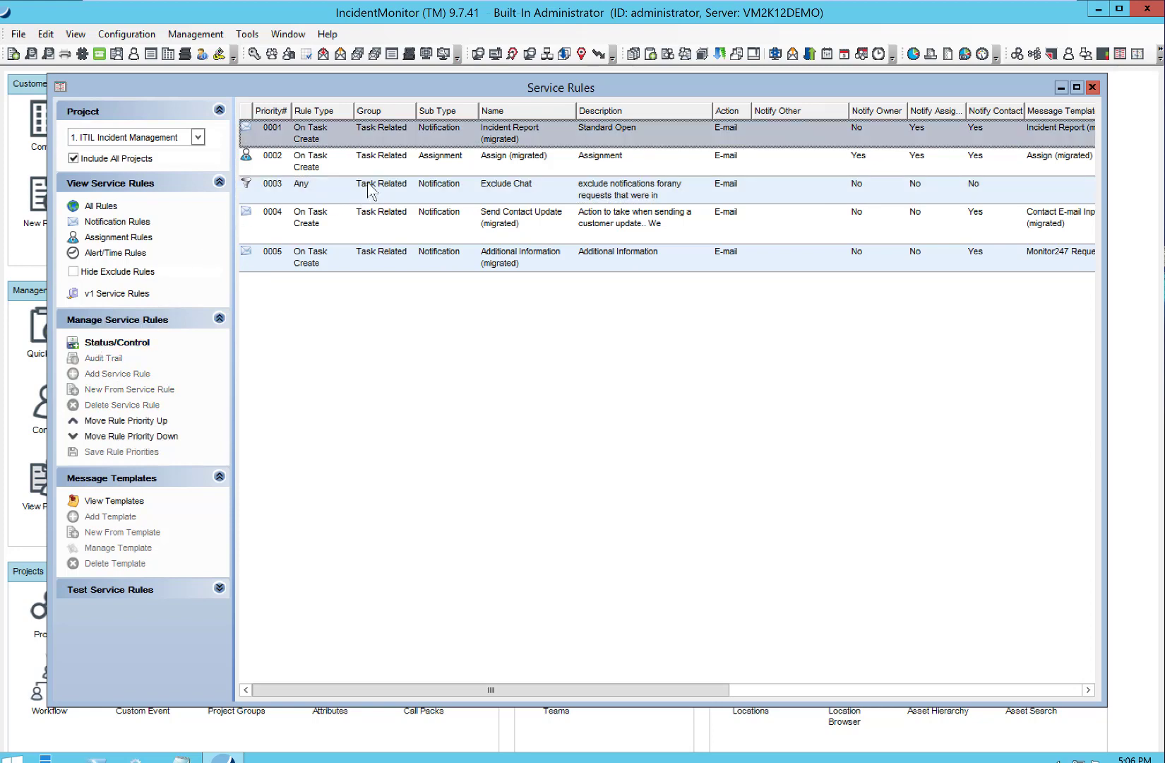
left_click(339, 190)
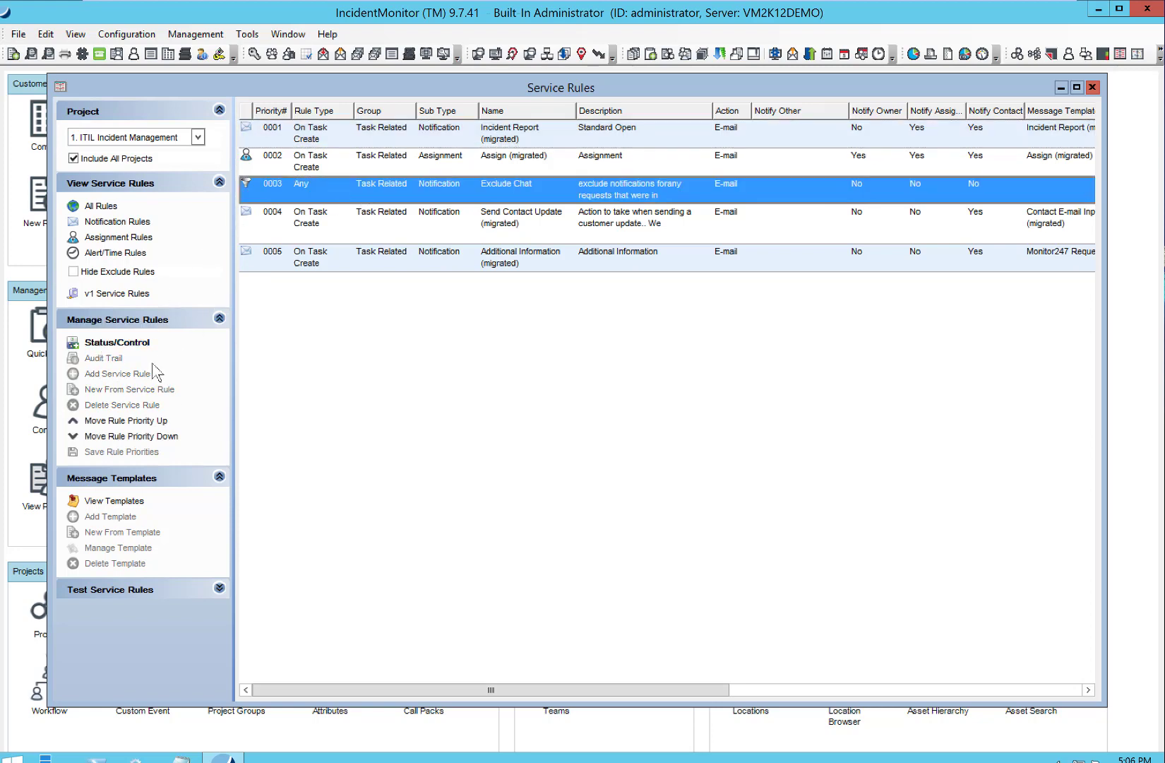
left_click(138, 422)
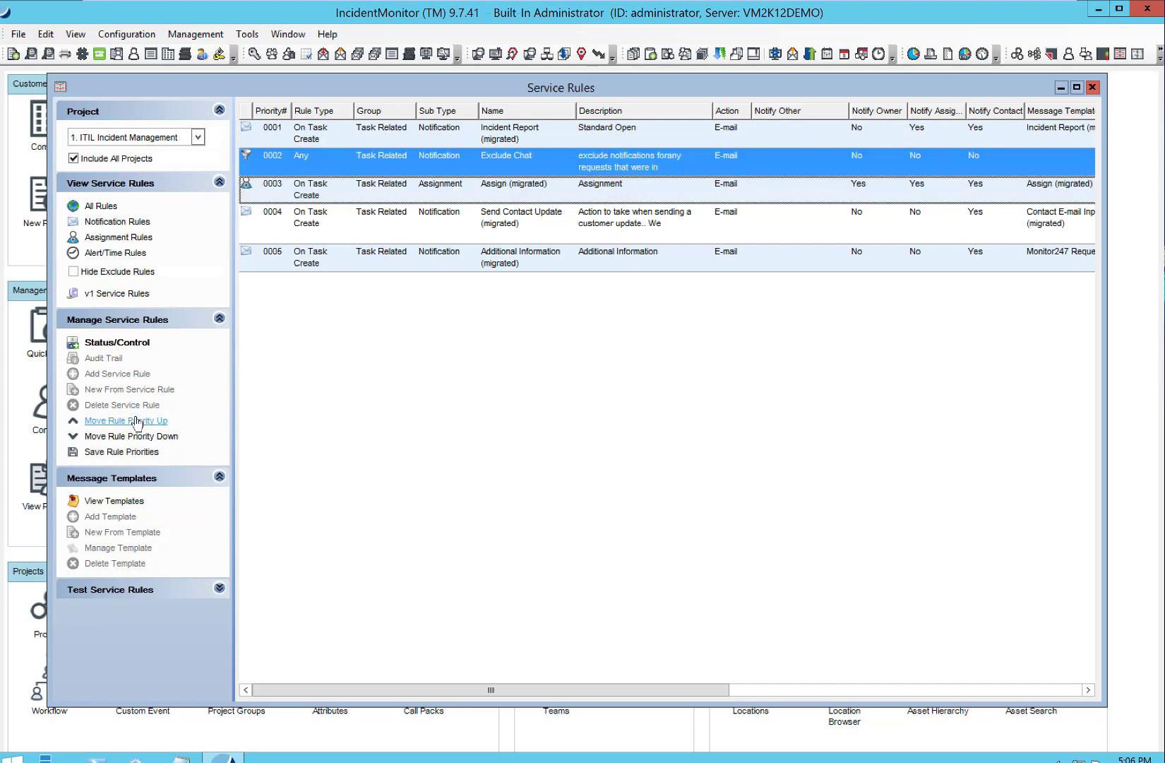
left_click(138, 421)
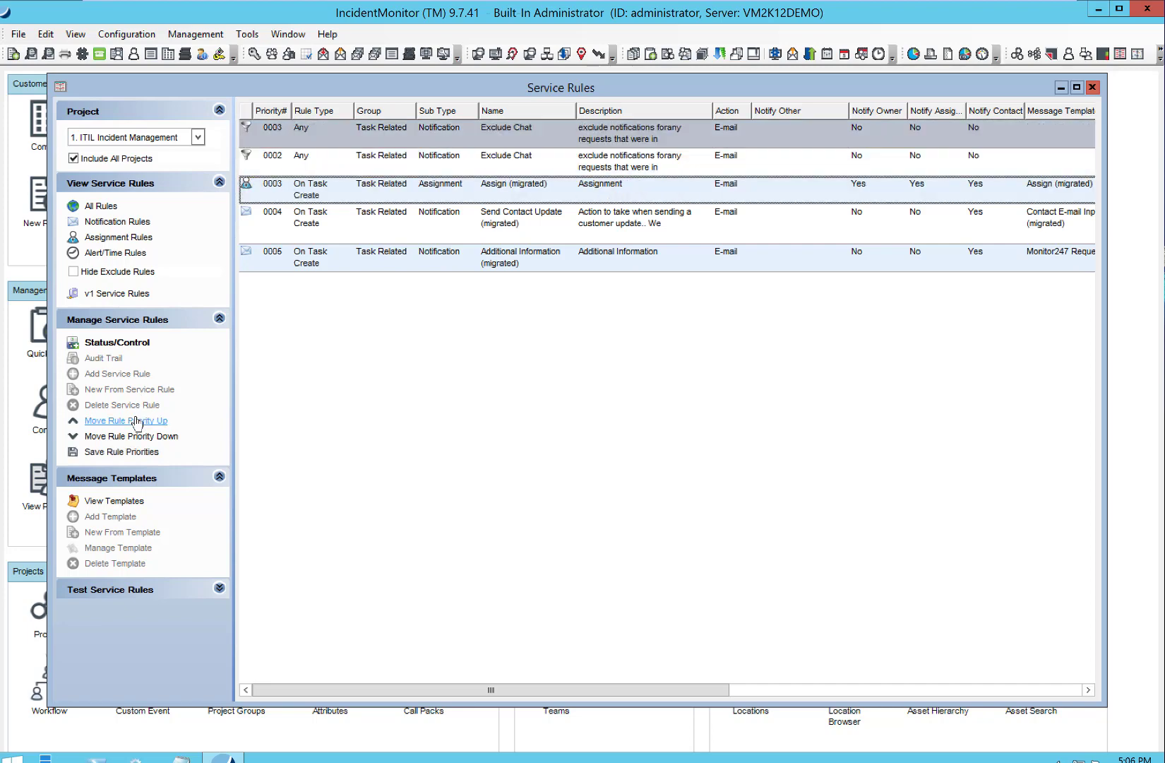
left_click(106, 451)
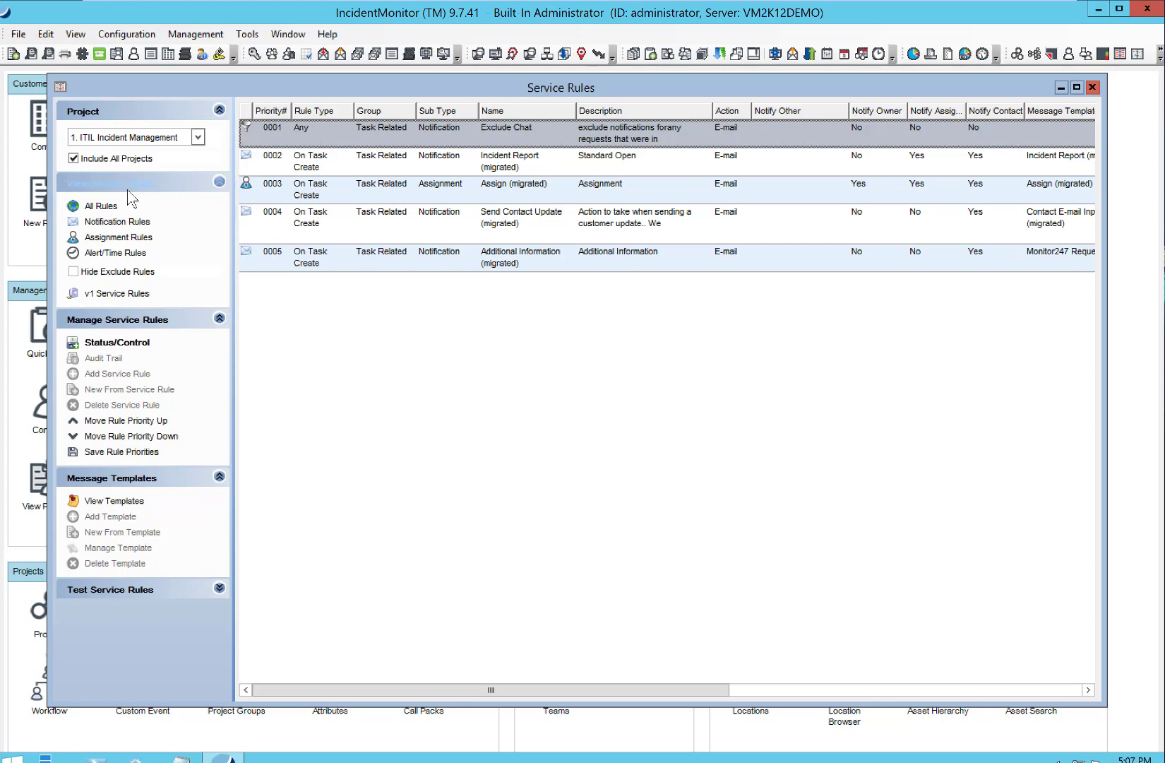
Open the v1 service rules, enlarge the window and list the CPU Main Board rules under ITIL Incident Management, Service Desk, Hardware - Laptop
left_click(118, 296)
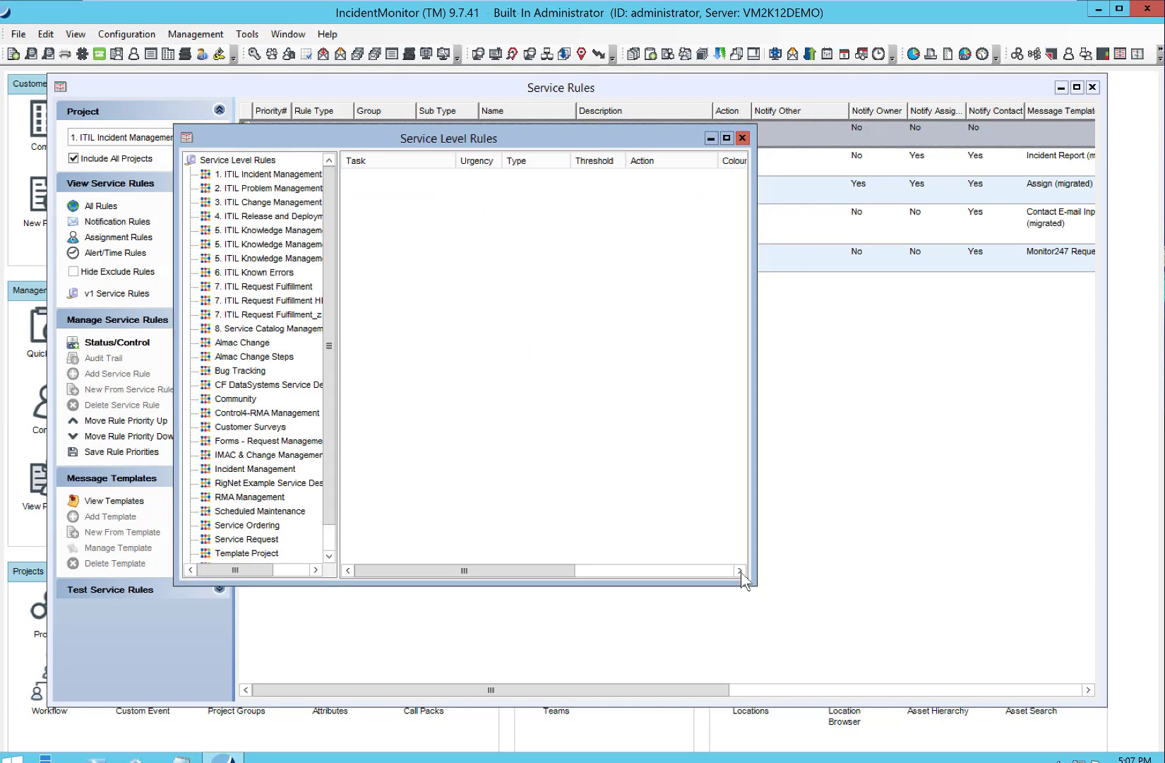
left_click_drag(755, 581, 1120, 717)
double_click(264, 174)
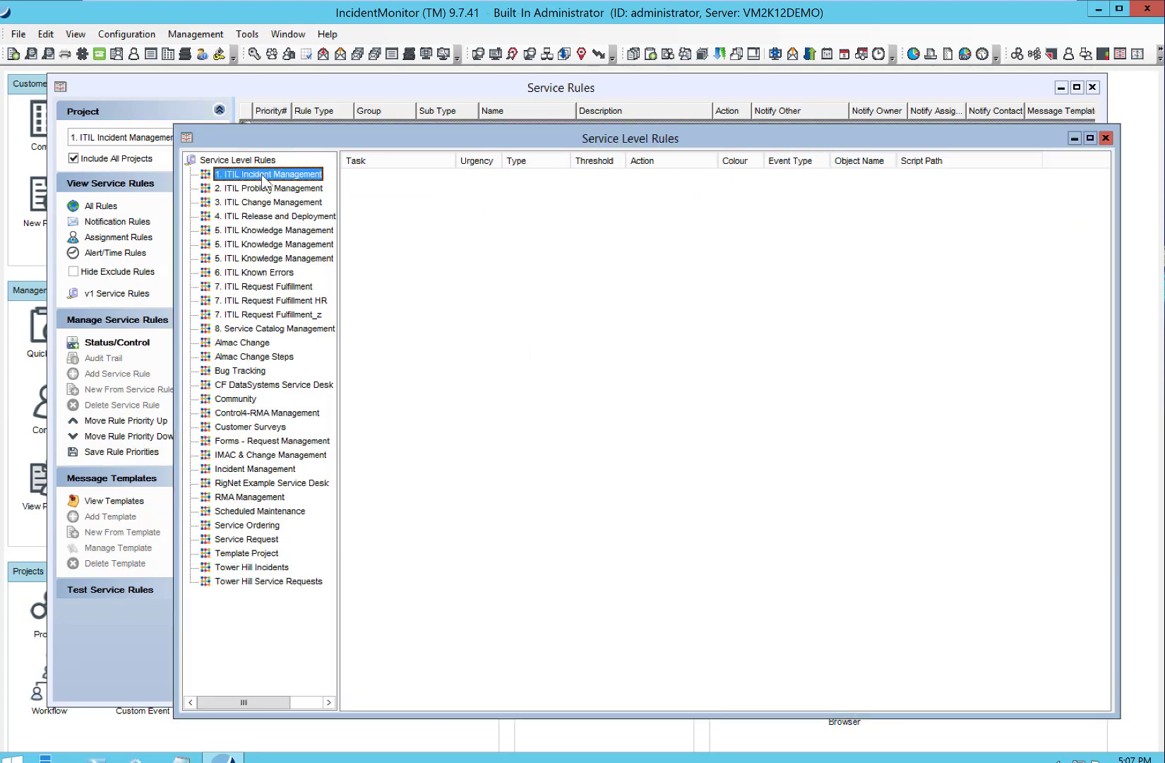
double_click(253, 230)
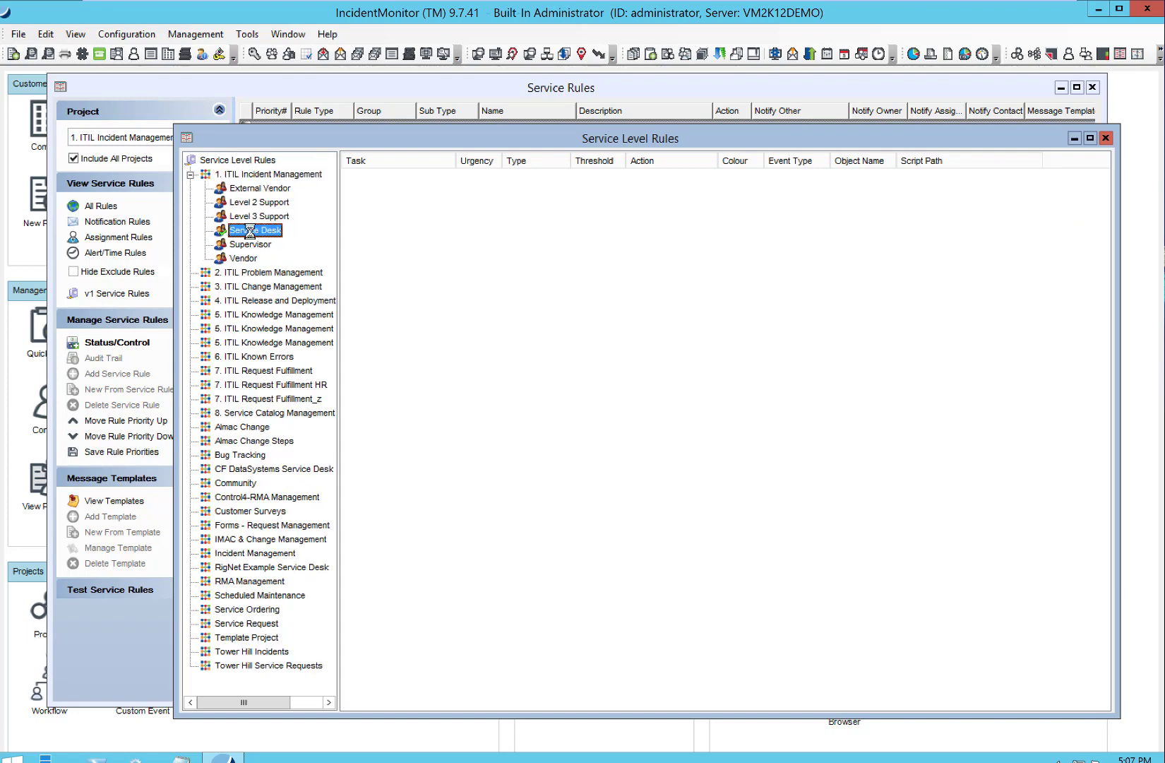
double_click(264, 246)
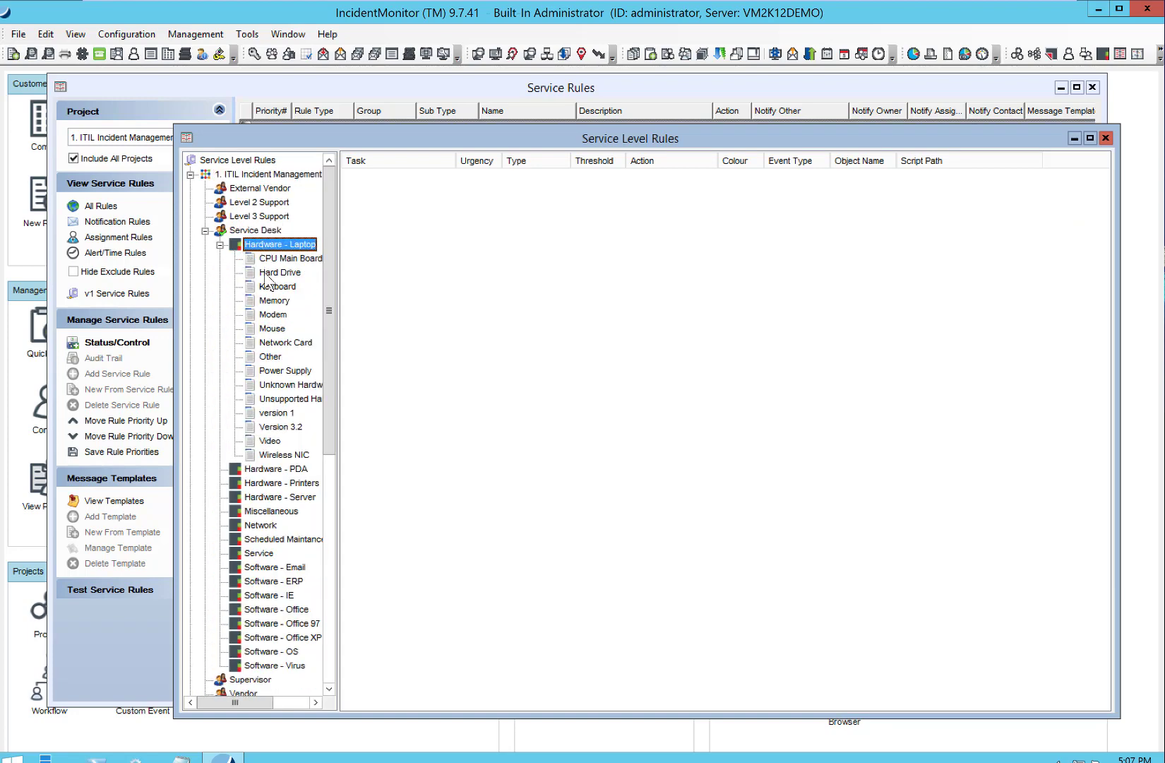
left_click(275, 259)
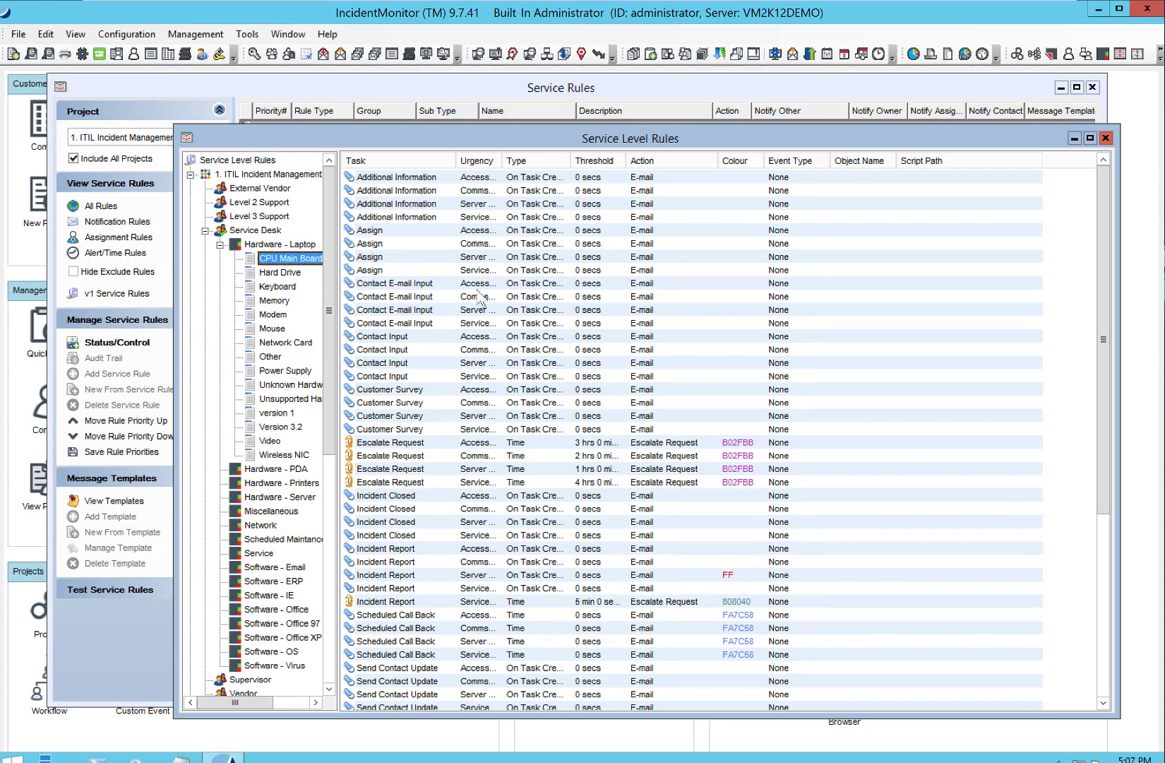
Look through the Server Affected Contact E-mail Input rule's general, resources, contact and custom event settings, and close the rule
left_click(502, 311)
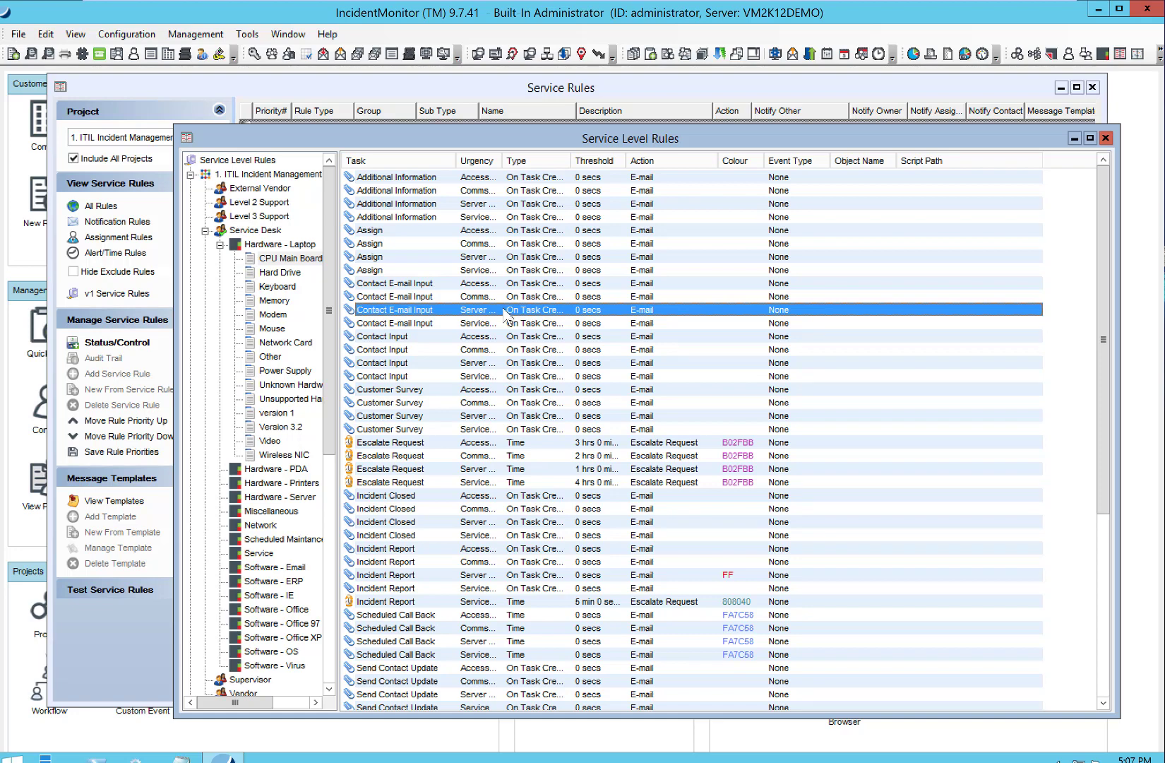
double_click(504, 311)
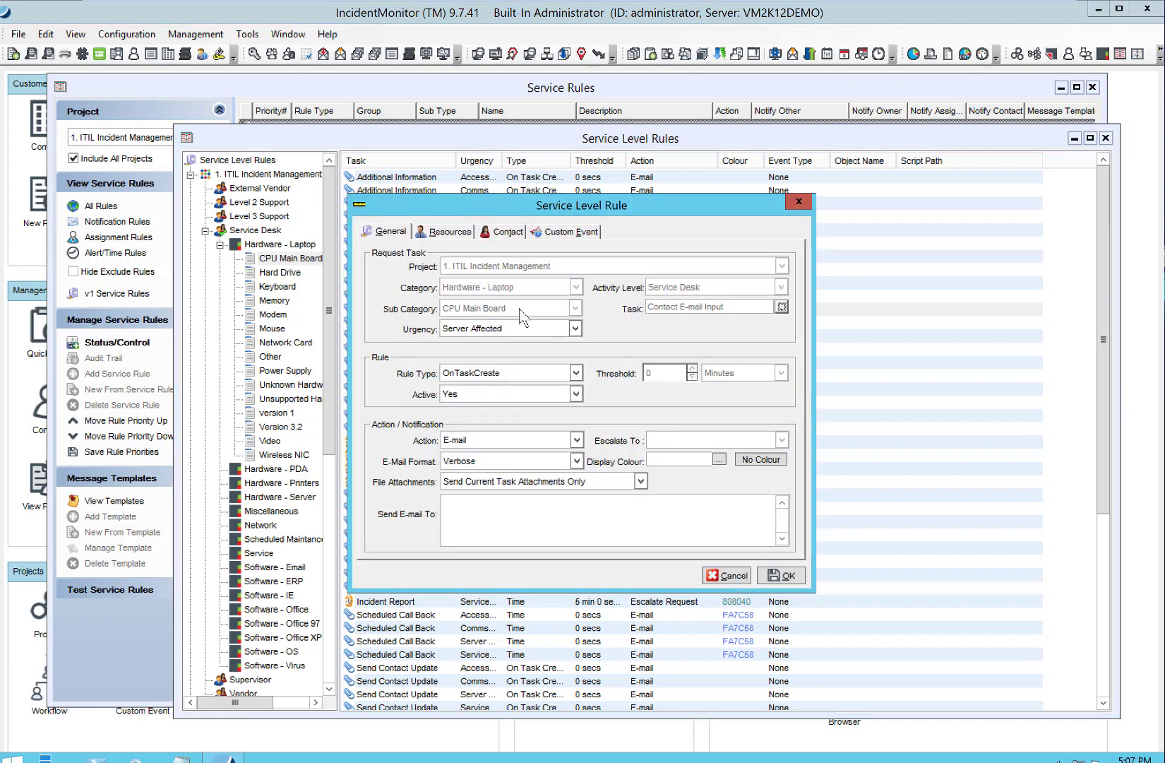
left_click(456, 235)
left_click(512, 235)
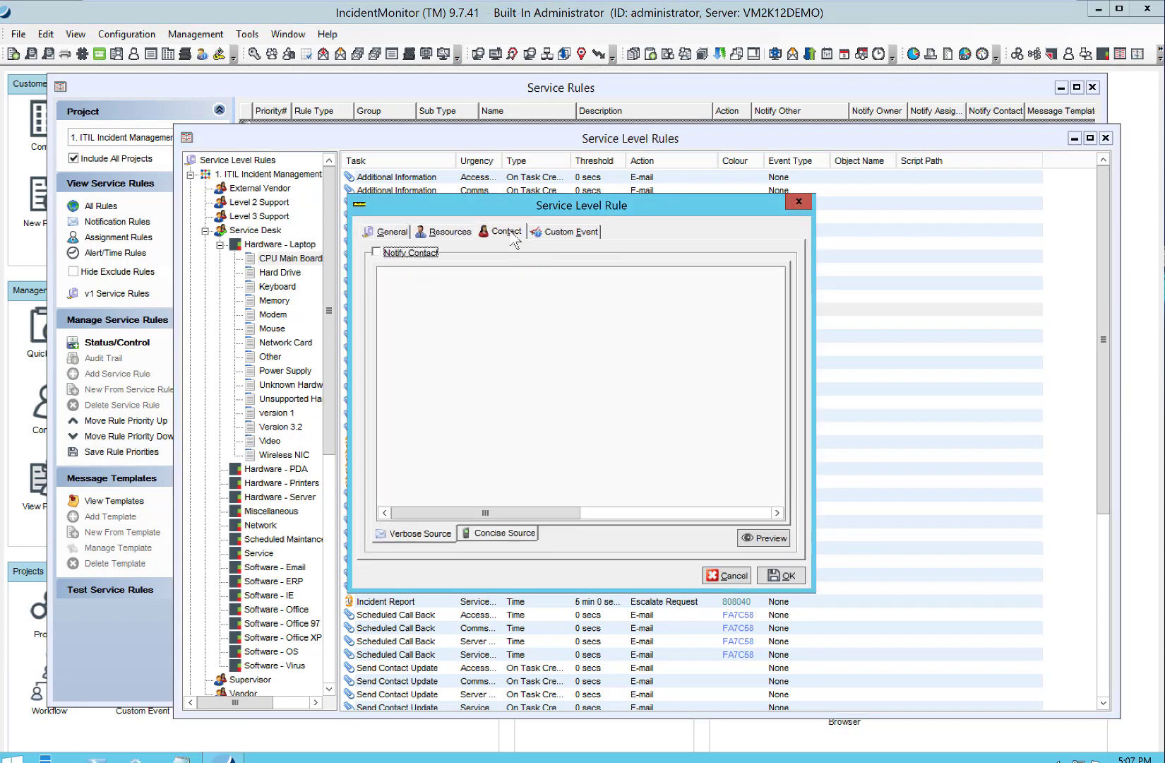
left_click(548, 233)
left_click(396, 233)
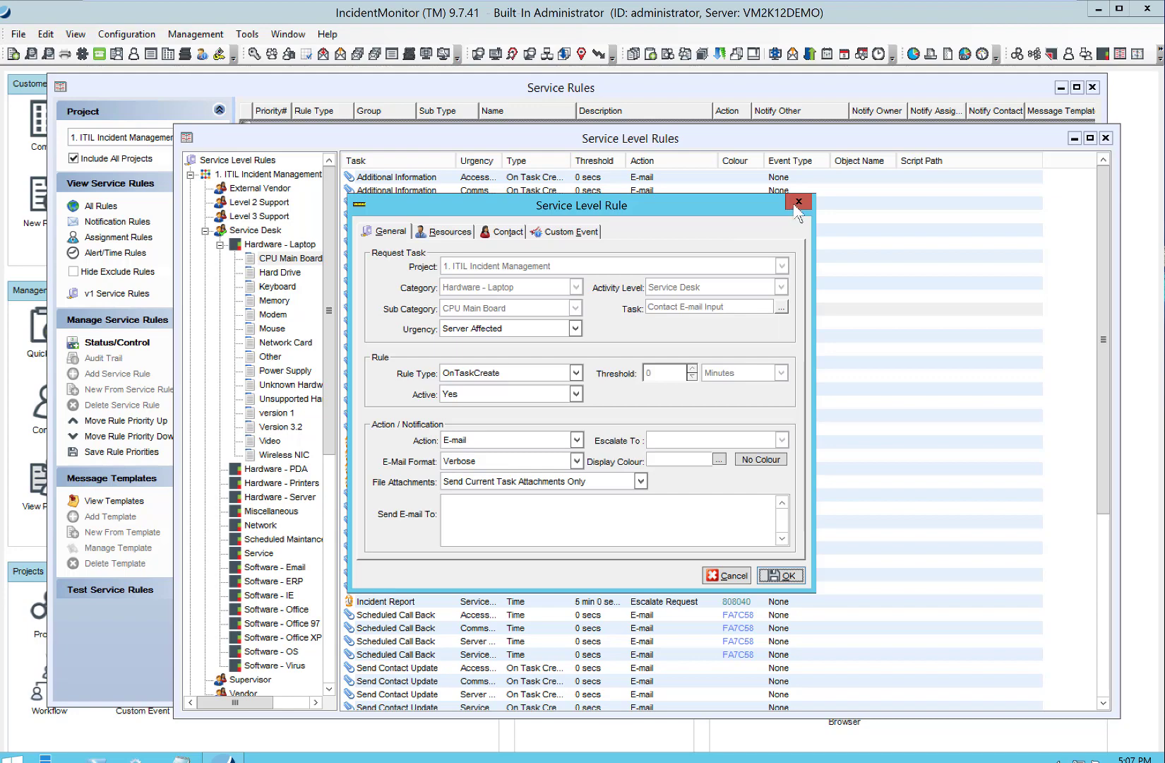
left_click(798, 202)
Try to migrate the Server Affected Contact E-mail Input rule with a new message template, and discard the resulting service rule
right_click(475, 316)
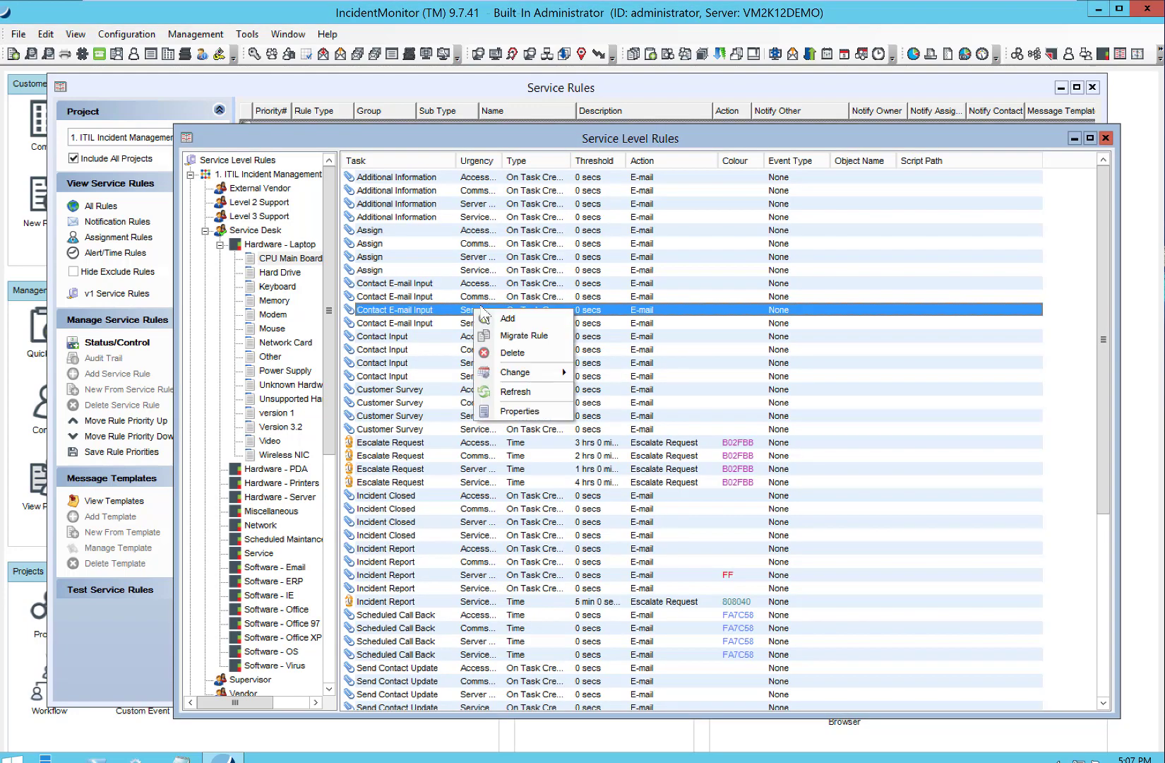
left_click(522, 332)
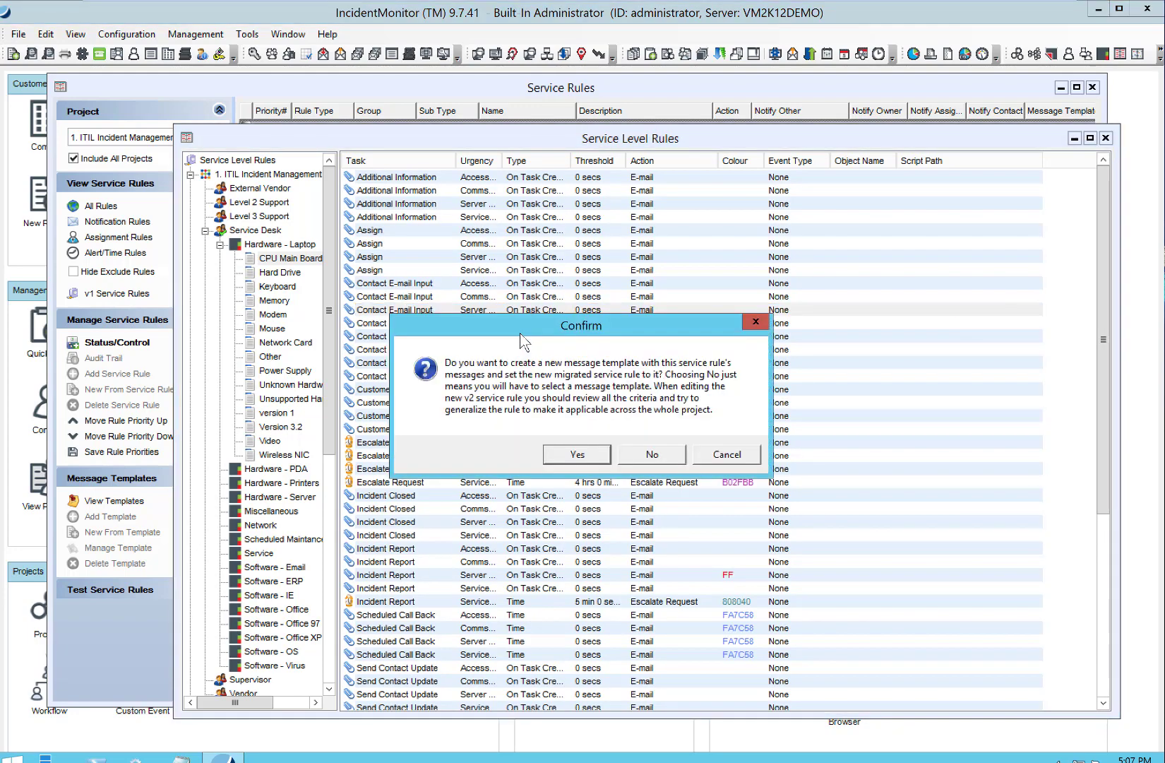
left_click(586, 458)
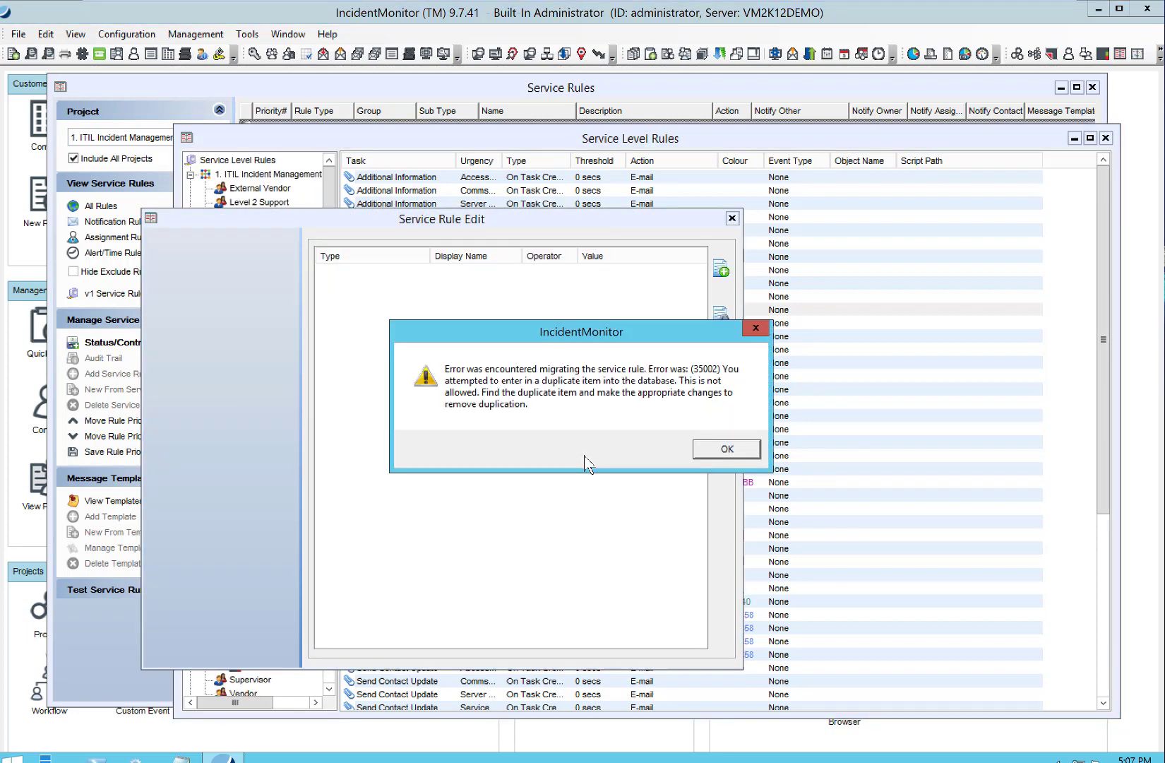
left_click(727, 449)
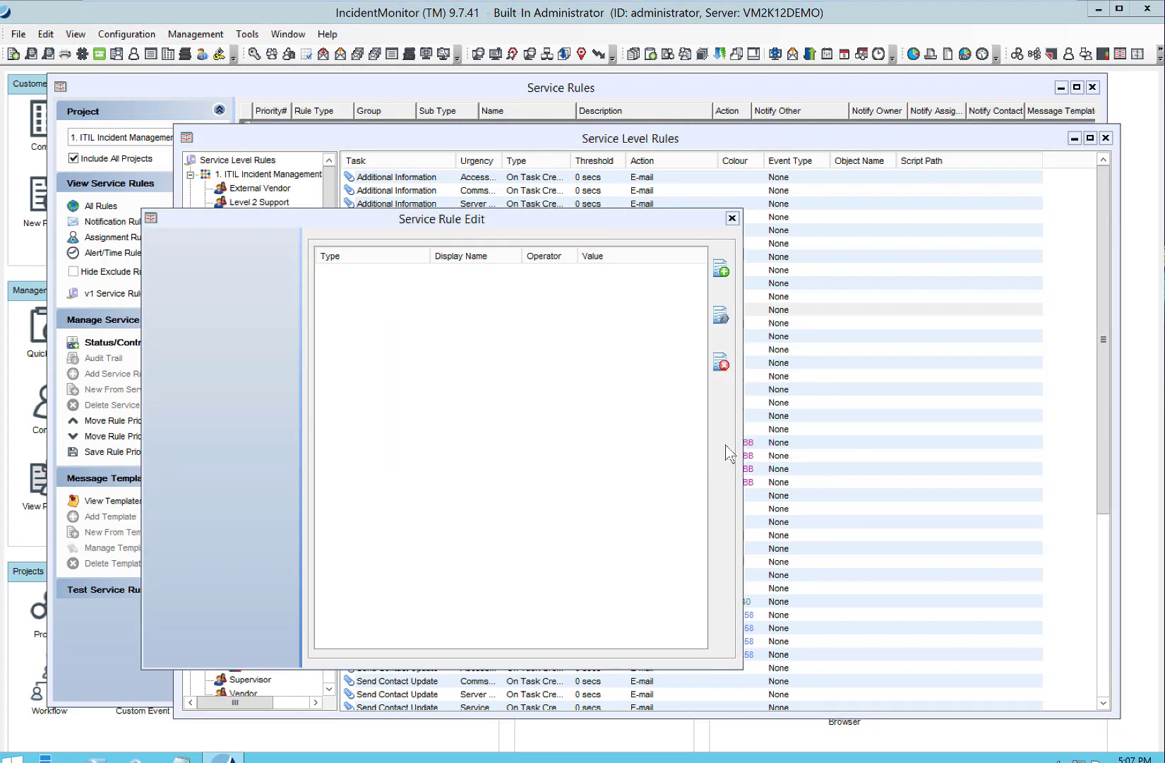
left_click(879, 226)
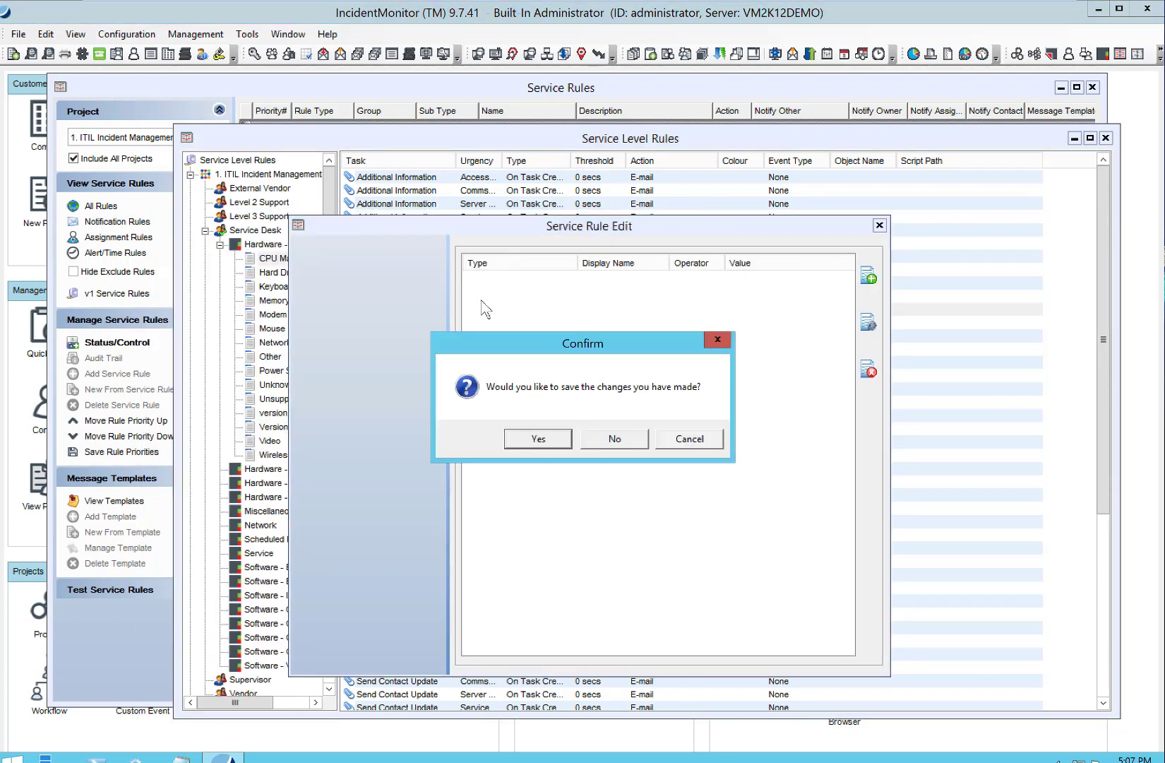
left_click(618, 444)
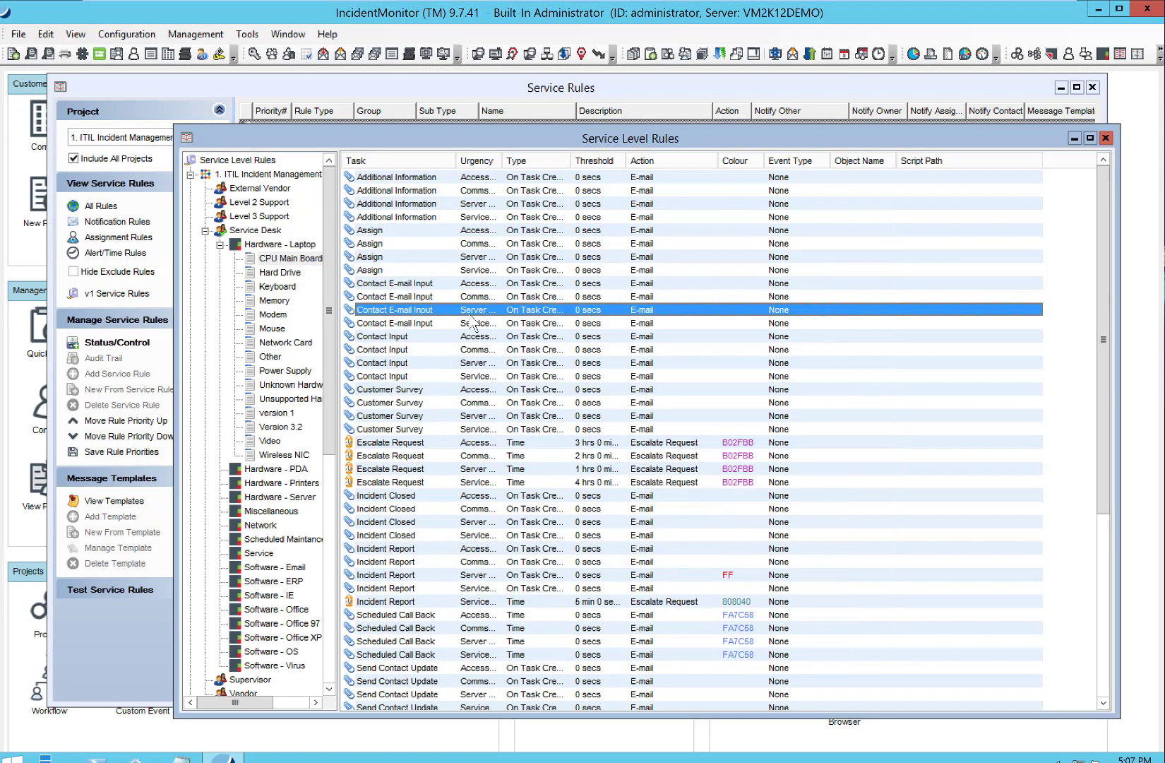
Migrate the 0 secs Time To Resolve rule with the Escalate Request action and colour FF, creating a new message template from its messages
scroll(443, 483, "down", 6)
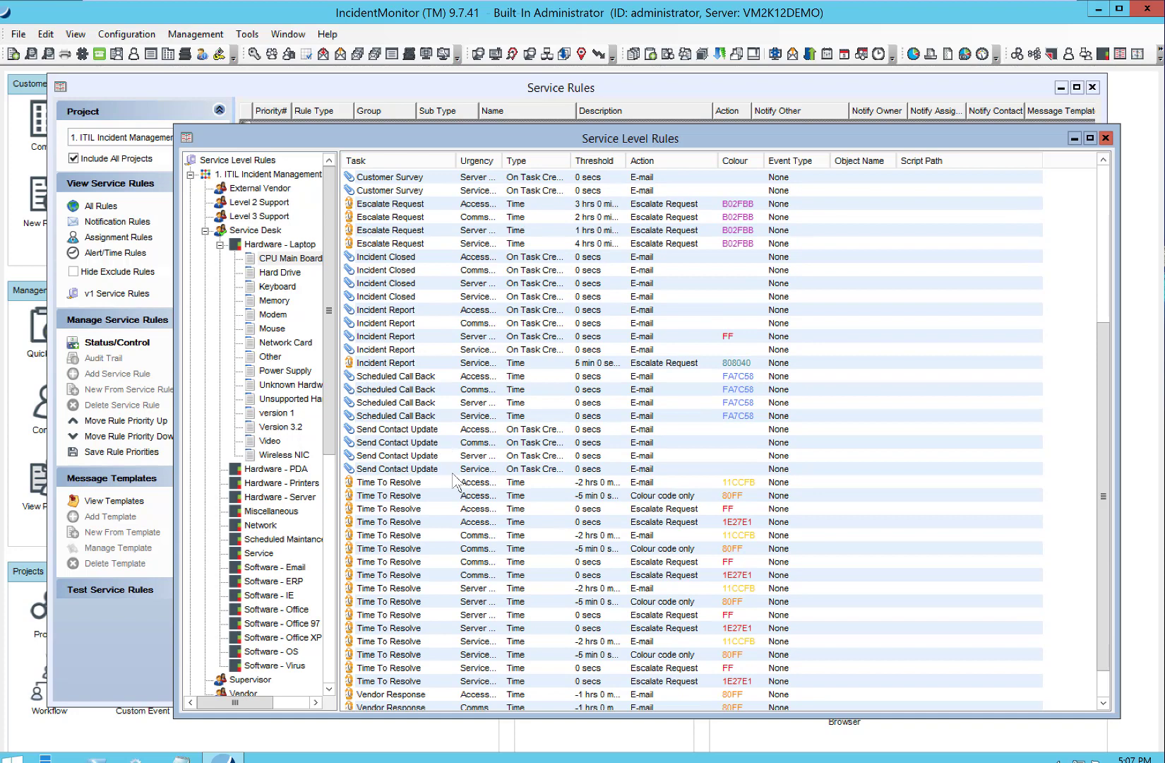
scroll(456, 482, "down", 1)
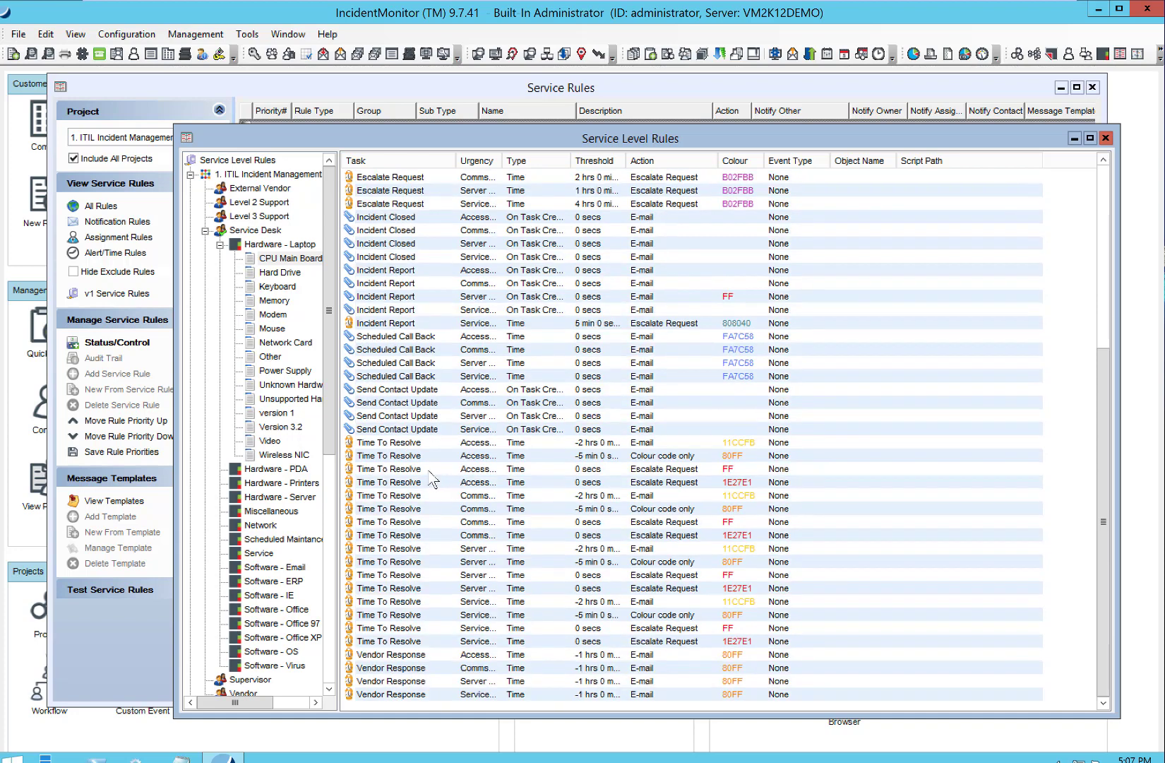
left_click(430, 470)
right_click(473, 476)
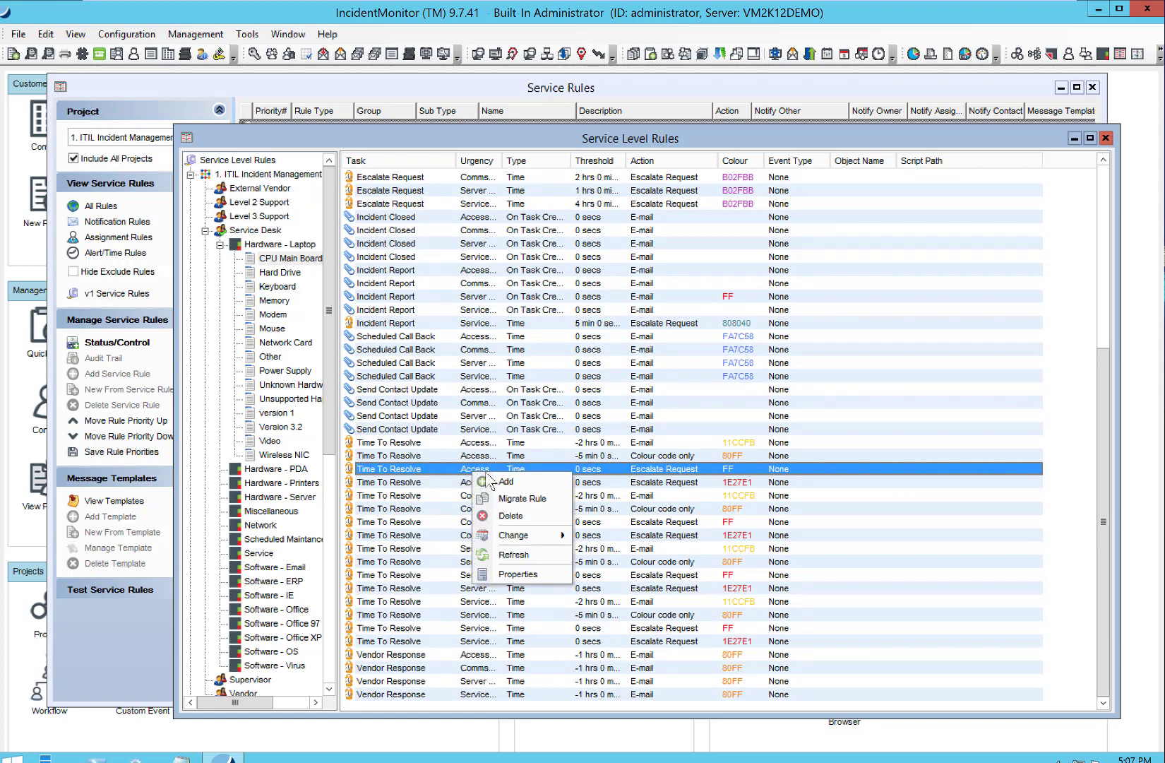
left_click(523, 497)
left_click(563, 455)
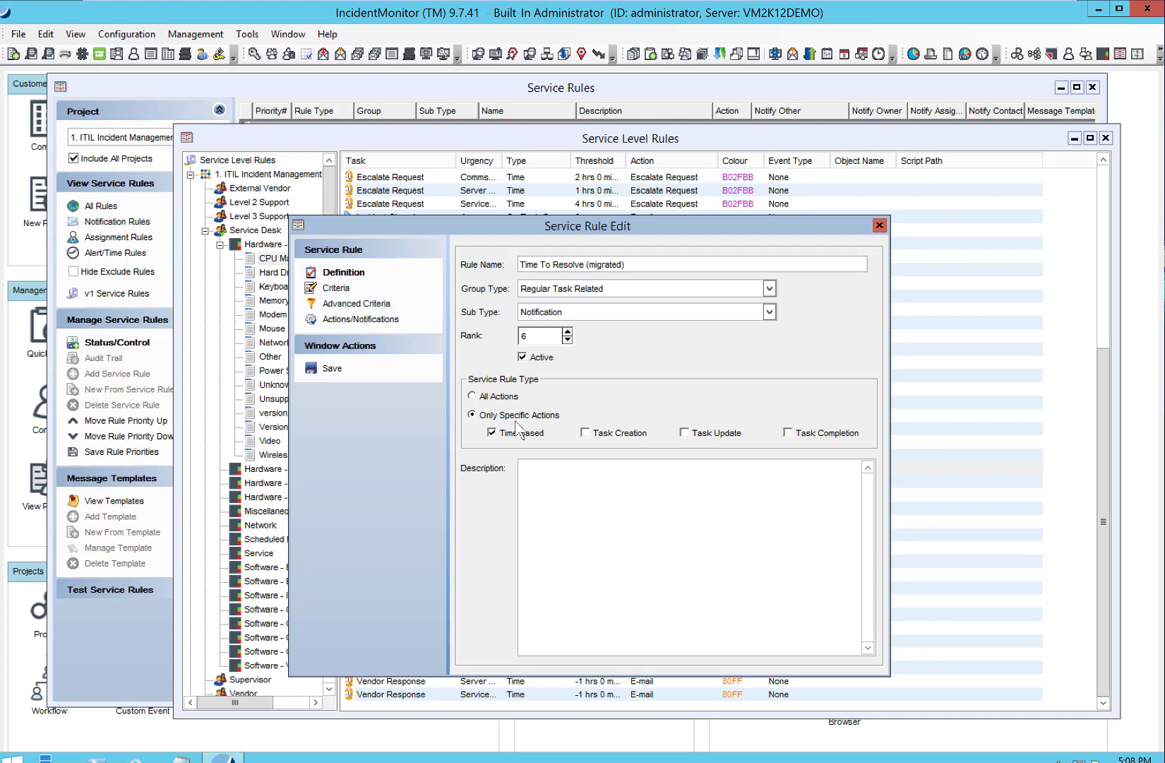
Review the migrated Time To Resolve rule's actions and notifications, examine its message template's subject and body, and close the template
left_click(352, 322)
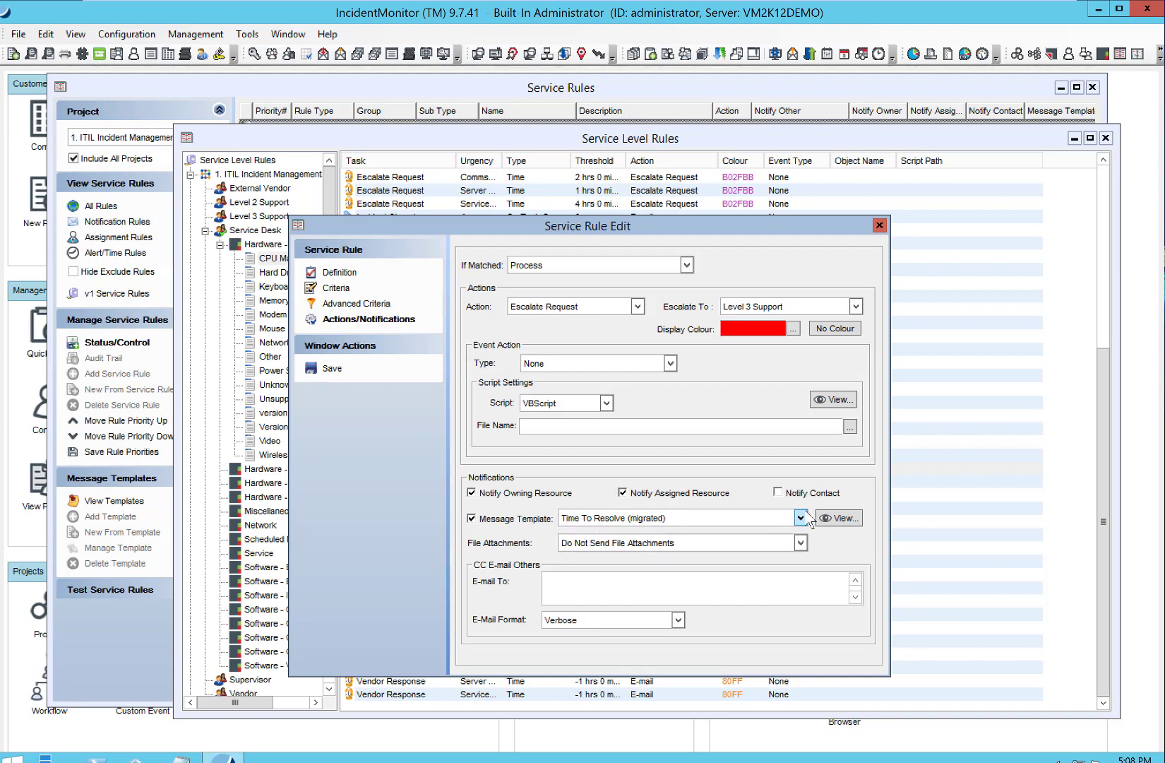
left_click(839, 518)
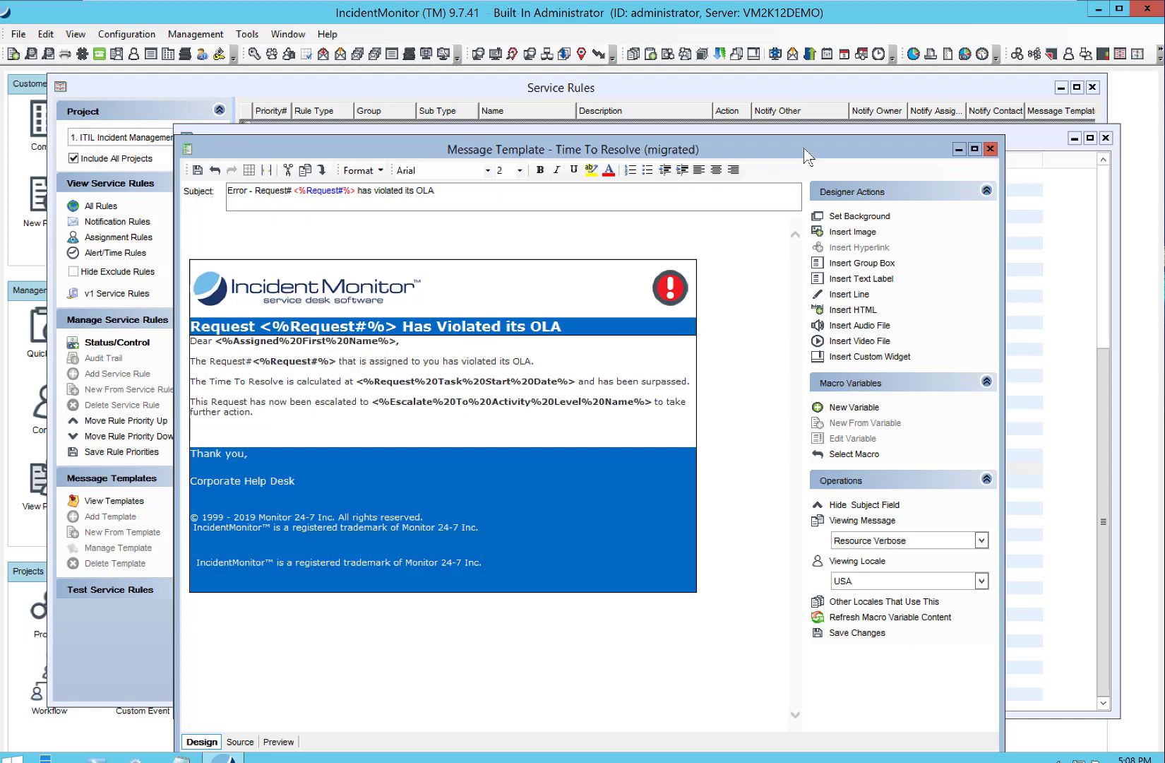
left_click_drag(803, 148, 819, 151)
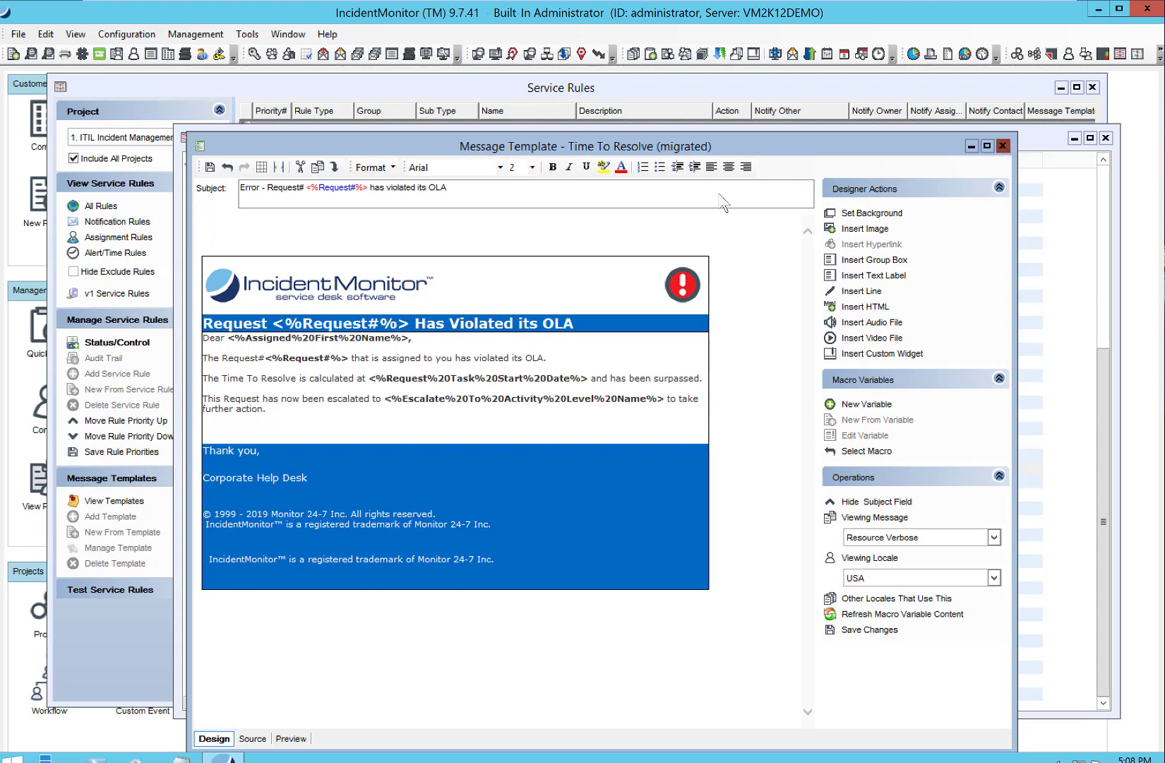
left_click_drag(449, 187, 197, 187)
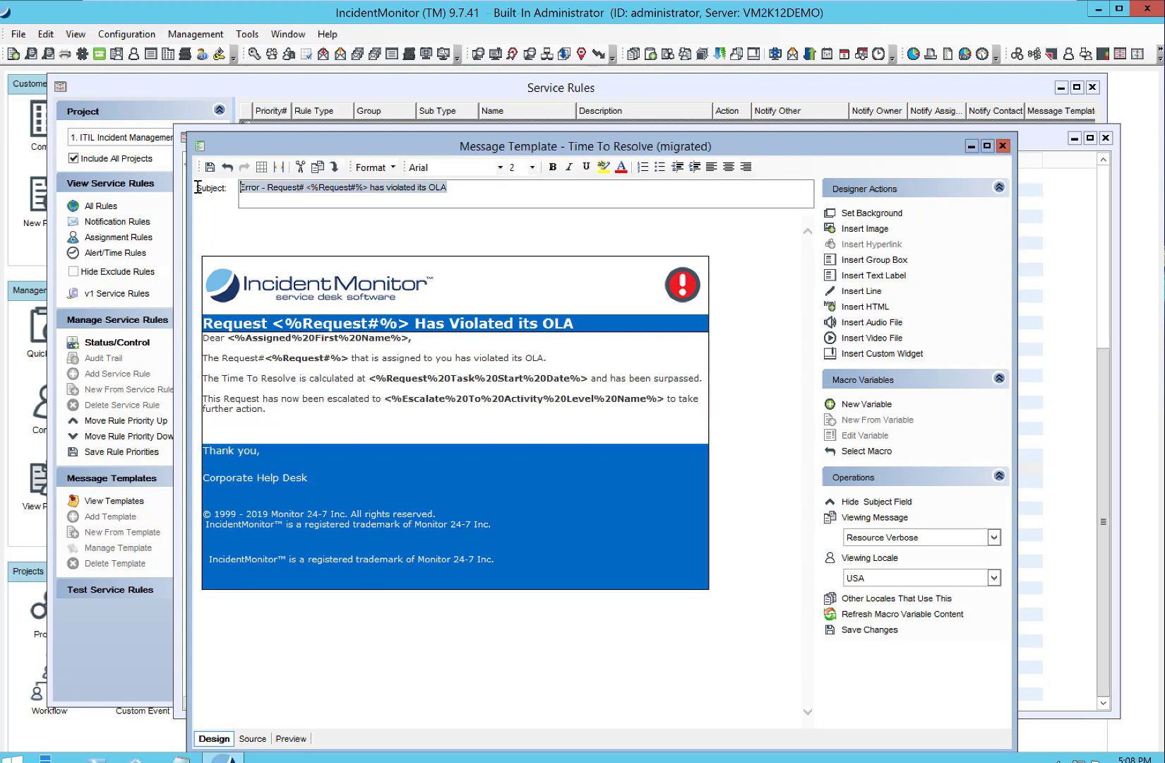
left_click(462, 198)
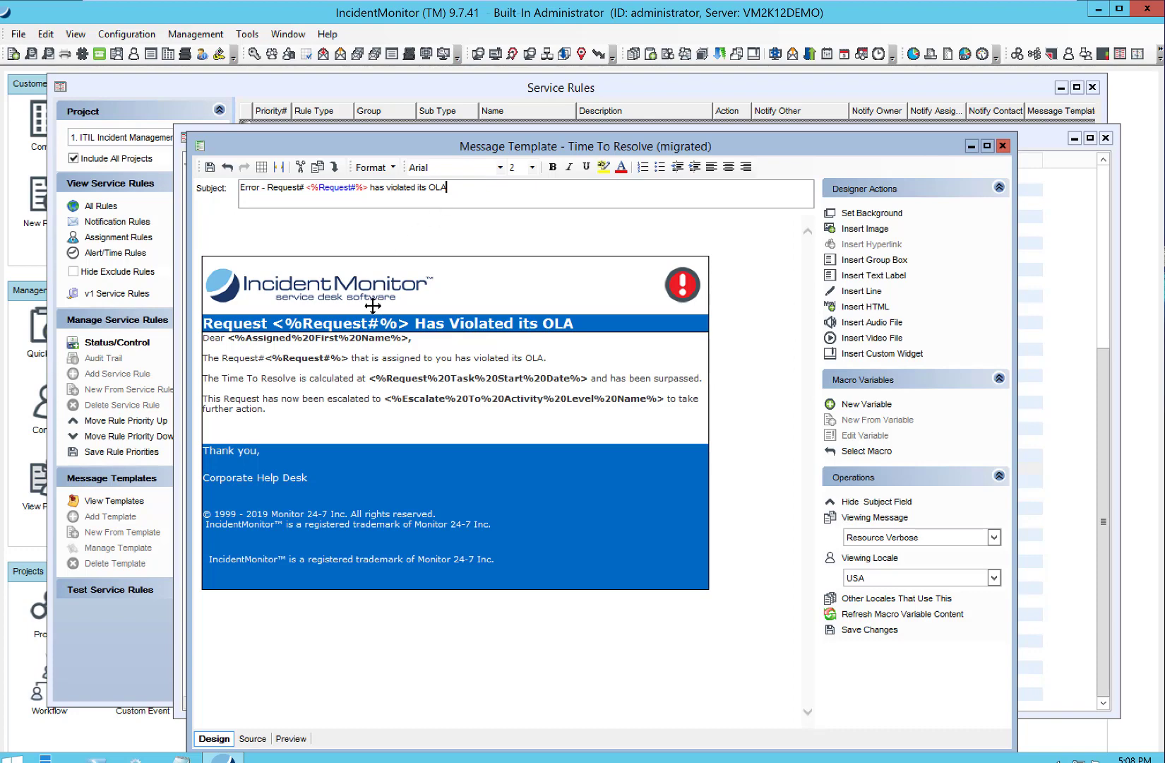
left_click(1002, 146)
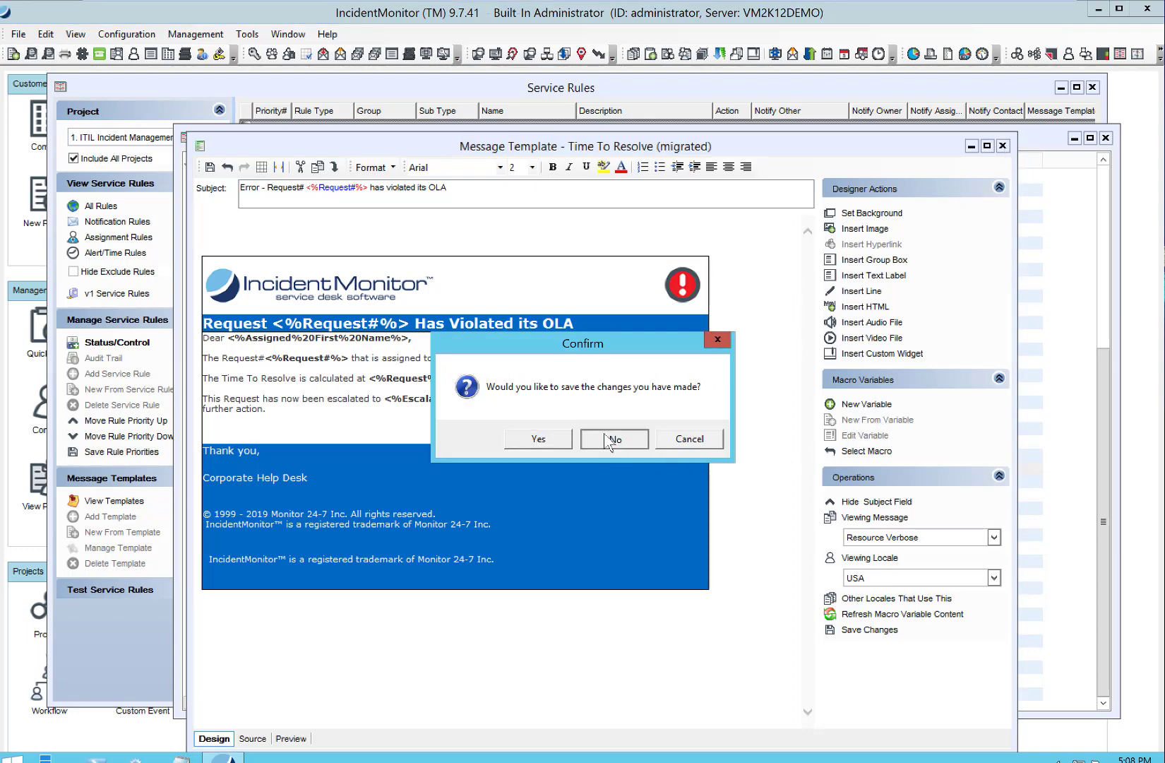
left_click(538, 440)
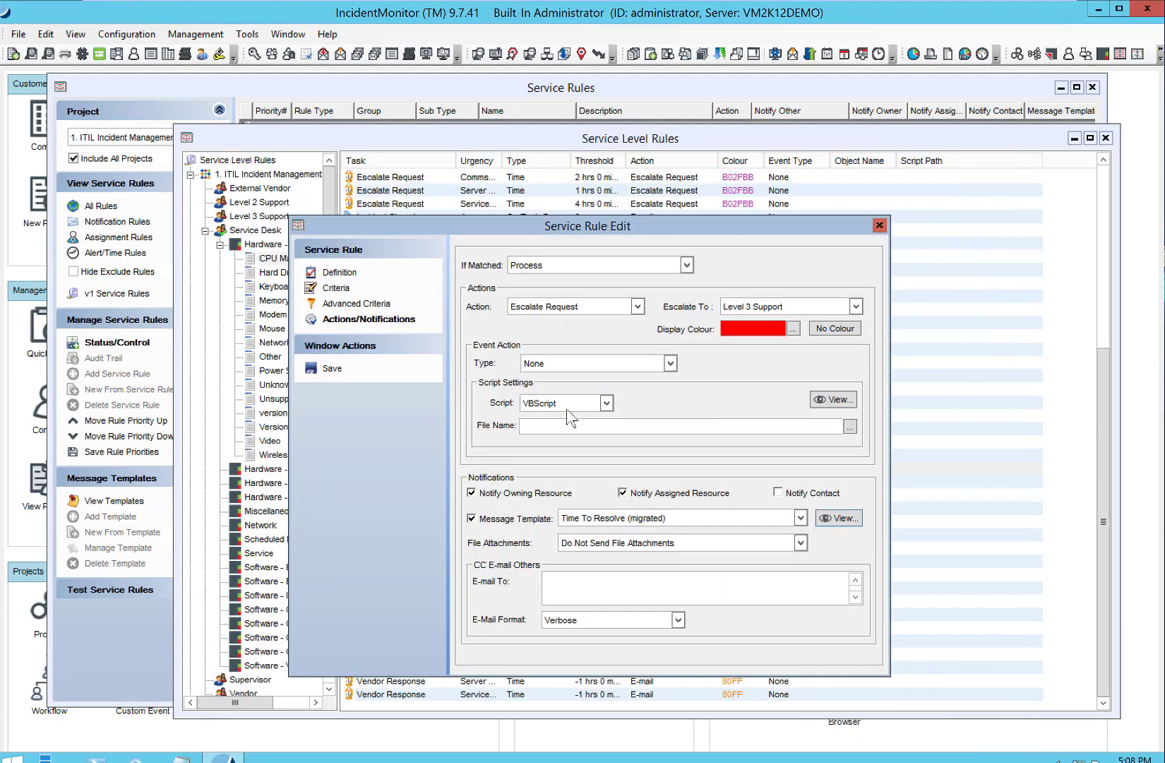
Check the migrated Time To Resolve rule's definition and clear its Category, Sub Category, Activity Level and Urgency criteria
left_click(342, 274)
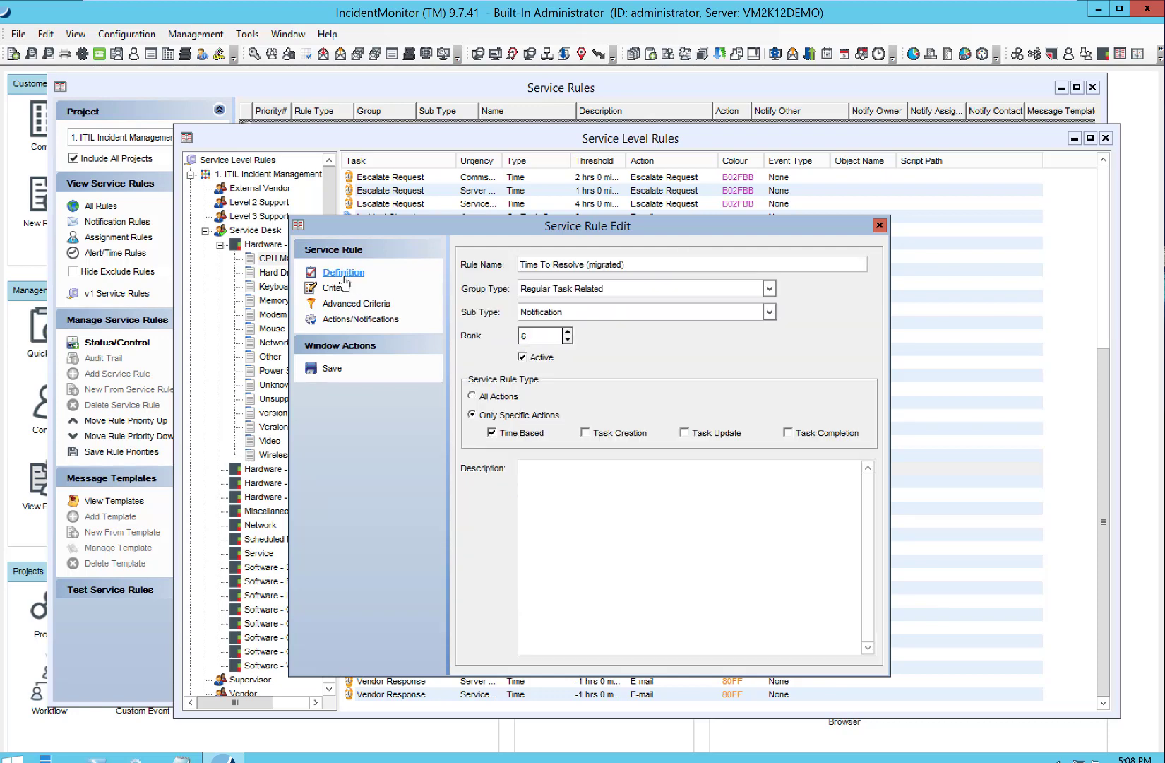
left_click(338, 287)
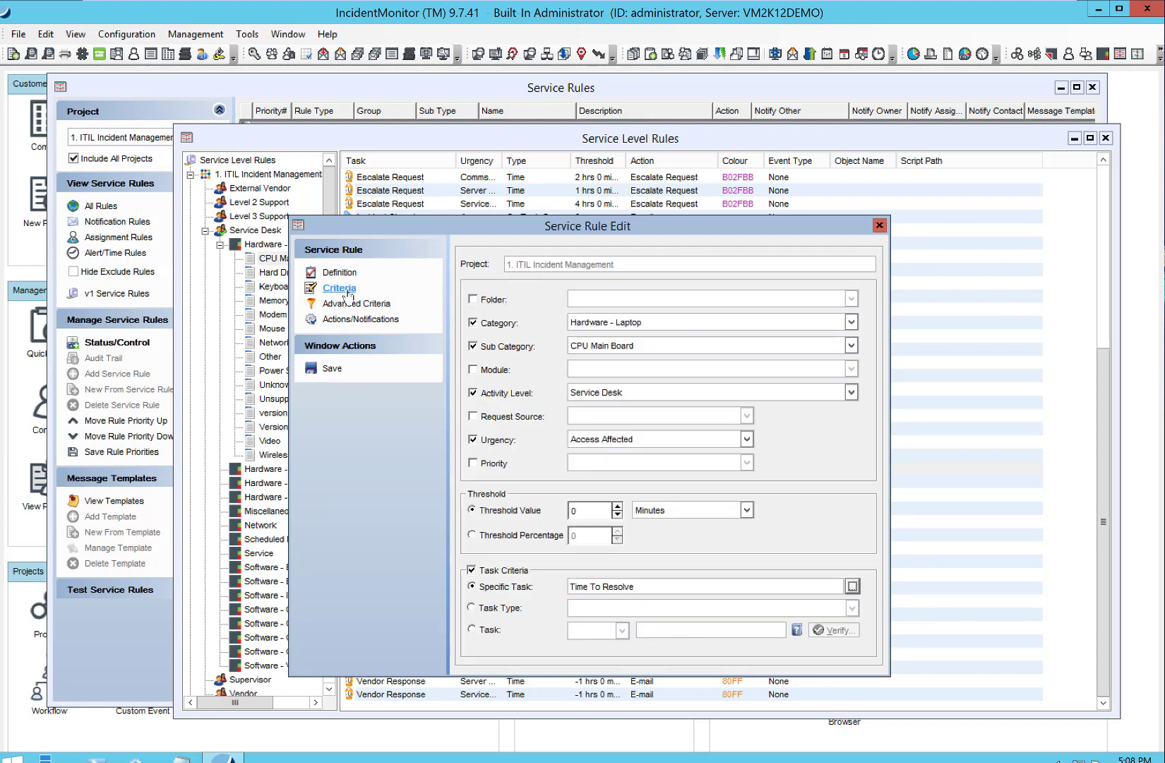
left_click(475, 323)
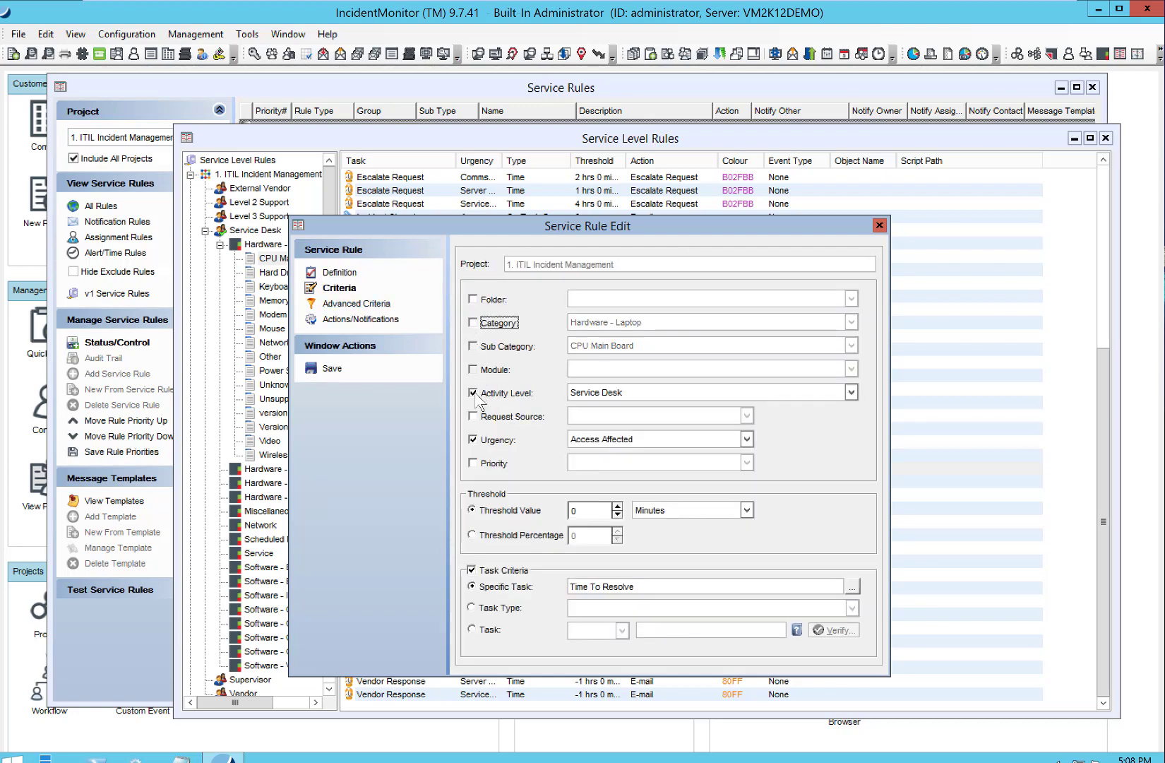
left_click(473, 393)
left_click(473, 439)
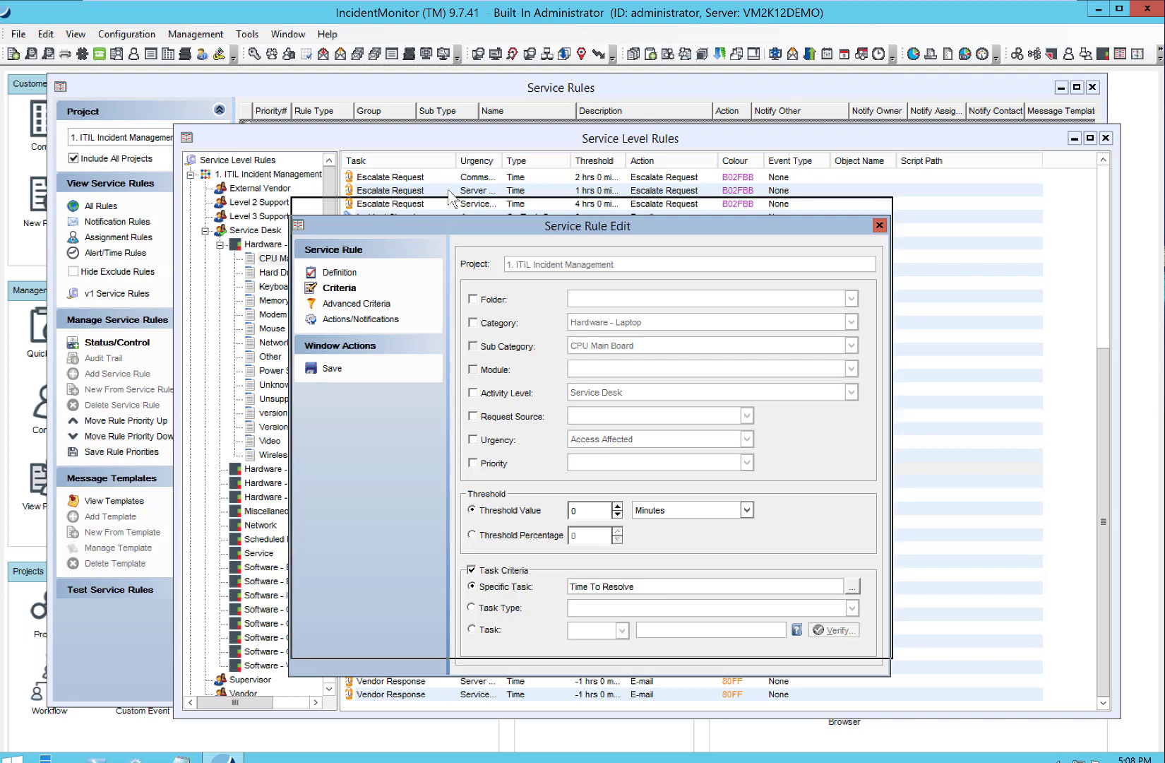
left_click_drag(446, 225, 448, 195)
Give the Time To Resolve rule the description "Time based violation for TTR" and save the rule
left_click(328, 342)
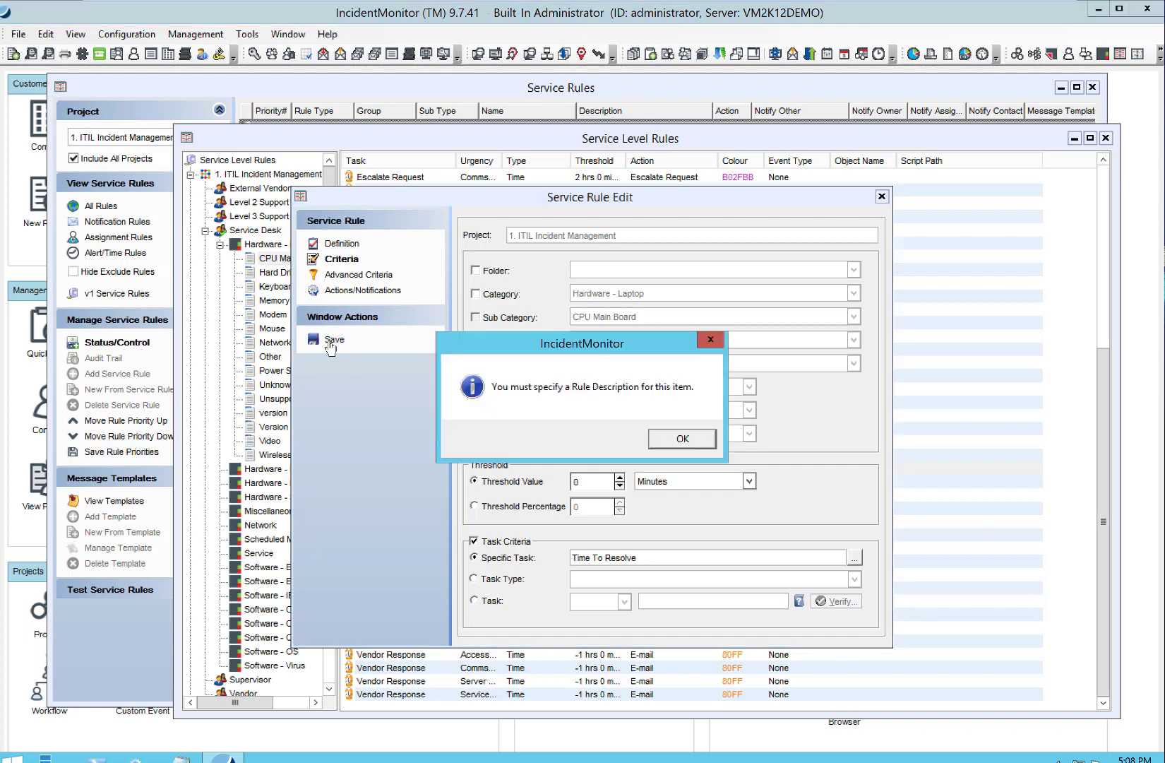
left_click(703, 439)
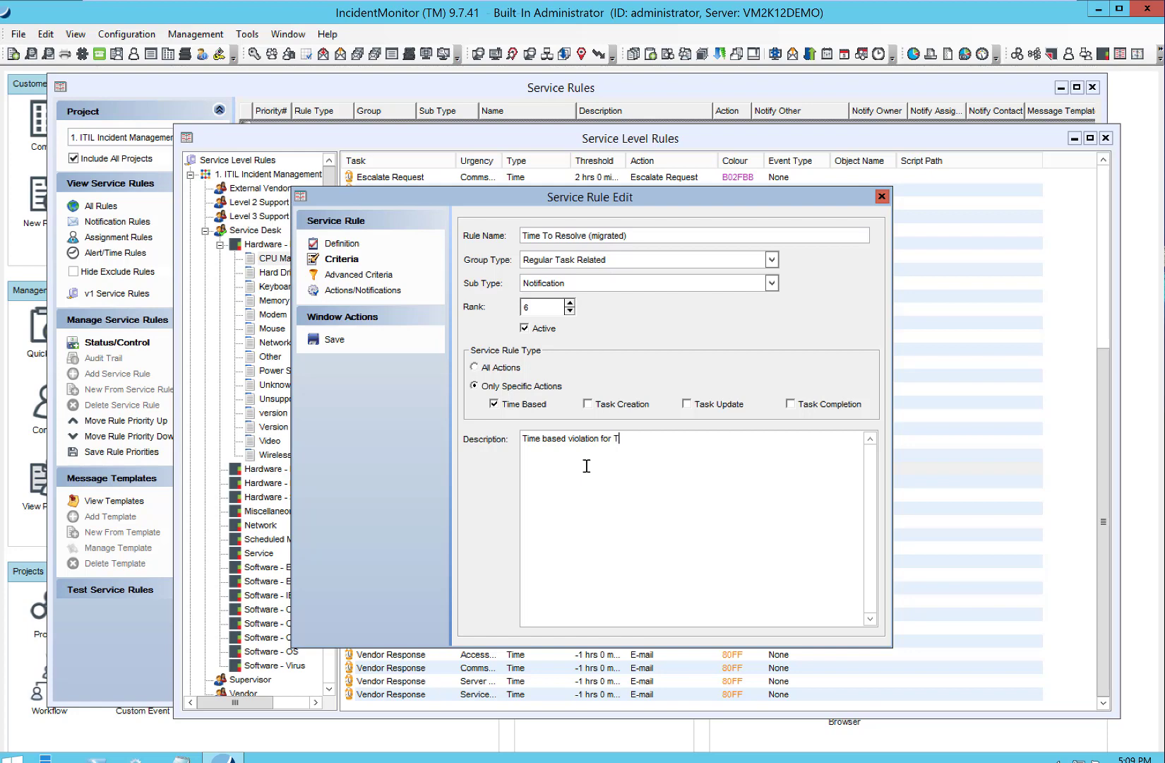
left_click(339, 341)
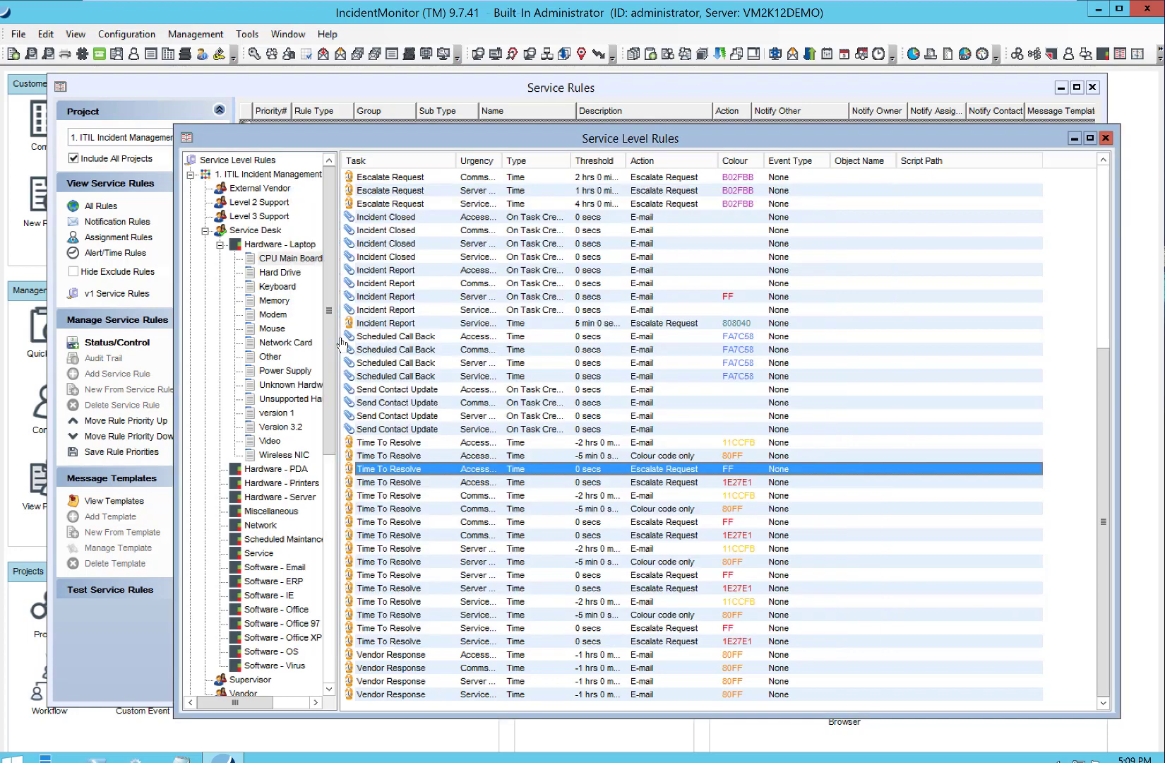
Return to the service rules list, refresh the view of all rules, and select the migrated Time To Resolve rule
left_click(241, 94)
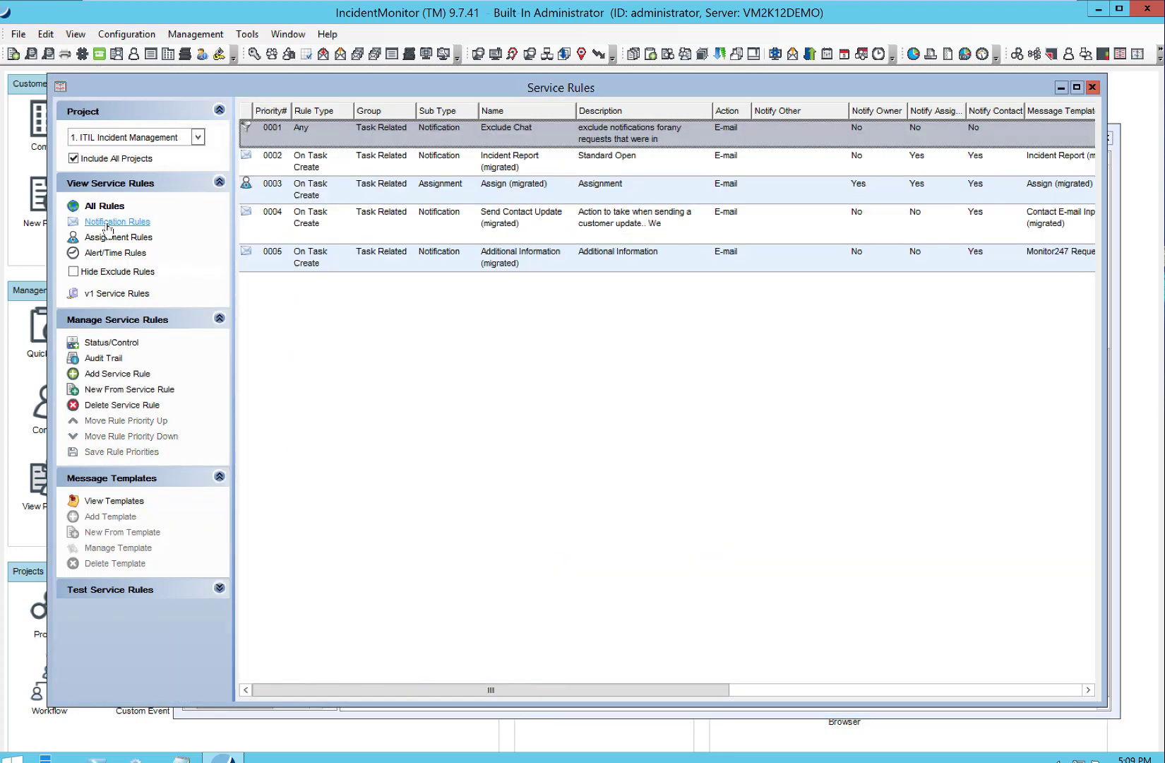
left_click(108, 223)
left_click(104, 207)
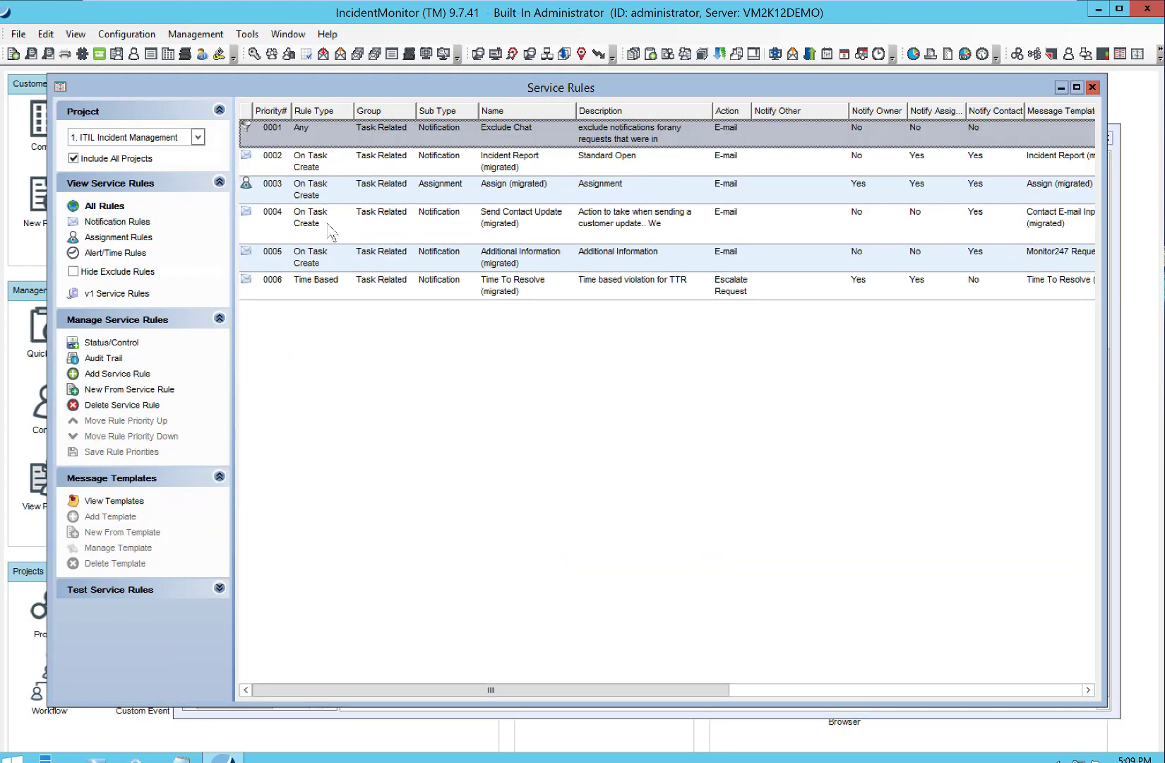
left_click(374, 284)
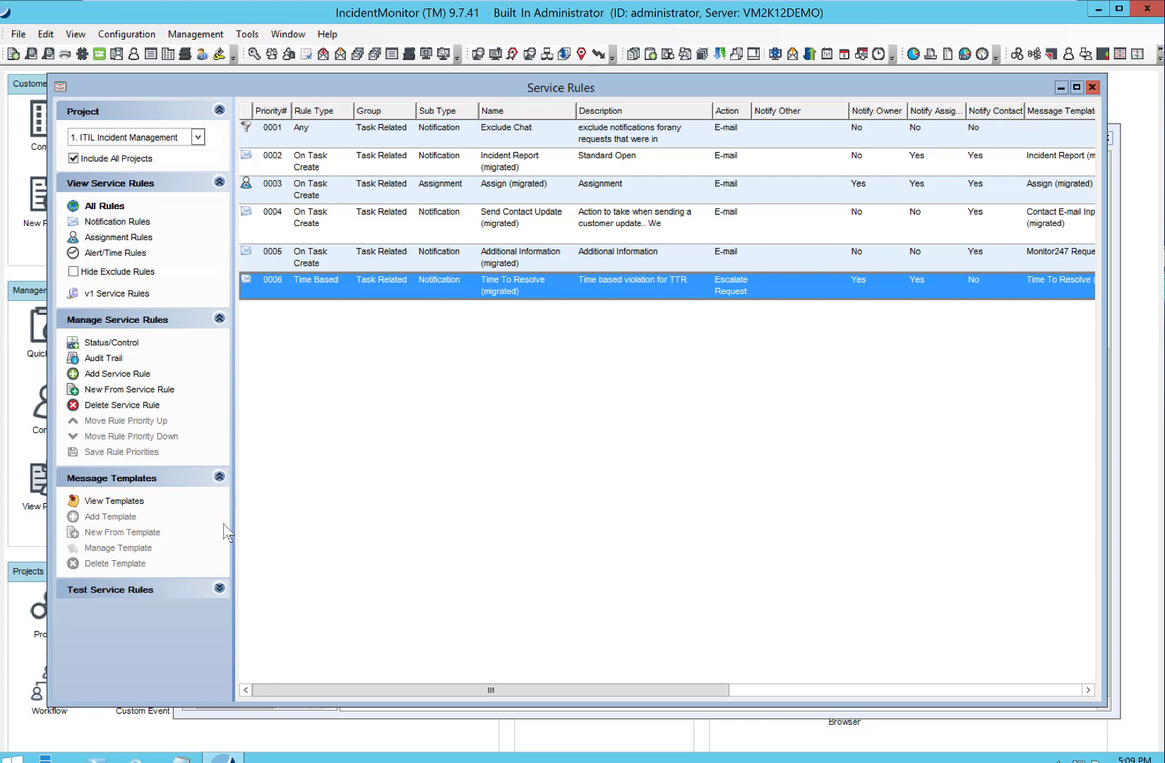
Expand the service rule testing options and try to load request itili1553 for the simulation
left_click(221, 592)
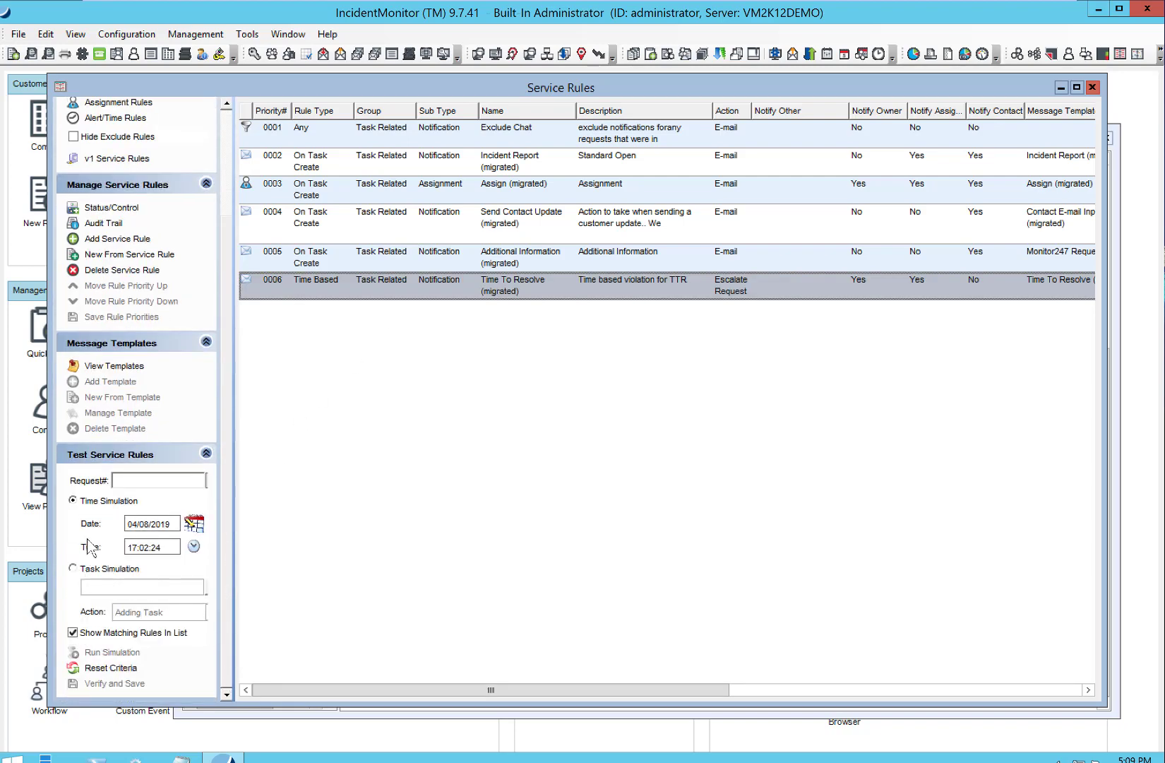
left_click(129, 481)
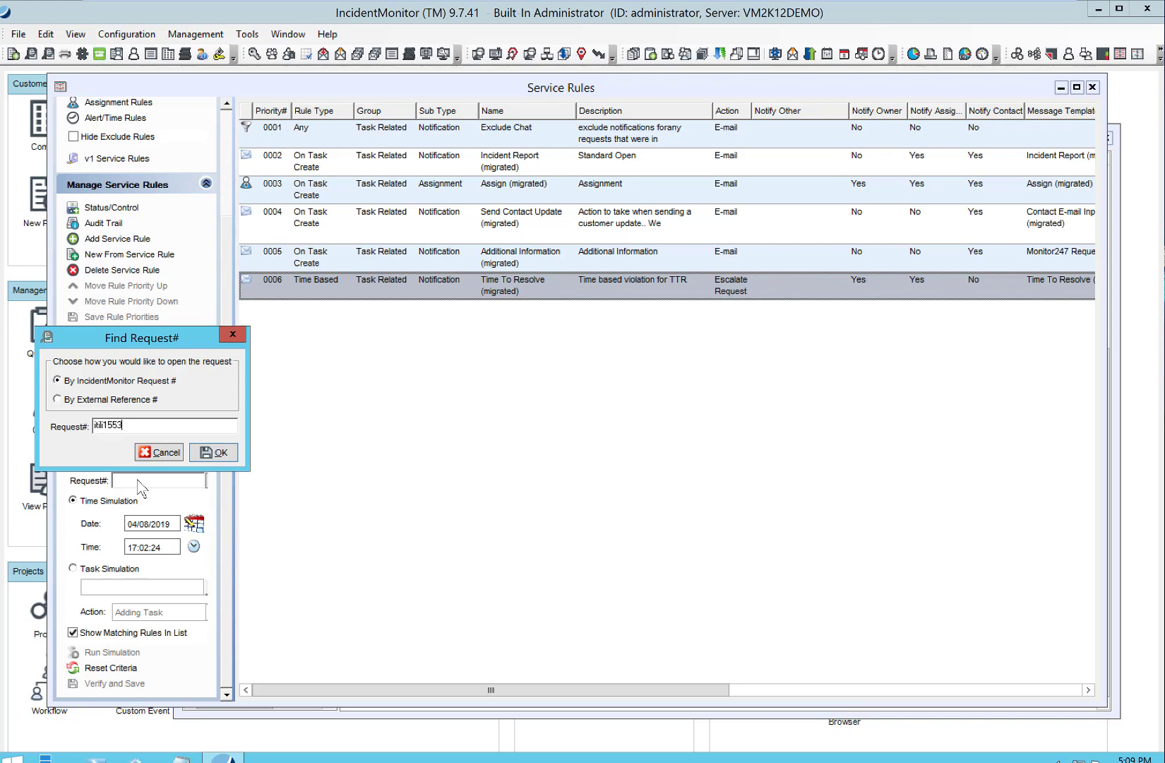
left_click(216, 453)
left_click(709, 437)
left_click(154, 424)
left_click(213, 454)
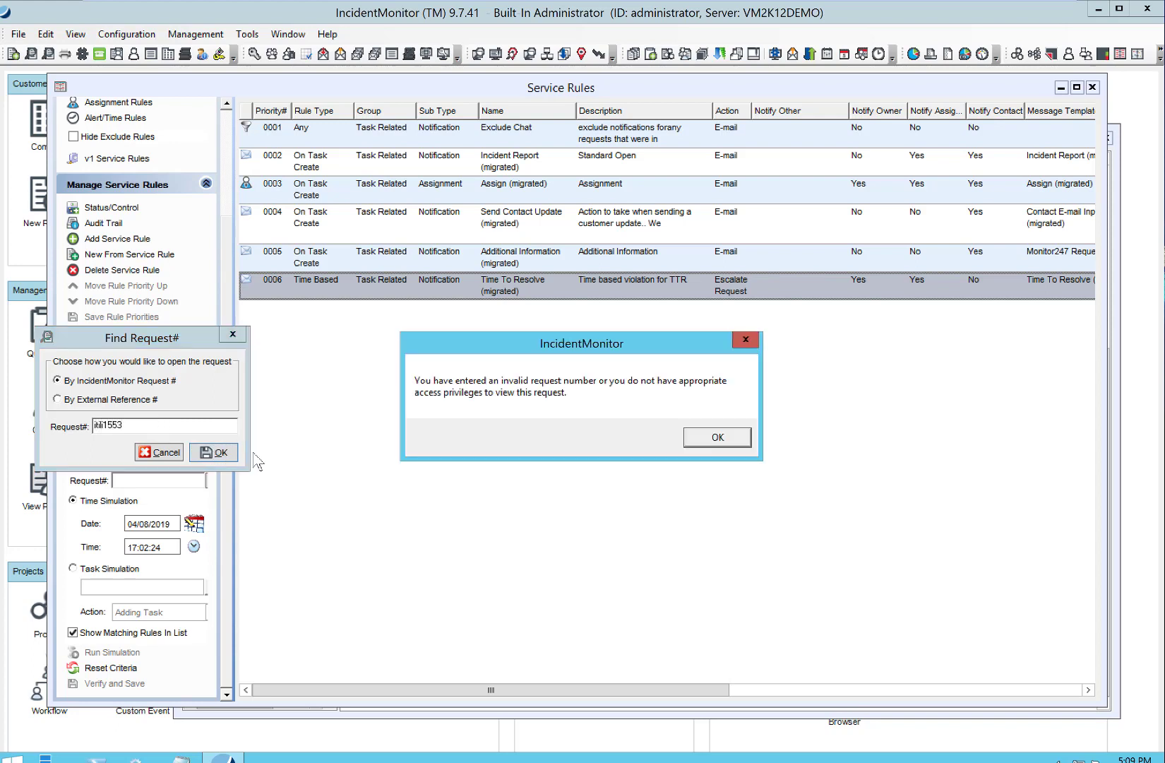
left_click(718, 438)
left_click(148, 422)
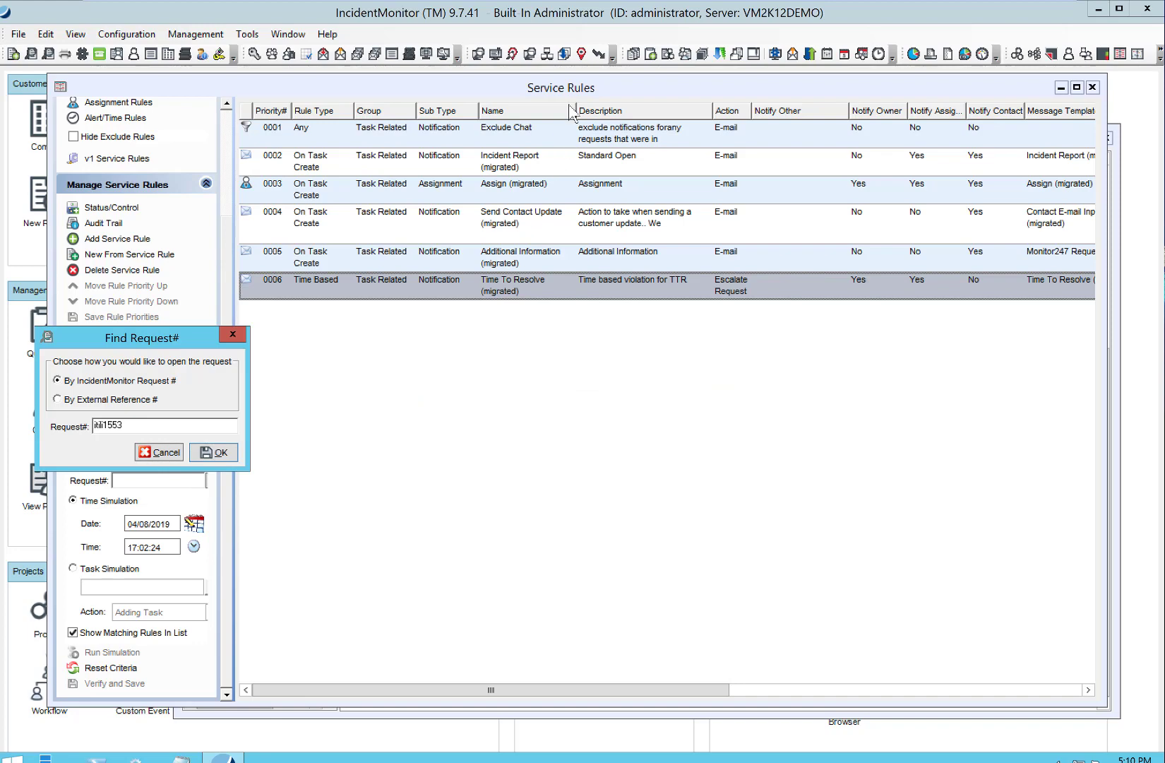
Minimize the virtual machine window, return to the request lookup, and load request ITILI1153 for the simulation
mouse_move(811, 6)
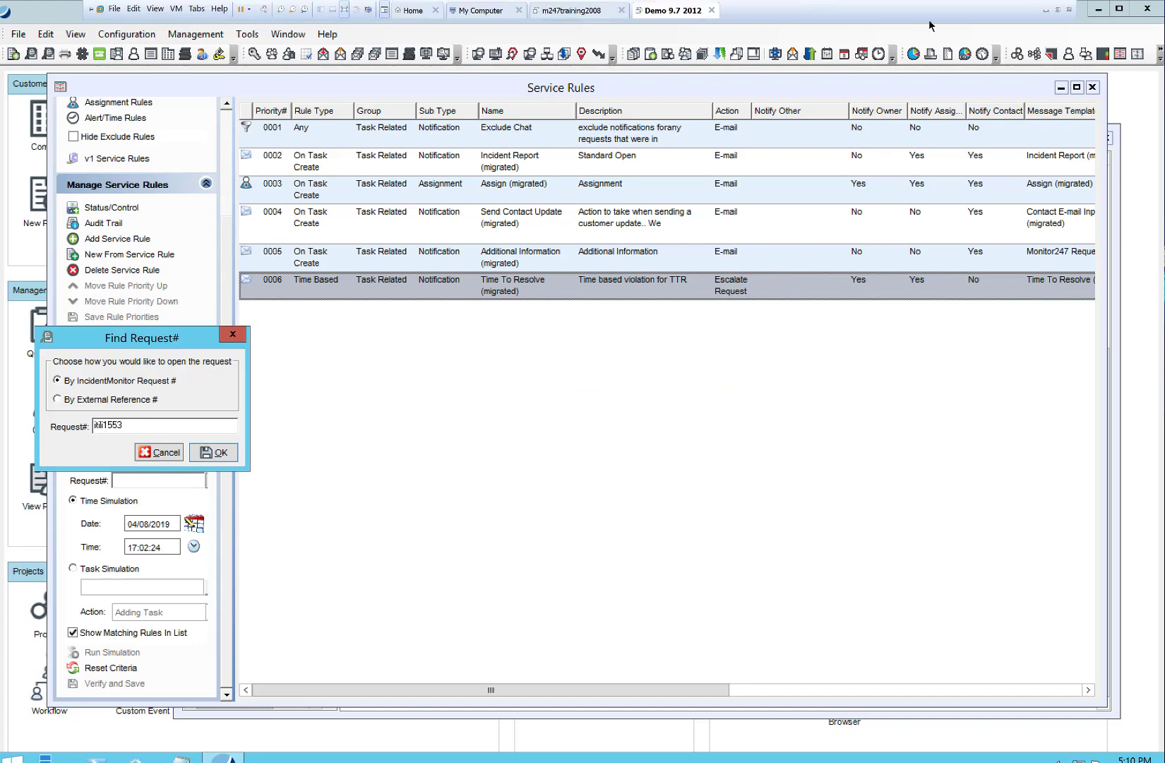
left_click(1045, 12)
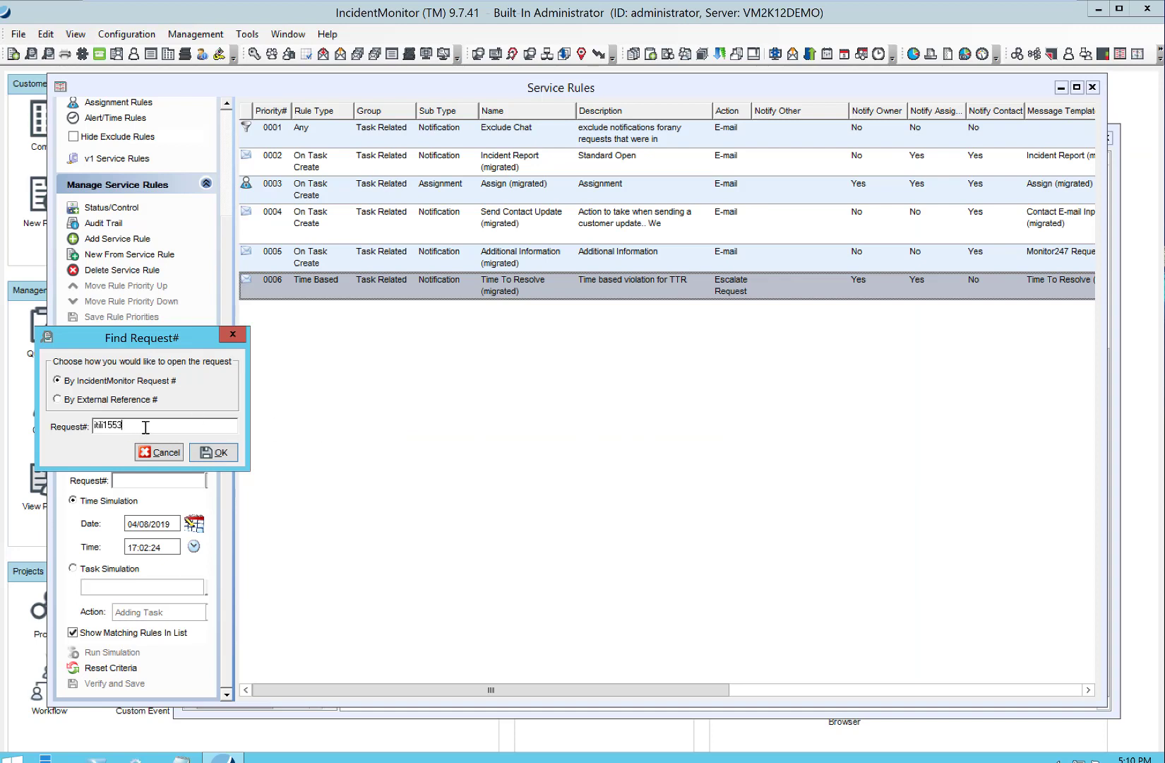
type("1")
left_click(212, 452)
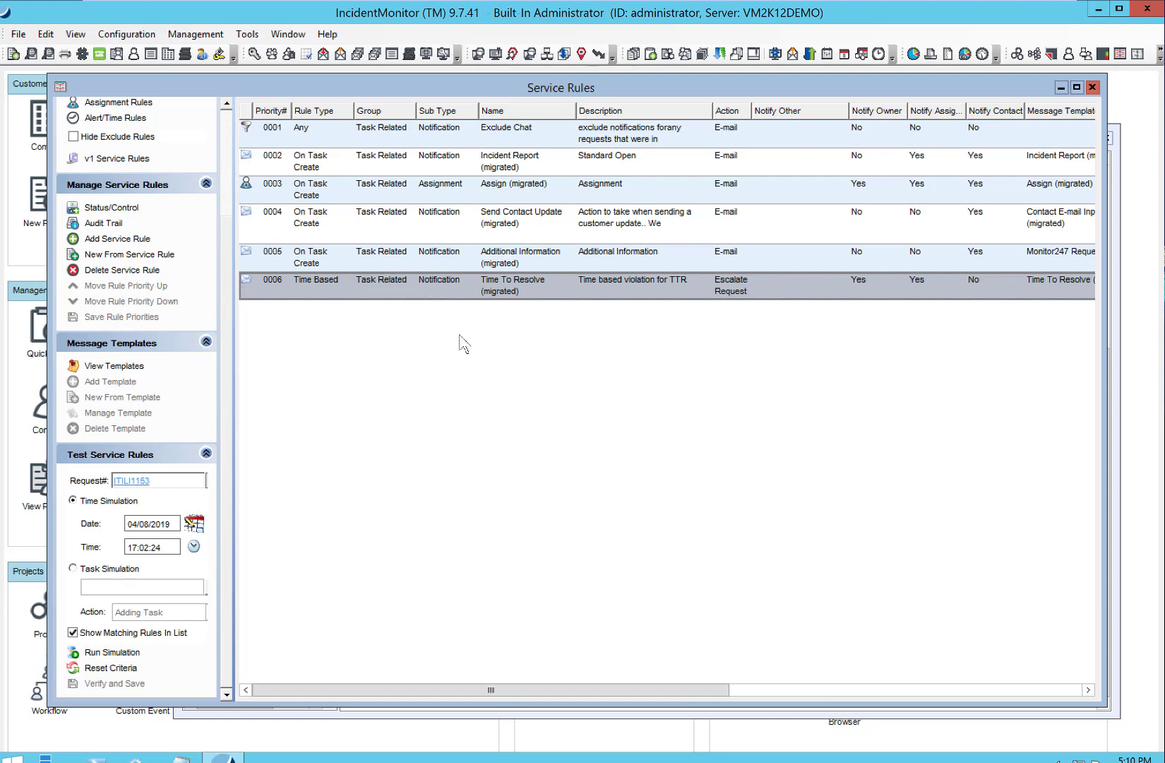
Look over the rules' criteria columns and set up a task simulation for adding the Send Contact Update task
left_click_drag(600, 693, 919, 687)
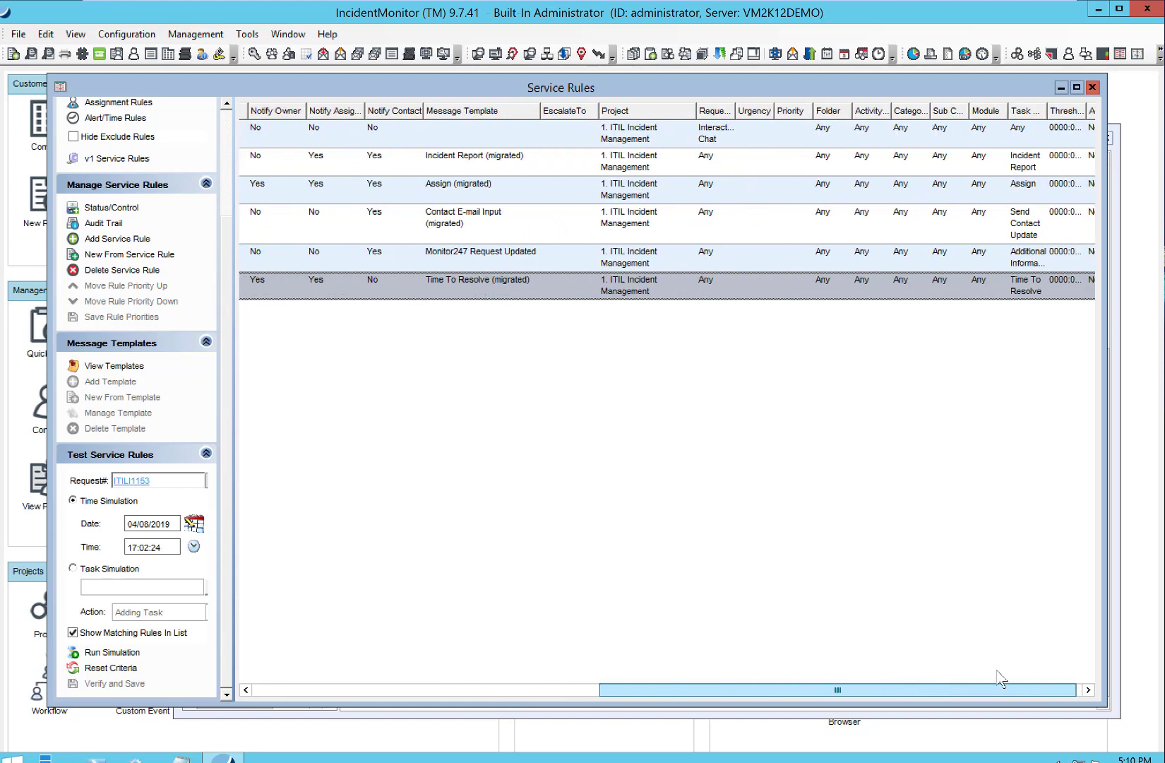
left_click_drag(728, 681, 381, 659)
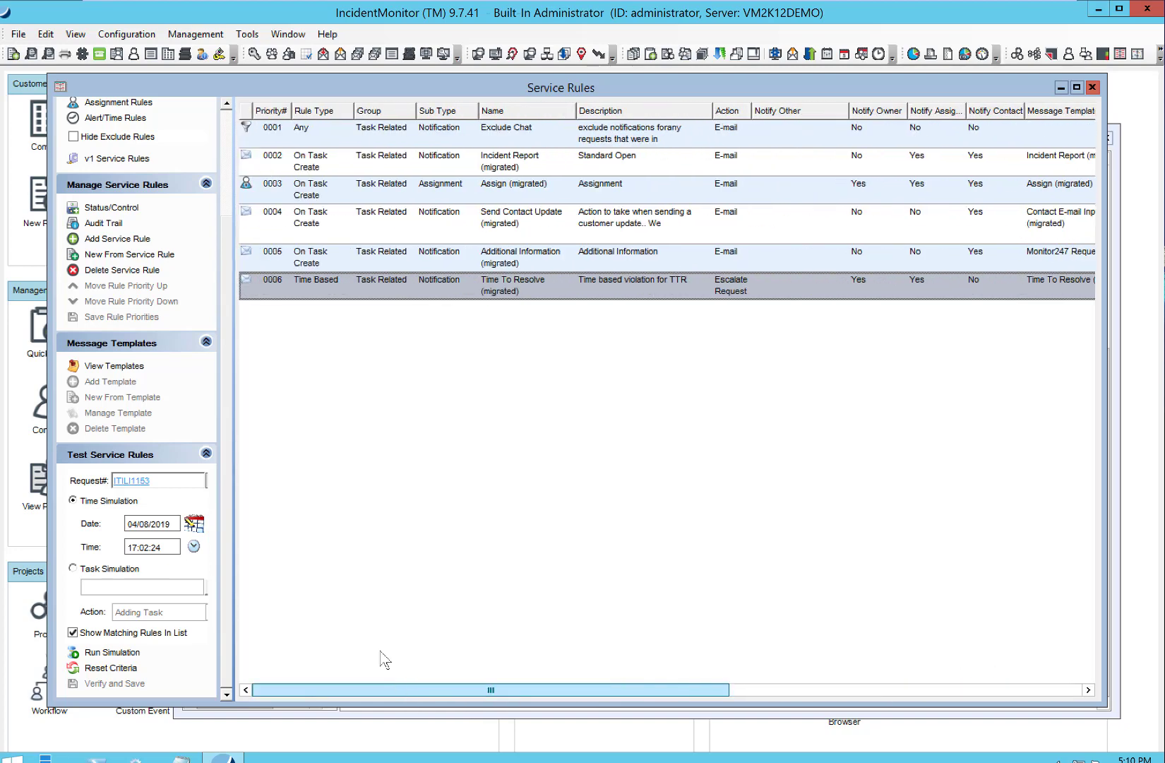
left_click(75, 569)
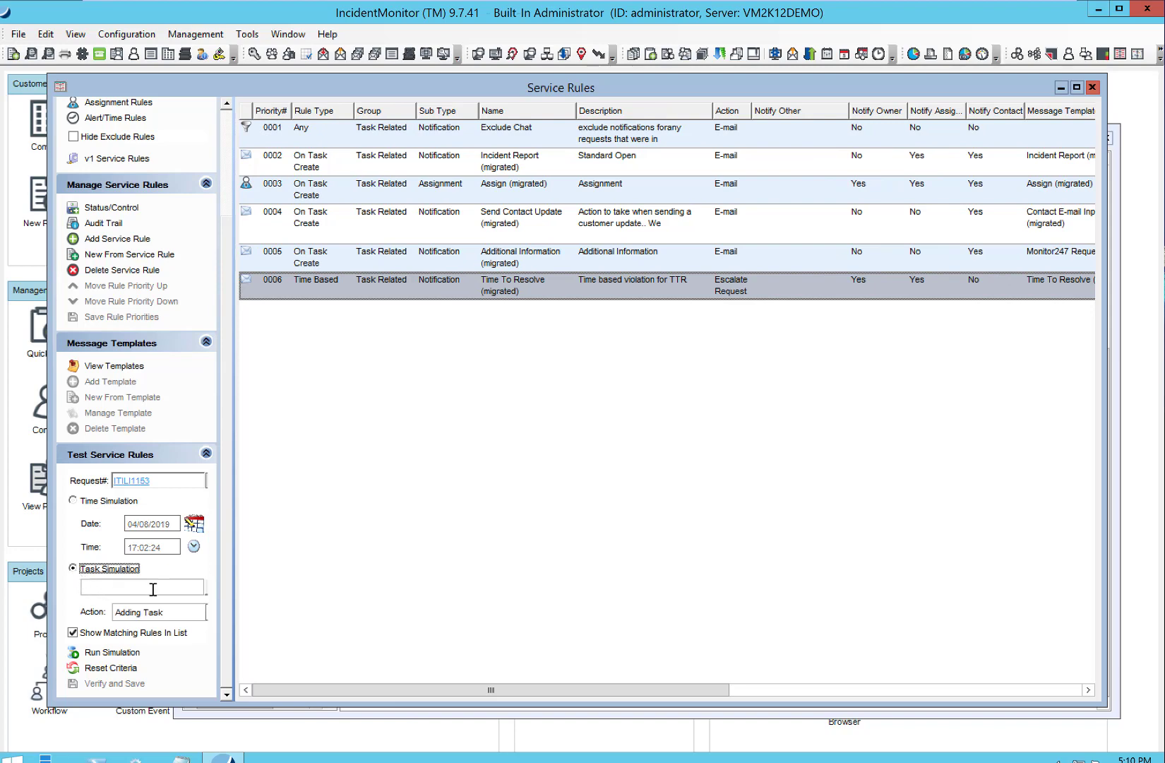
left_click(203, 587)
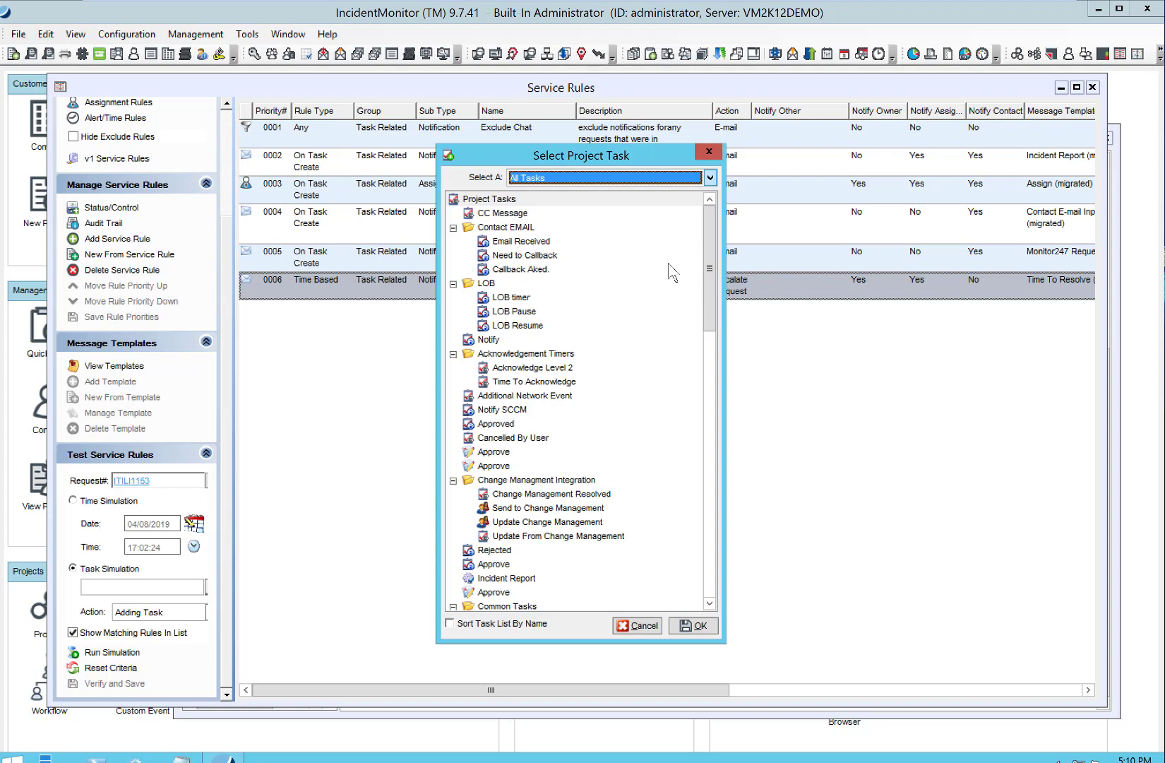
left_click_drag(713, 267, 716, 372)
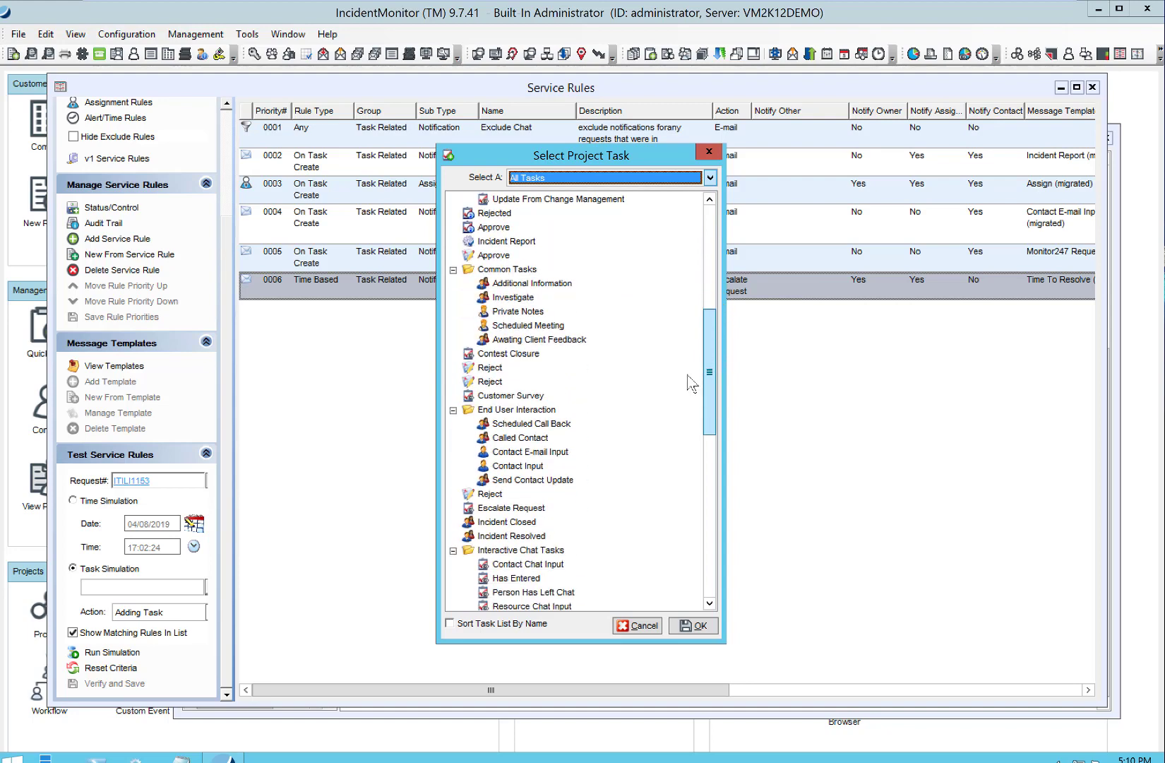
double_click(541, 483)
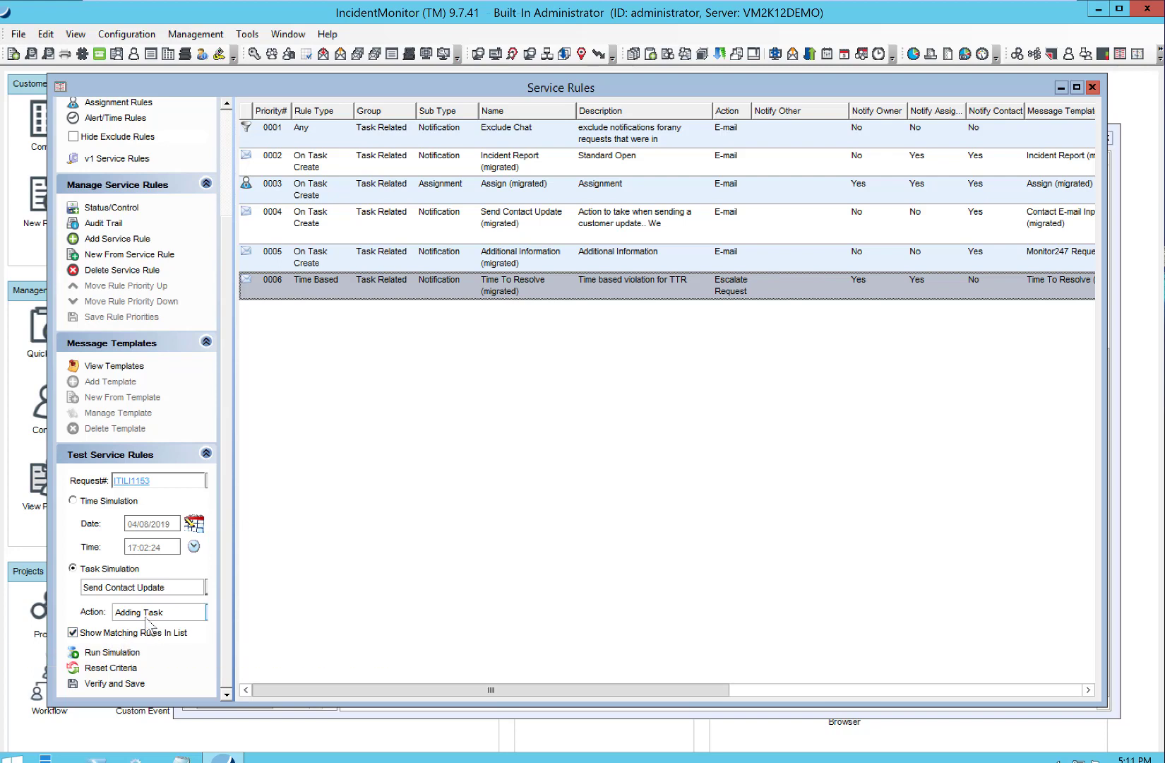
left_click(199, 612)
left_click(196, 611)
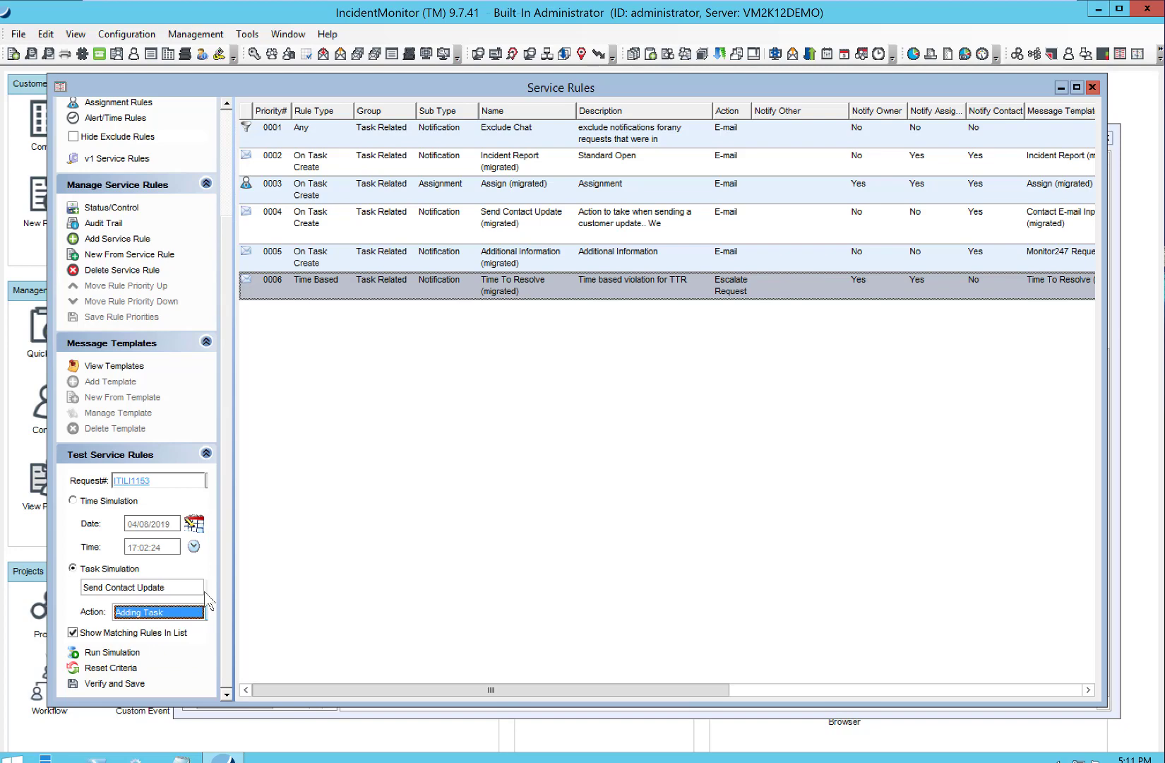
Change the simulated task to Additional Information from the Common Tasks group
left_click(205, 590)
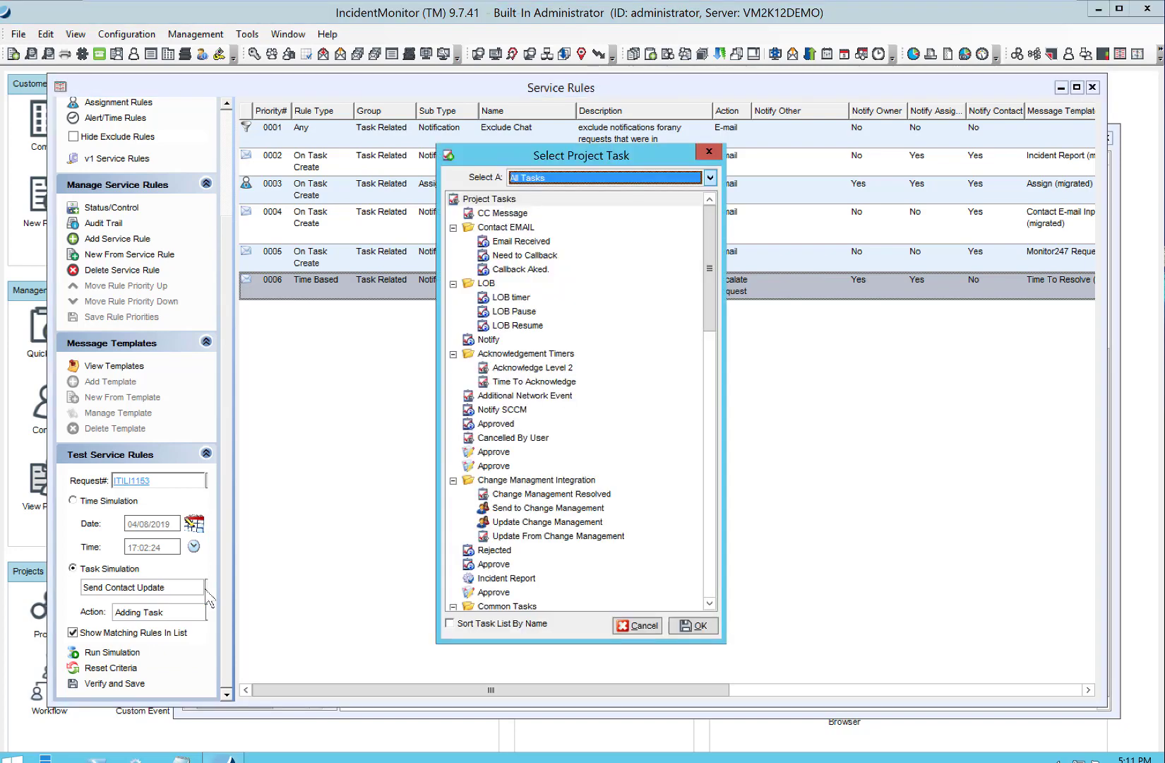
left_click_drag(710, 287, 713, 371)
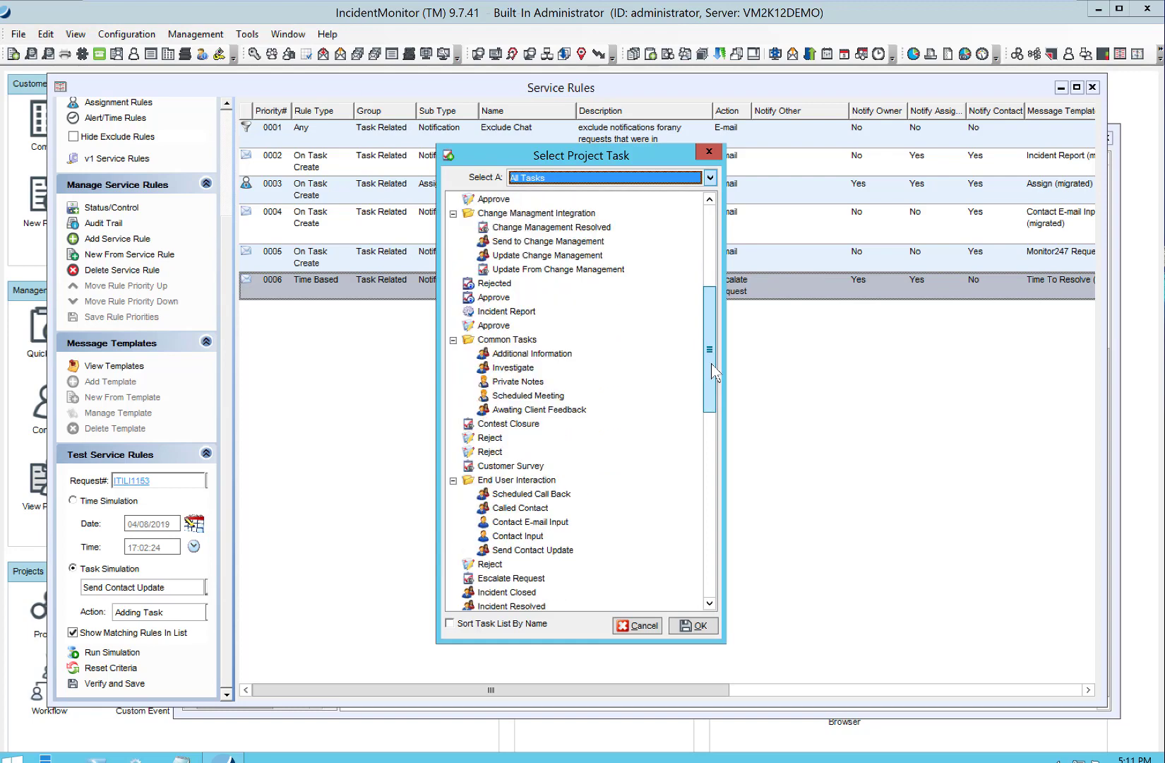
double_click(557, 353)
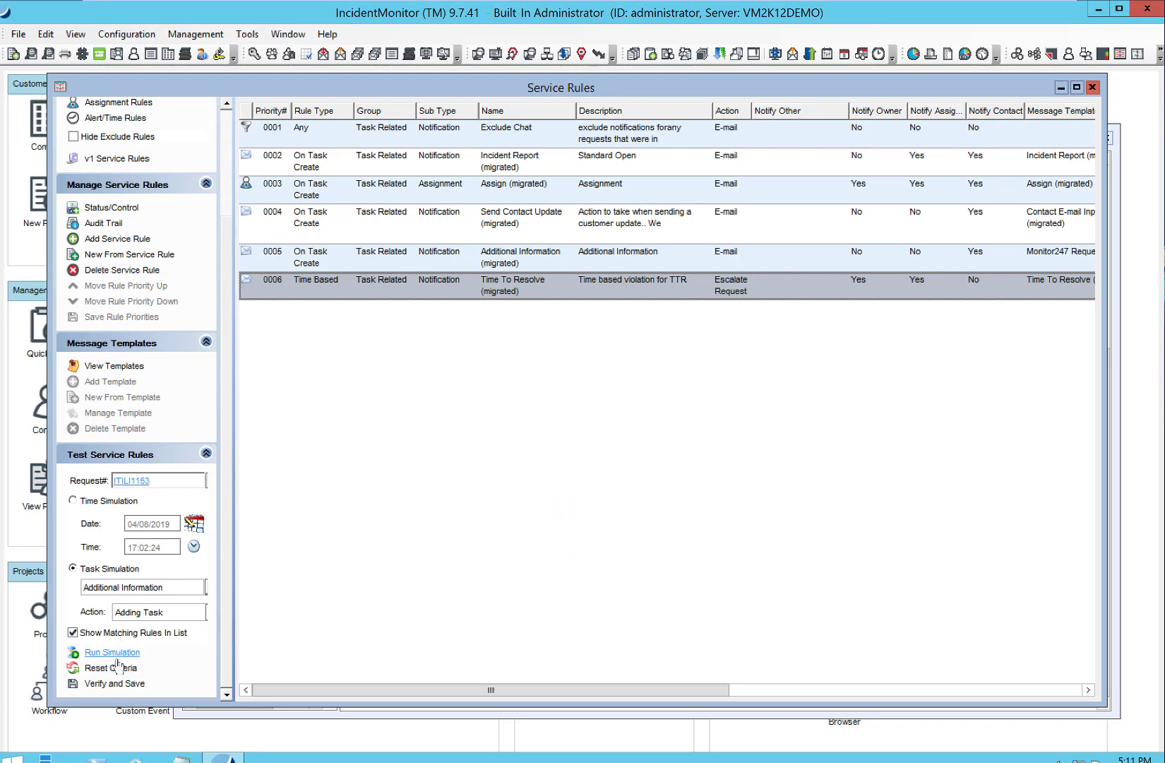
Verify and save the project's service rules, and run the Additional Information task simulation
left_click(107, 684)
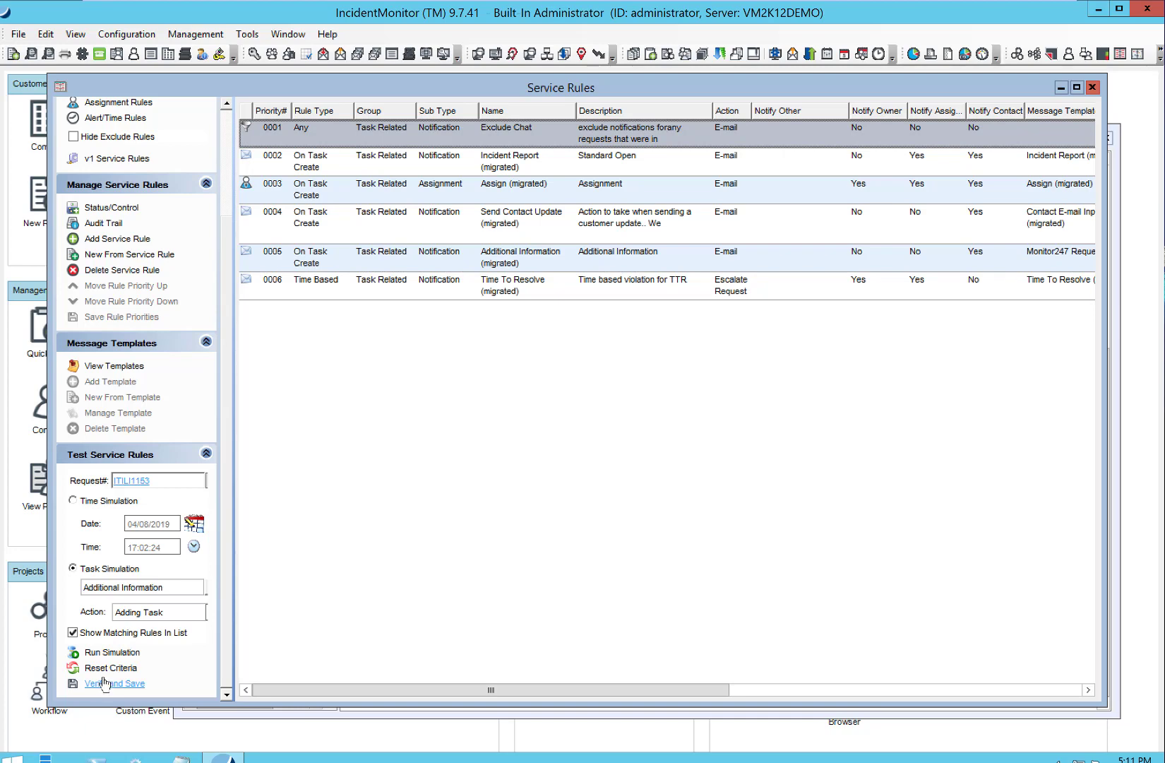
left_click(734, 439)
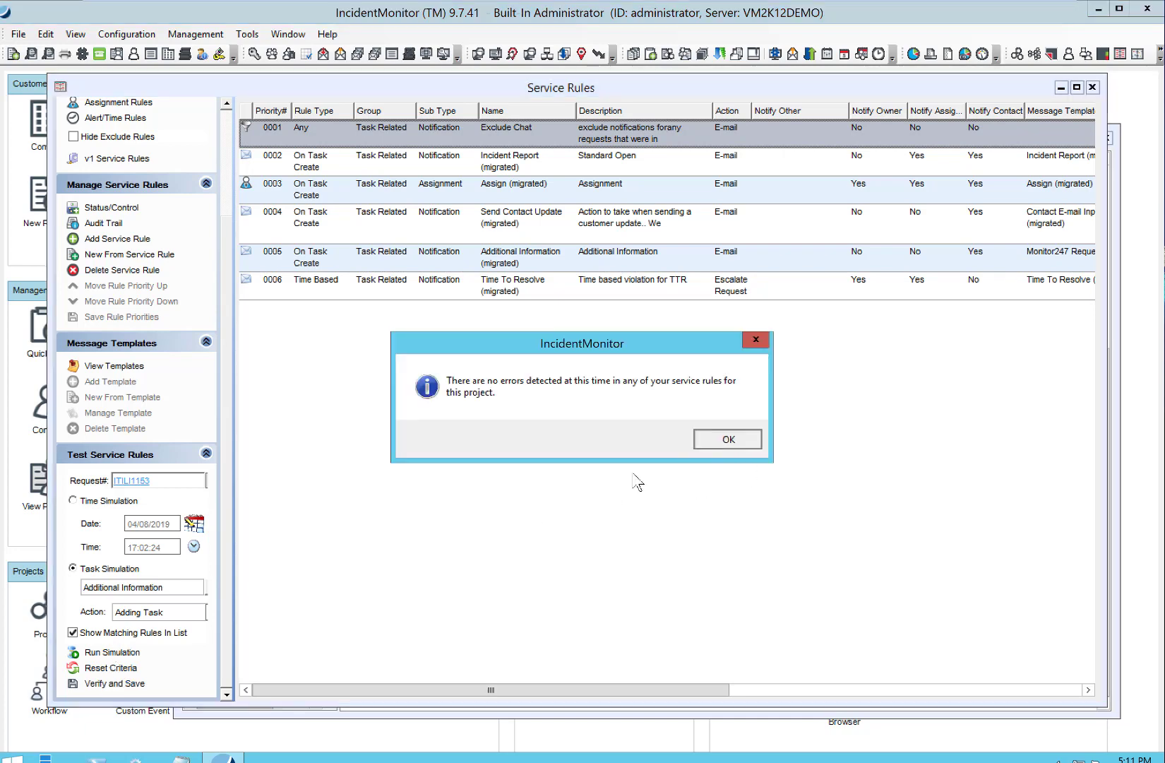
left_click(110, 653)
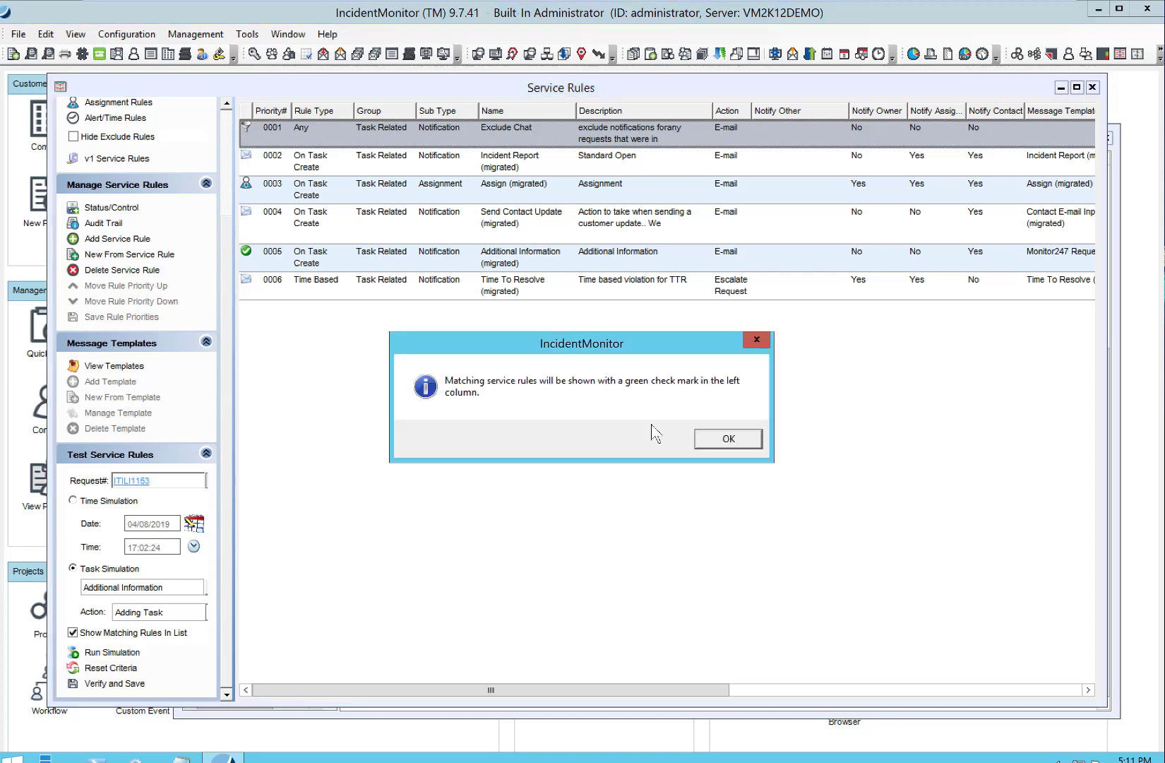
left_click(722, 445)
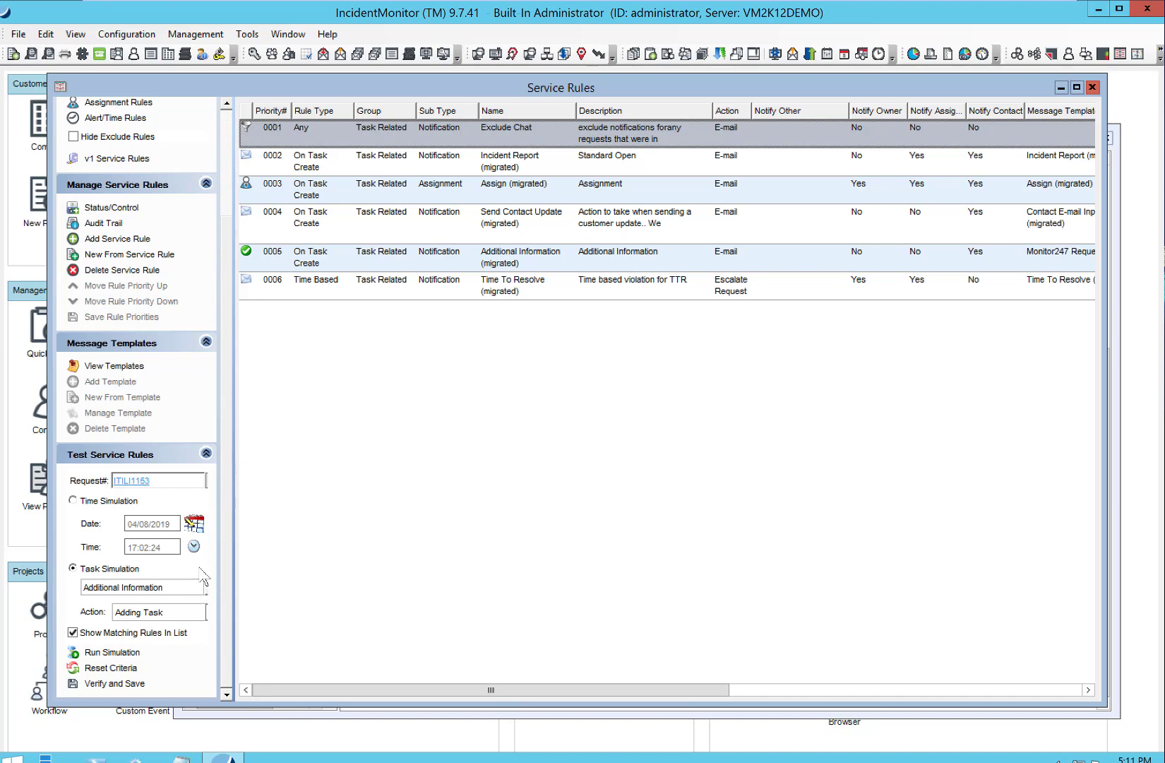
Look through the projects available for service rules and keep 1. ITIL Incident Management selected
scroll(229, 276, "up", 3)
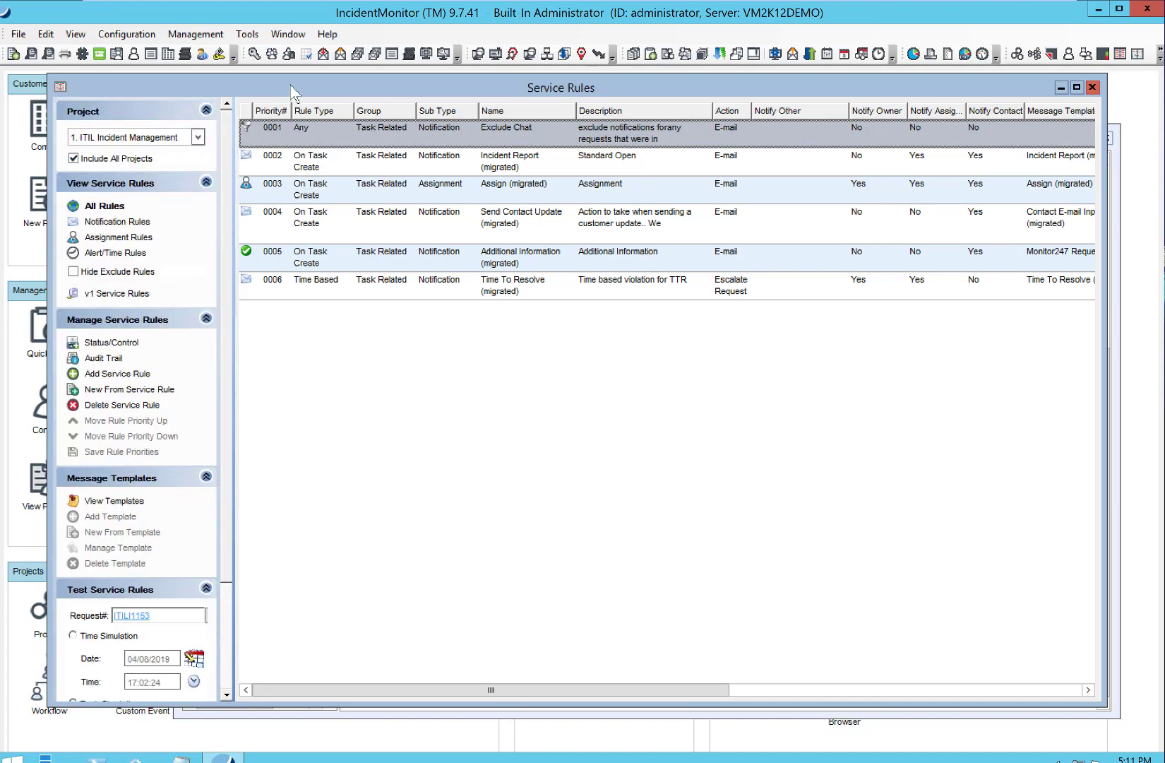
left_click_drag(272, 85, 252, 84)
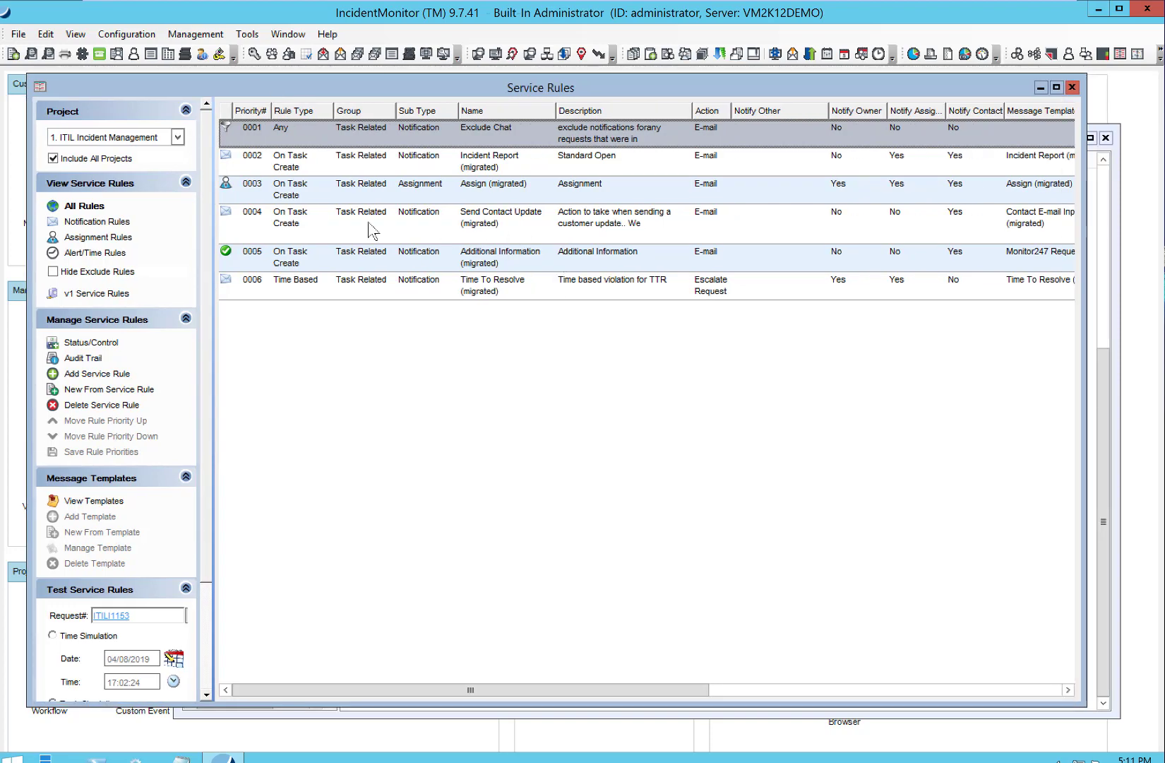
left_click(178, 137)
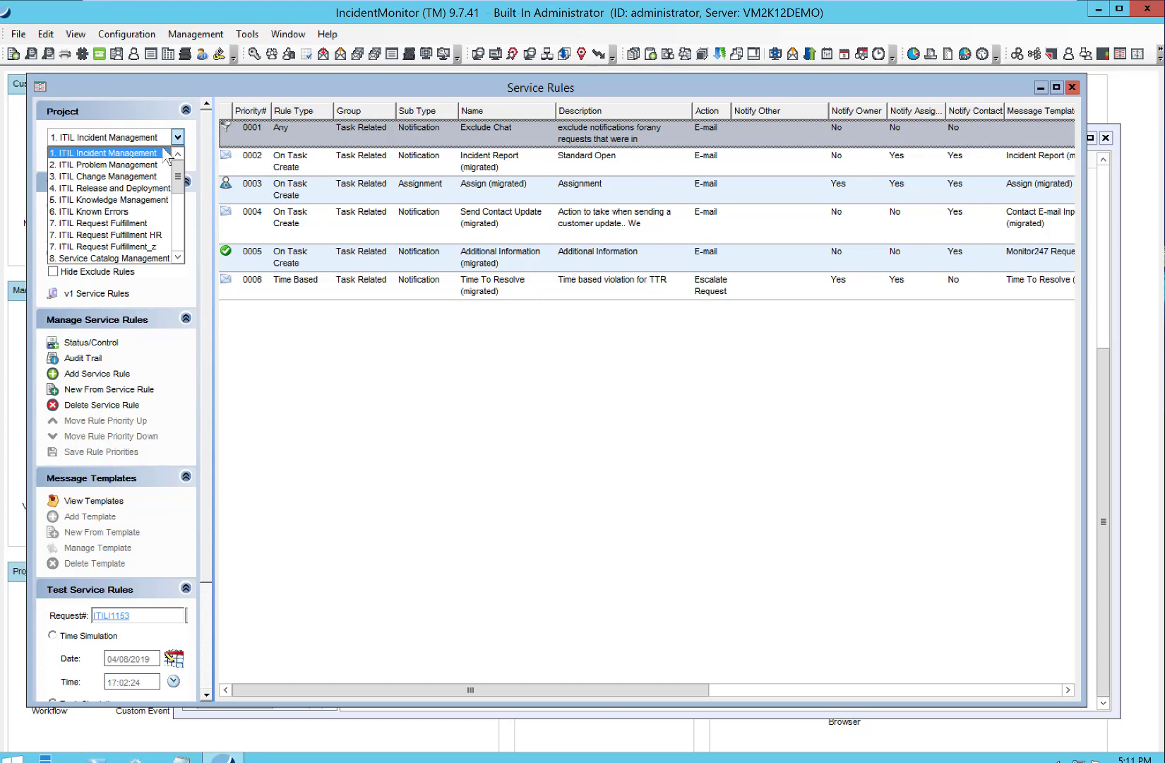
left_click(163, 151)
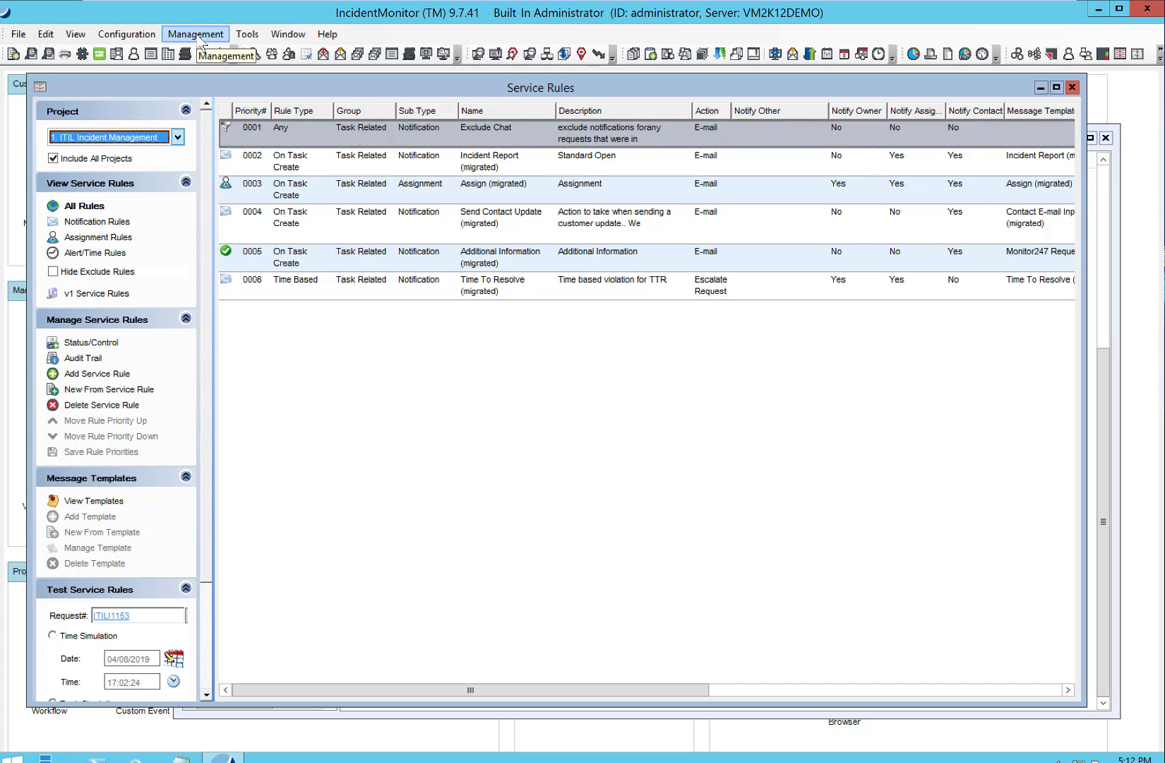
Look through Outbound Message Processing's criteria, contacts, message, attachments and outbound email settings
left_click(126, 34)
mouse_move(240, 120)
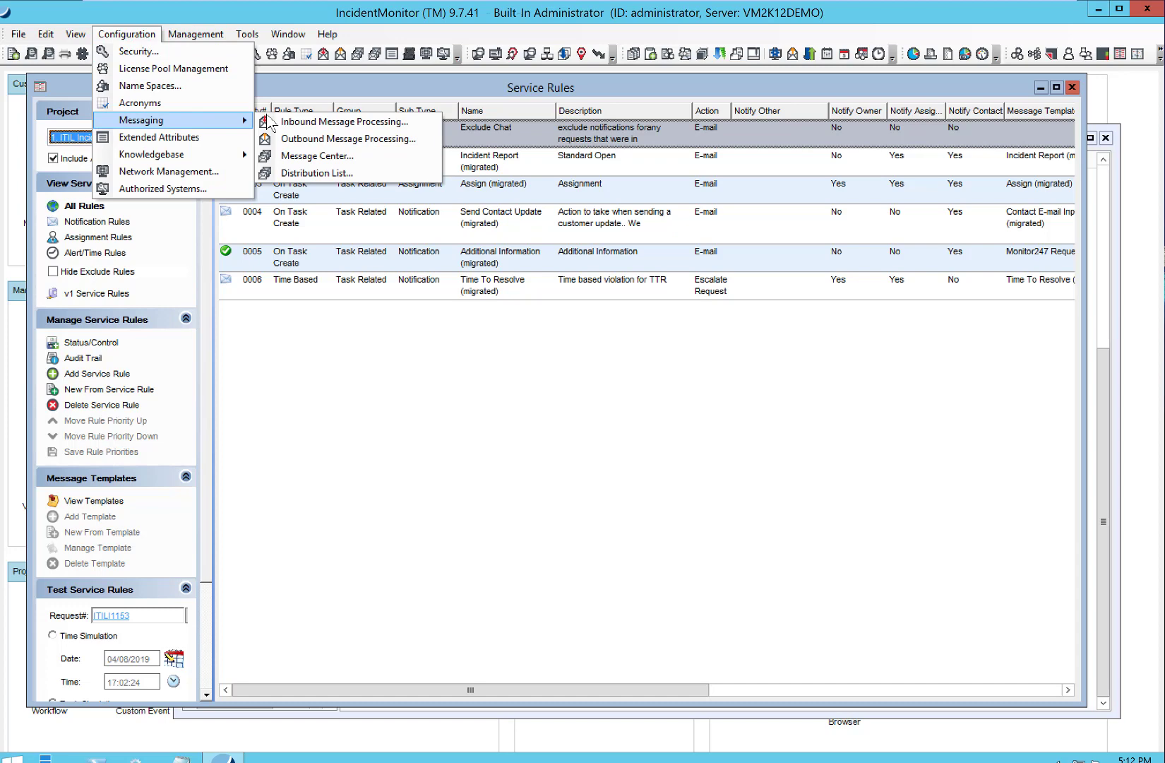
left_click(302, 138)
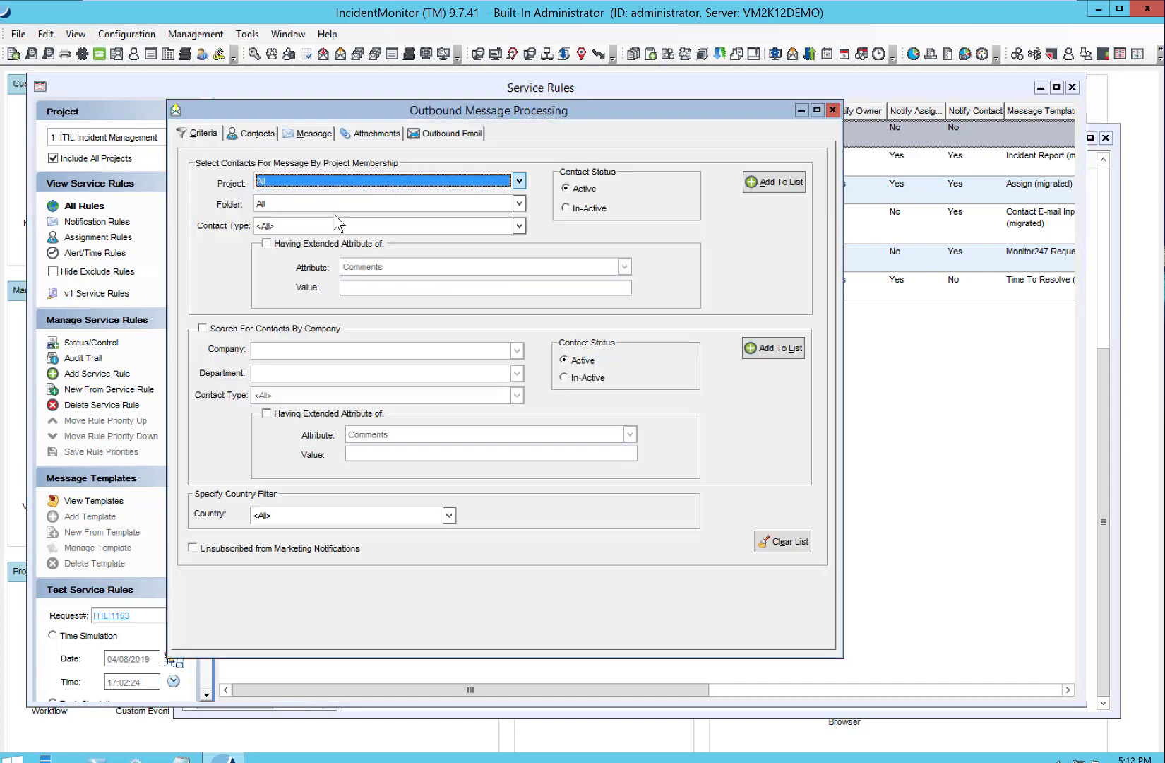
left_click(248, 135)
left_click(306, 133)
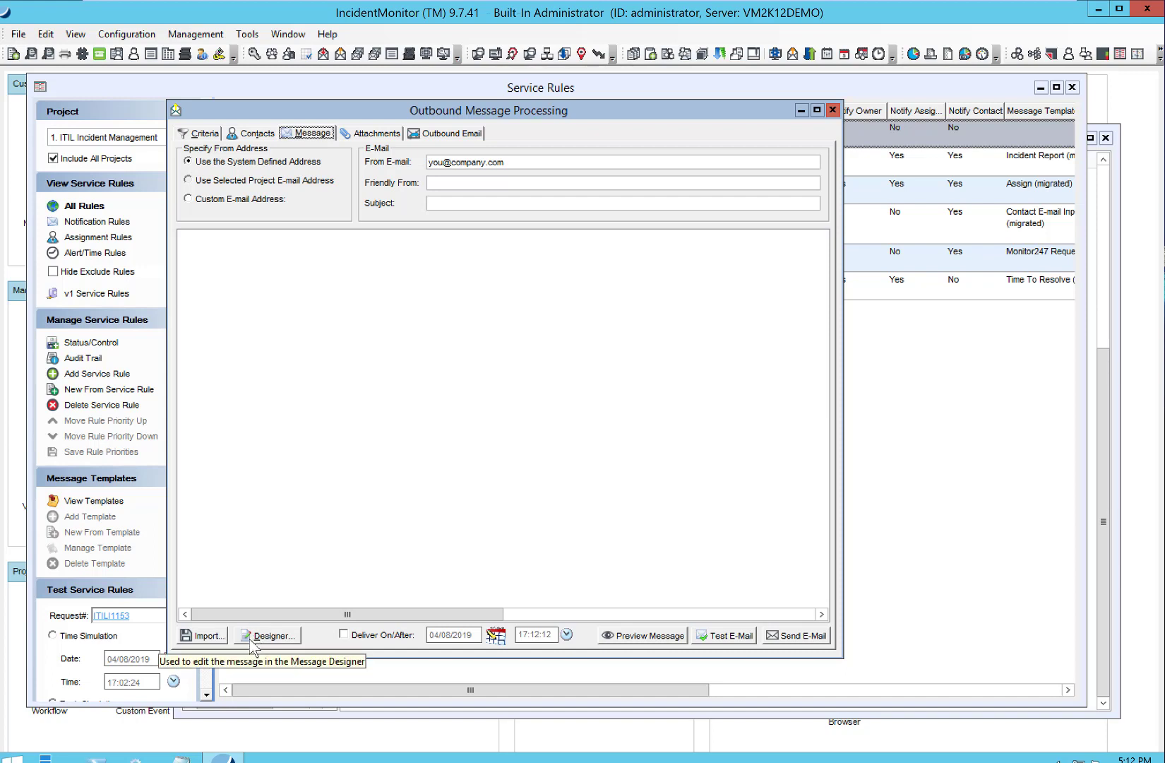
left_click(372, 133)
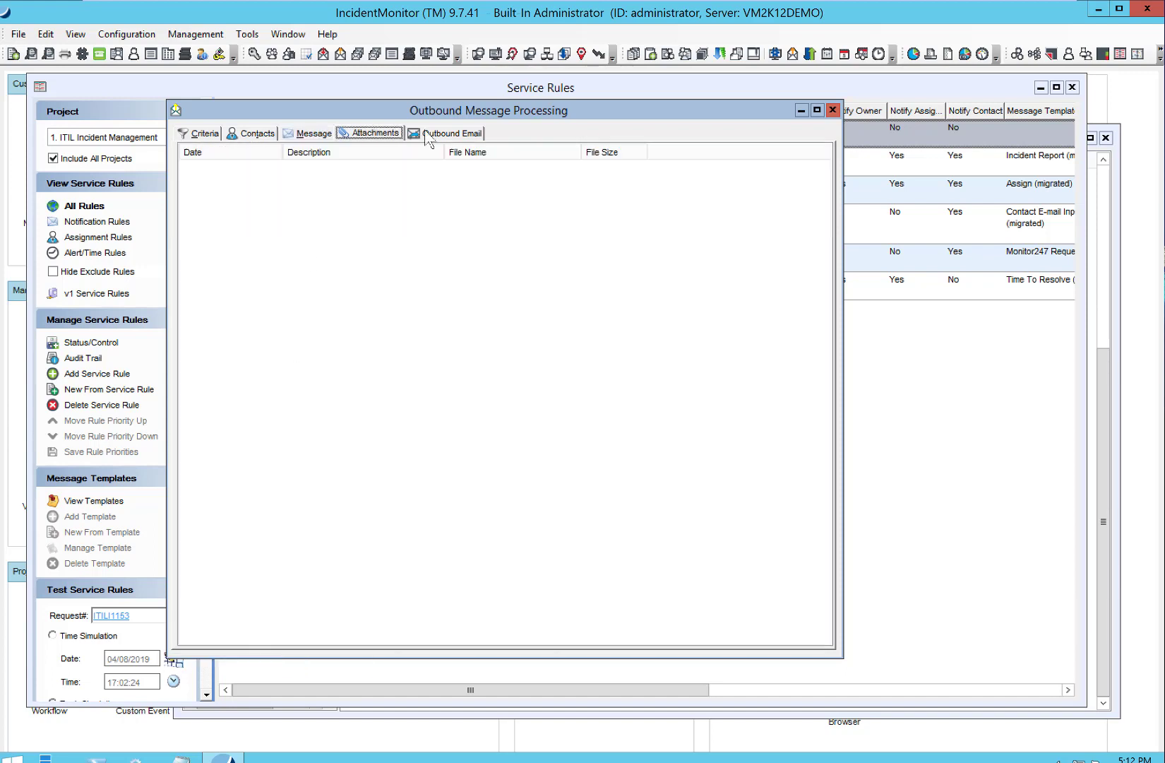
left_click(441, 135)
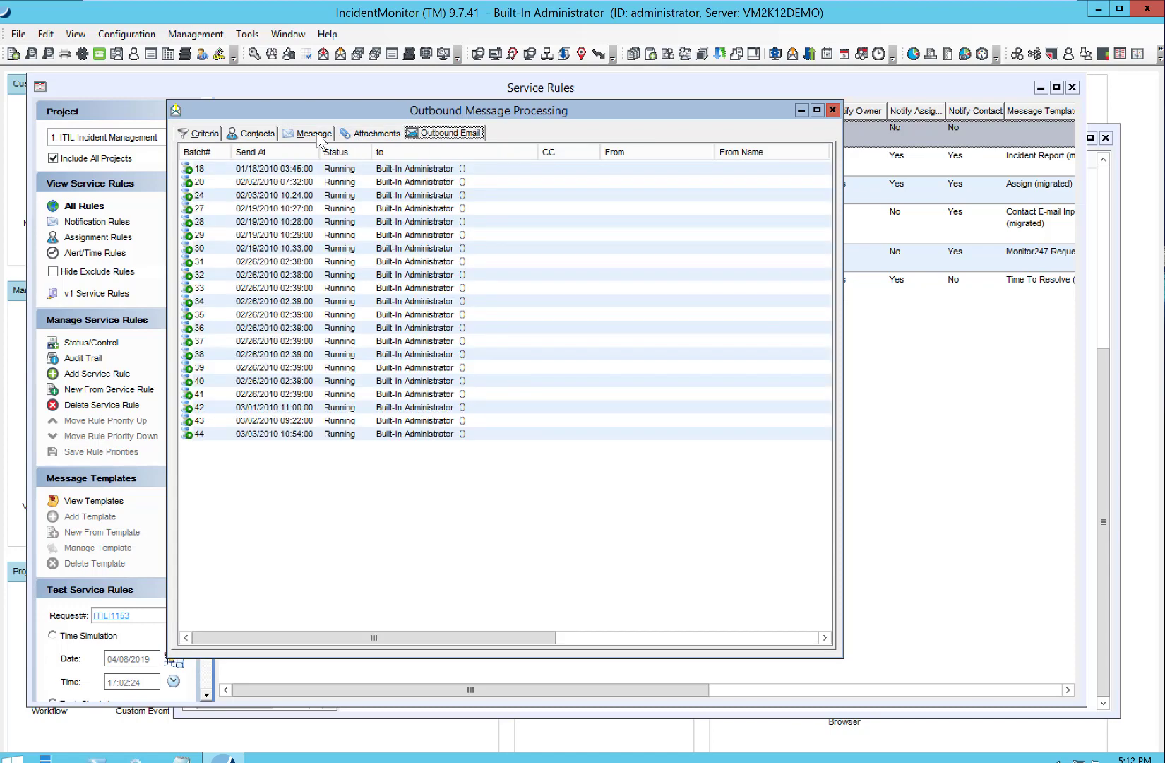
left_click(316, 133)
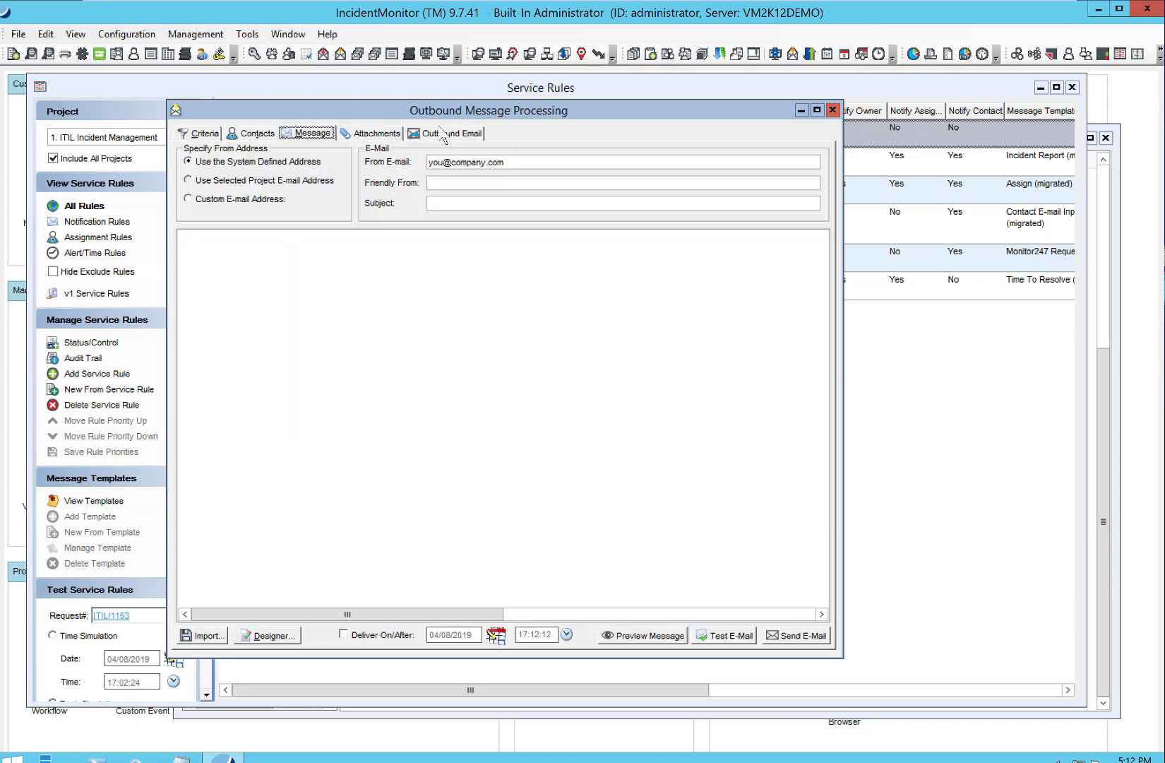
left_click(833, 110)
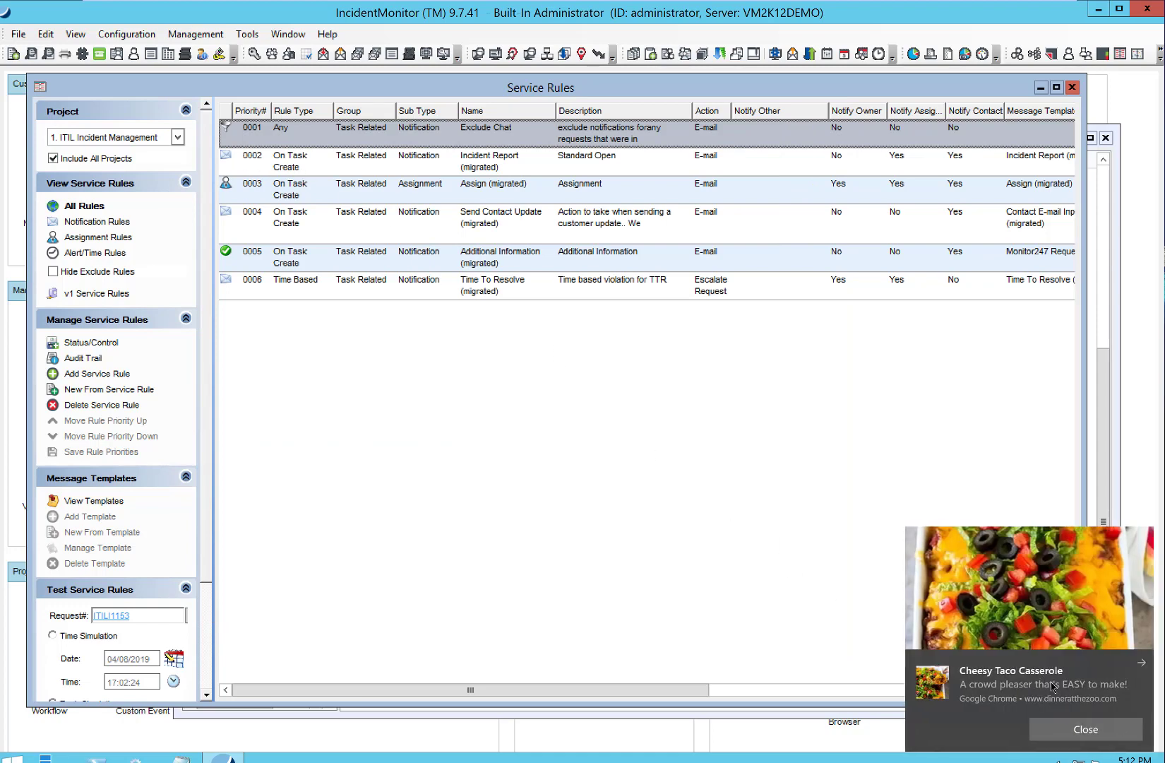
Dismiss the browser notification and close the Service Rules and Service Level Rules windows
left_click(1091, 734)
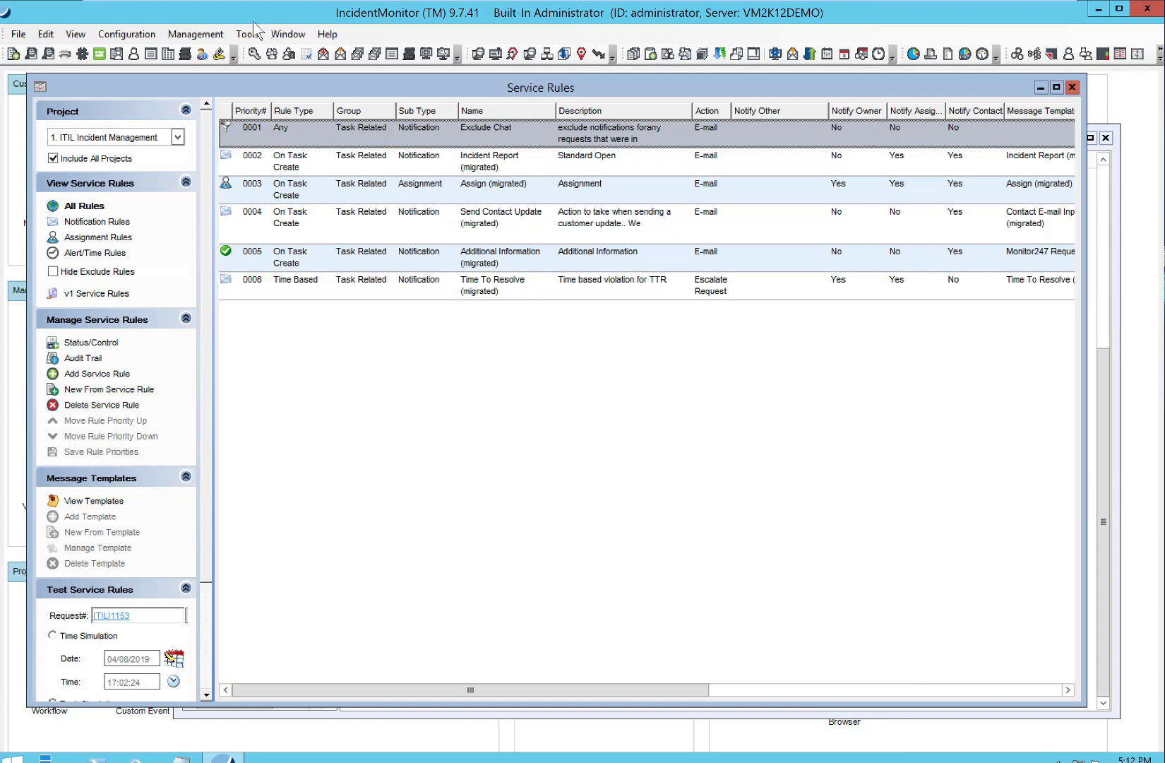
left_click(1072, 88)
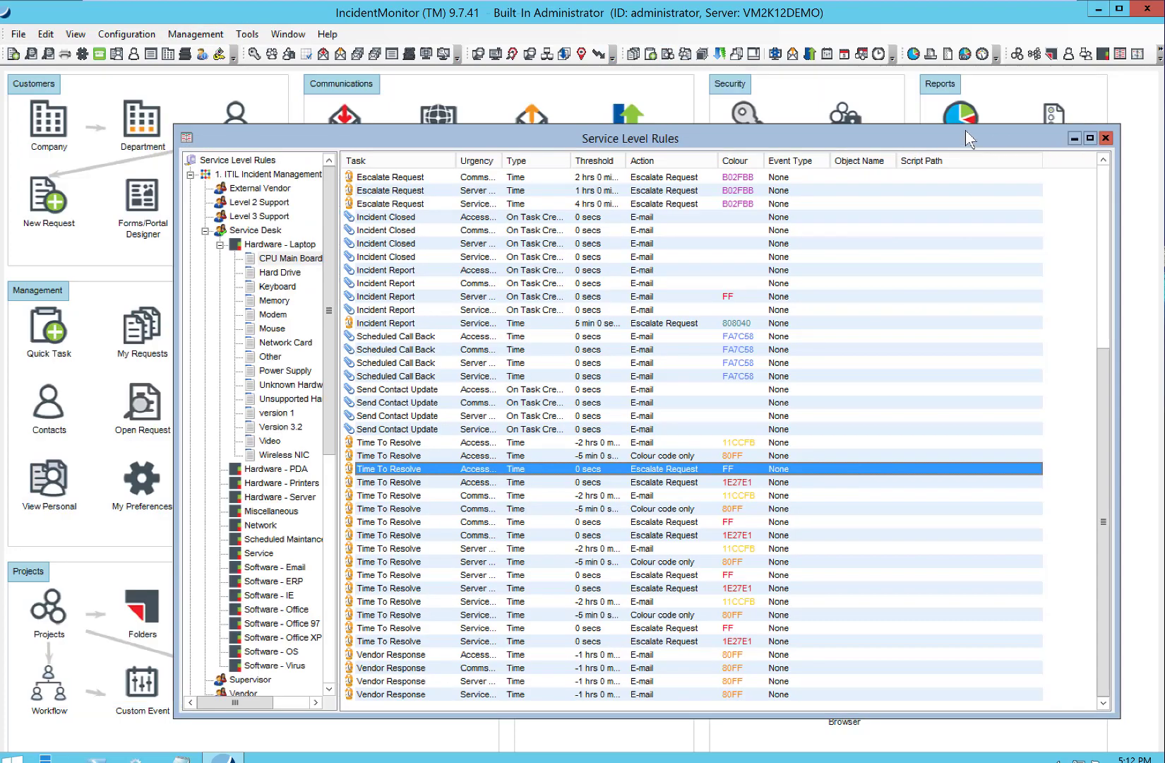
left_click_drag(967, 137, 923, 131)
left_click(1061, 130)
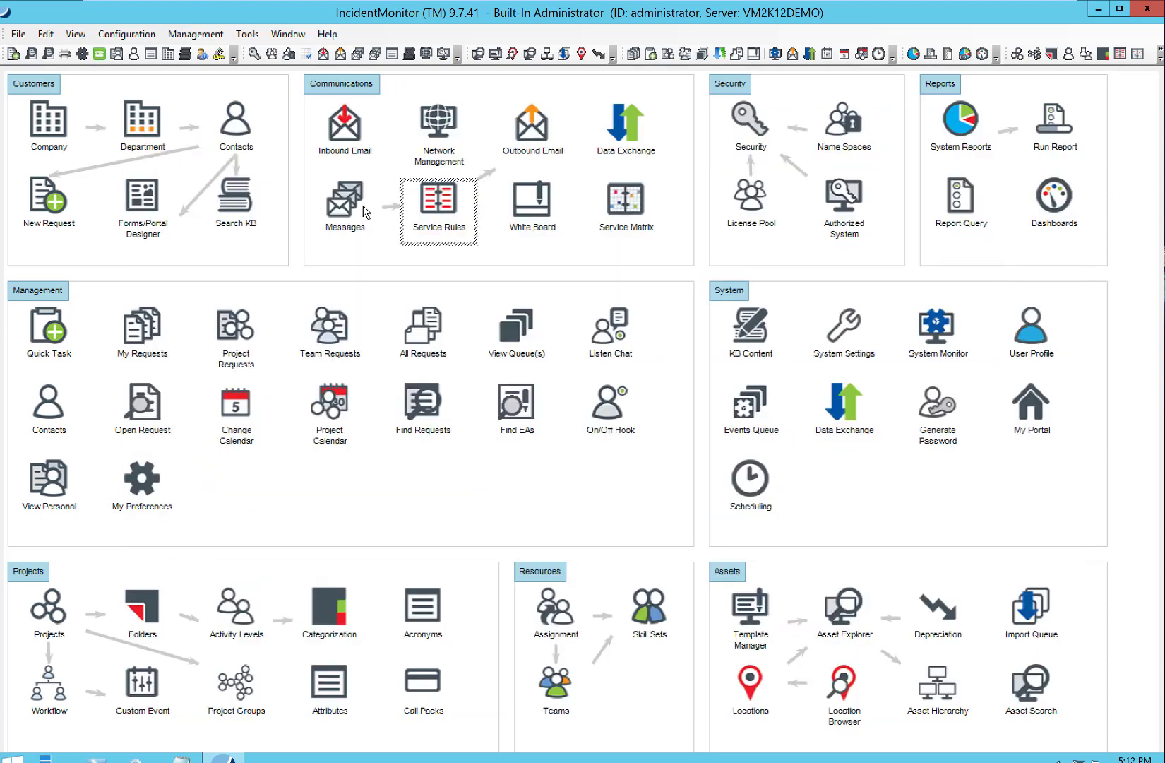
Open the IncidentManagement inbox from inbound message processing and review its categorization and request settings
double_click(341, 127)
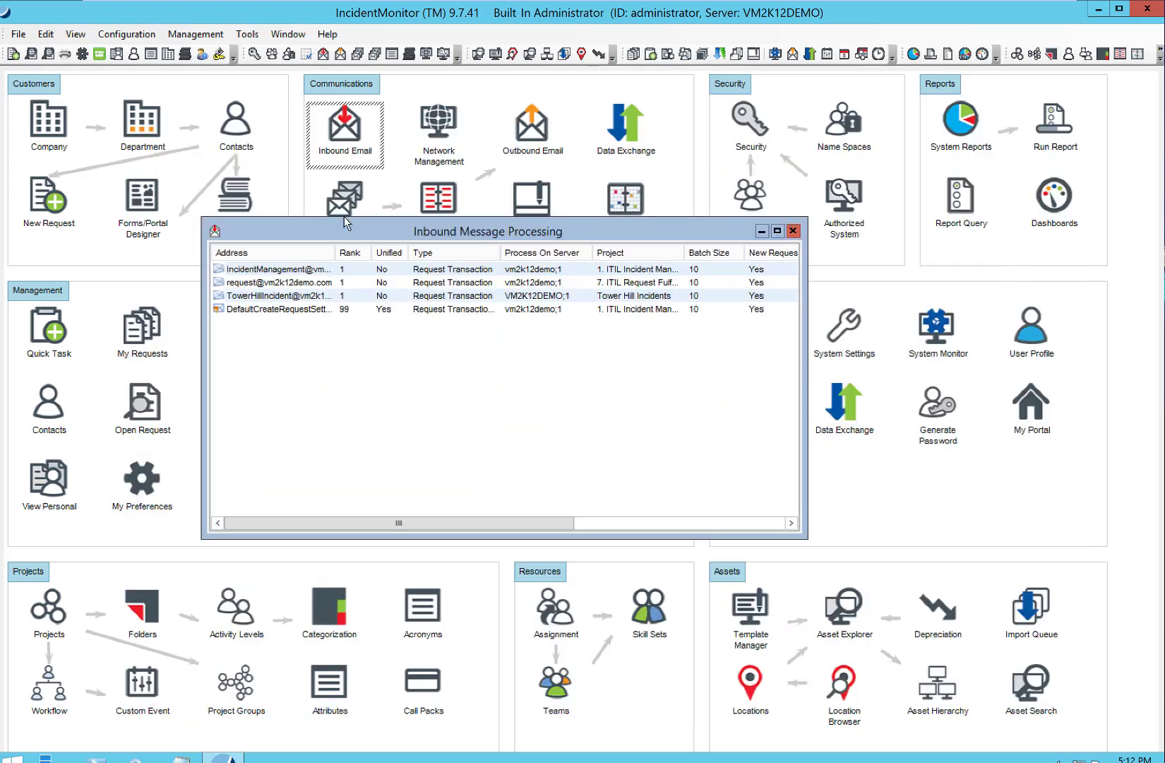
left_click(296, 268)
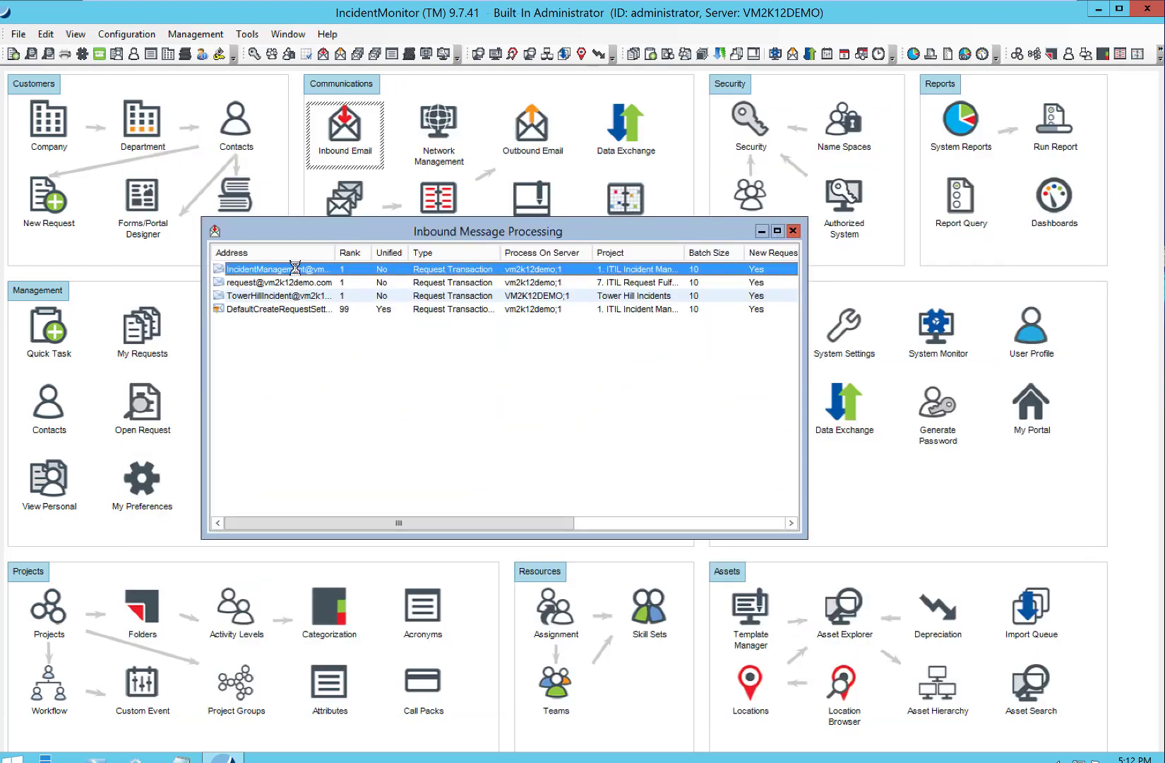
double_click(295, 268)
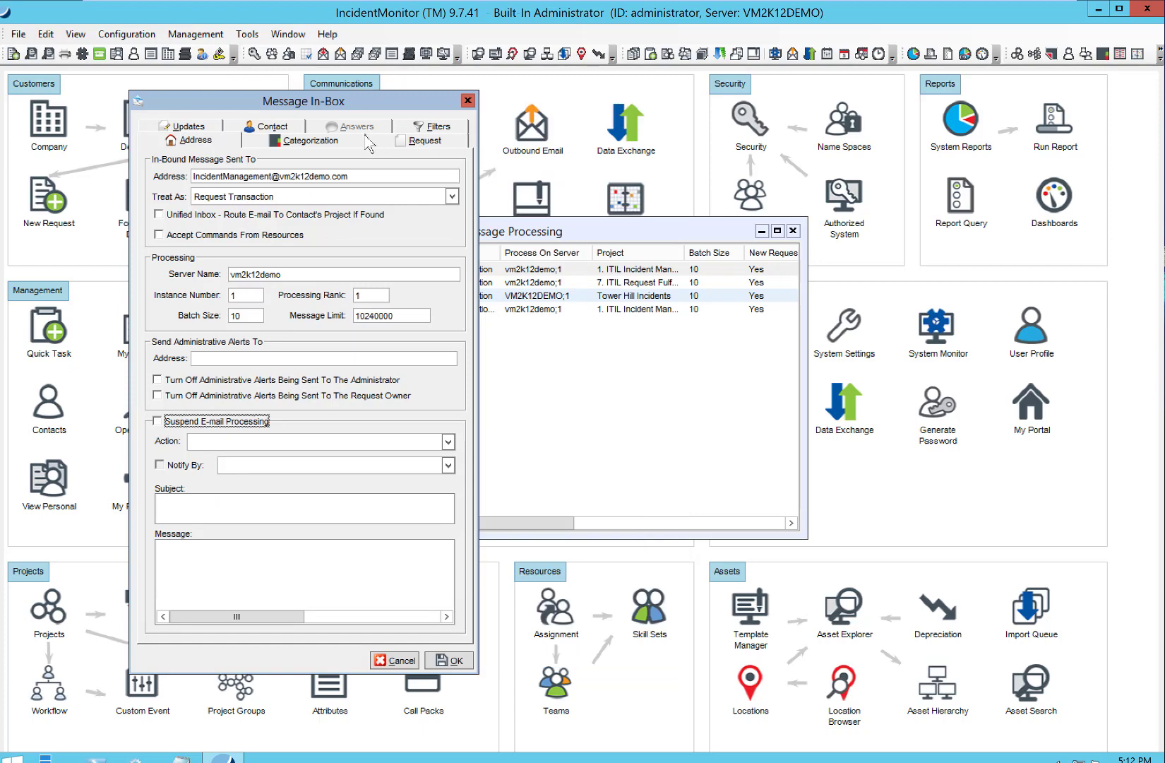
left_click_drag(251, 106, 331, 117)
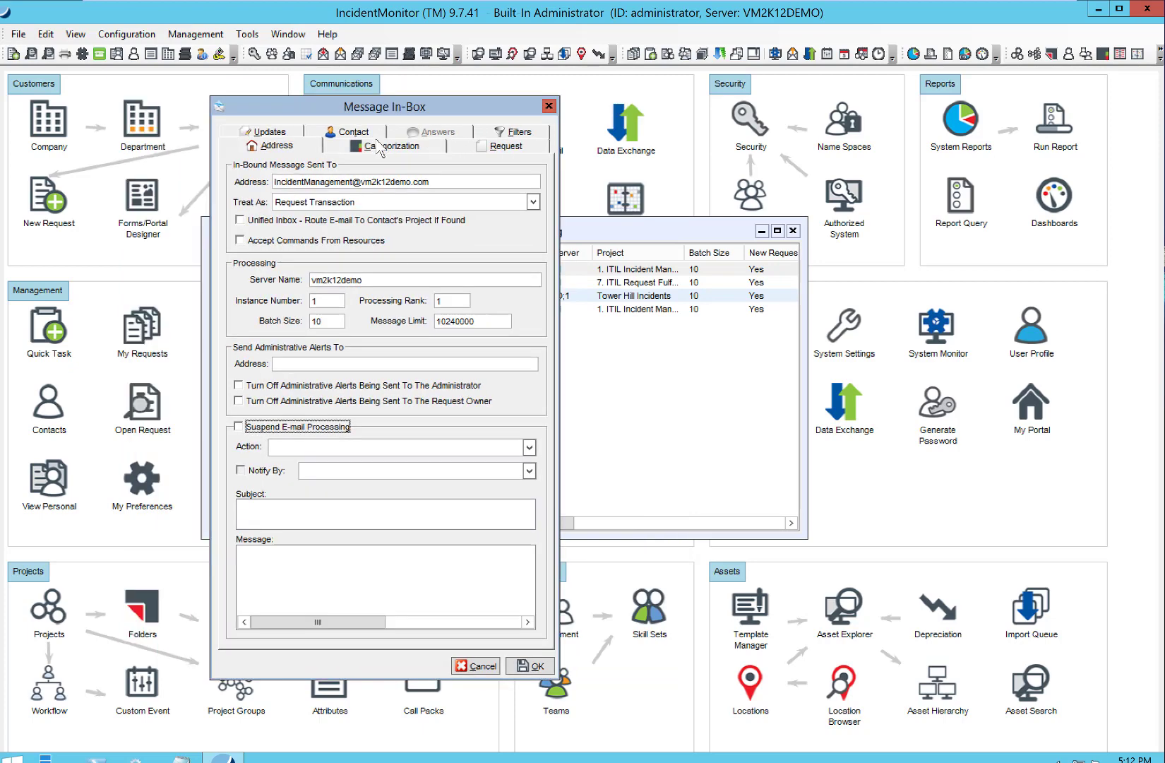
left_click(388, 147)
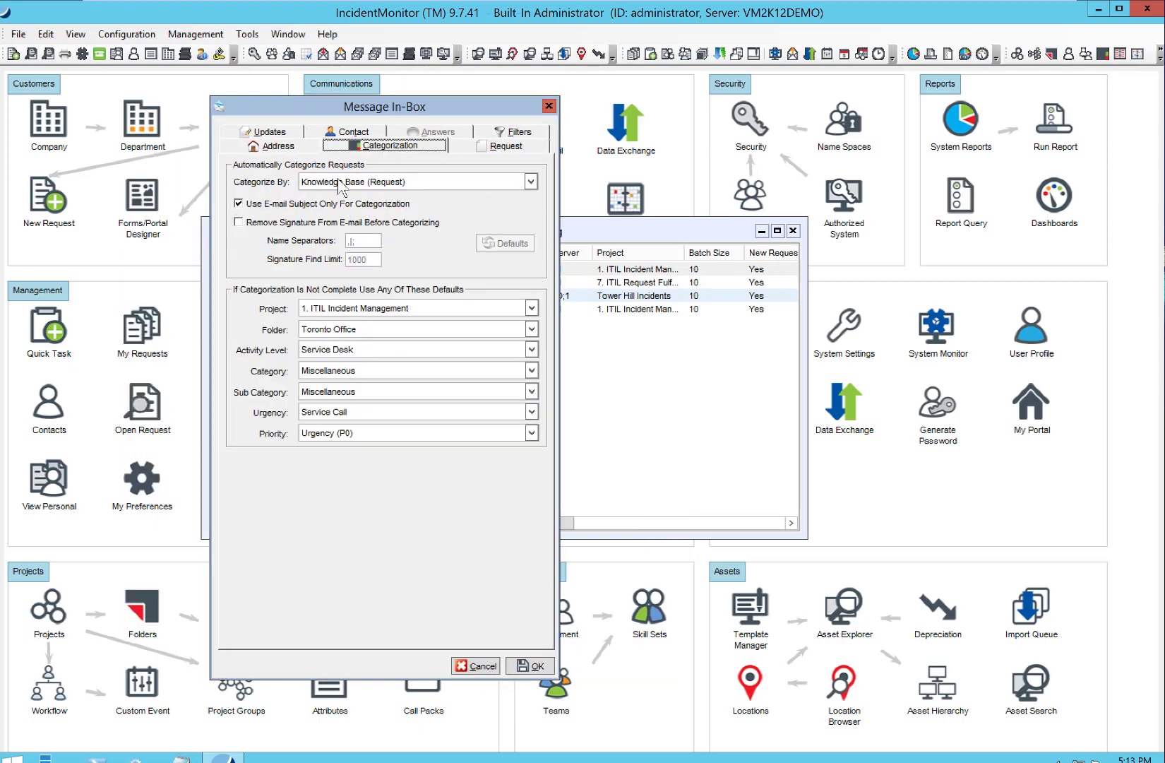
left_click(468, 146)
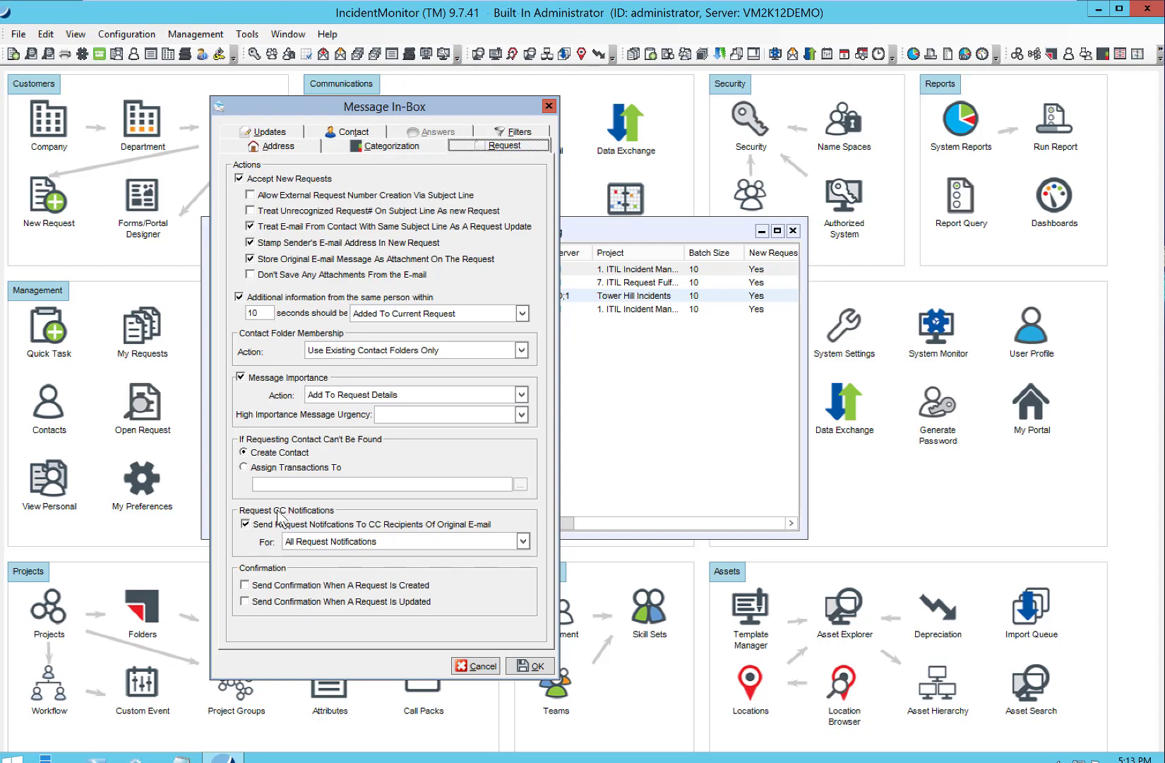
Have the inbox accept commands from resources and suspend e-mail processing with the action Keep Received Emails, Process Later When Turned Back On
left_click(301, 147)
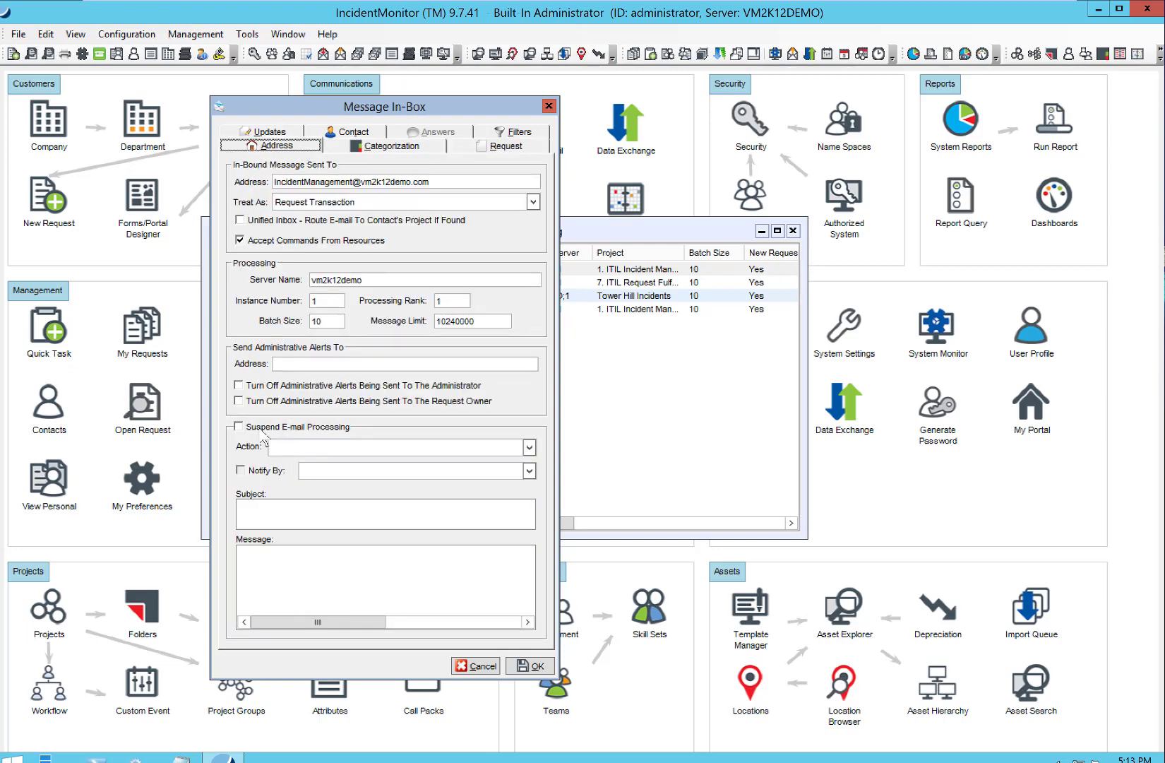
left_click(260, 426)
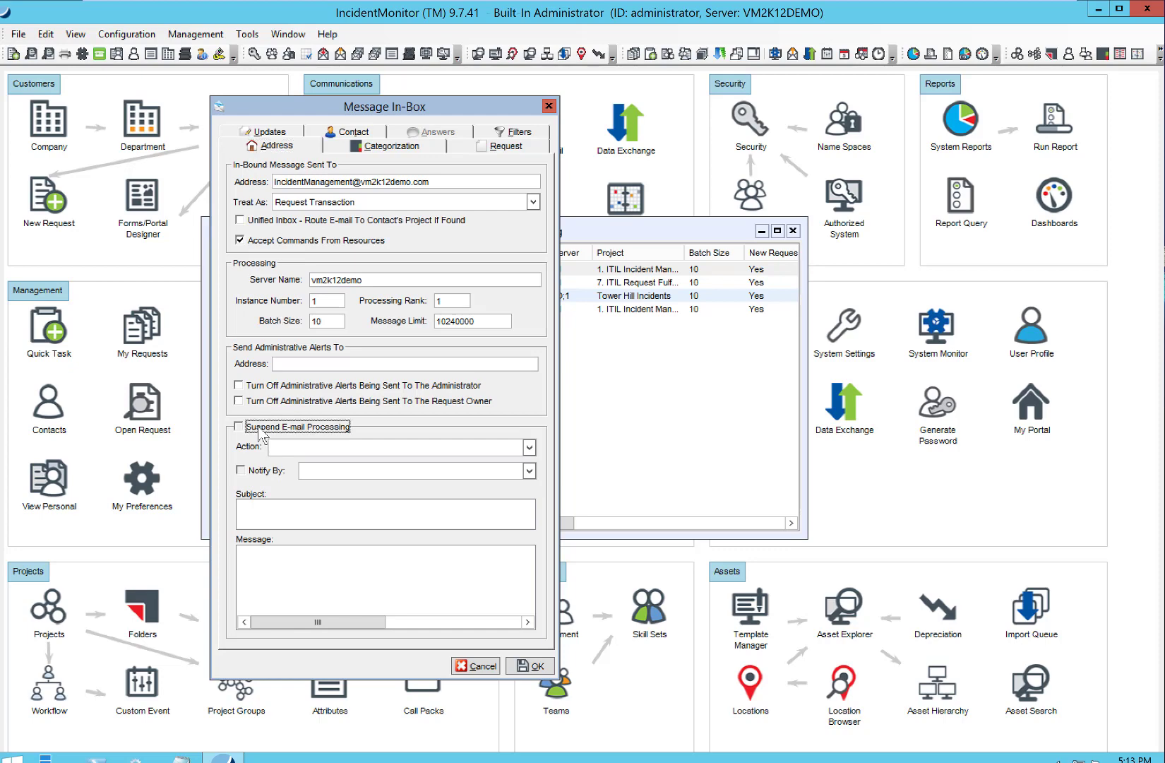
left_click(292, 447)
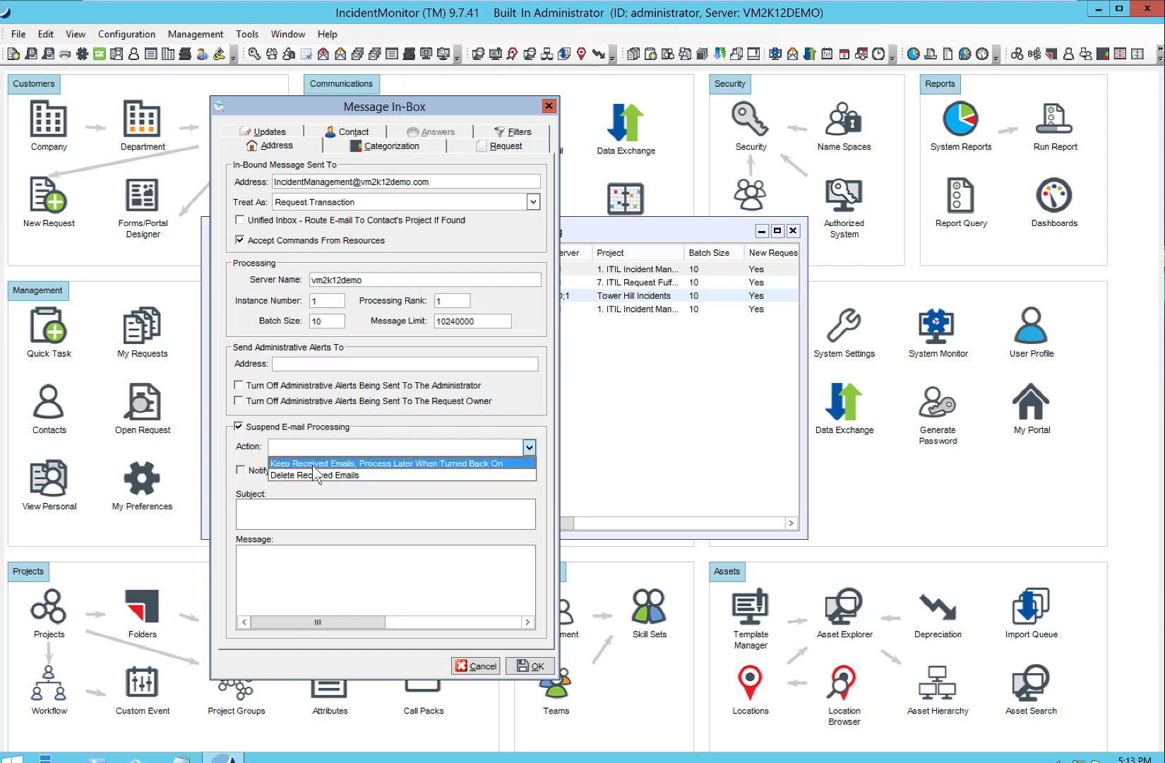
left_click(318, 463)
Turn on suspension notices using the Monitor247 E-mail Suspended message template and preview that template
left_click(240, 470)
left_click(332, 471)
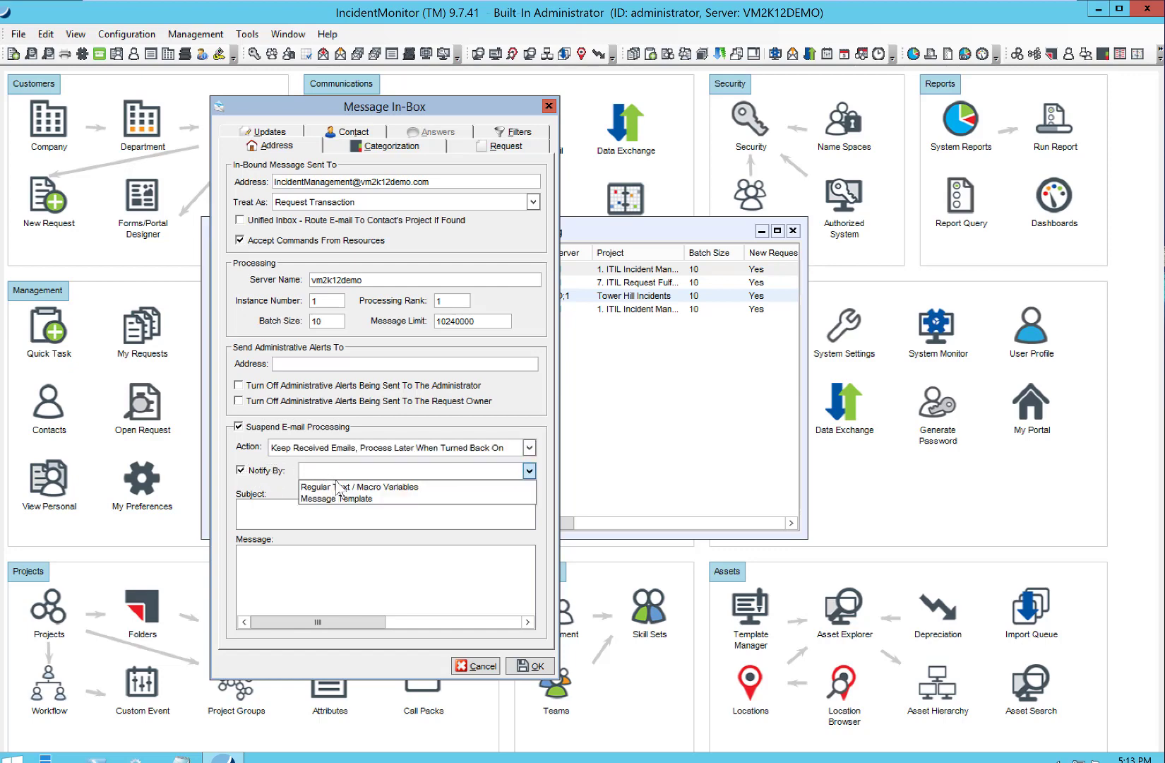
left_click(369, 497)
left_click(506, 506)
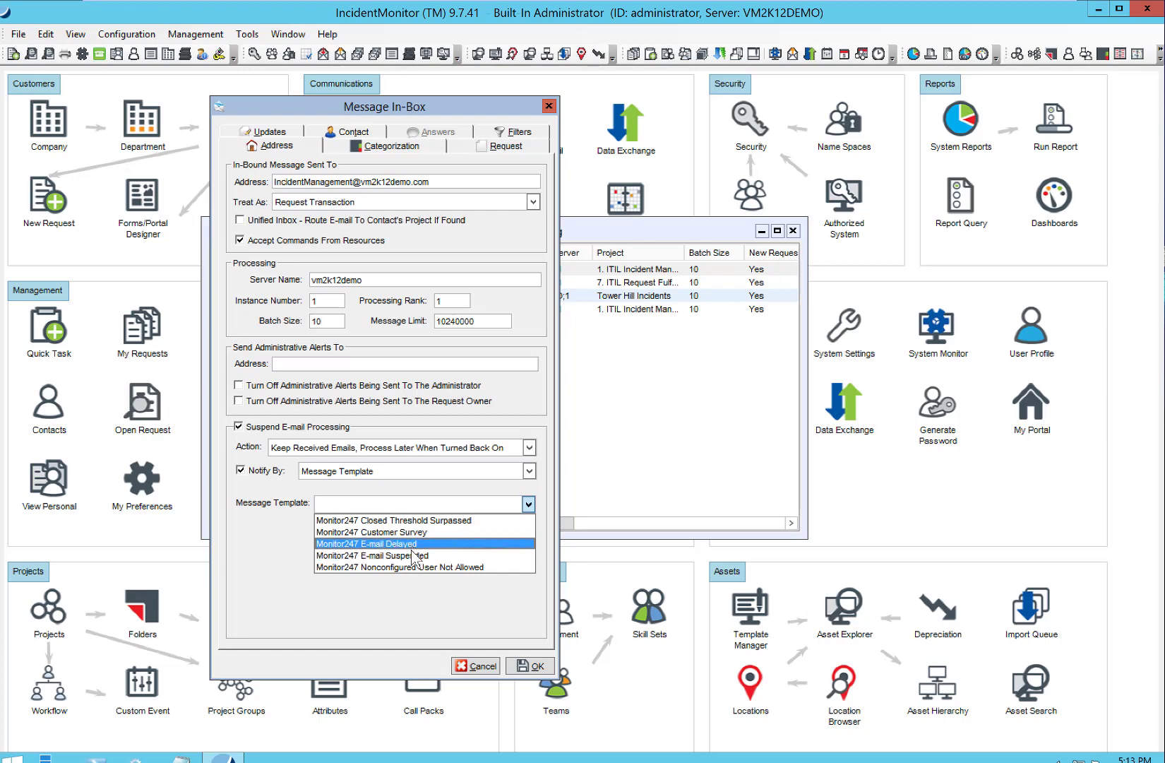
left_click(416, 556)
left_click(508, 543)
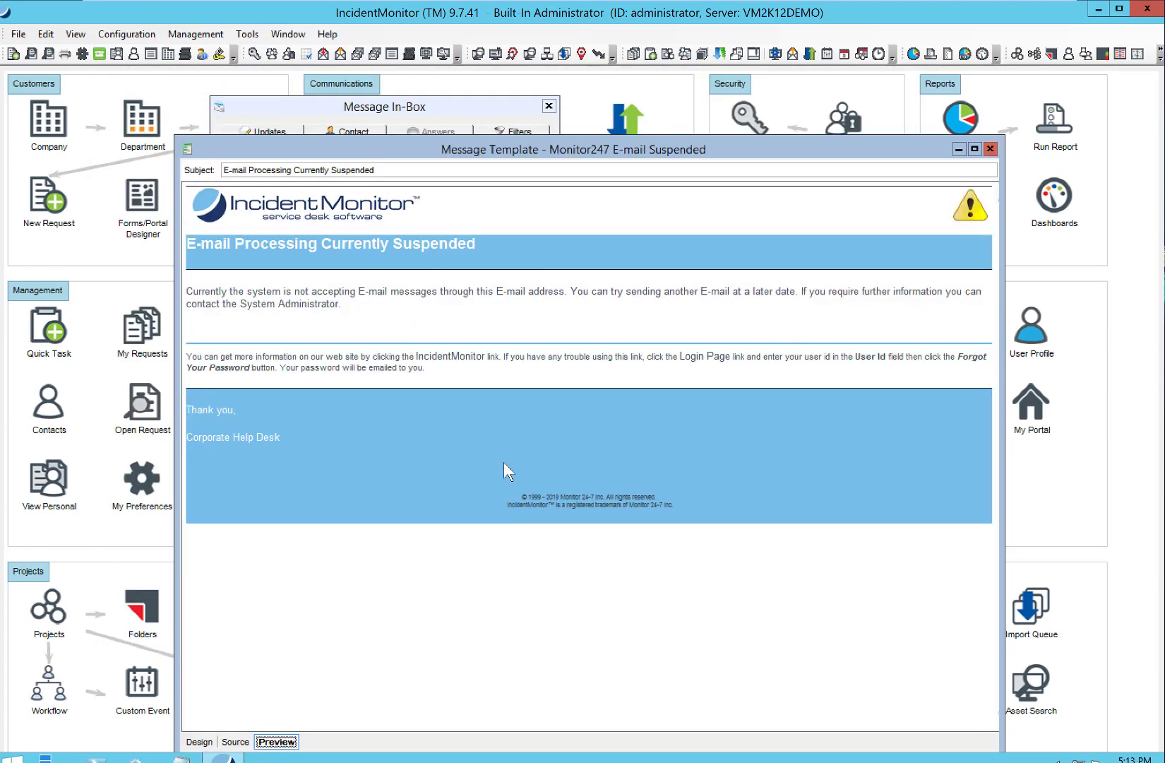
left_click_drag(823, 145, 758, 110)
left_click(924, 115)
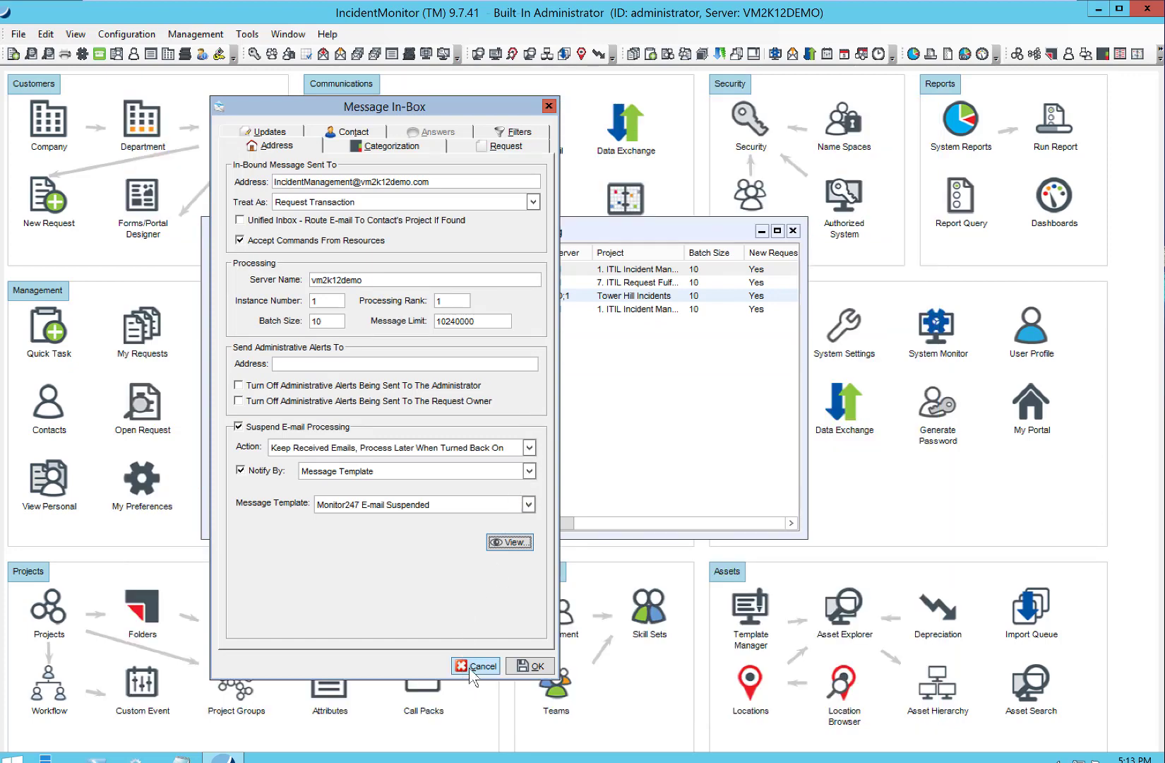
Examine the inbox's request and update settings, including the start and end response markers
left_click(381, 147)
left_click(502, 147)
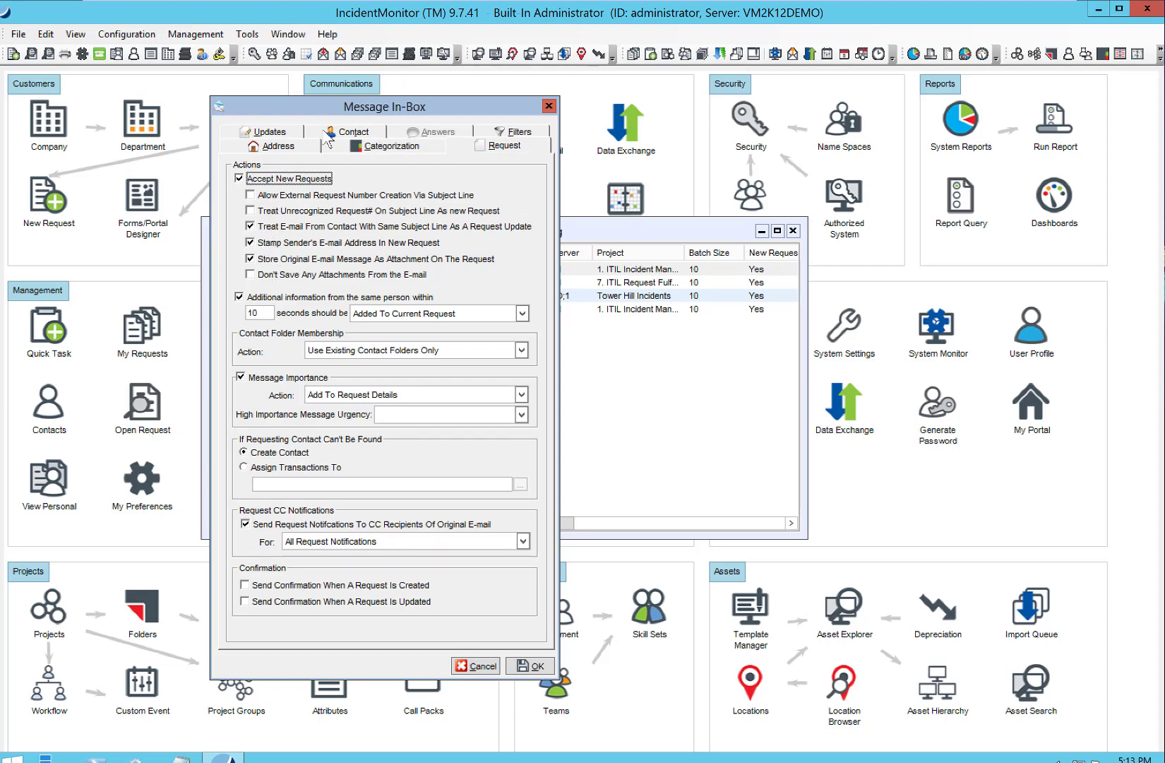
left_click(271, 135)
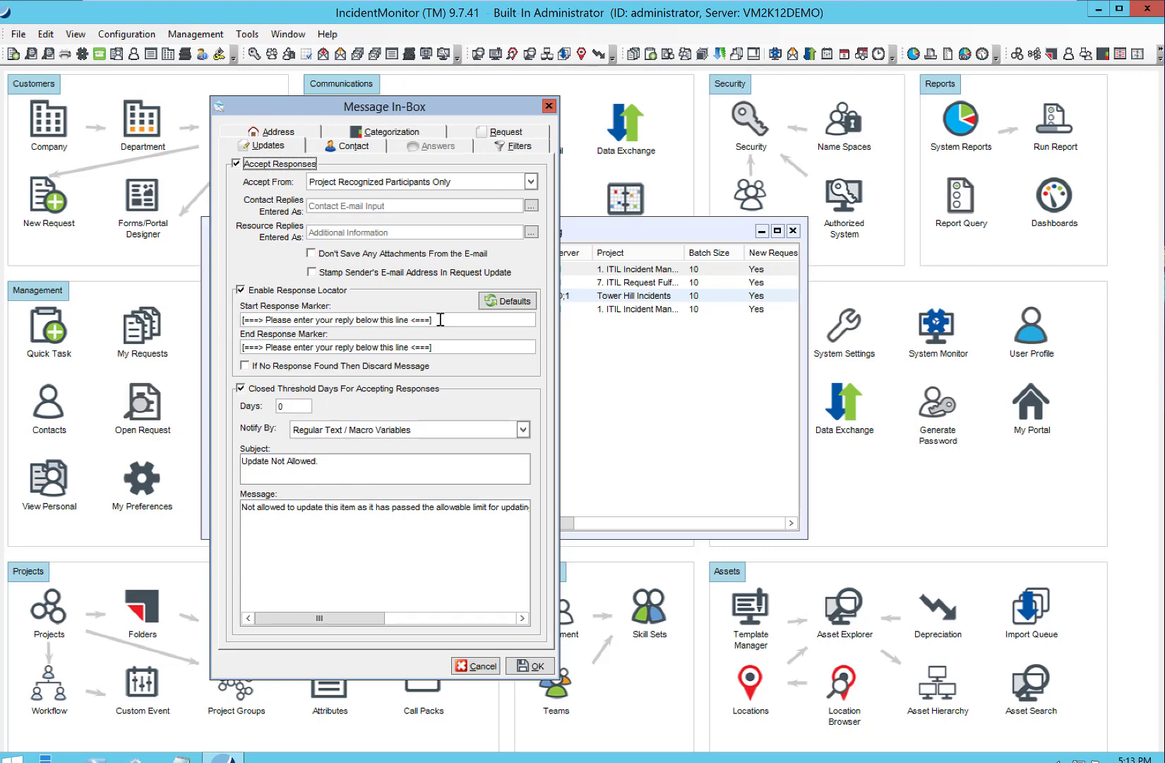
left_click_drag(456, 321, 205, 317)
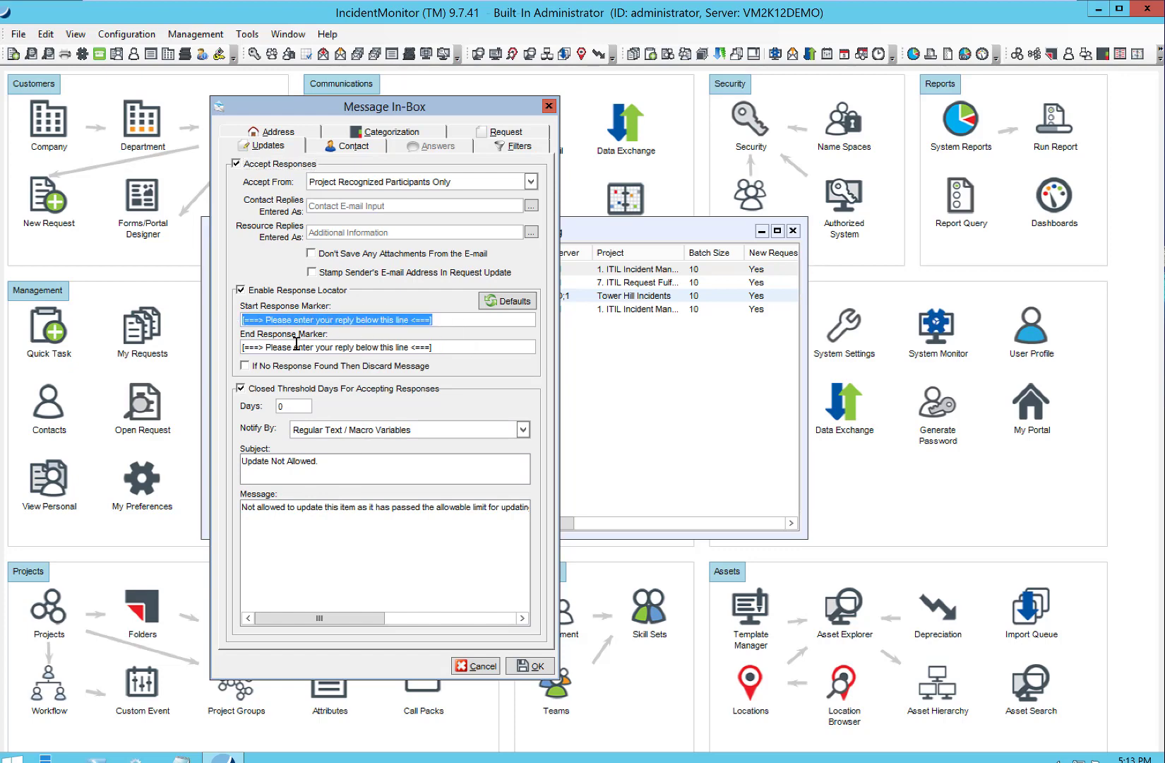
left_click_drag(452, 346, 204, 346)
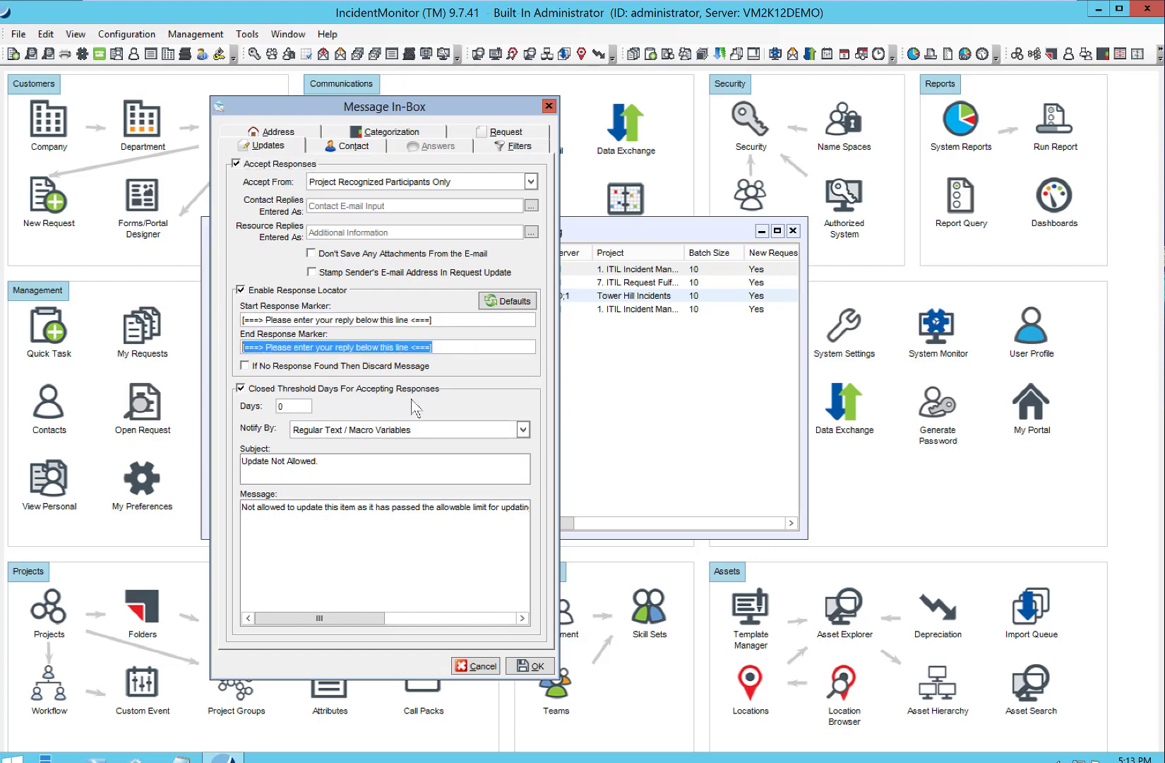
left_click(355, 136)
left_click(282, 147)
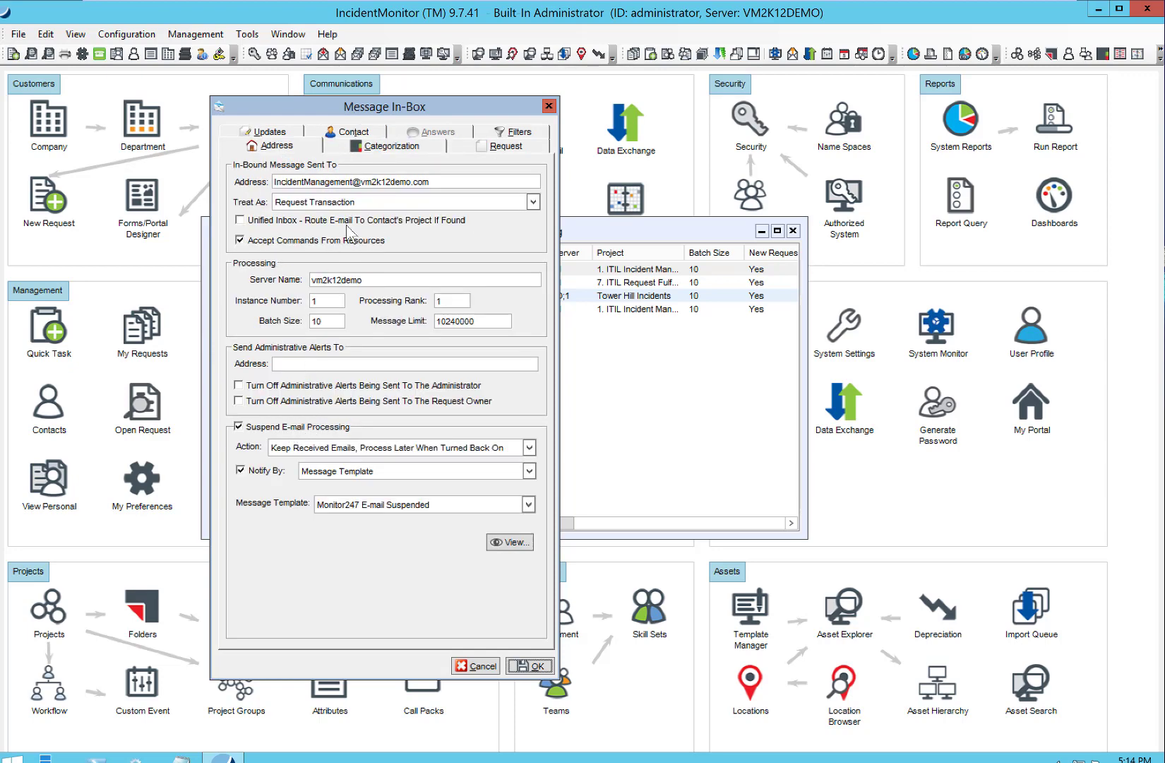
Set the closed threshold notice to the Monitor247 Closed Threshold Surpassed message template, preview it, and save the inbox settings
left_click(263, 134)
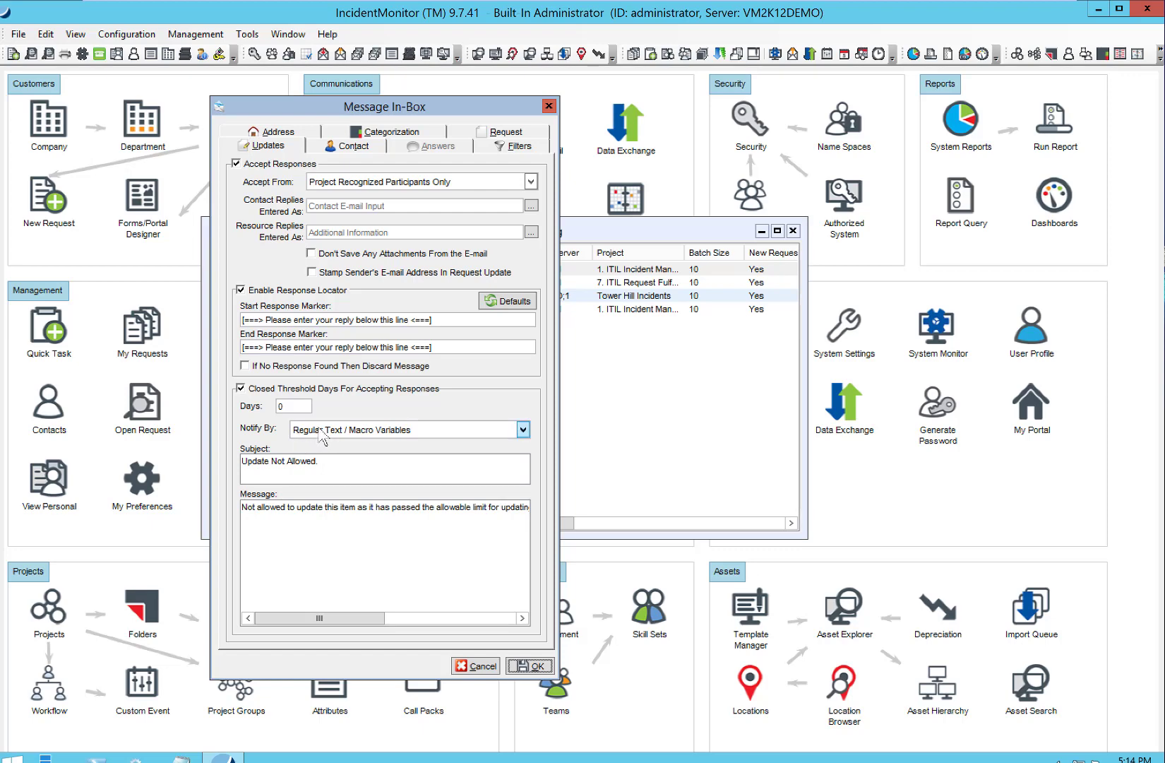
left_click(413, 438)
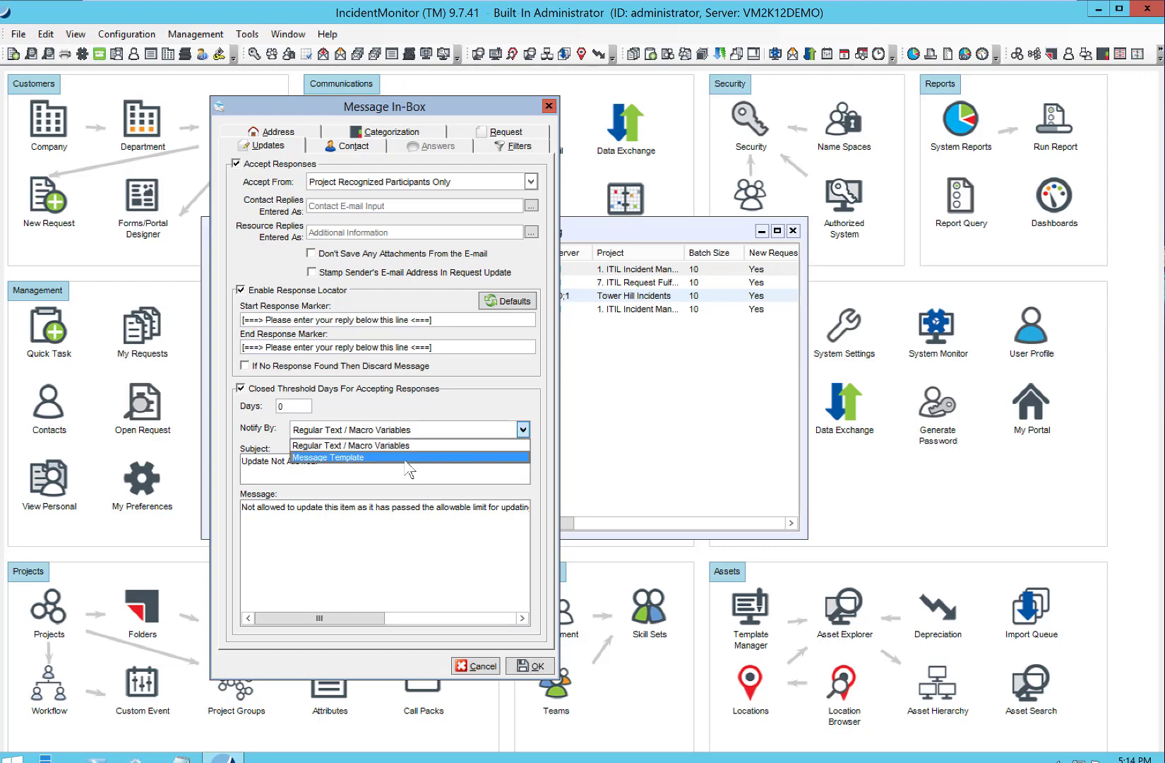
left_click(404, 465)
left_click(394, 464)
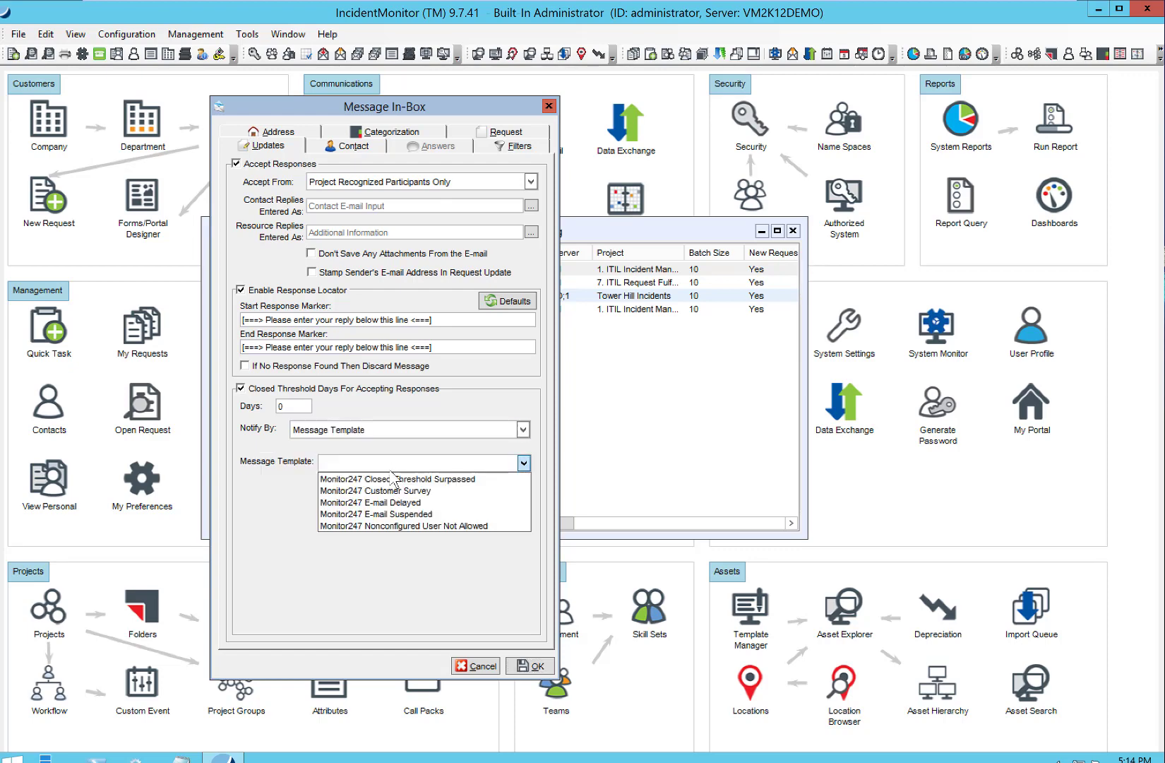
left_click(391, 479)
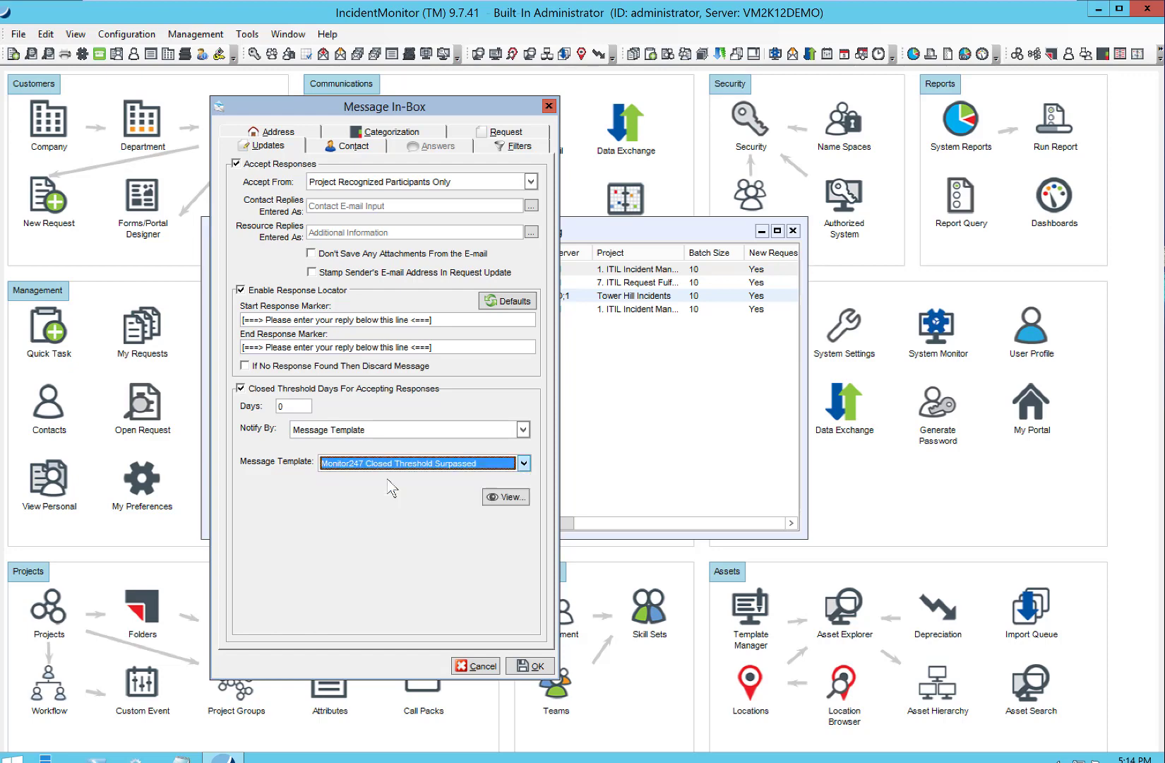
left_click(494, 498)
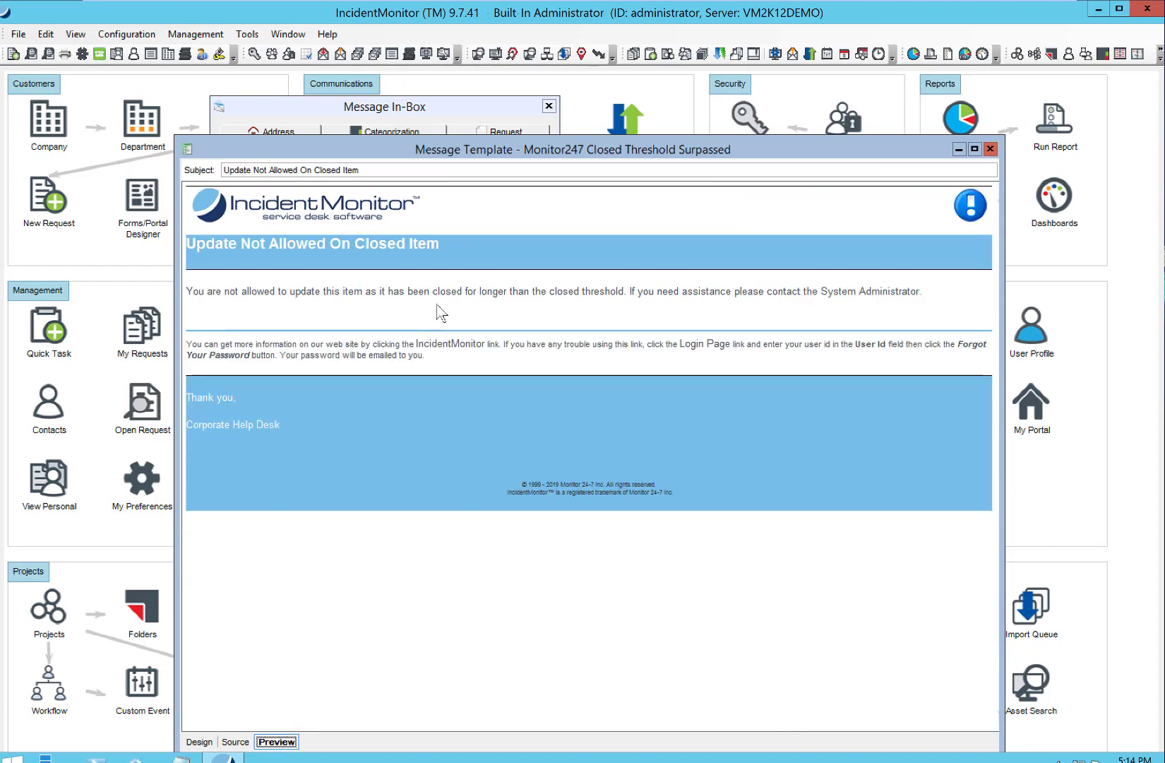
left_click(990, 149)
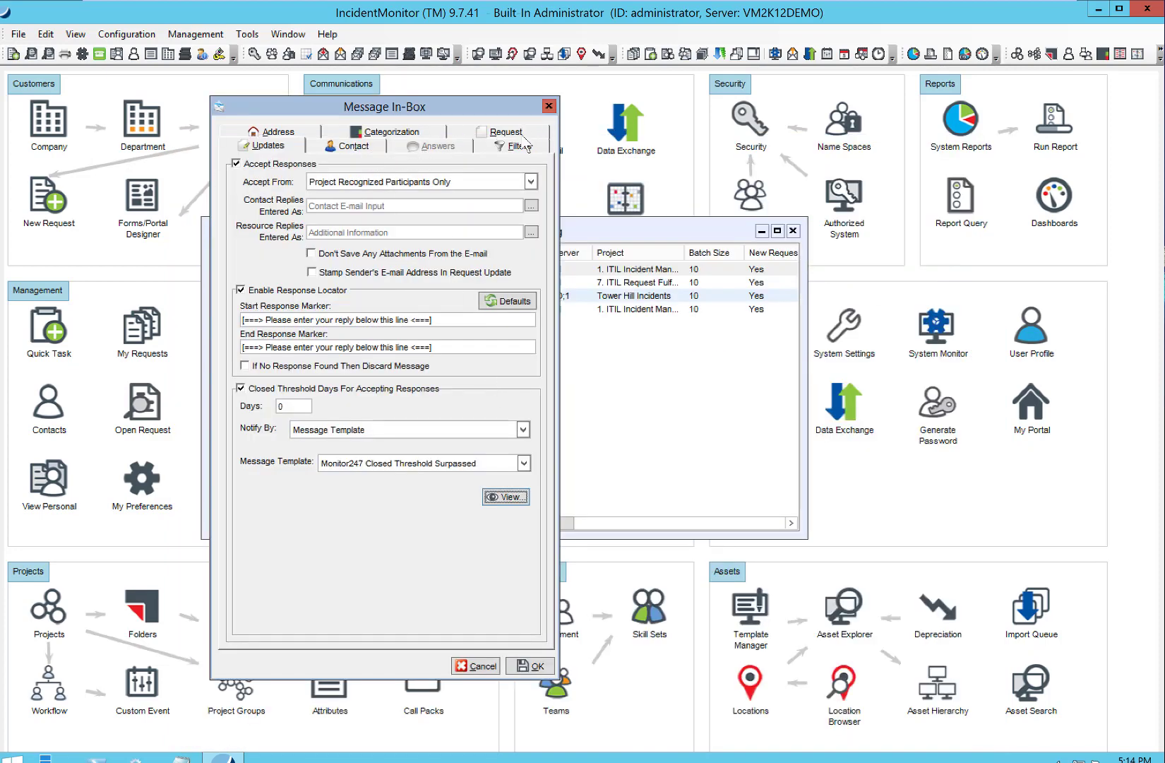
left_click(531, 666)
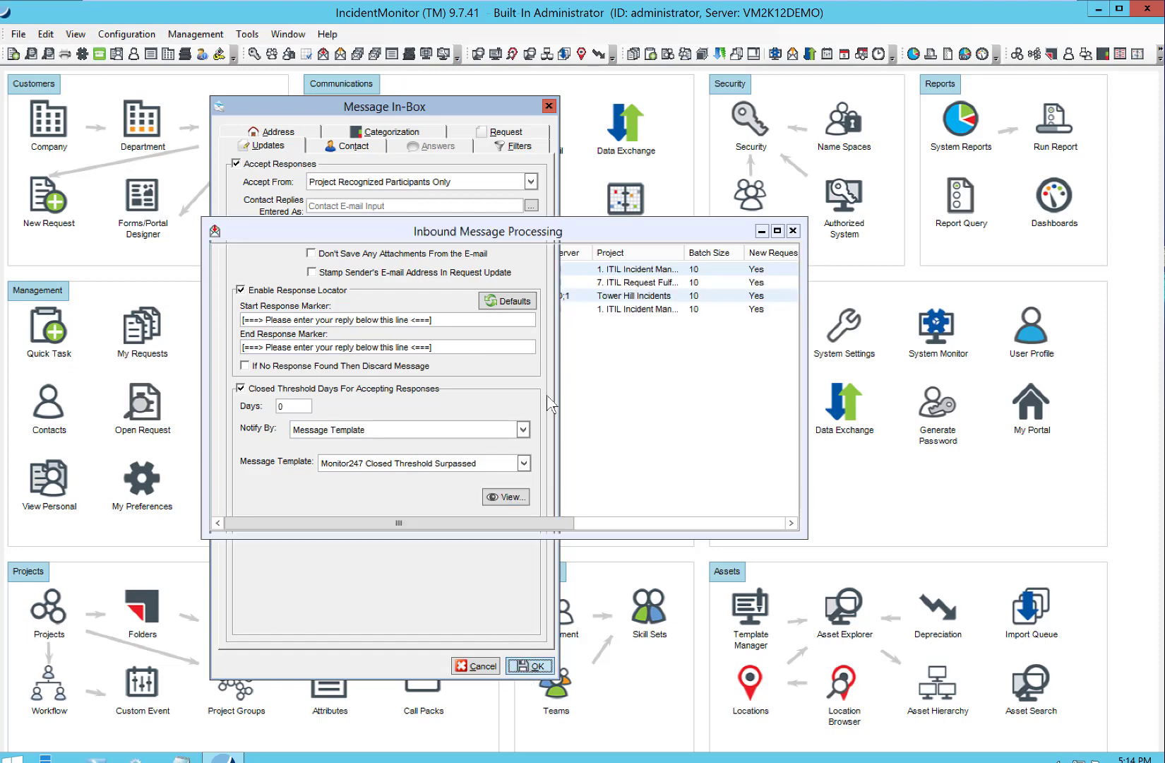
Close the Inbound Message Processing list, switch to the web client and close the Service Desk BI report
left_click(794, 231)
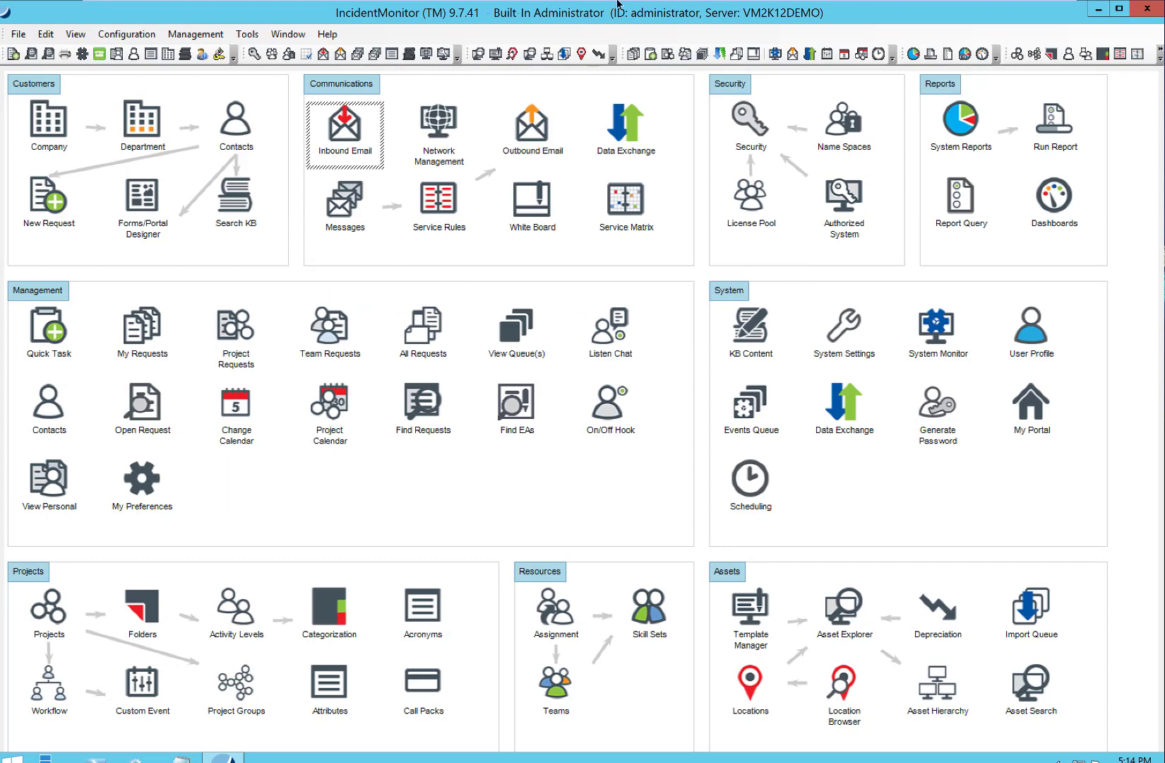
mouse_move(620, 4)
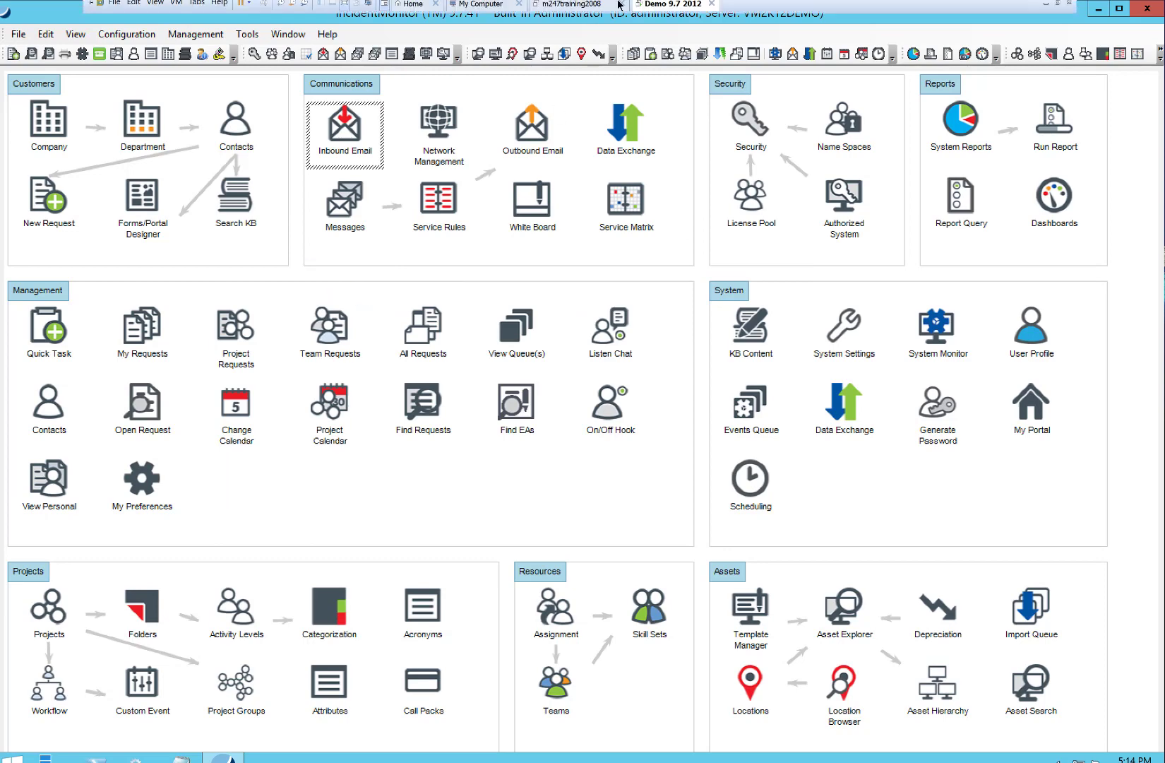
left_click(1047, 10)
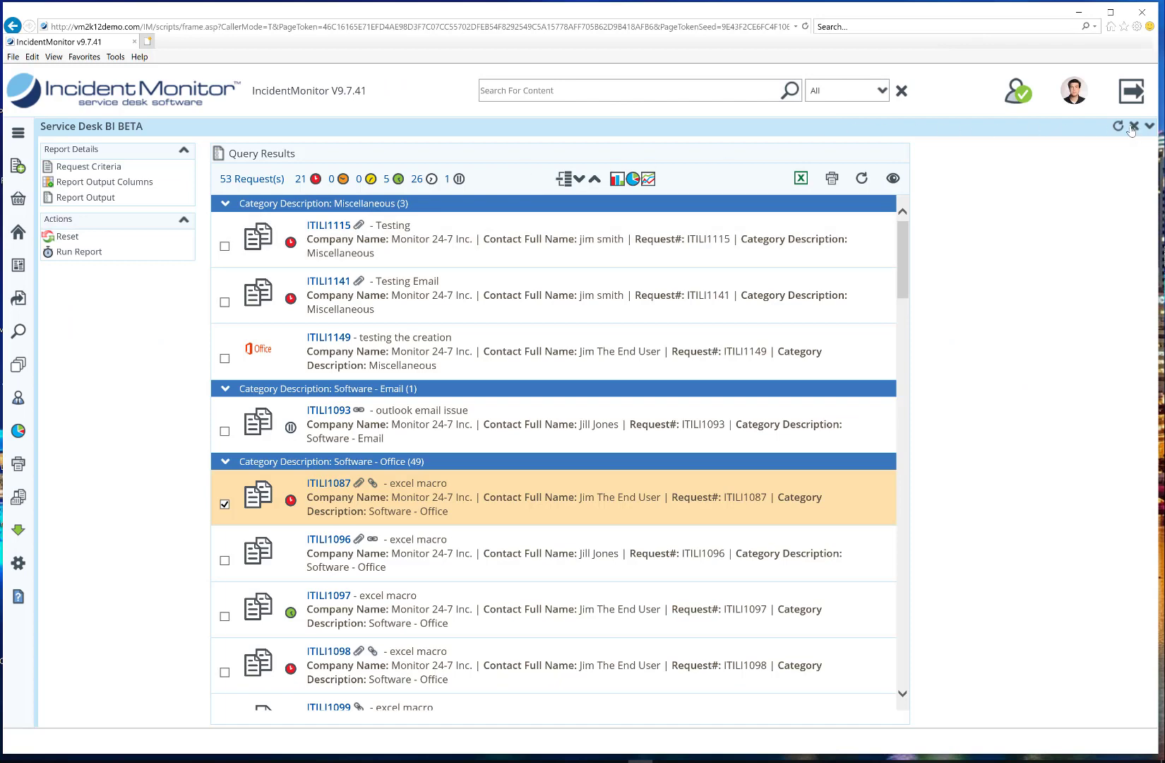
left_click(1132, 127)
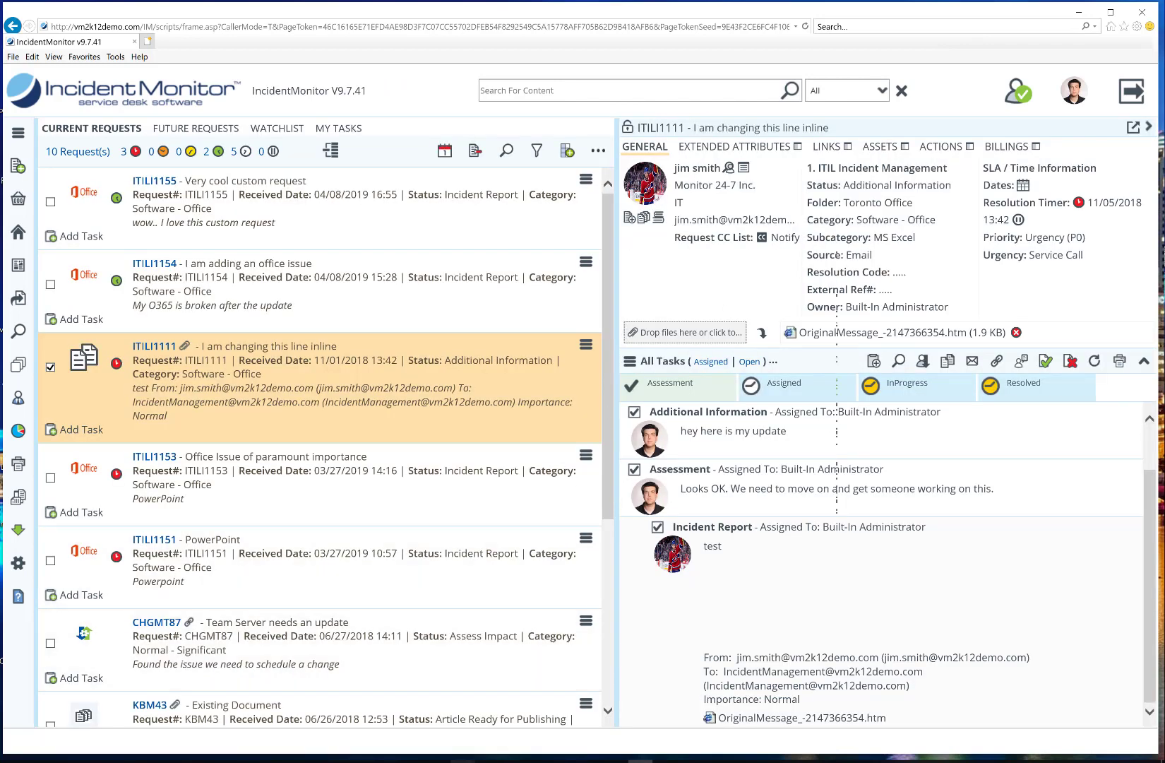
In the administrator client, examine the 1. ITIL Incident Management service matrix and its Platinum Service definition for server hard drives, closing it without saving
mouse_move(463, 759)
left_click(680, 678)
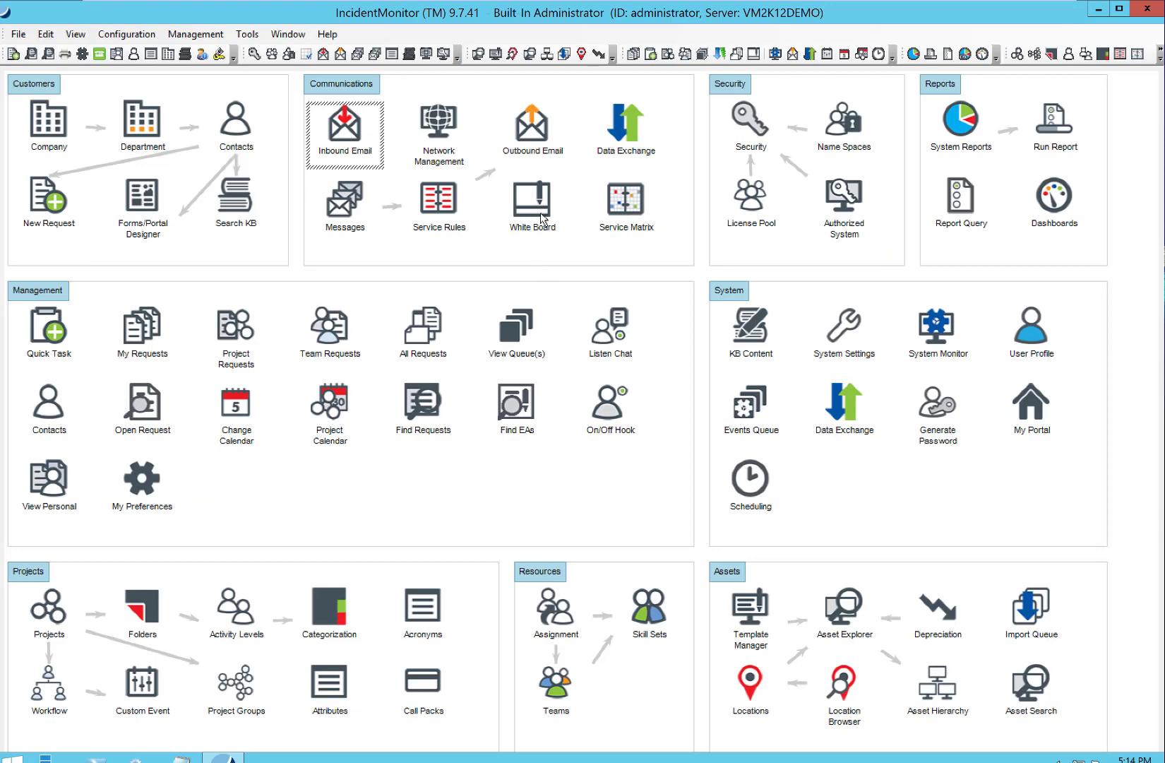
double_click(626, 206)
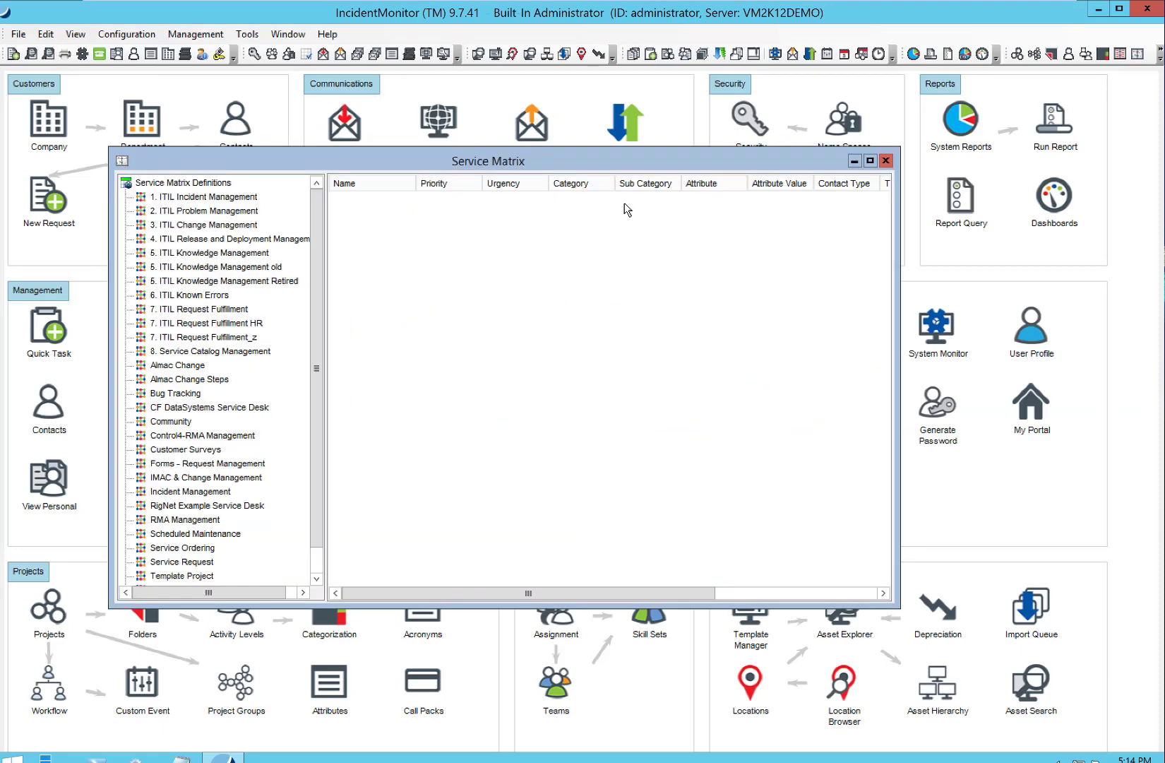
left_click(230, 197)
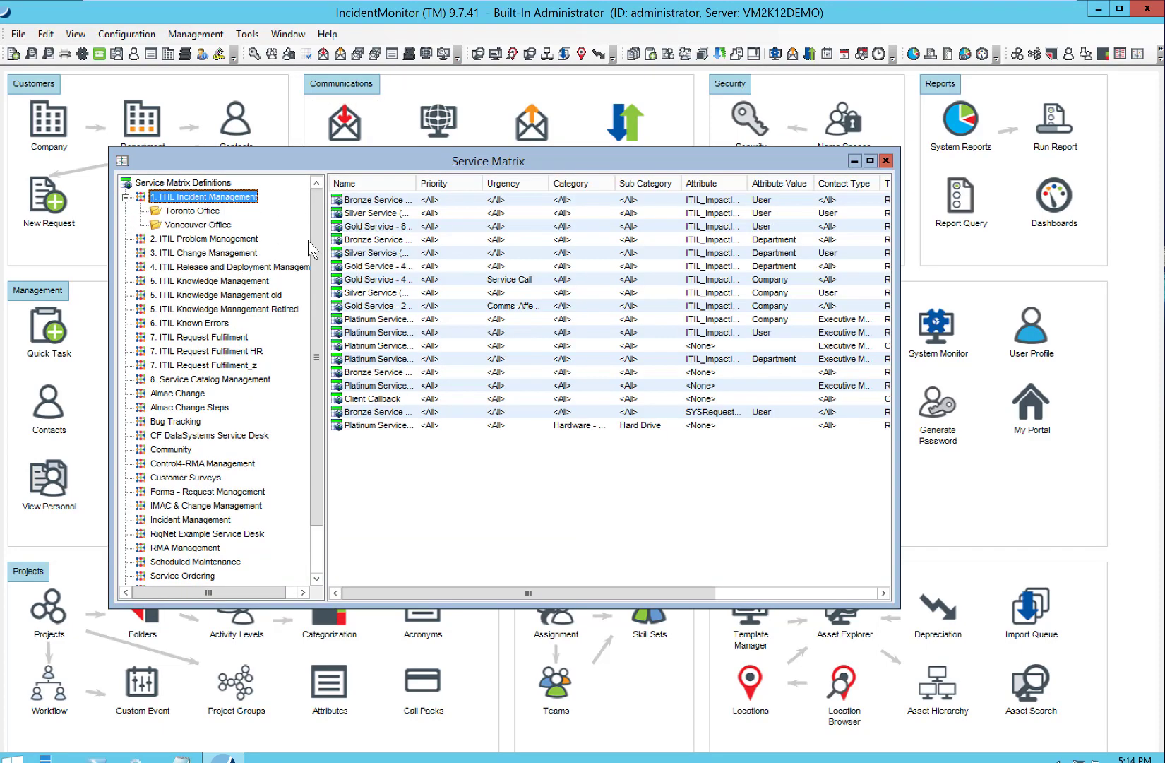
left_click(633, 426)
double_click(632, 427)
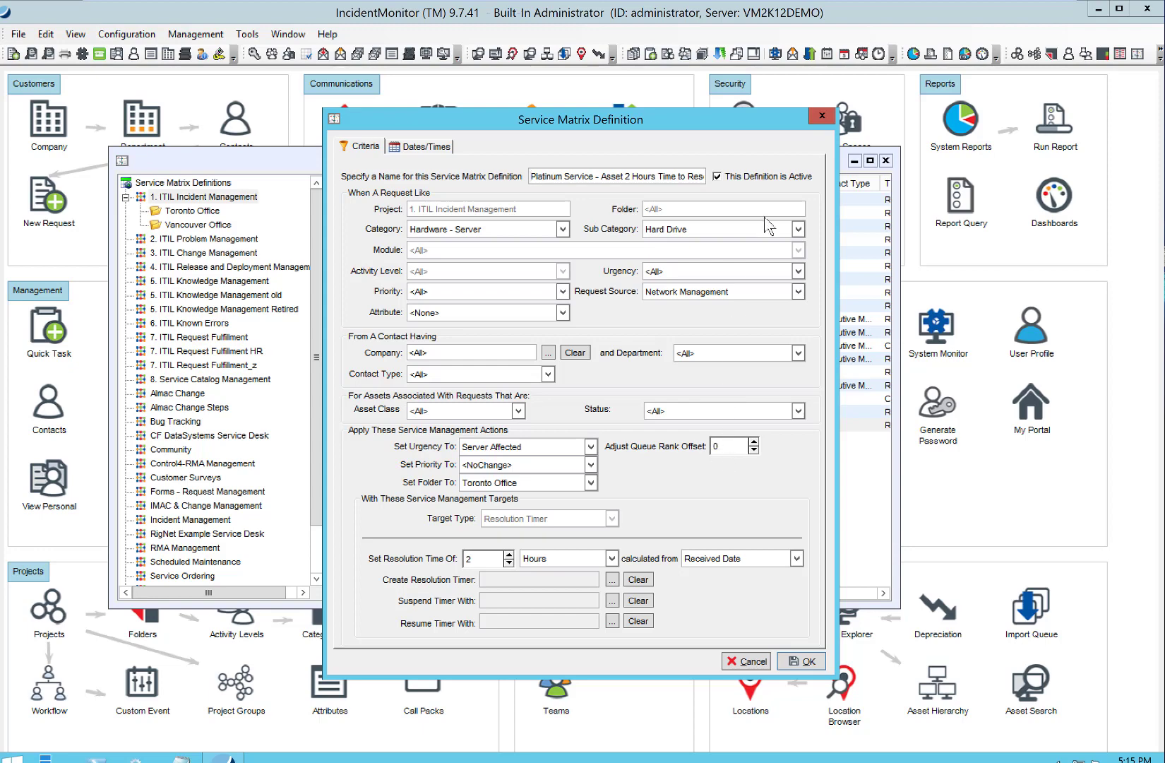
left_click_drag(692, 117, 653, 109)
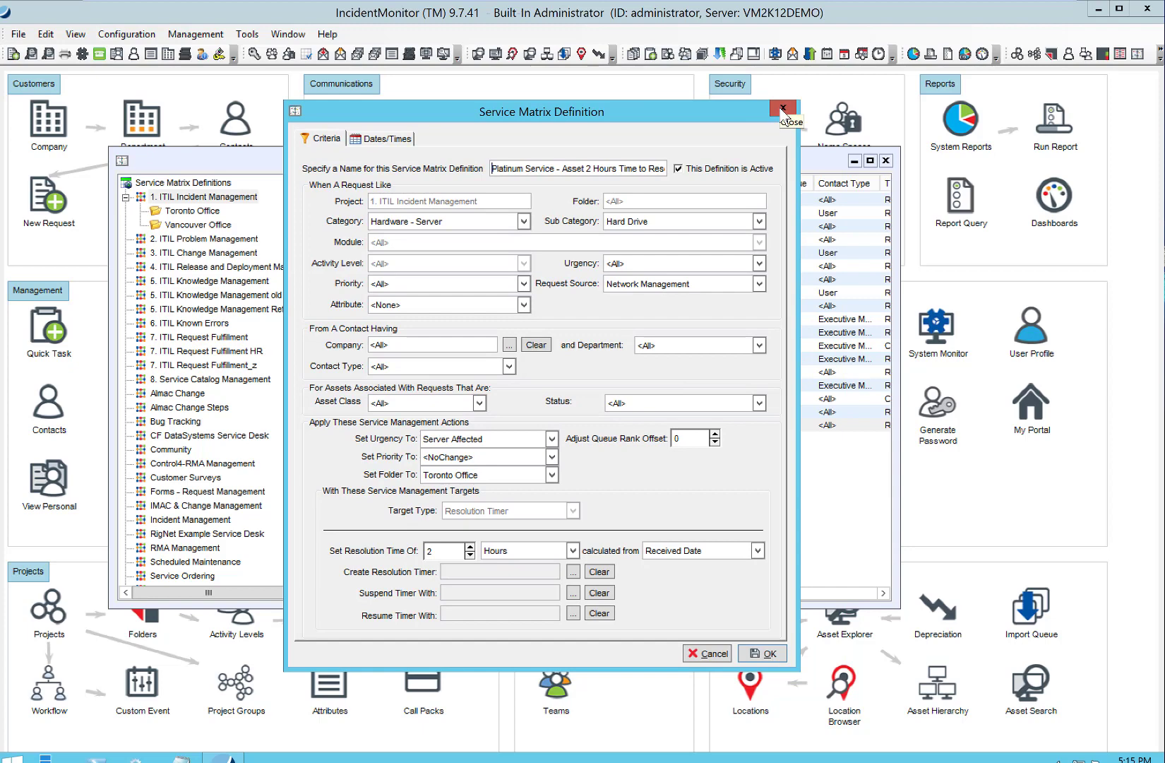
left_click(783, 110)
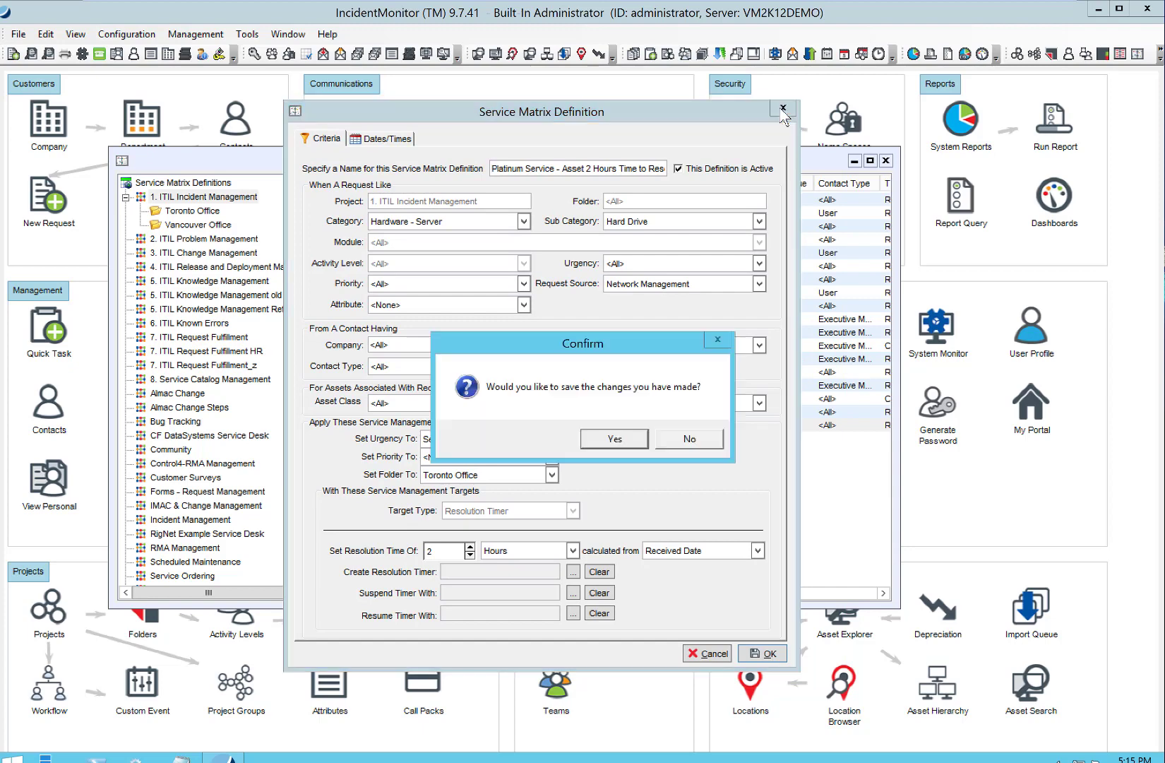
left_click(669, 439)
left_click_drag(592, 157, 572, 120)
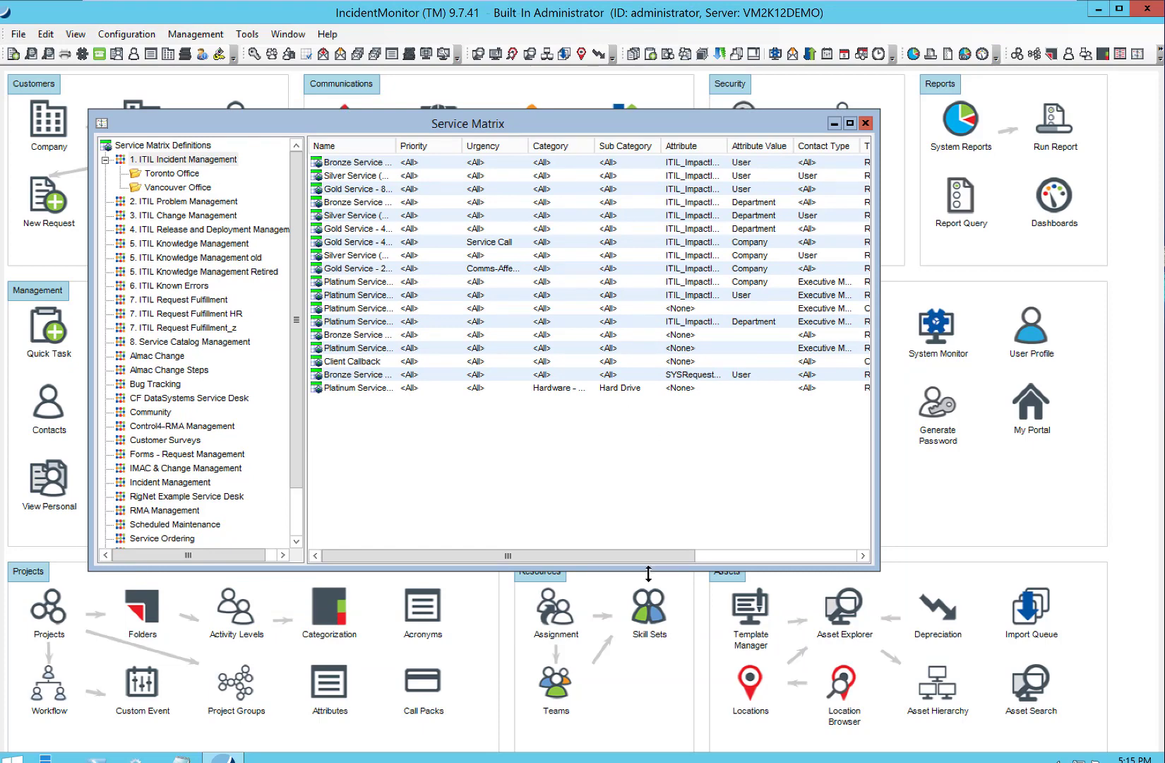
Switch to the web client and display the service queue with its queued requests
mouse_move(806, 4)
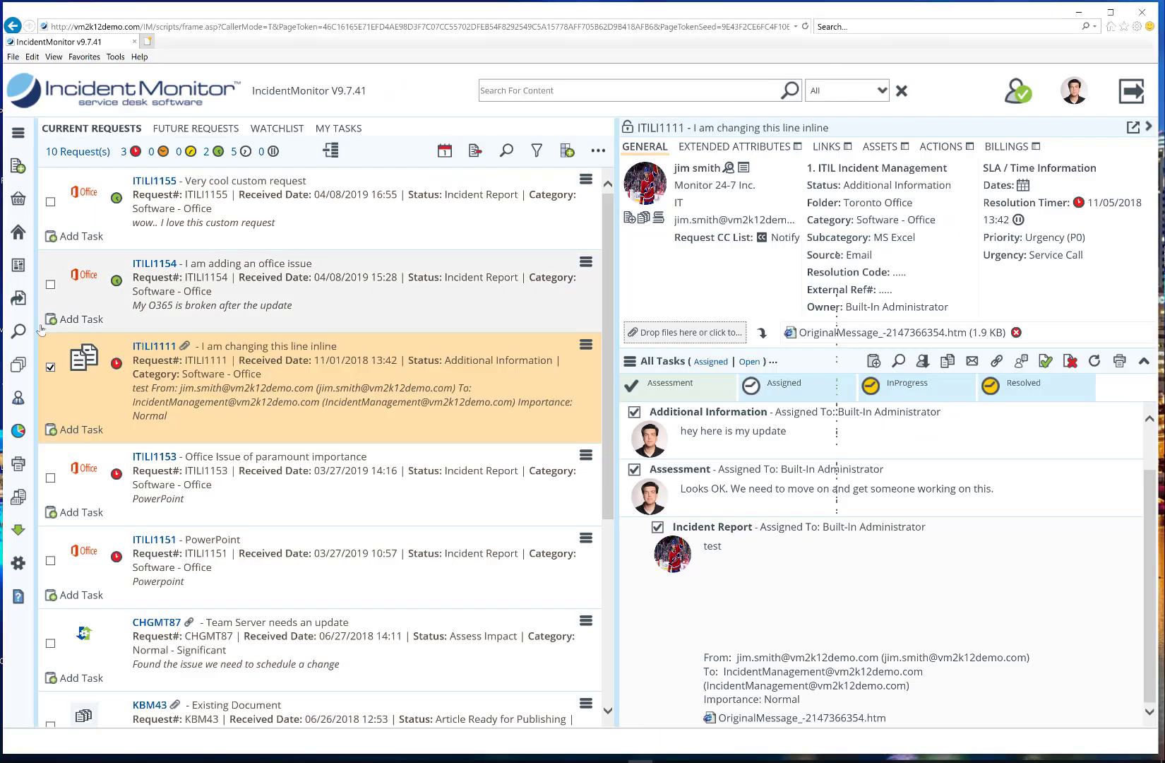
left_click(18, 368)
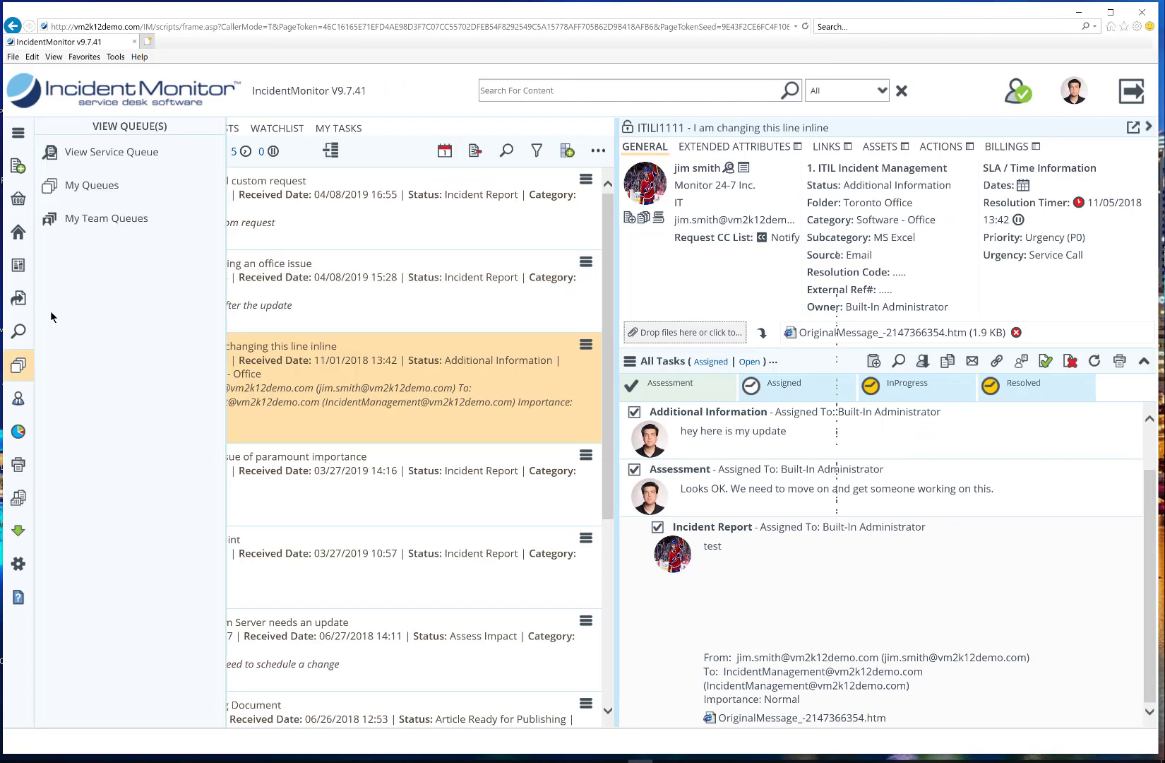
left_click(126, 159)
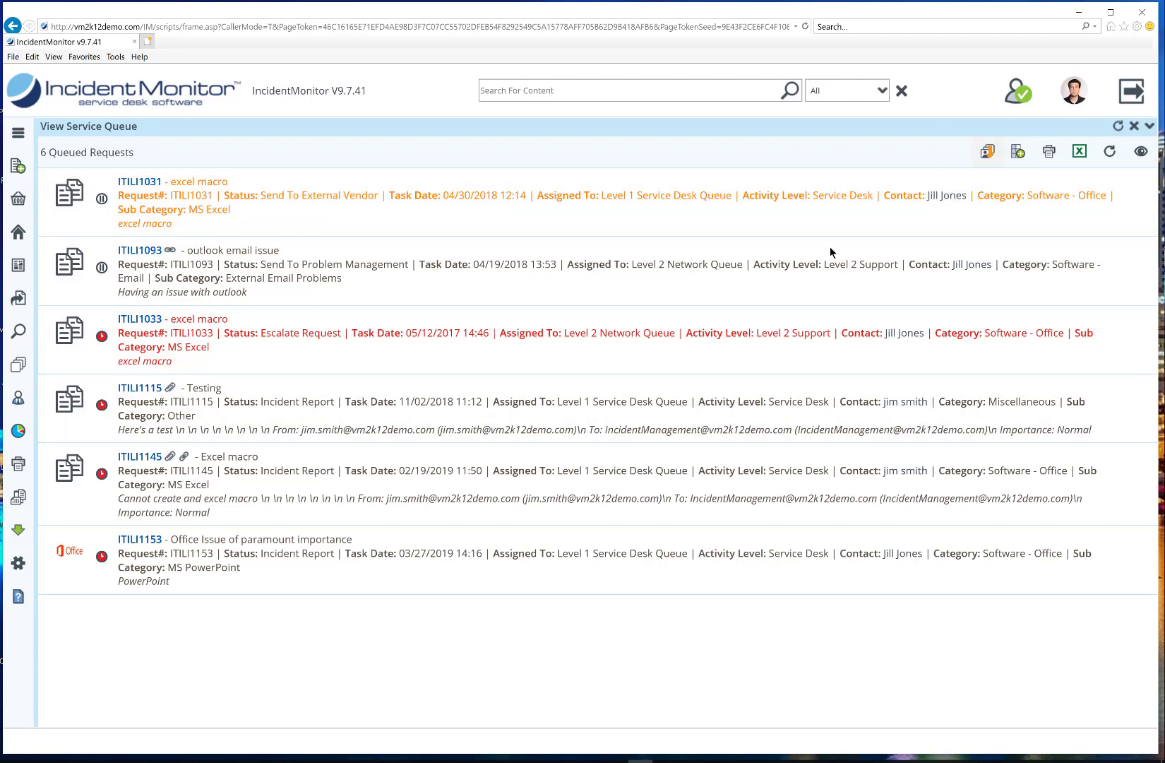
Switch to the customer portal in Chrome and check the queue positions of the contact's open requests
left_click(514, 761)
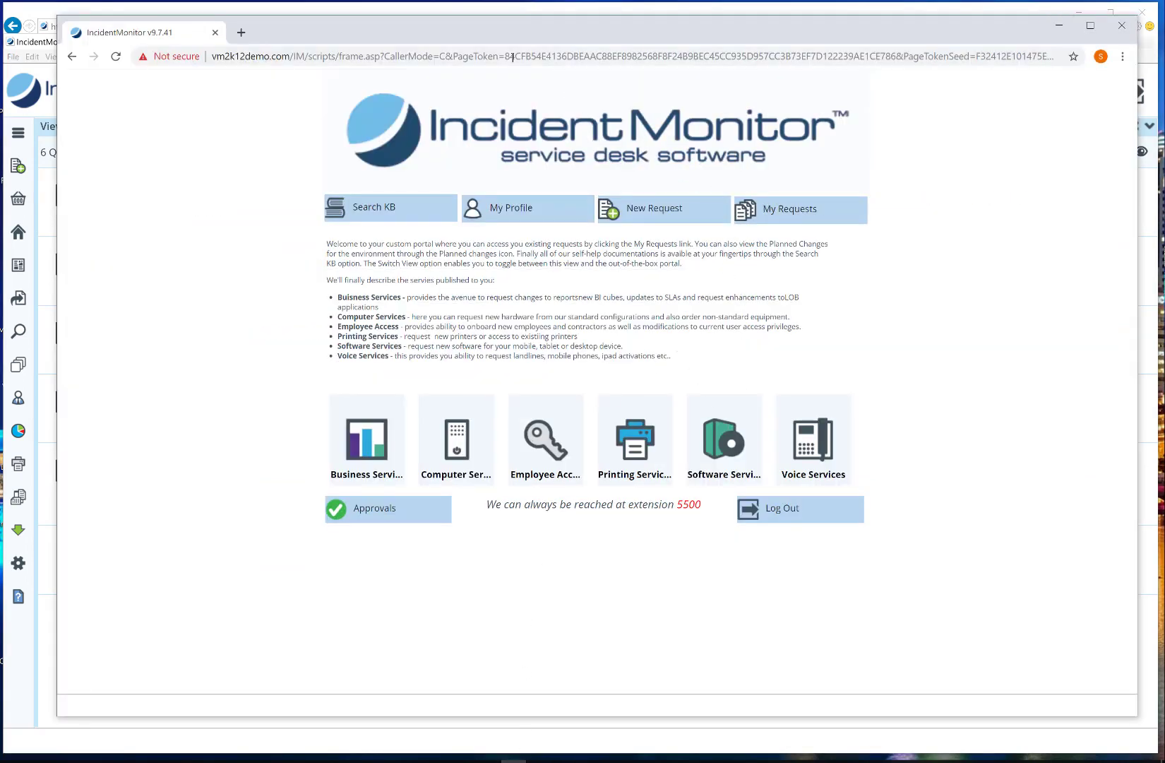
left_click_drag(476, 34, 428, 28)
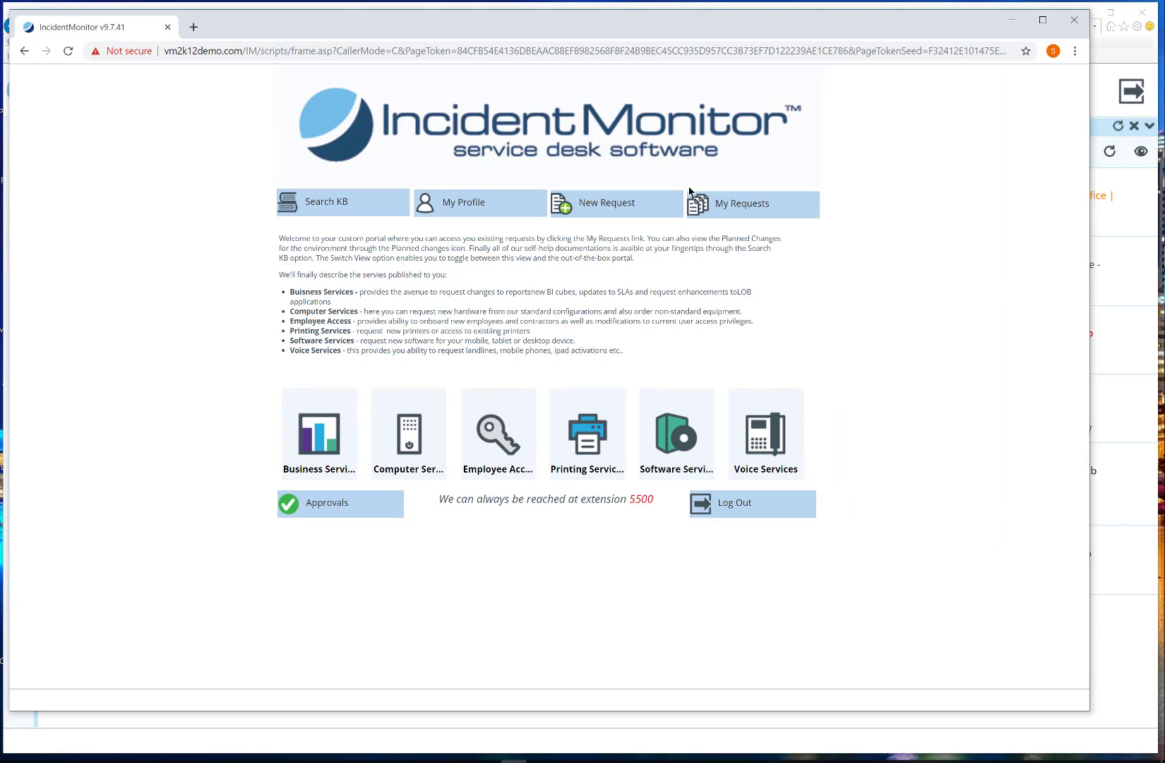
left_click(746, 207)
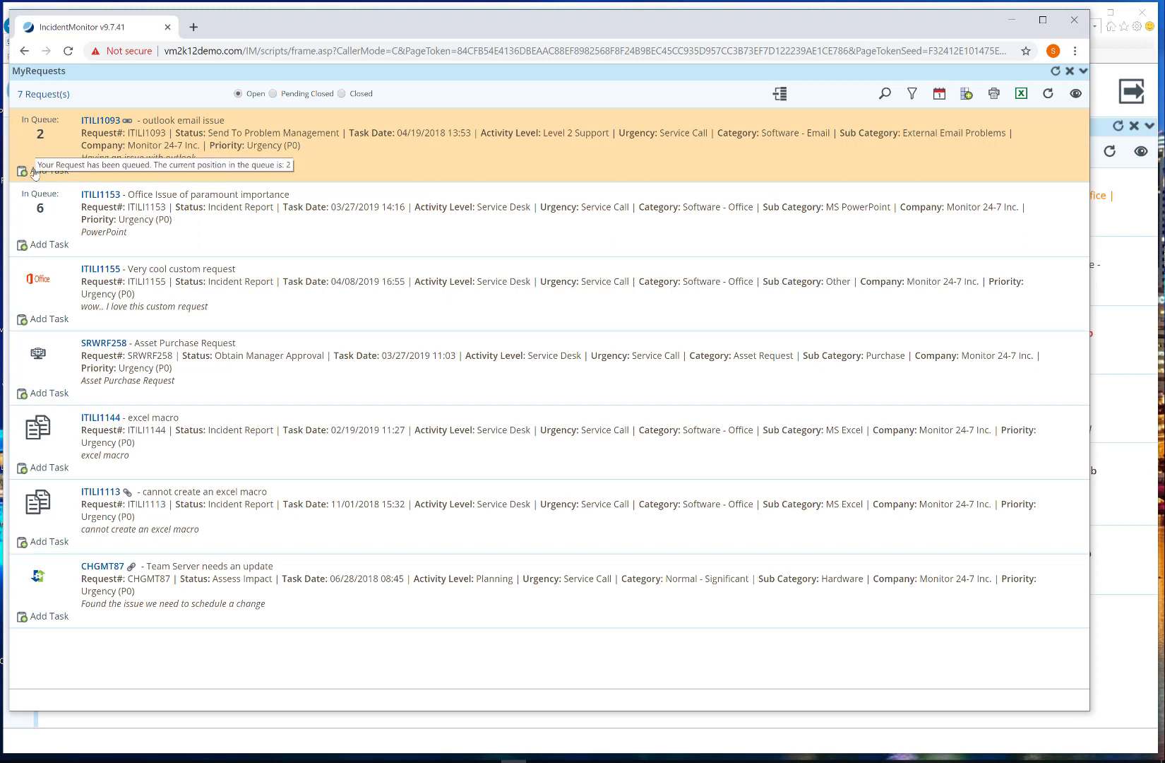
mouse_move(40, 219)
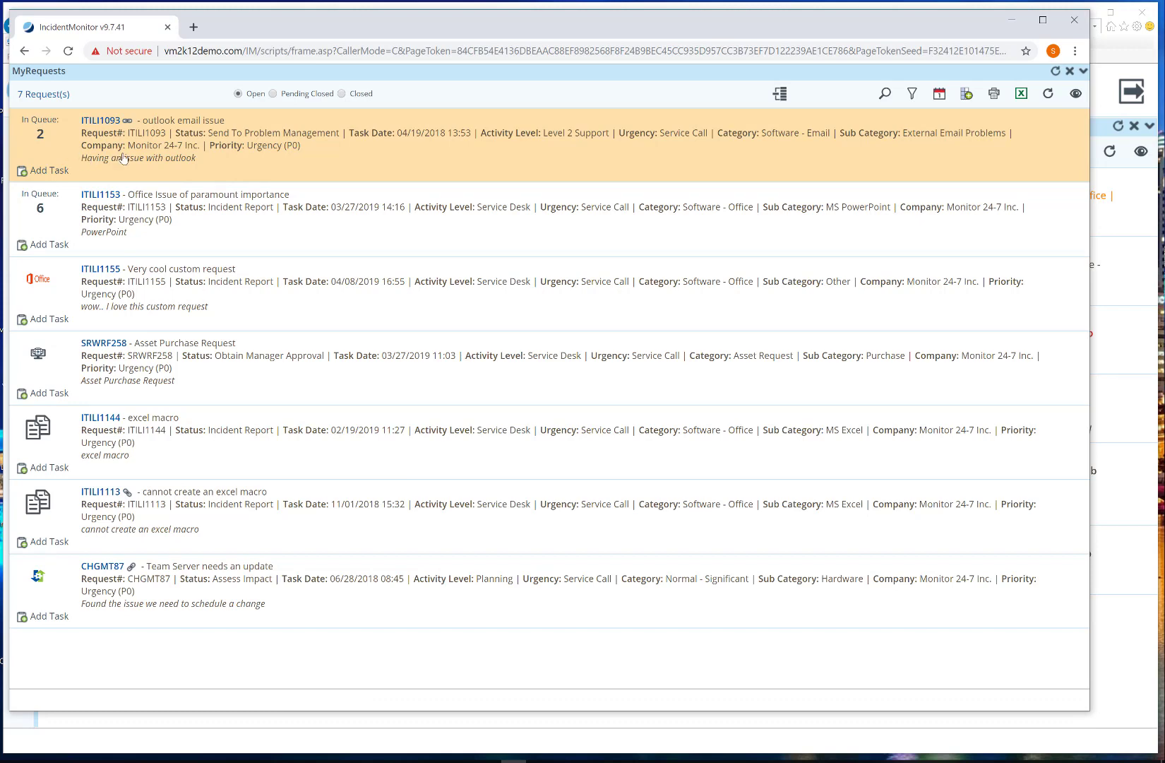
left_click_drag(308, 27, 353, 32)
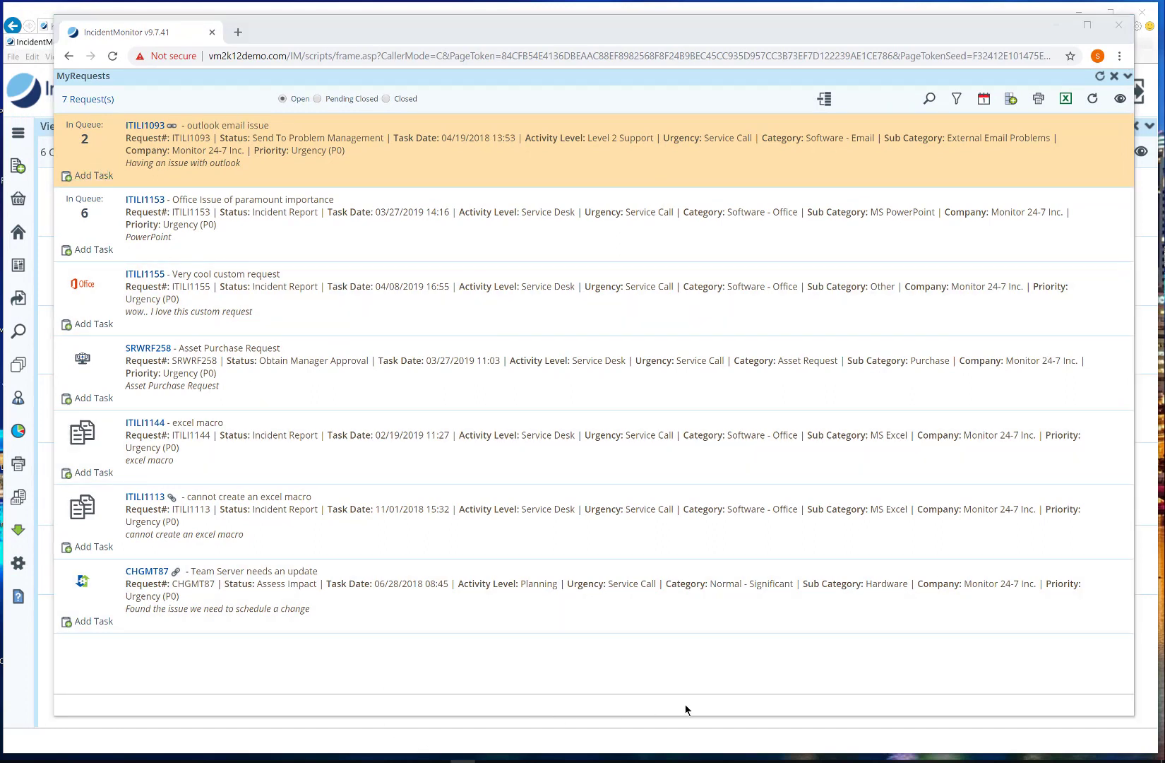
In the administrator client, review the general properties of the project 1. ITIL Incident Management, including queue ranking, and close them
left_click(680, 684)
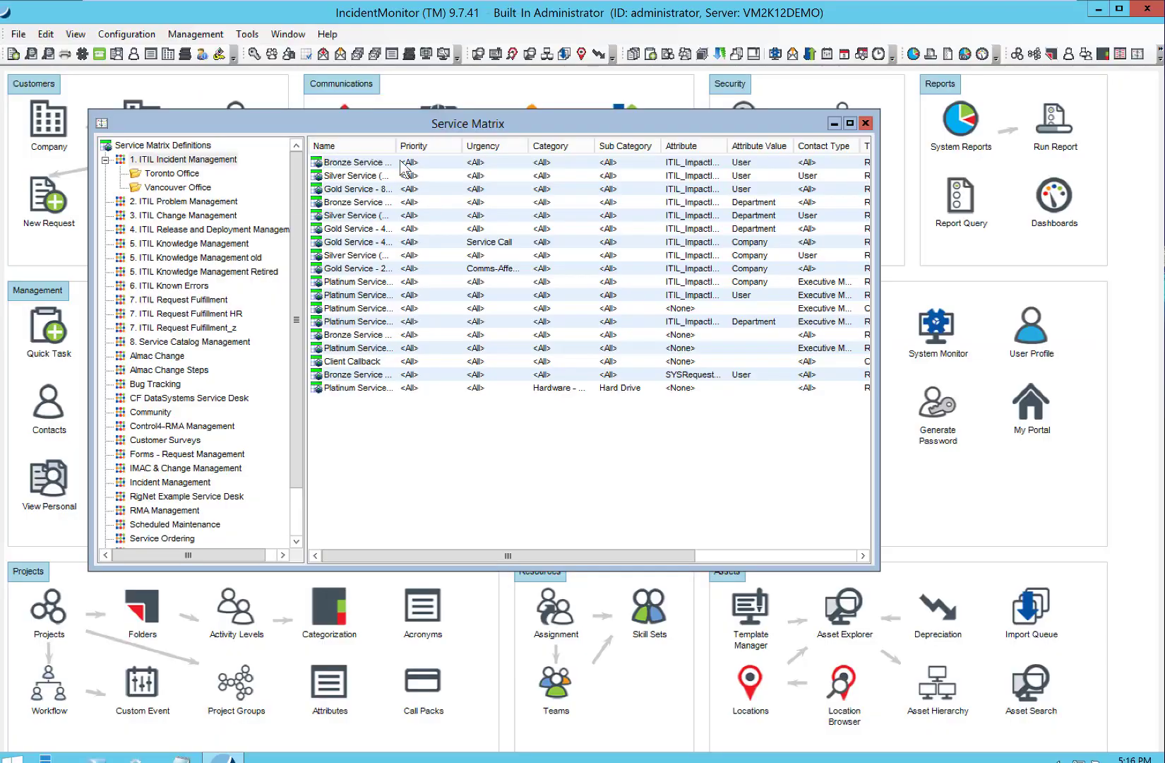
left_click(195, 34)
mouse_move(207, 70)
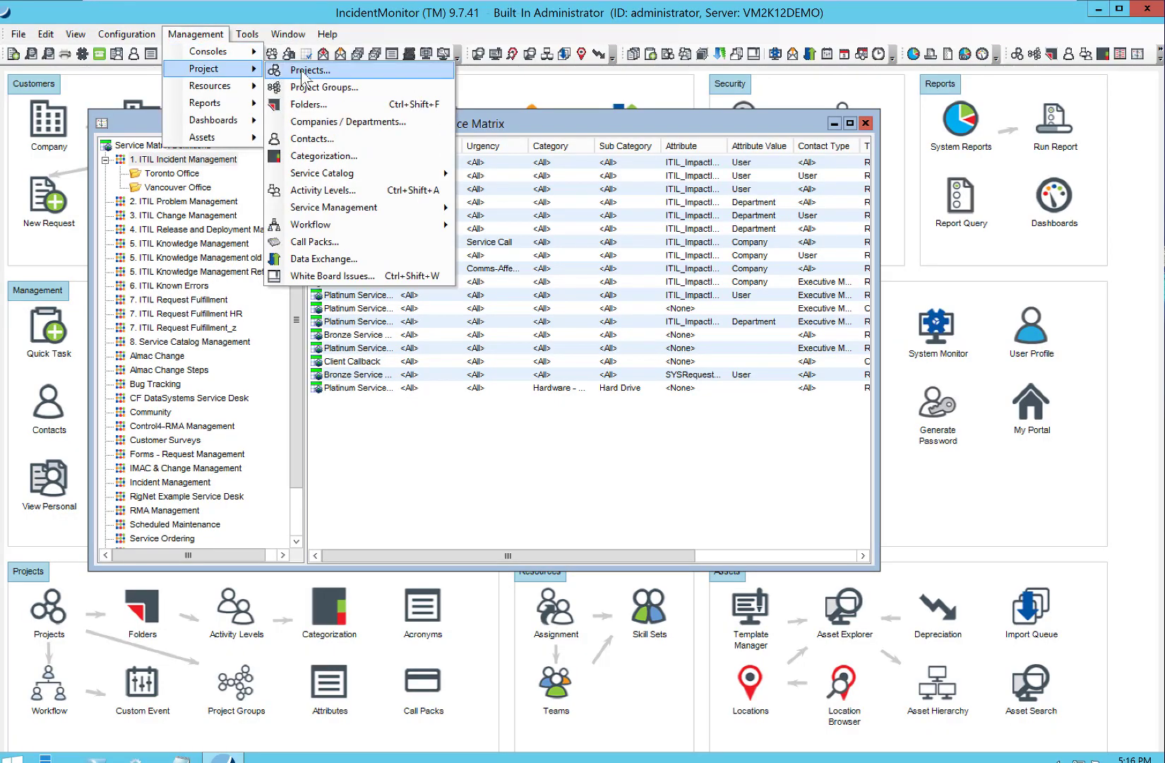
left_click(304, 70)
left_click(327, 281)
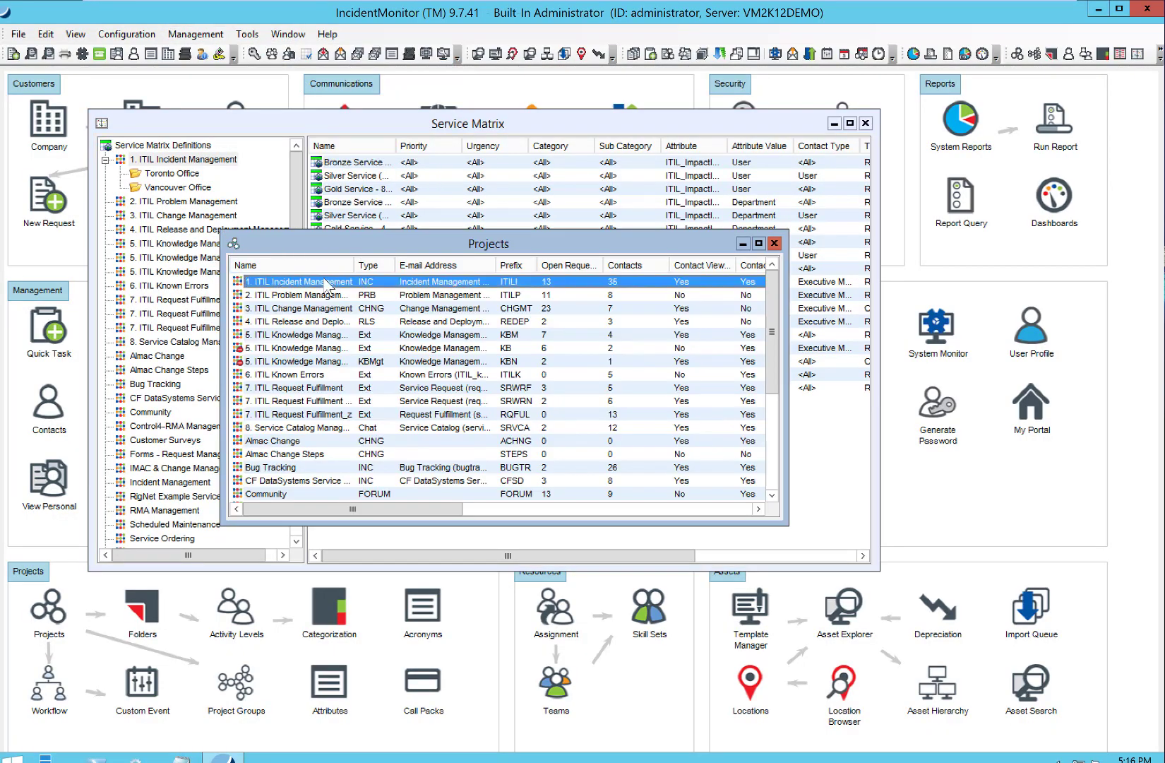
double_click(327, 282)
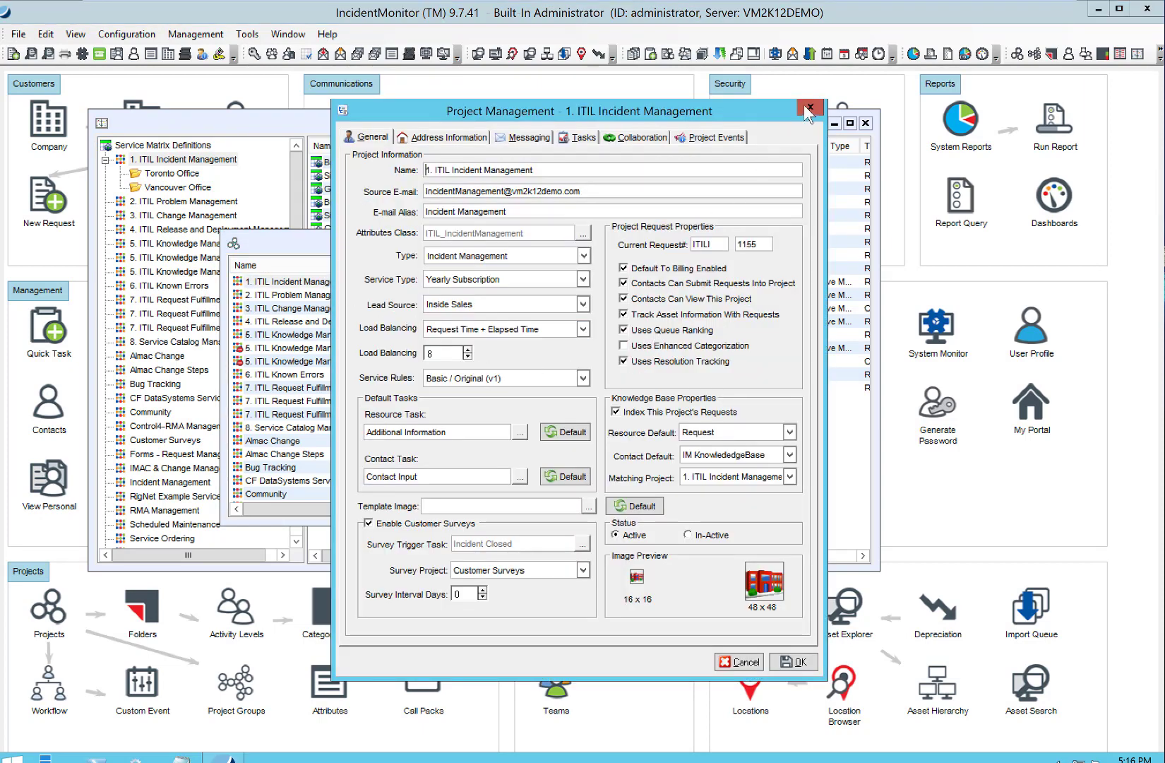
left_click(810, 107)
left_click_drag(689, 244, 661, 200)
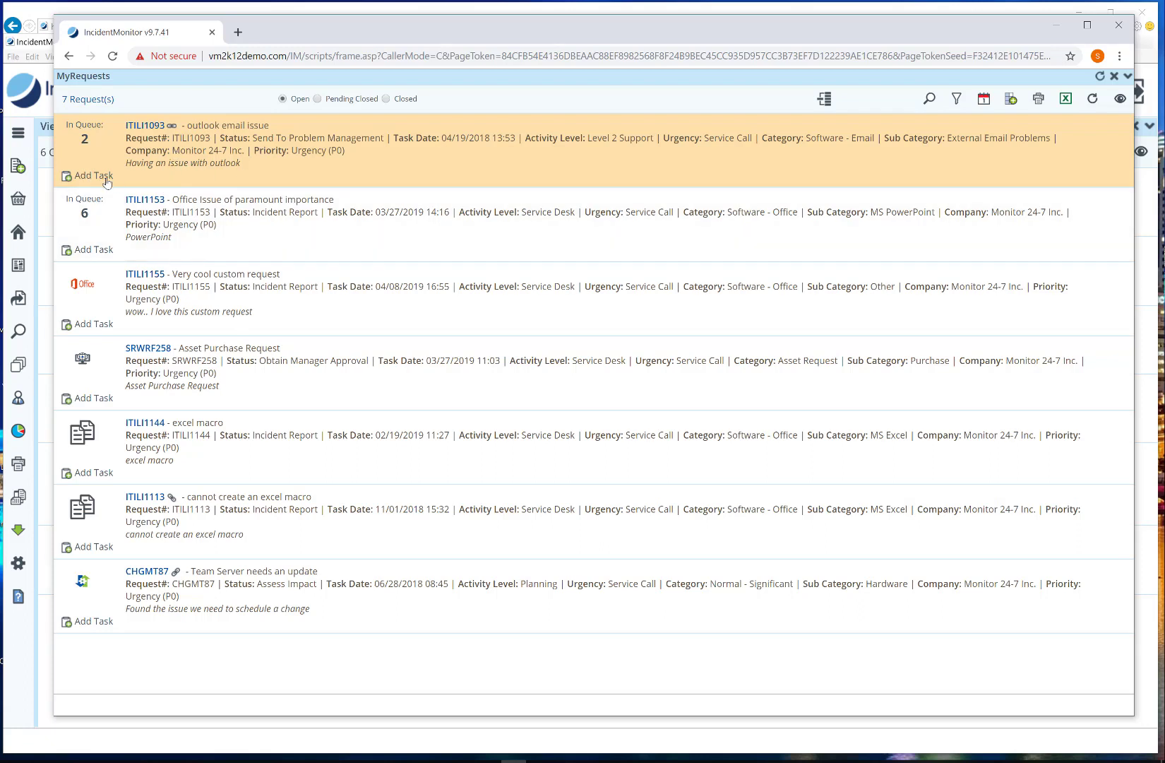
In the customer portal, leave the request list, examine the Software License With KB Sample form under Software Services, and minimize the portal
mouse_move(97, 230)
left_click(1113, 76)
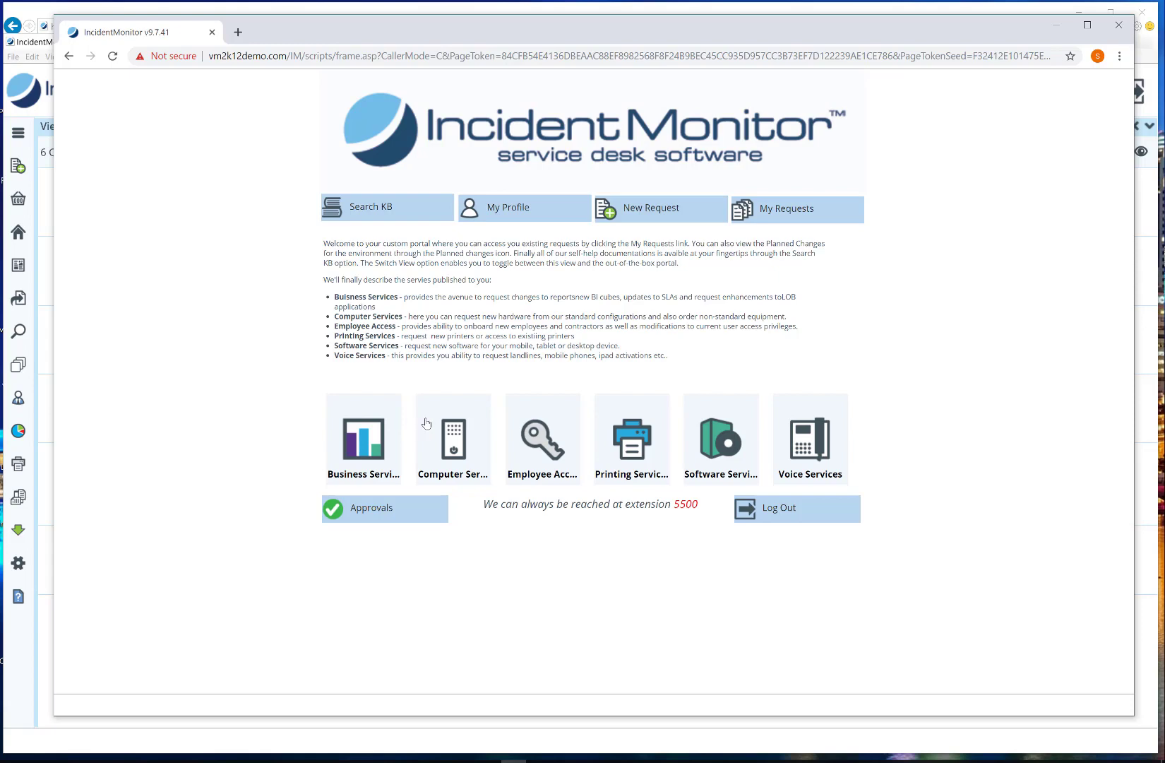
left_click(723, 477)
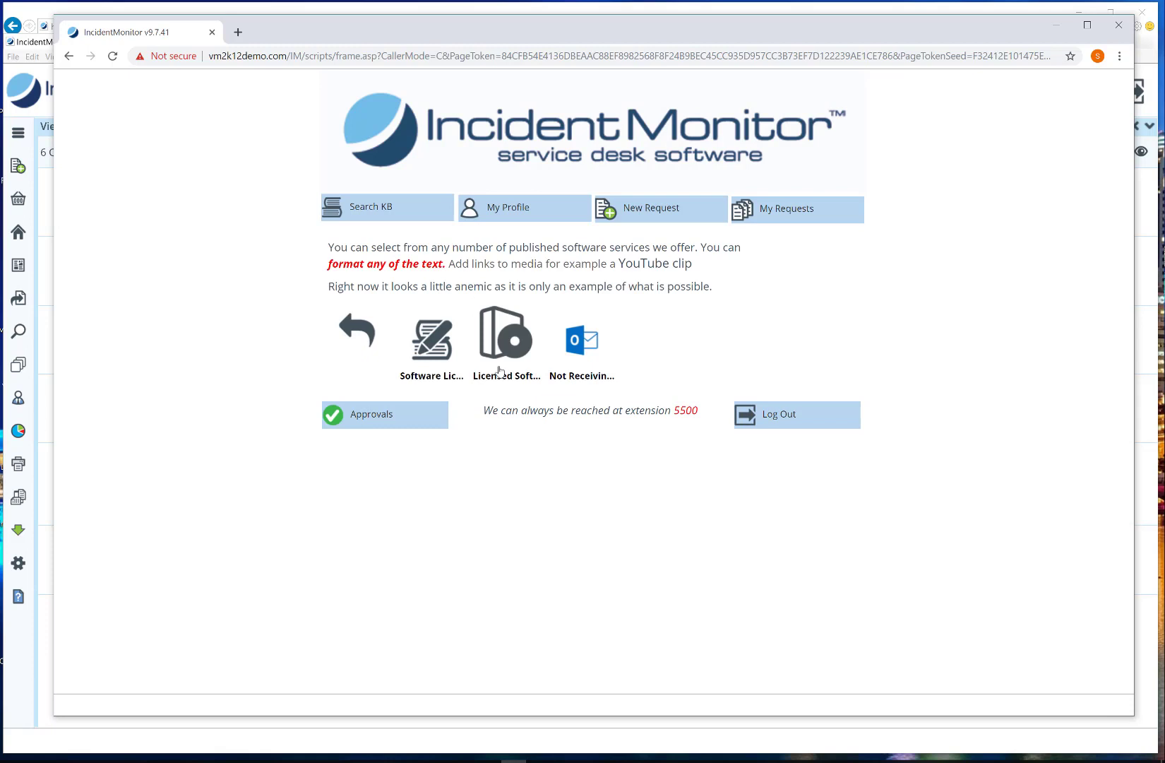
left_click(426, 357)
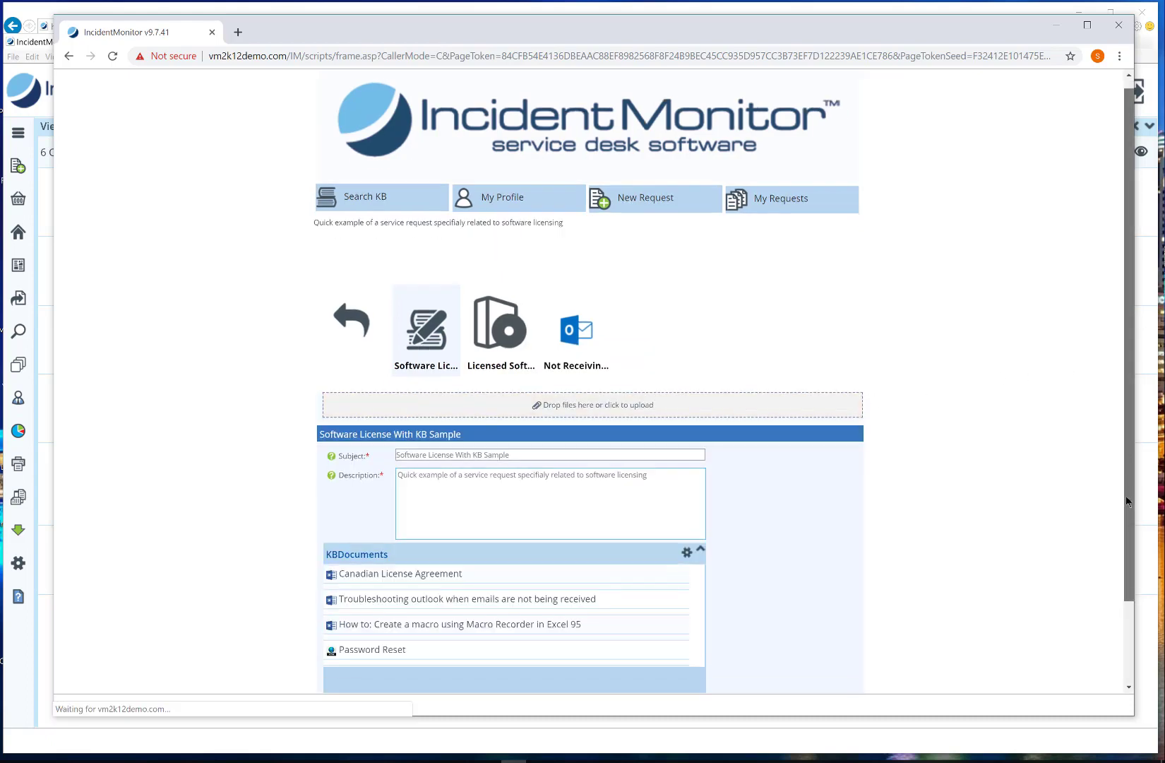
scroll(639, 500, "down", 3)
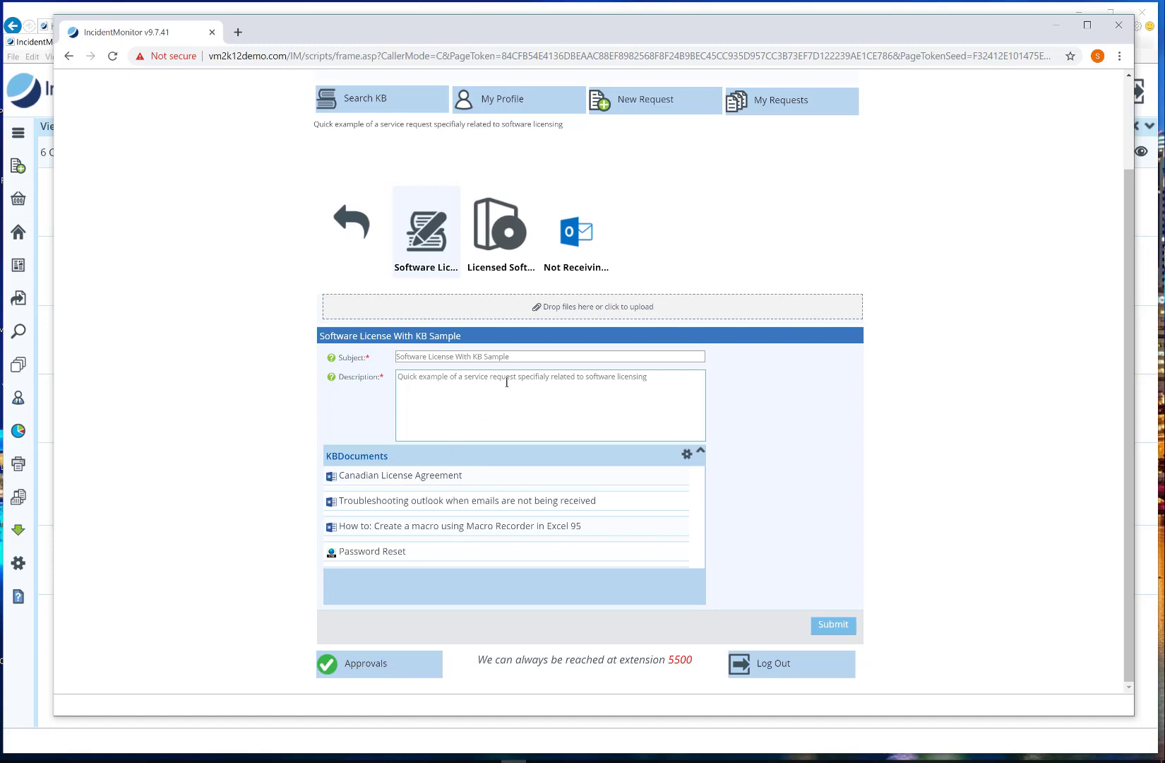
scroll(556, 370, "up", 3)
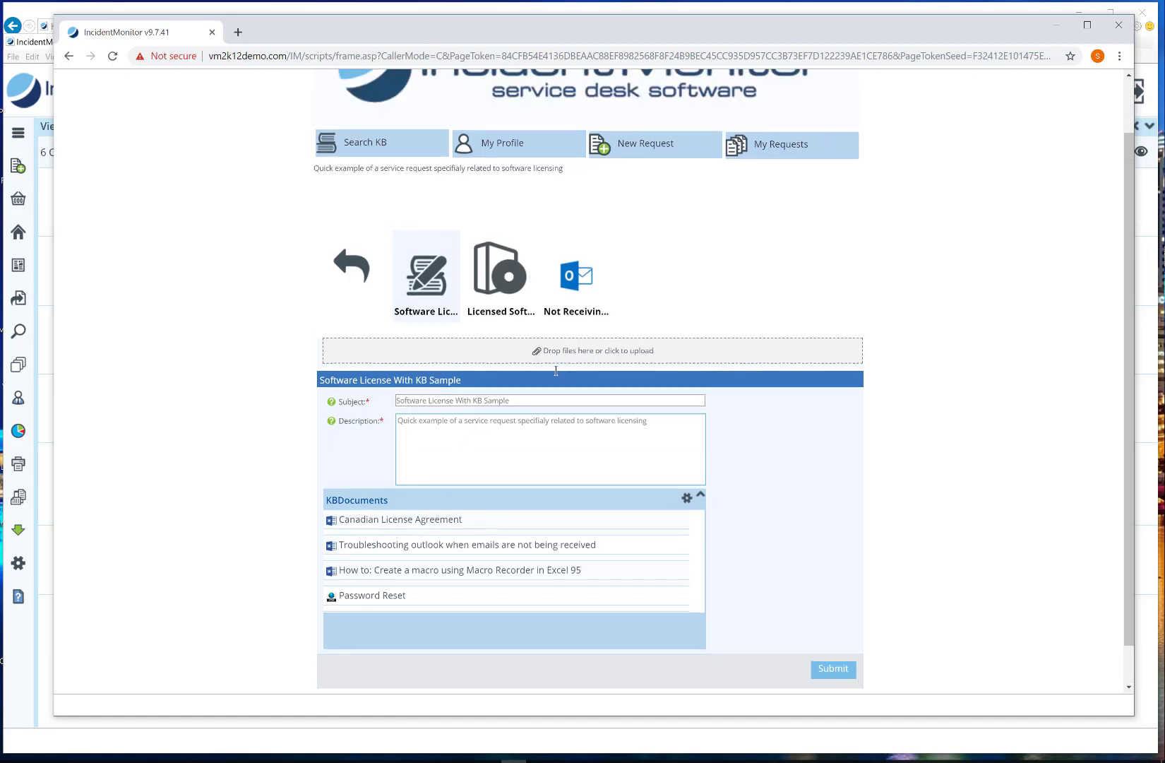
left_click(1060, 31)
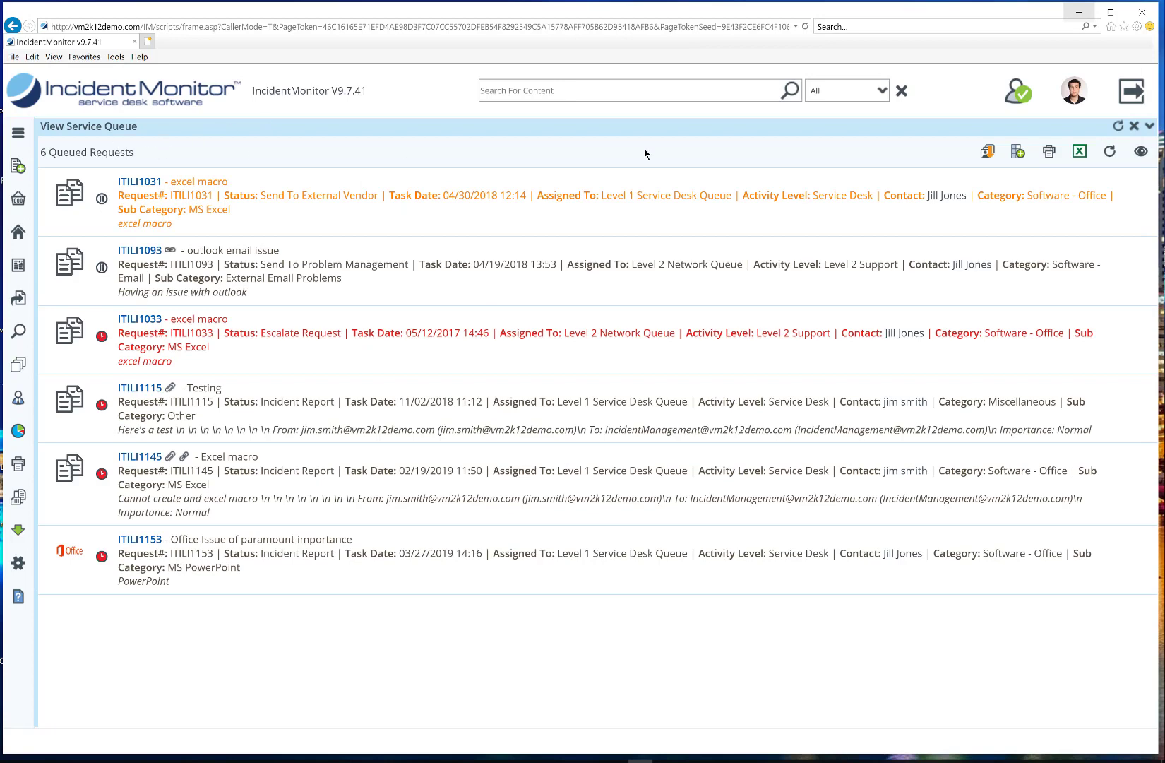
Close the service queue view and show the details of requests ITILI1154 and ITILI1155 from the current requests
left_click(1135, 125)
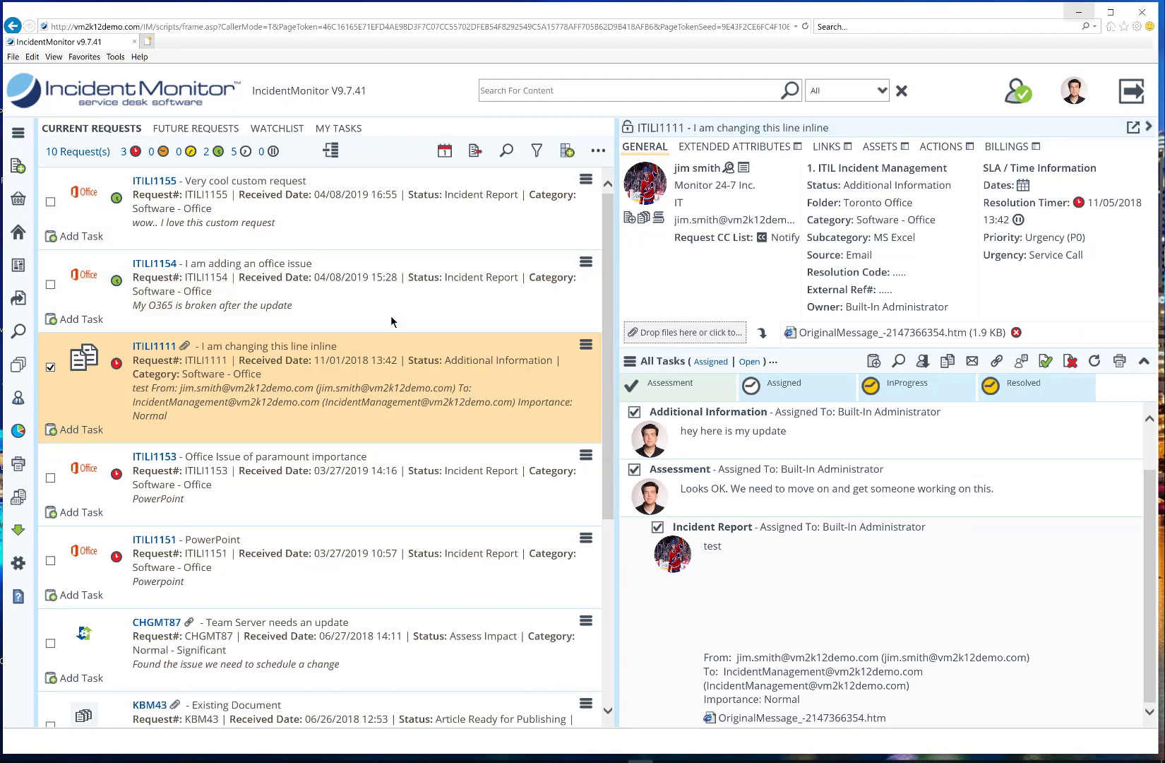
left_click(399, 297)
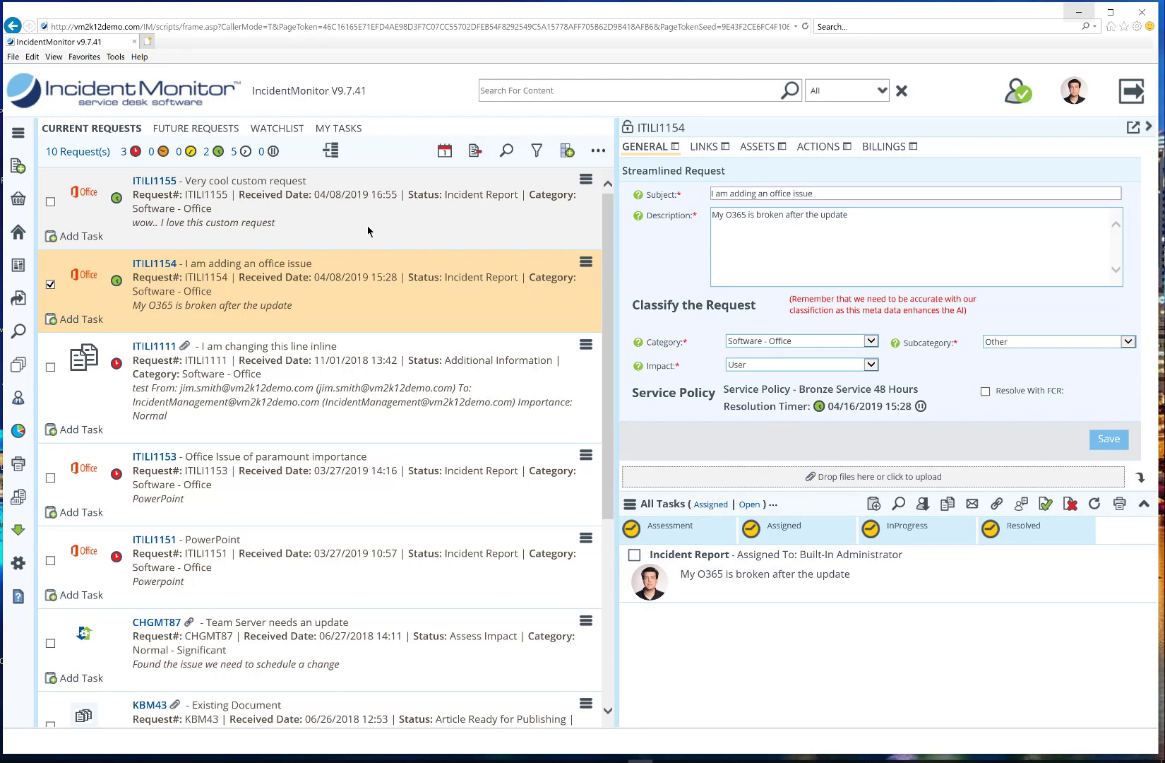
left_click(367, 231)
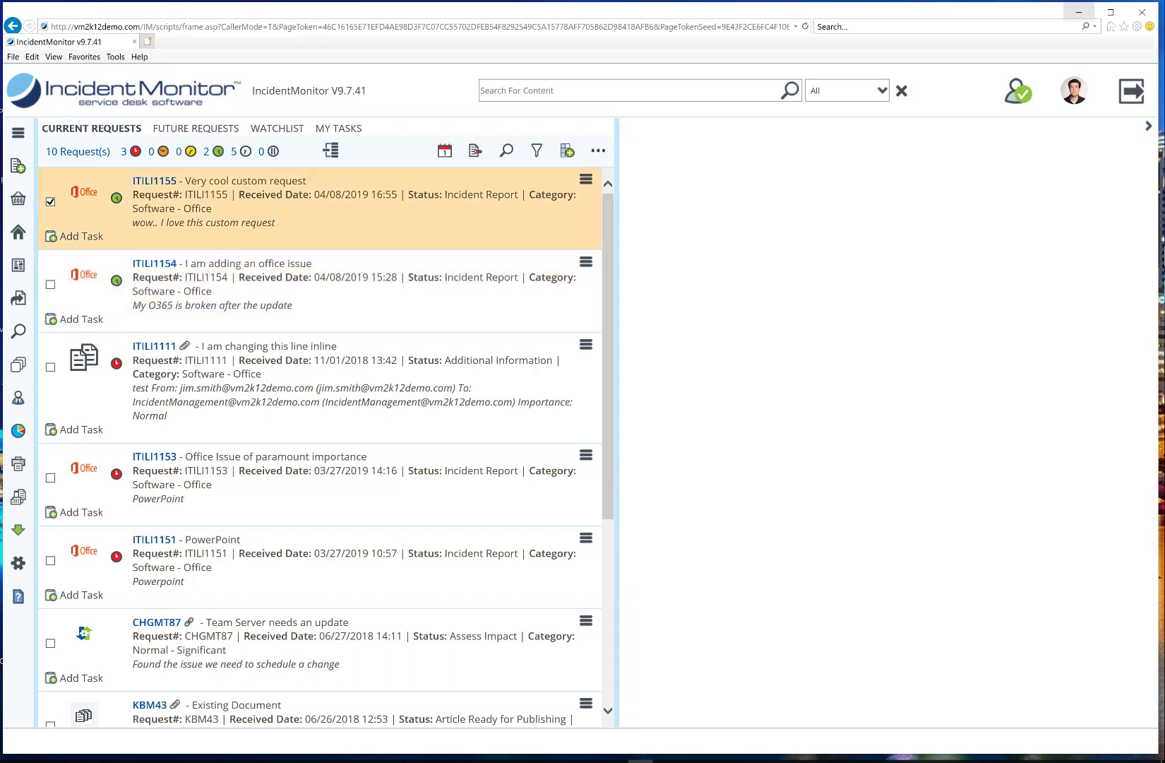
Open a new Streamlined Request form, look over its contact, classification and service policy fields, and close it without submitting
left_click(18, 167)
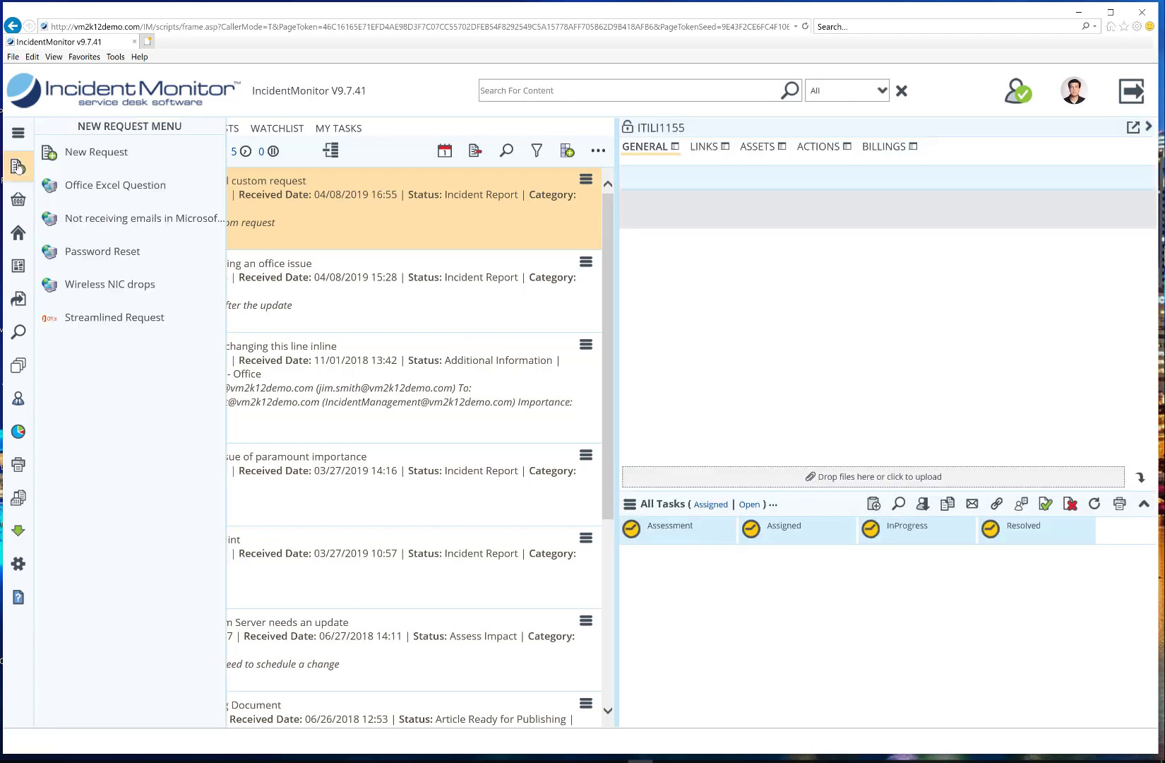
left_click(99, 318)
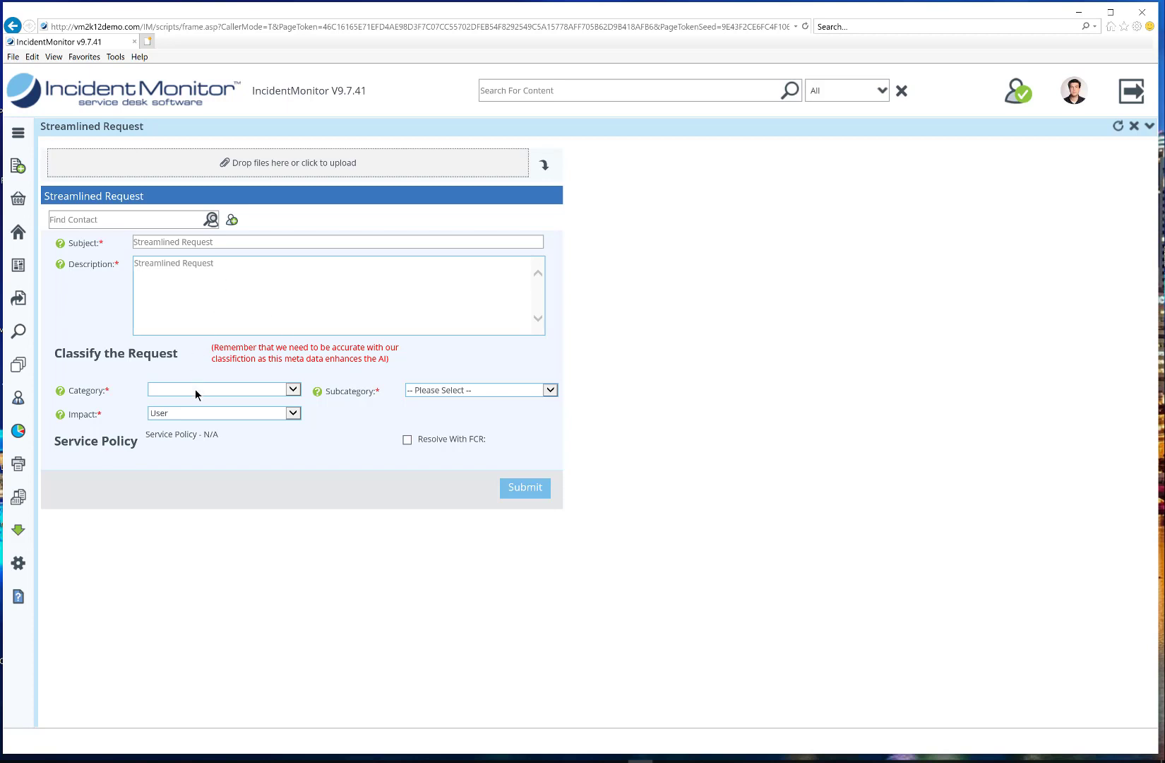
left_click(17, 170)
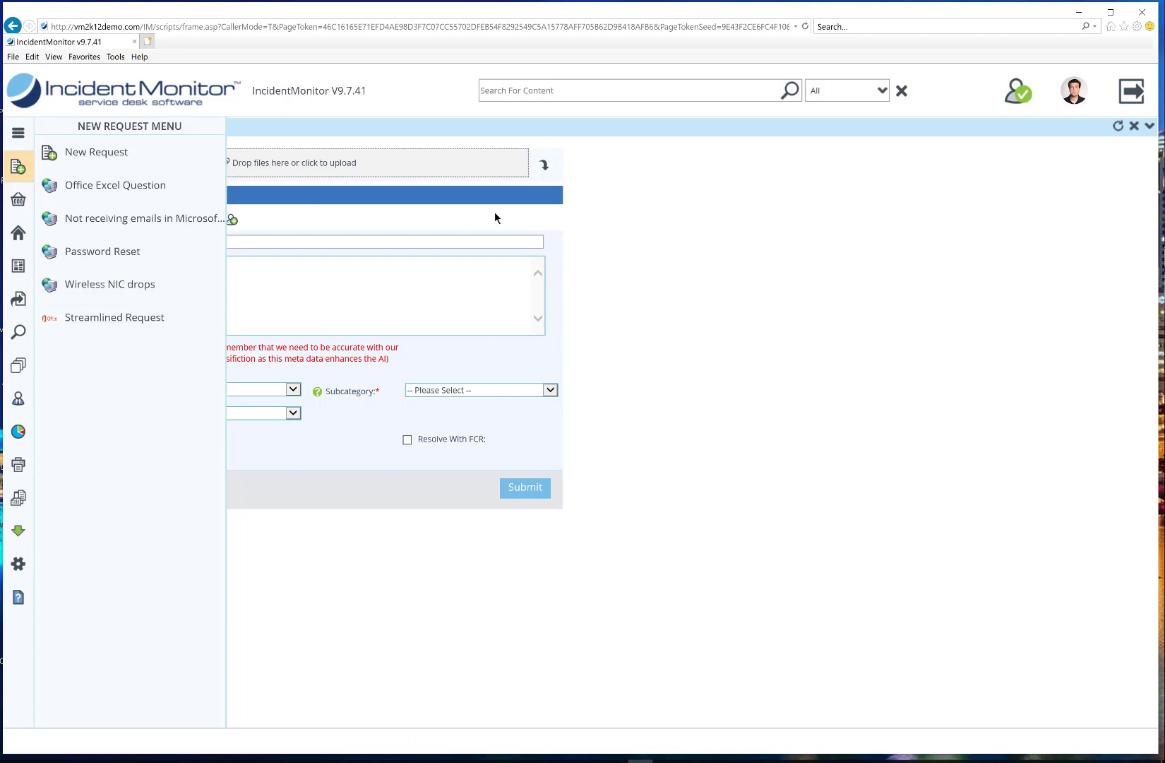
left_click(19, 133)
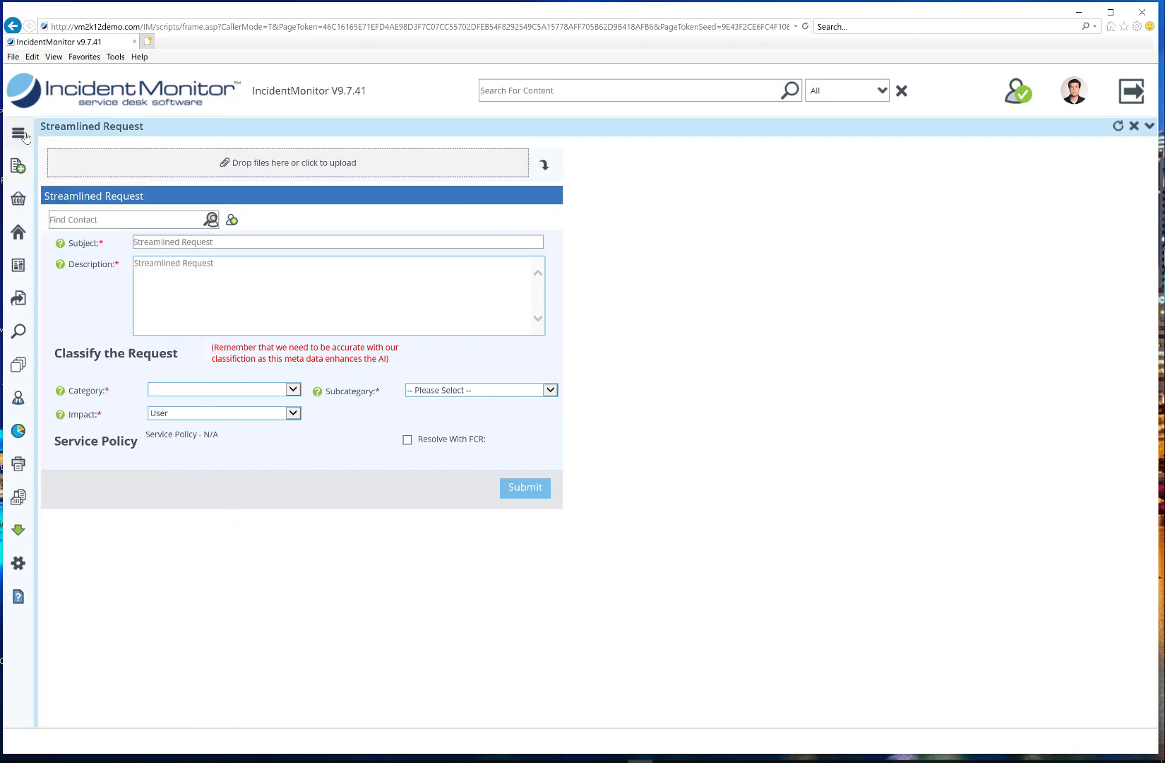
left_click(1133, 129)
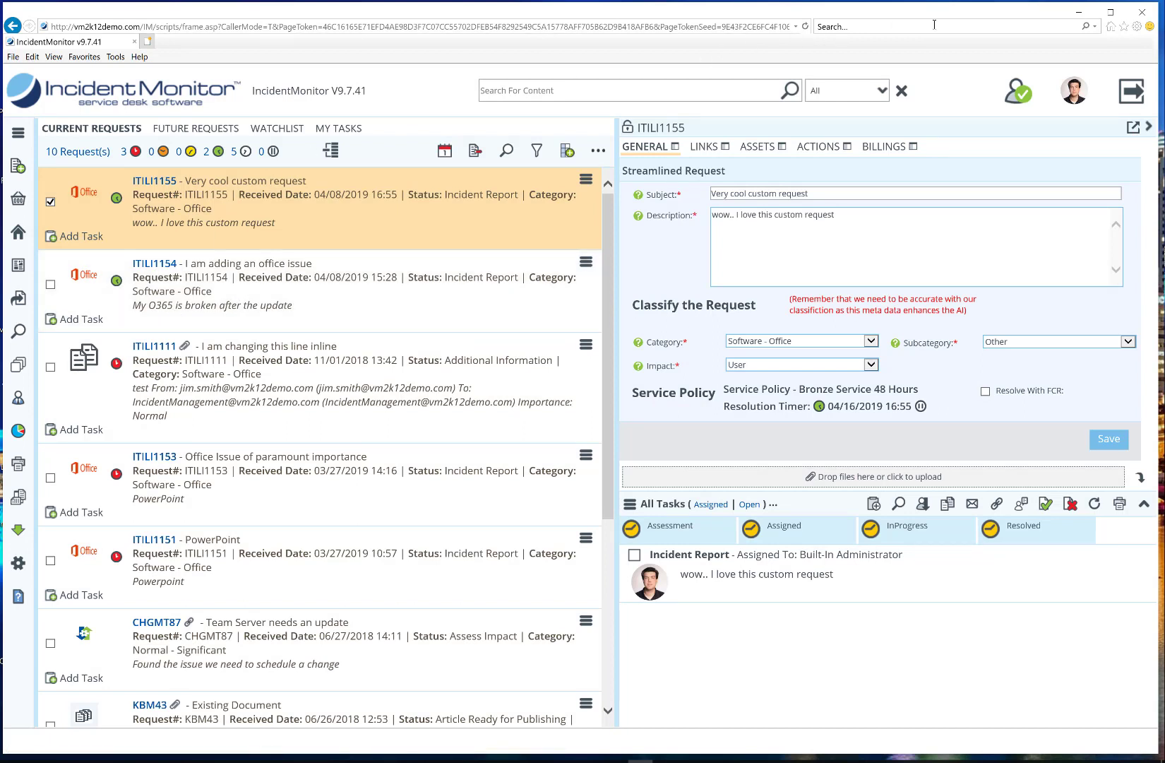
Switch to the IncidentMonitor administrator client in the Demo 9.7 2012 virtual machine and close the Projects and Service Matrix windows
left_click(1079, 13)
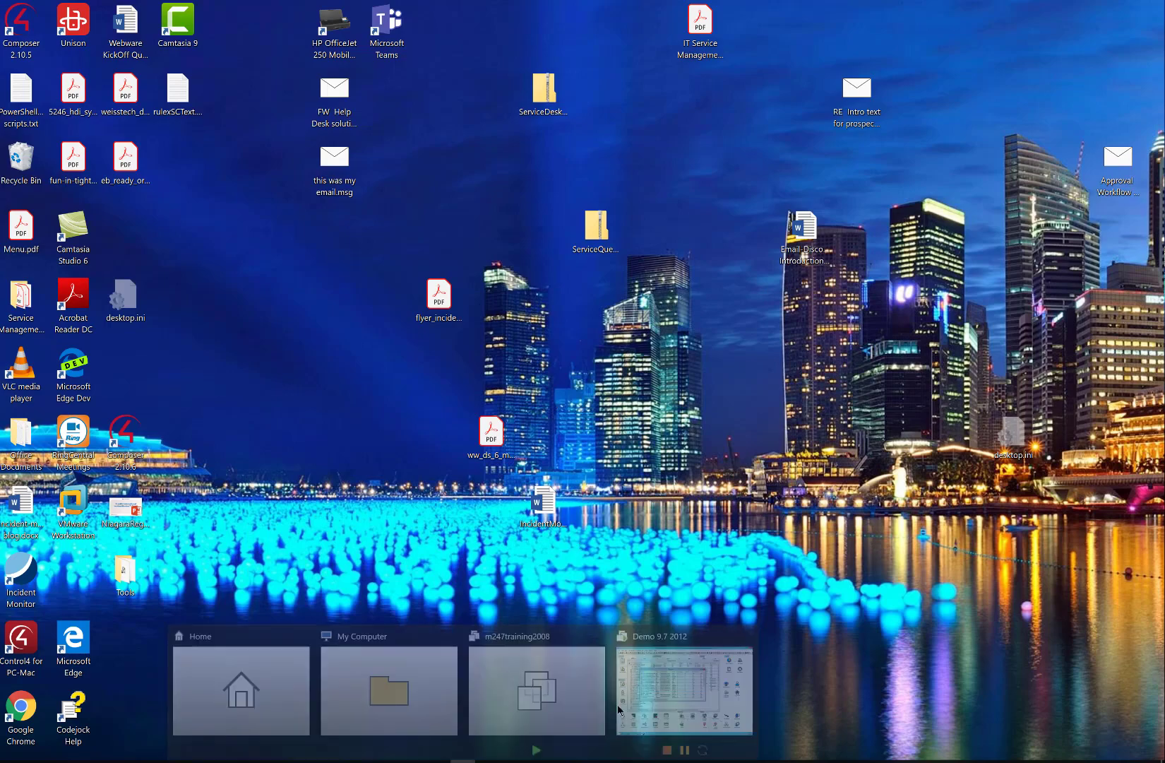
left_click(674, 689)
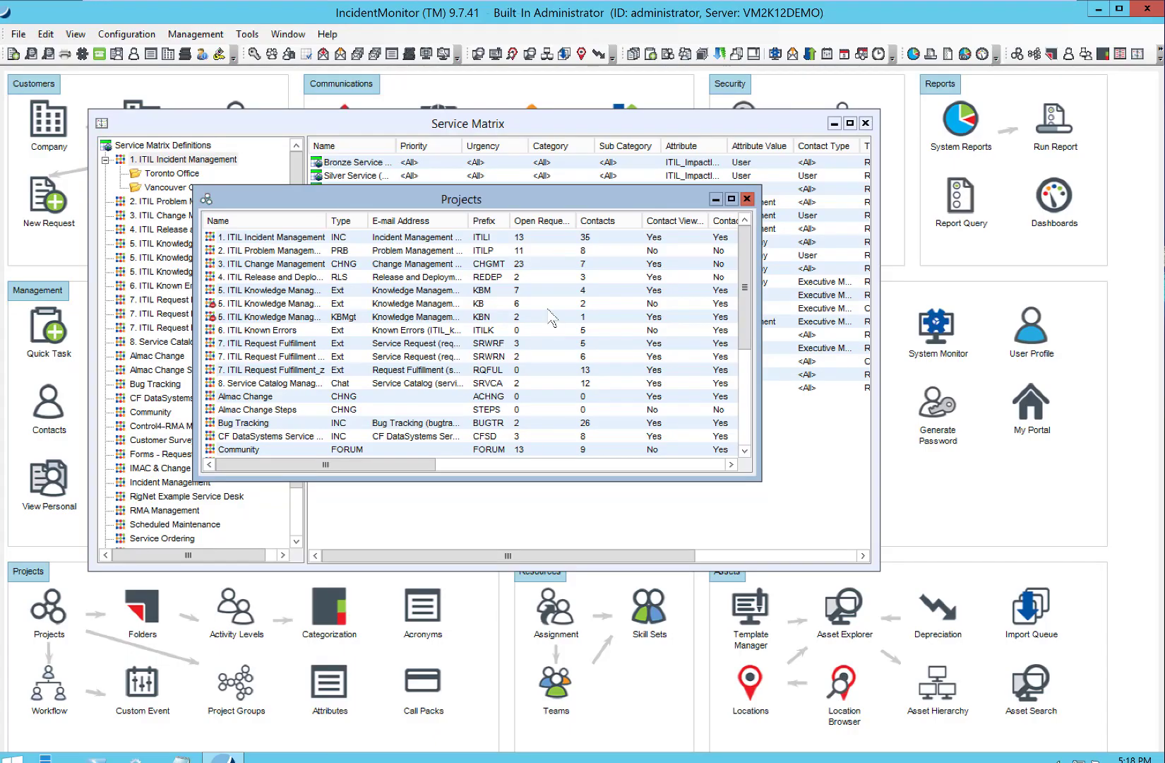
left_click(746, 198)
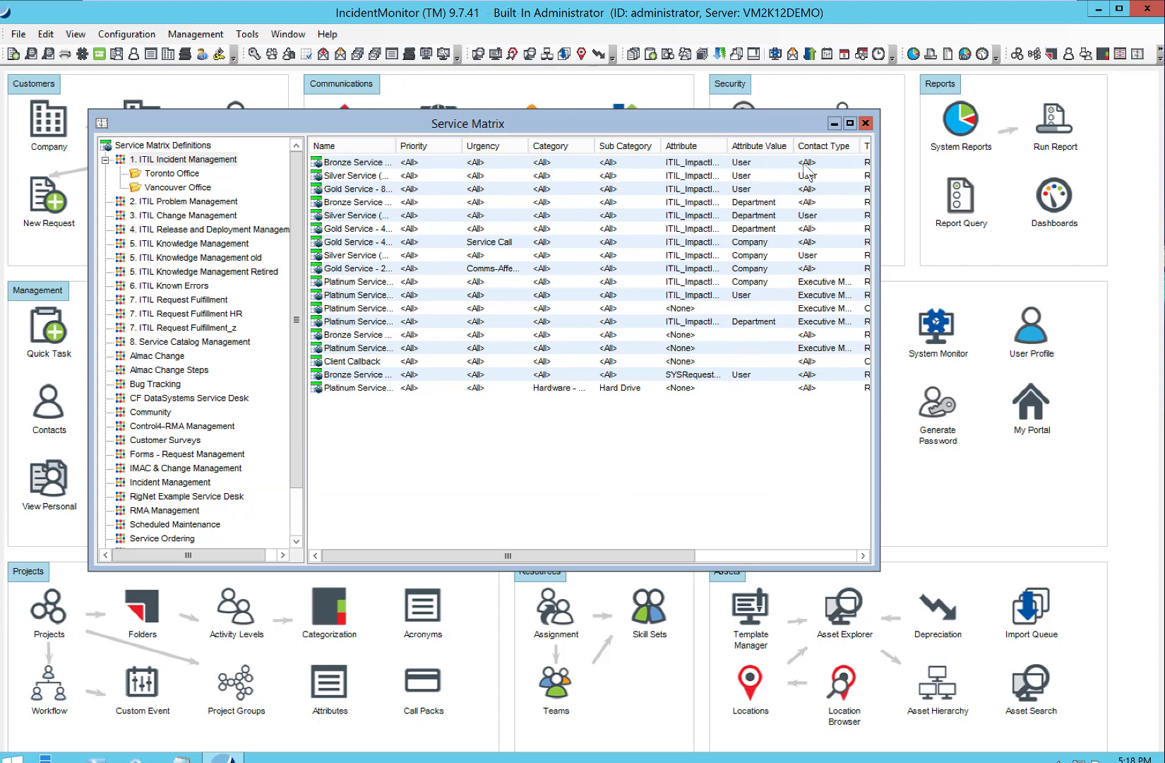
left_click(866, 123)
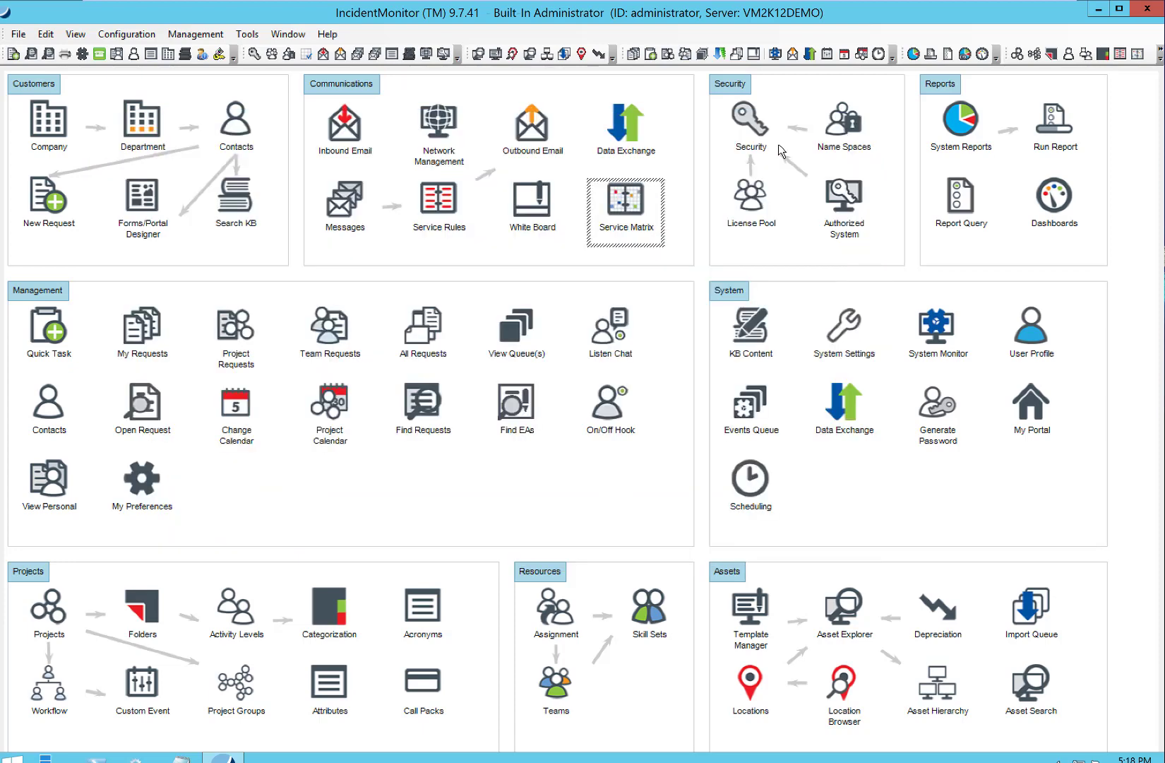
In Data Exchange, open the request-based partner message of Telus under 1. ITIL Incident Management
left_click(634, 133)
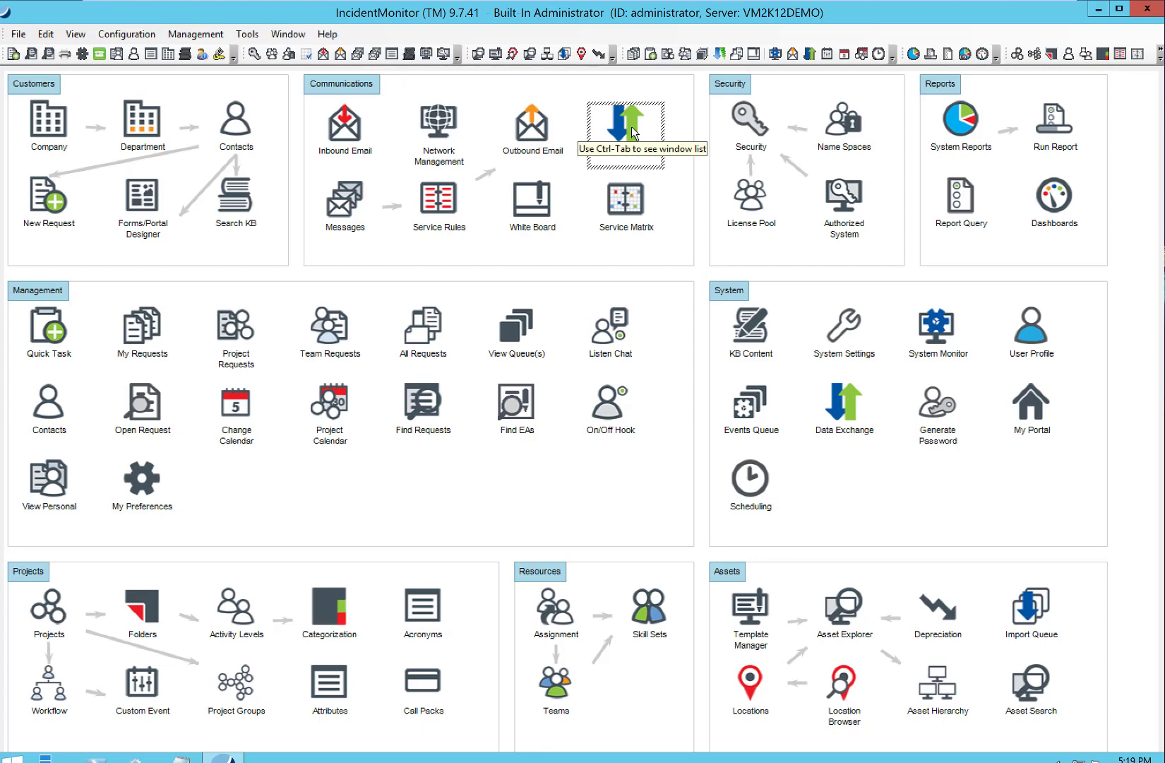
double_click(633, 133)
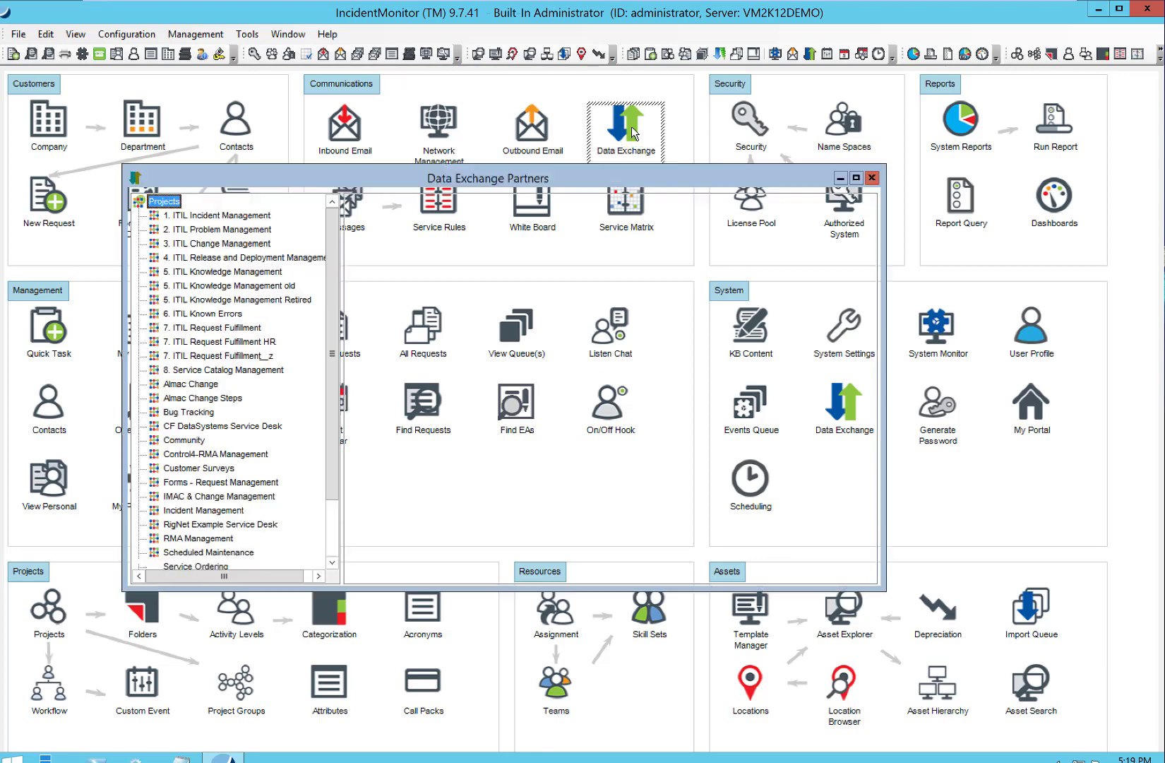
double_click(251, 215)
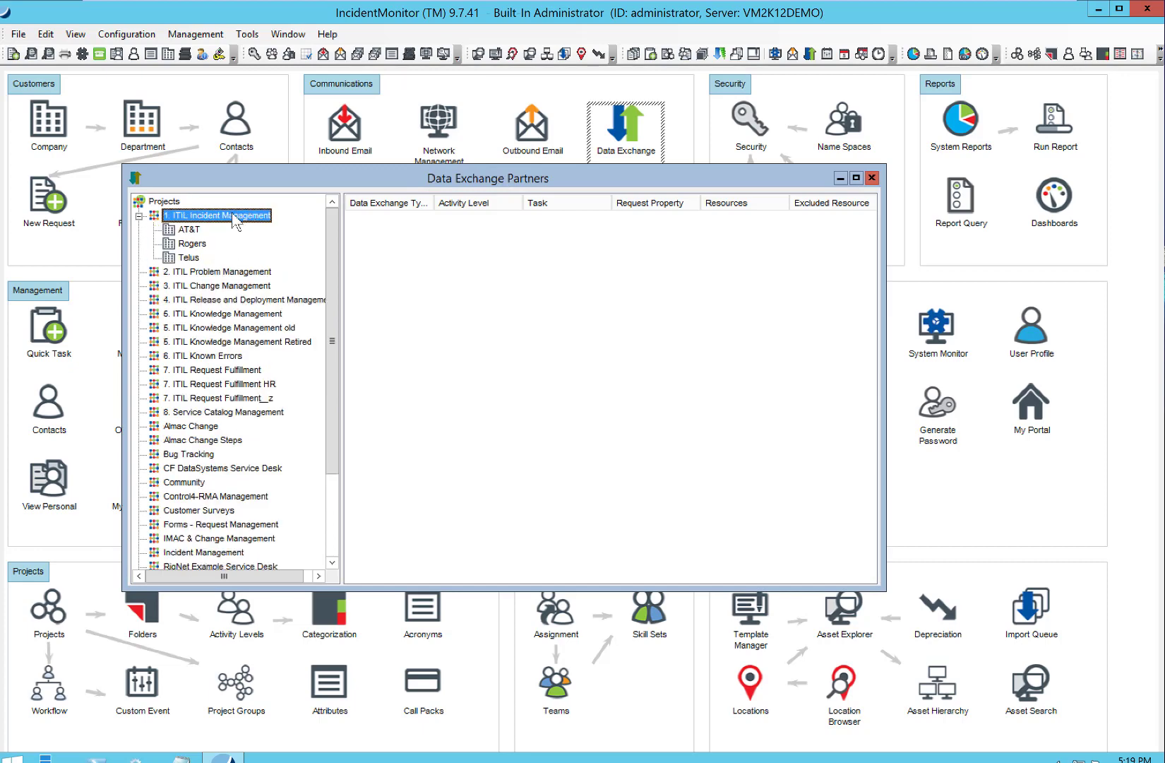
left_click(189, 259)
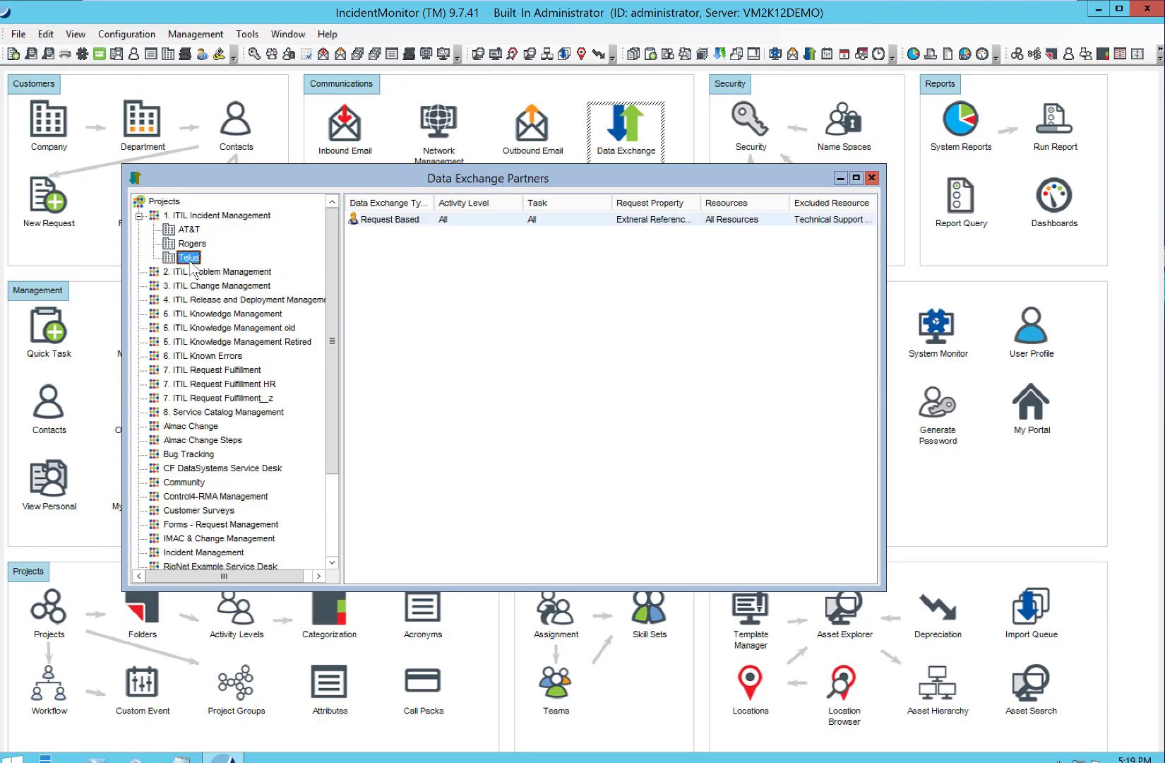
left_click(410, 221)
double_click(410, 220)
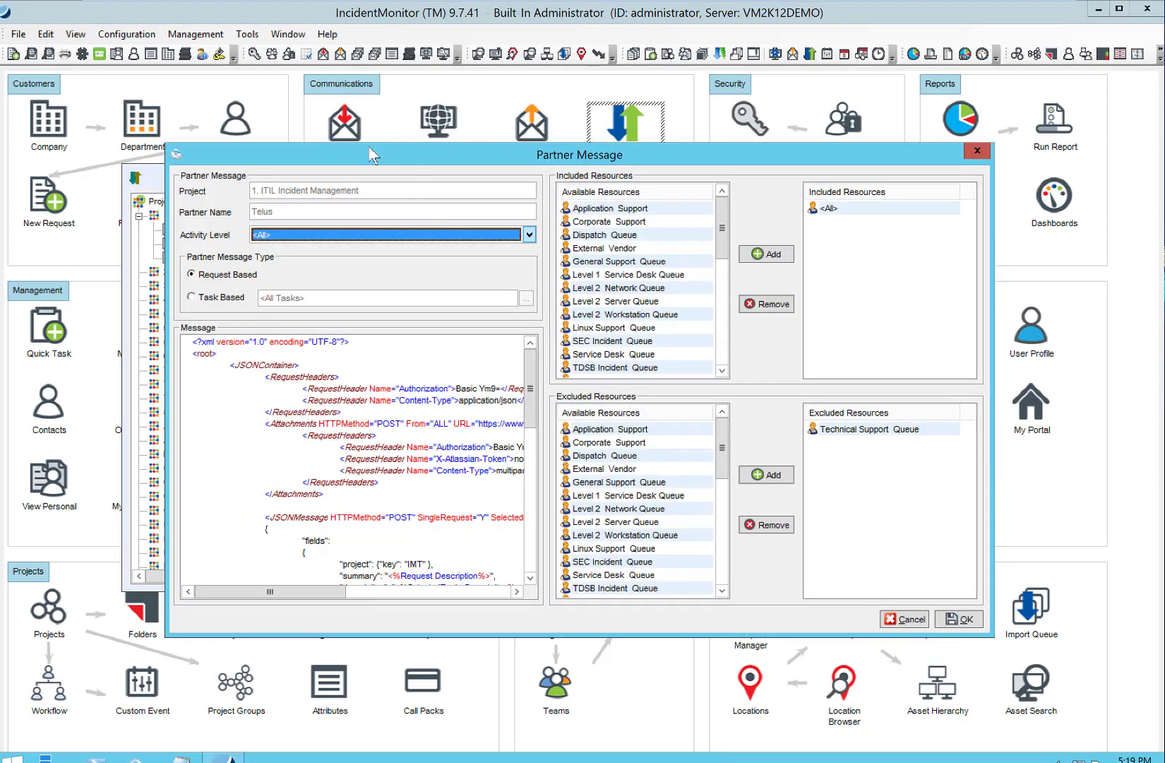
left_click_drag(370, 154, 307, 129)
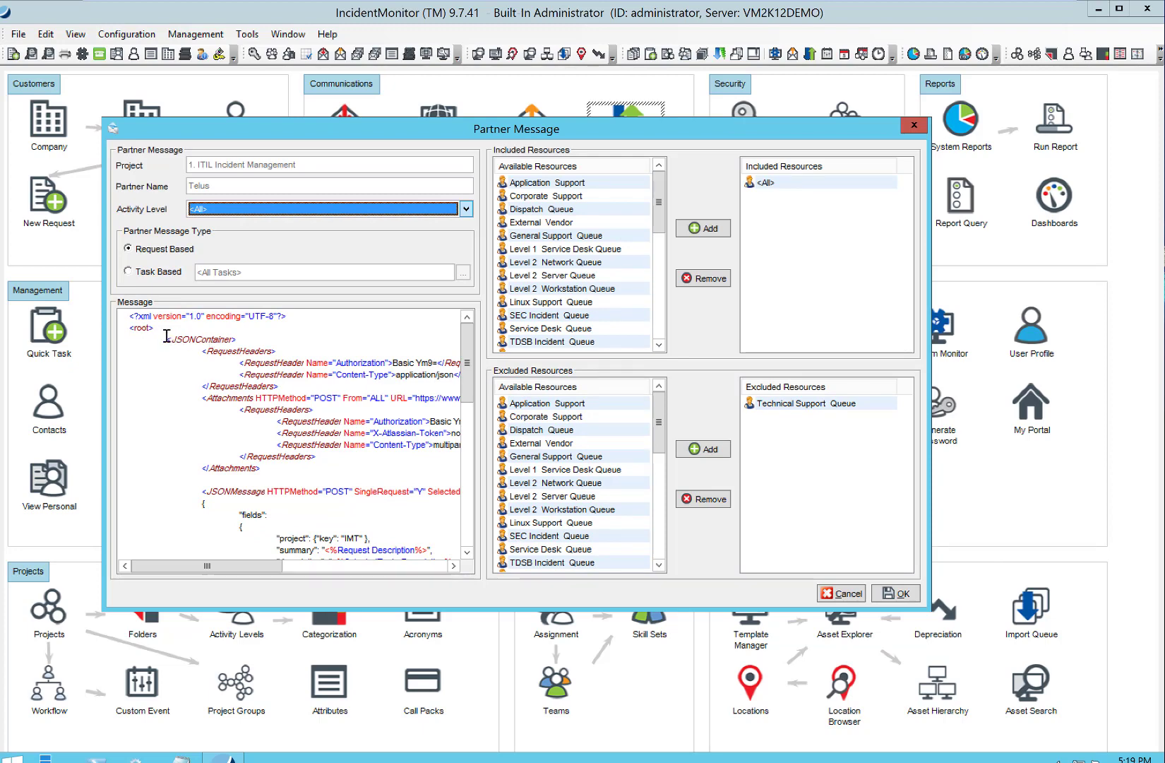
Examine the first JSONContainer of the partner message, including its request headers and the Attachments block with its URL
left_click_drag(171, 339, 236, 339)
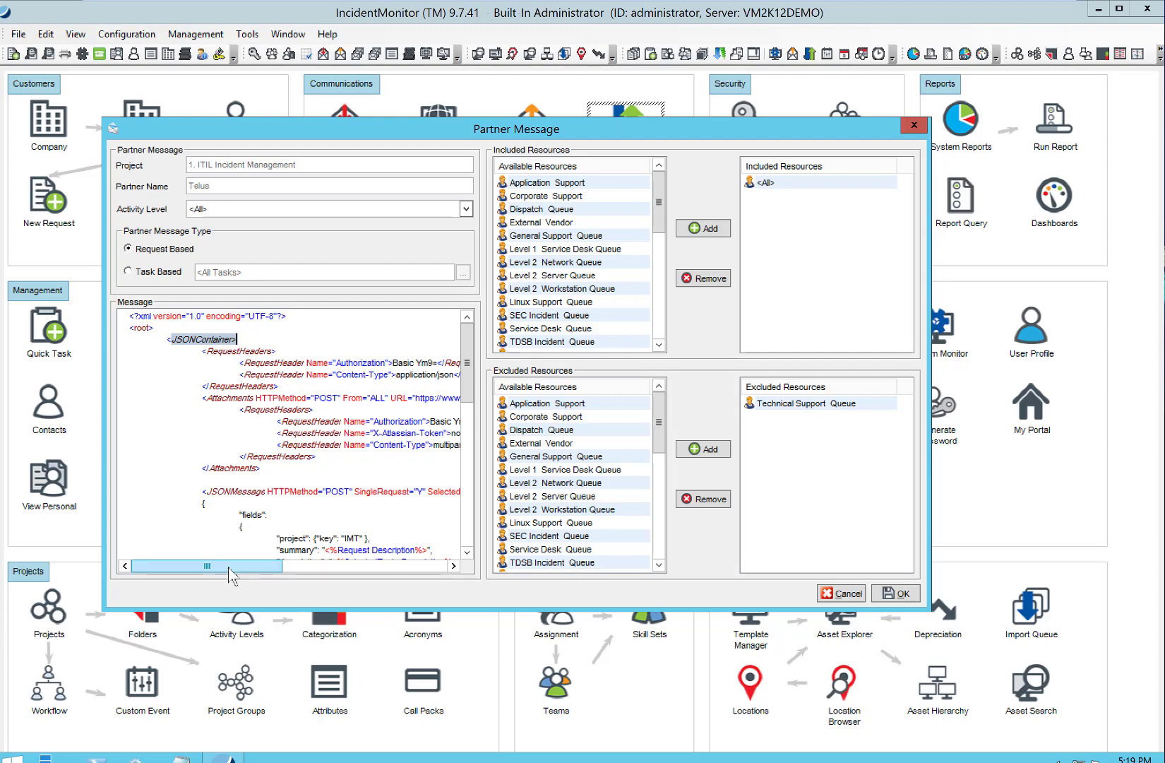
left_click_drag(250, 566, 278, 566)
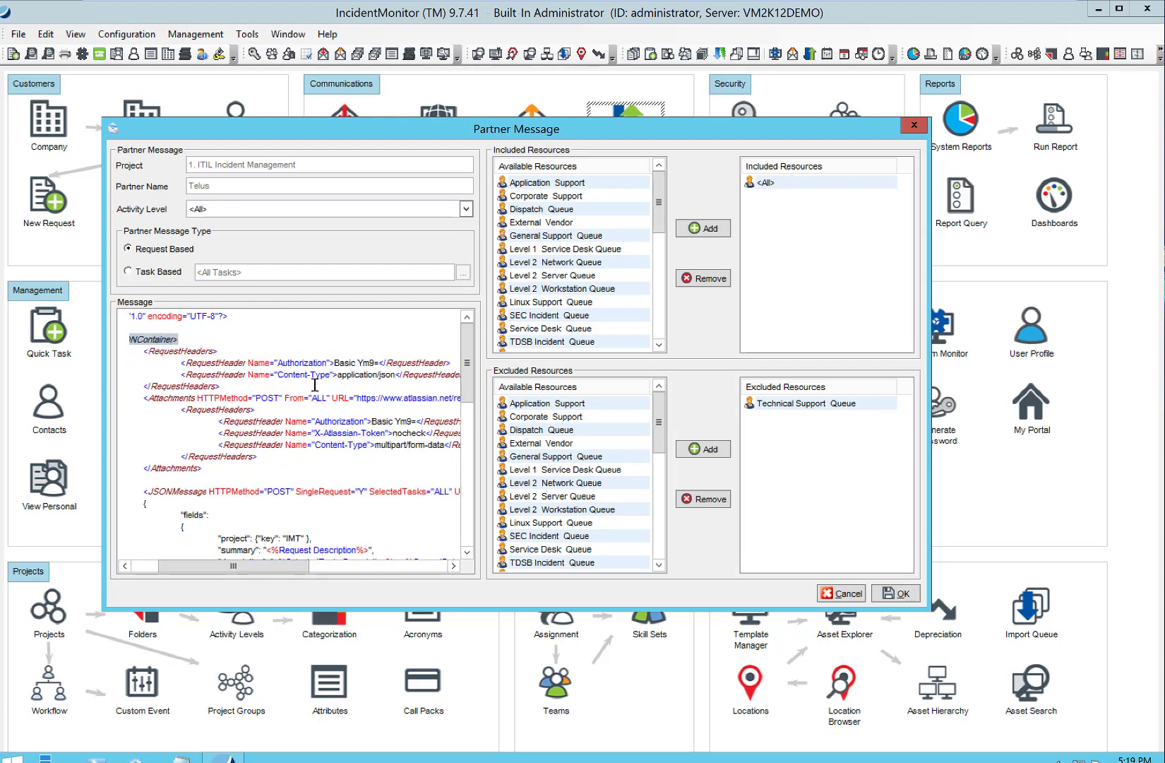
left_click(297, 374)
left_click_drag(145, 398, 204, 468)
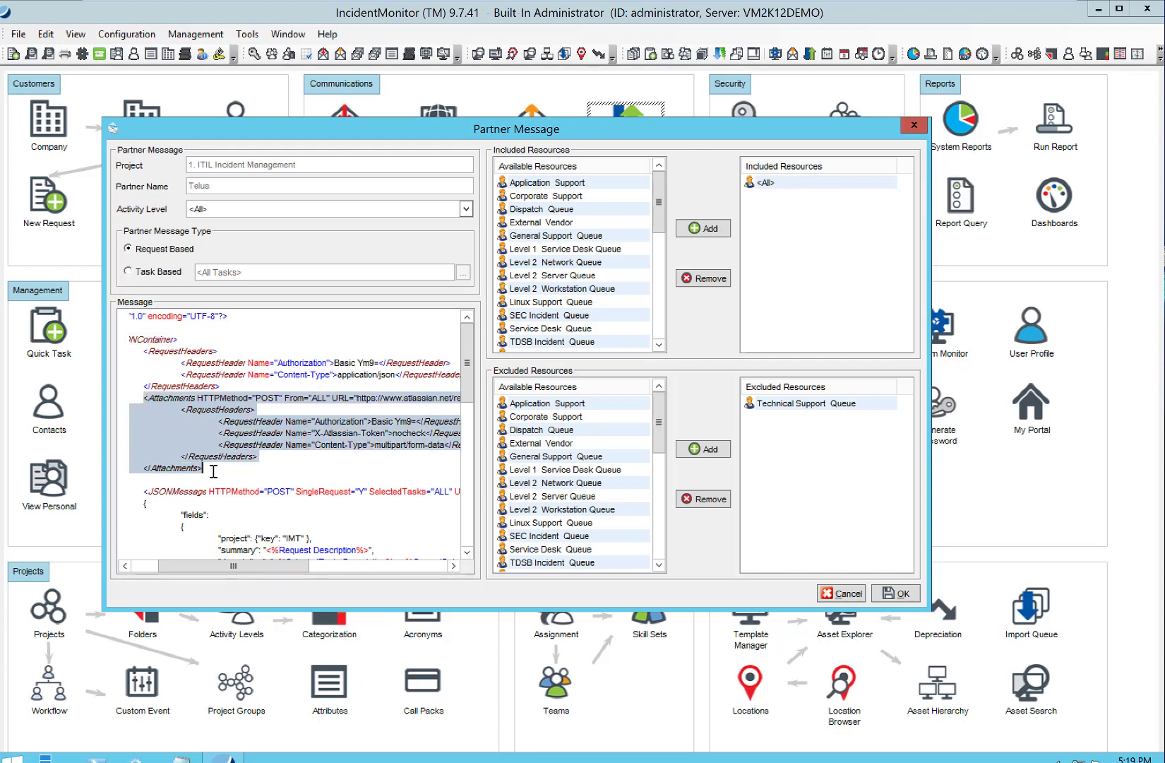
left_click_drag(144, 397, 232, 467)
left_click_drag(215, 566, 305, 576)
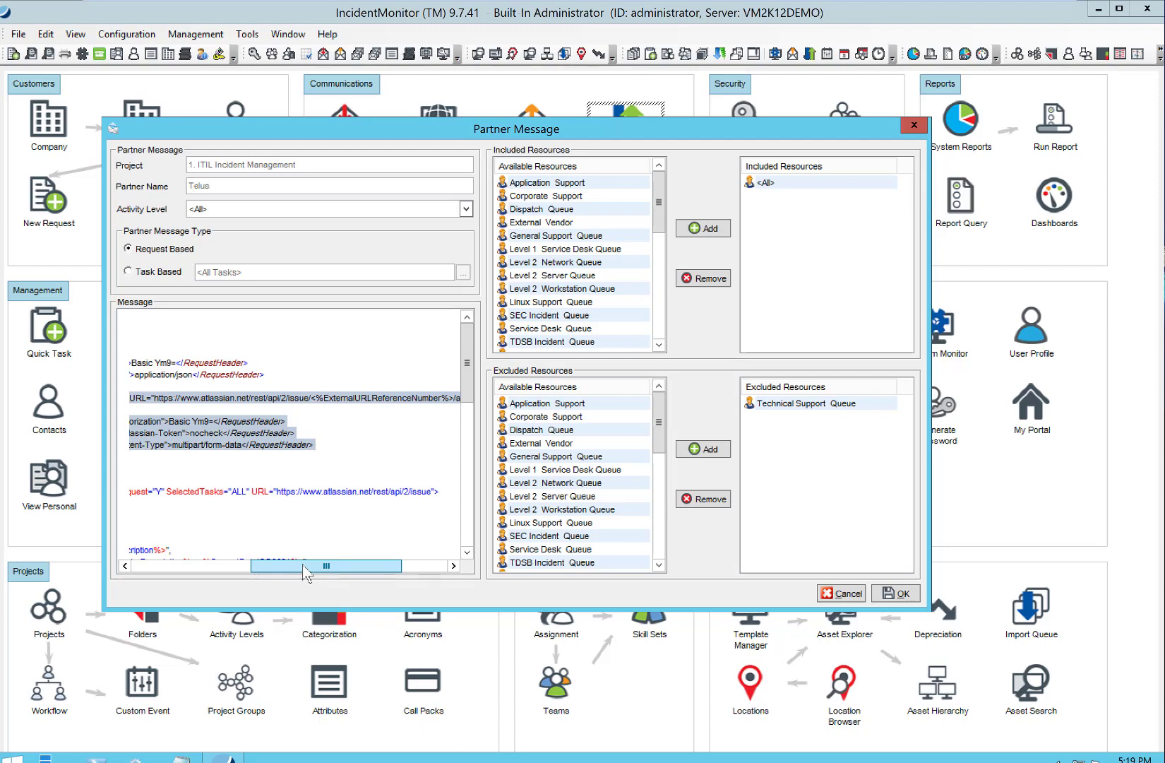
left_click_drag(305, 572, 186, 569)
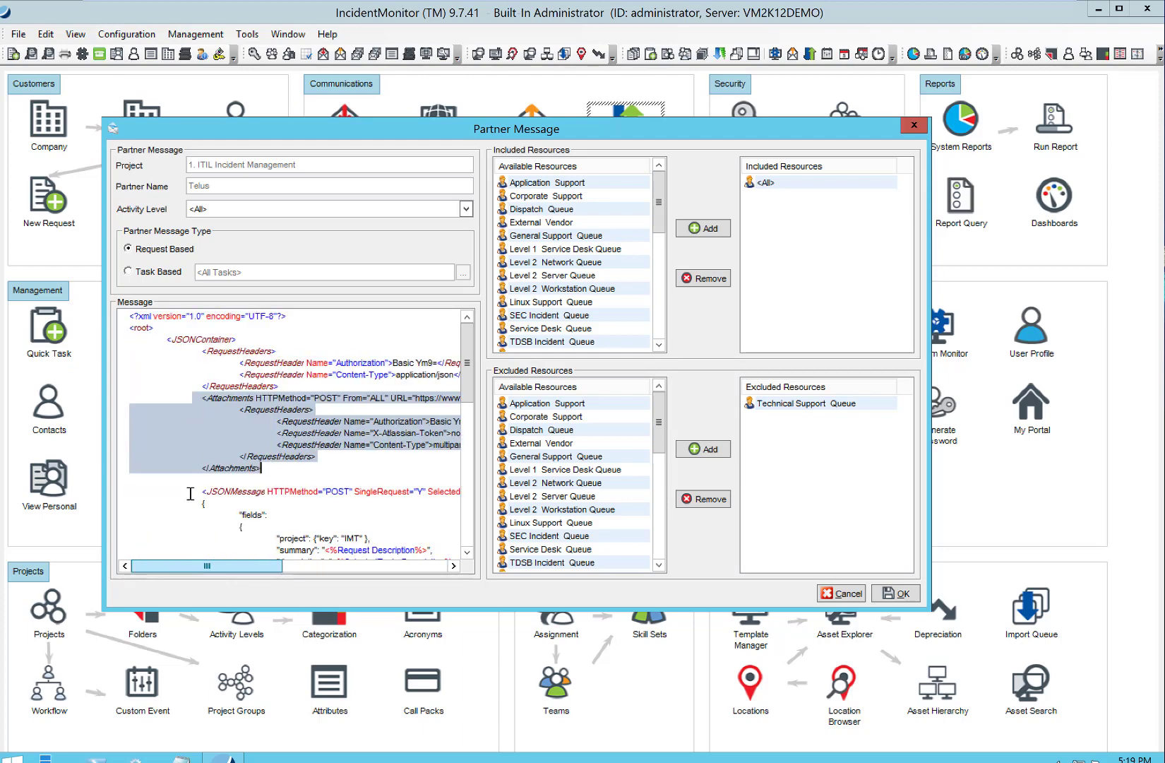
Examine the POST JSONMessage block and its field mappings, from project and summary to the custom fields
left_click(242, 494)
scroll(206, 504, "down", 4)
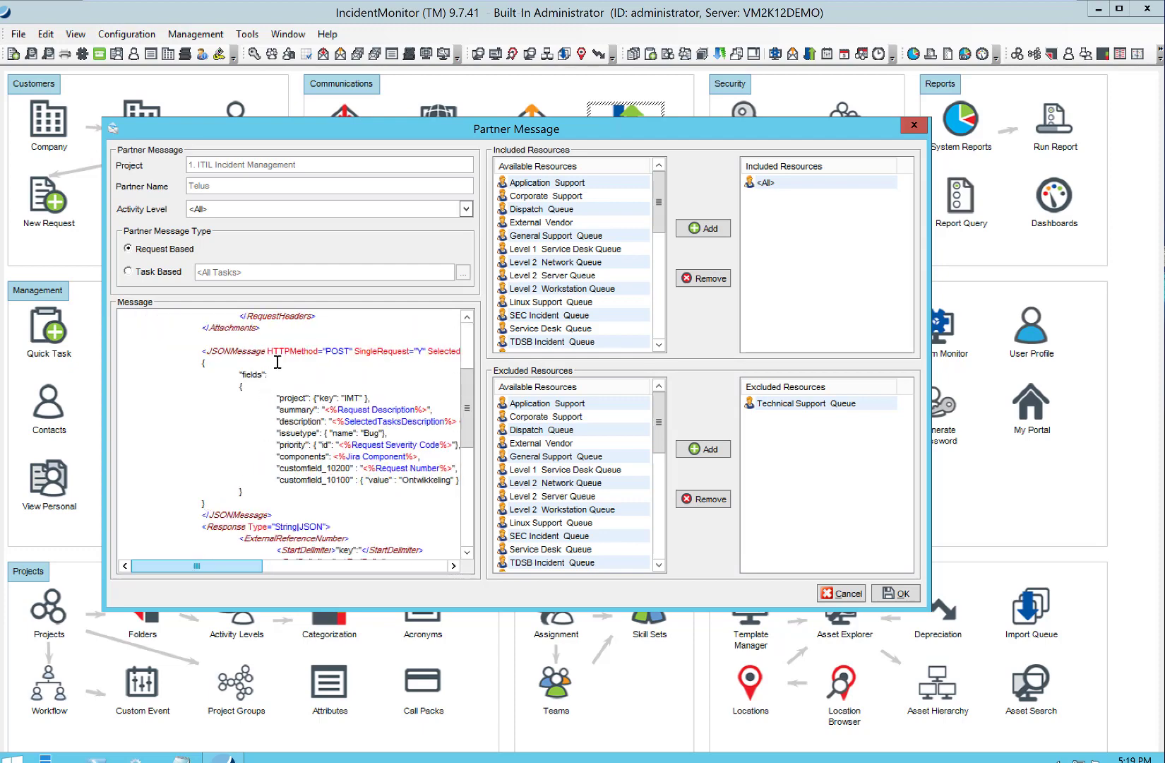
left_click(302, 351)
mouse_move(238, 567)
left_mouse_down()
mouse_move(341, 570)
mouse_move(217, 574)
left_mouse_up()
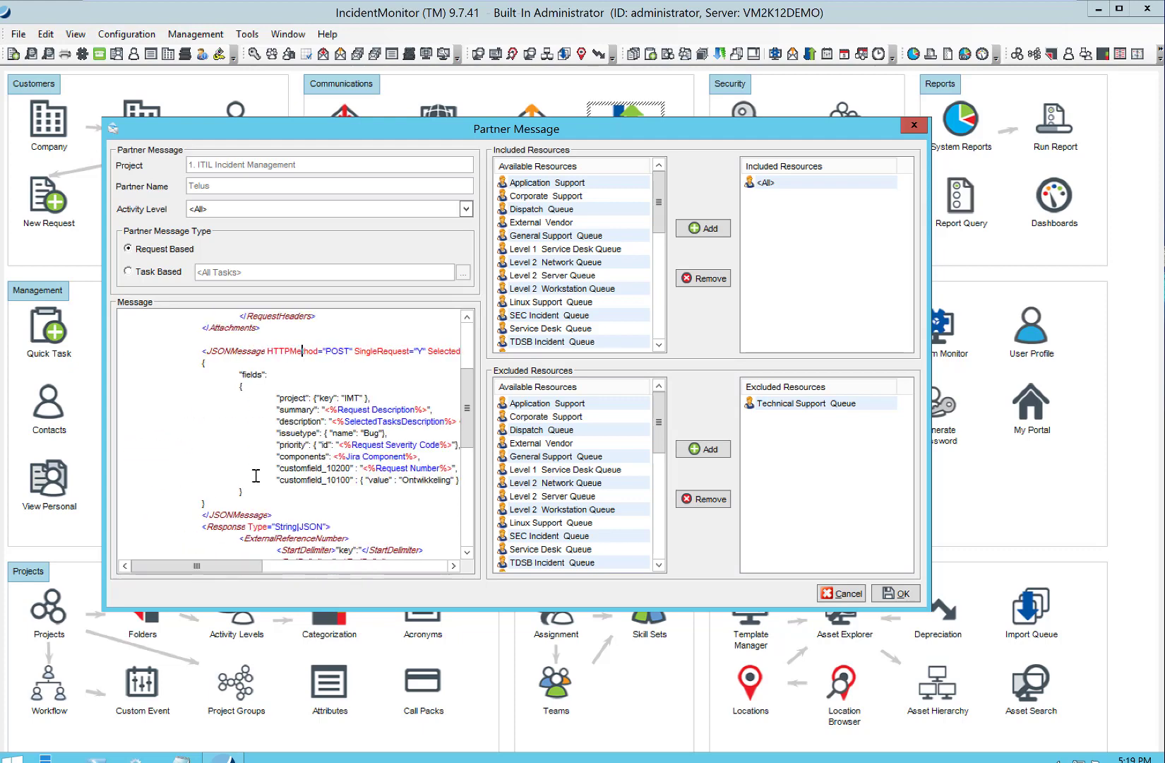
scroll(300, 447, "up", 4)
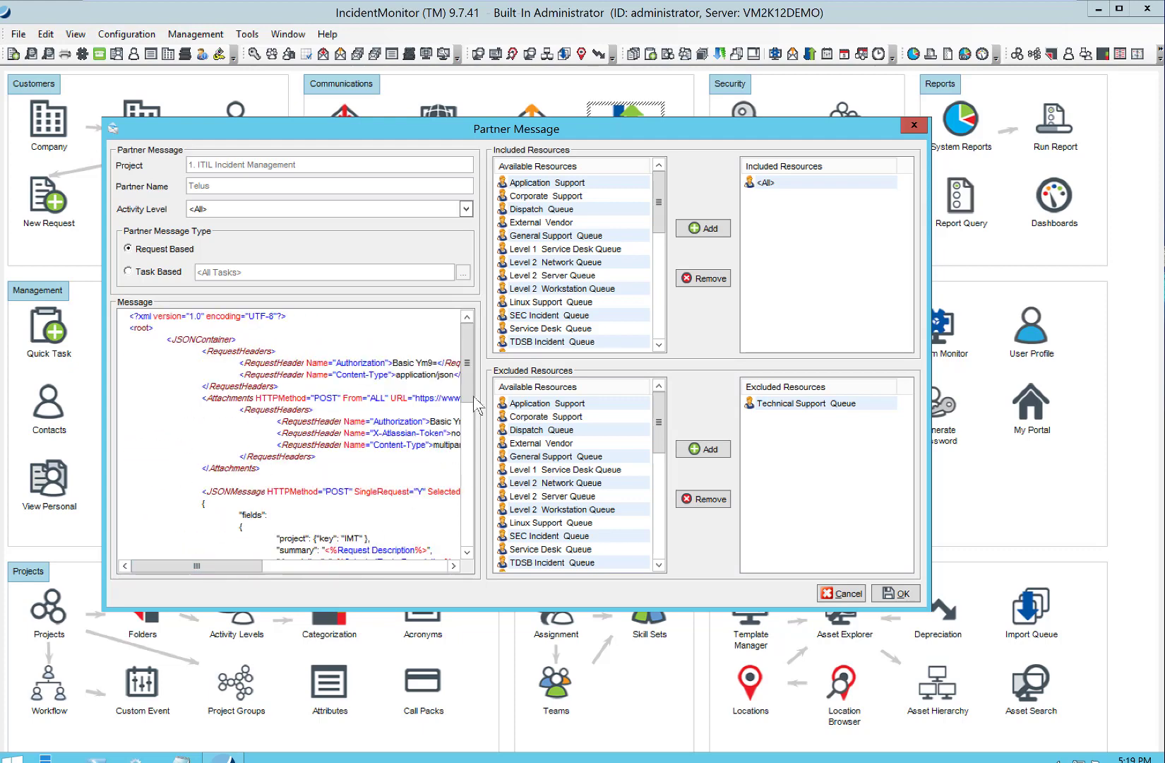
left_click_drag(467, 396, 470, 445)
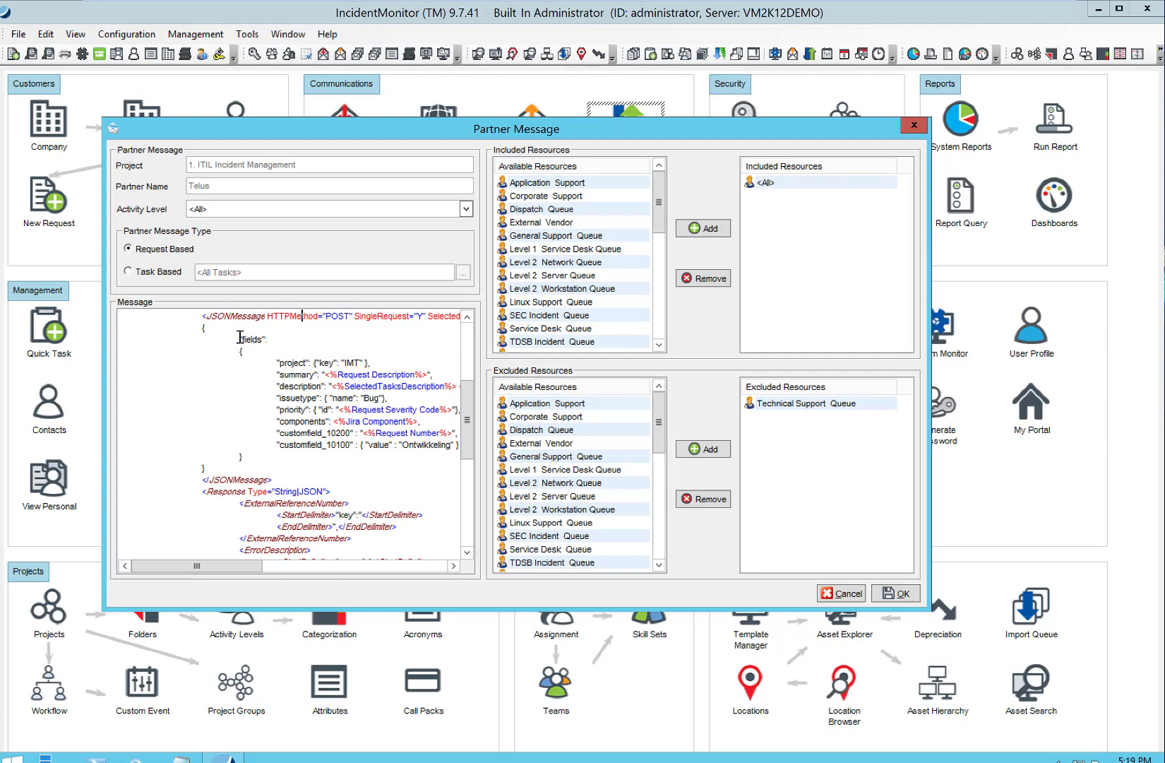
left_click_drag(130, 337, 223, 374)
left_click_drag(295, 392, 363, 448)
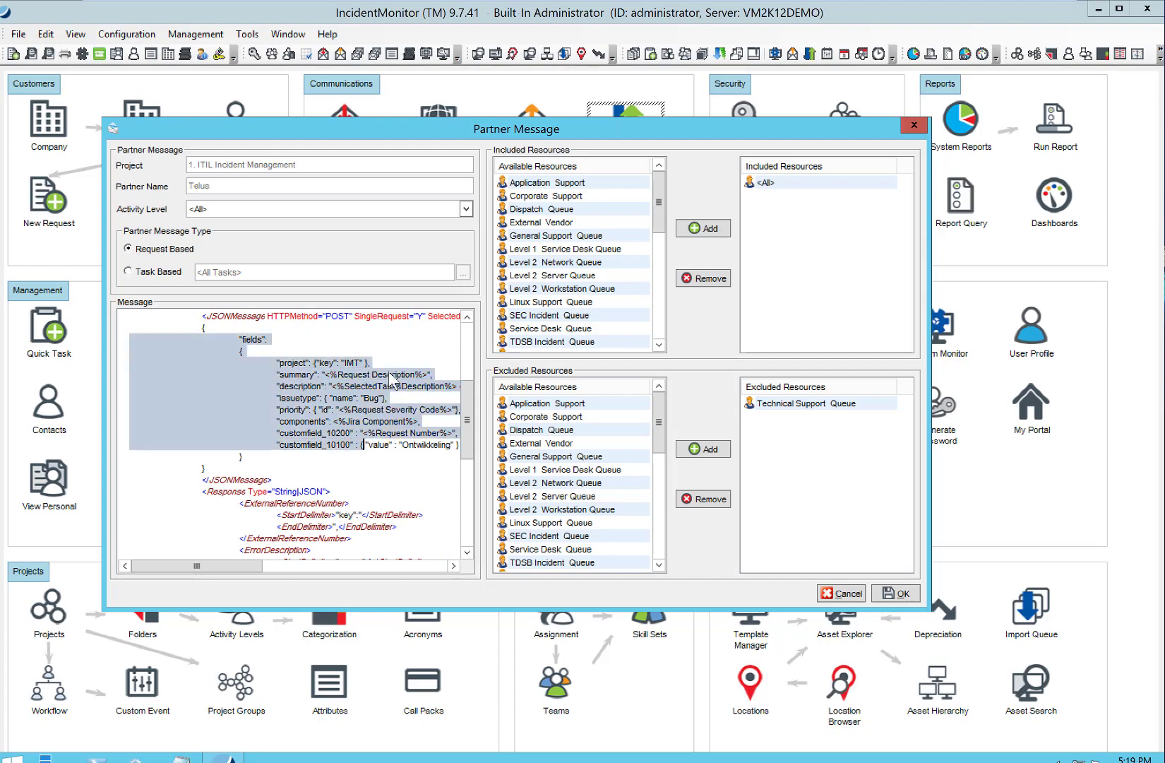
left_click(373, 380)
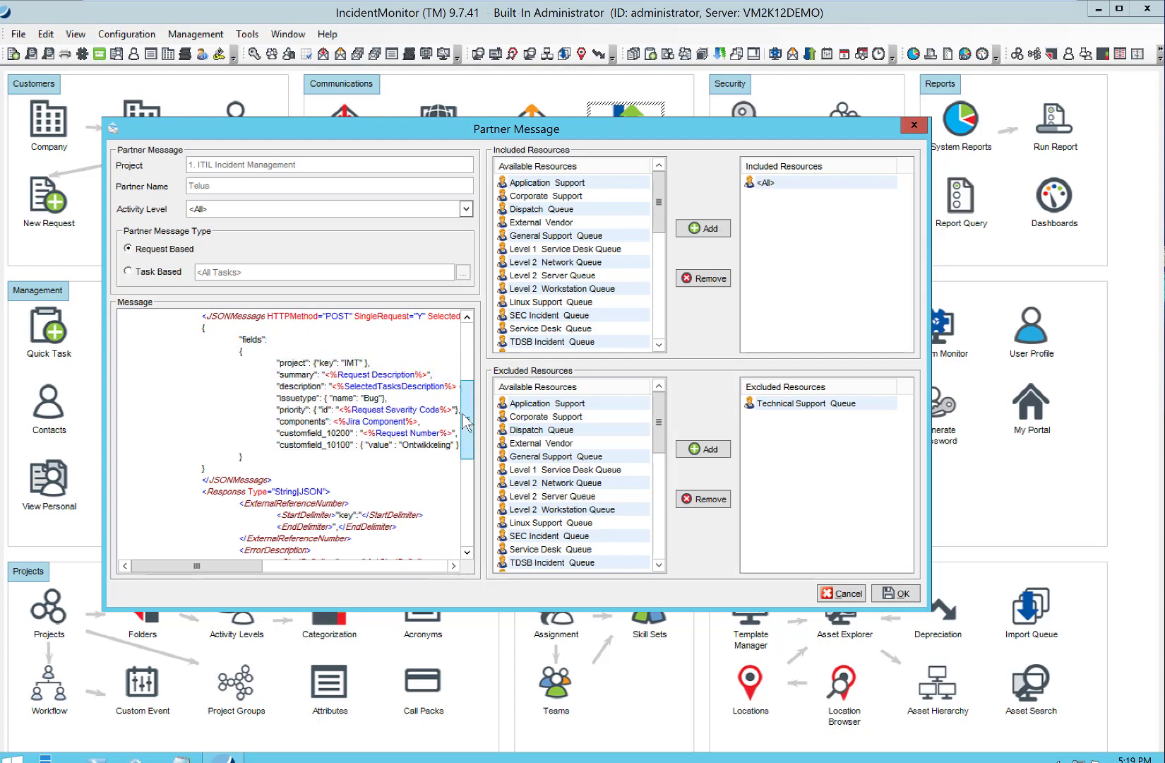
Examine the response delimiters and the second JSONContainer, whose message body uses SelectedTasksDescription
scroll(470, 422, "down", 4)
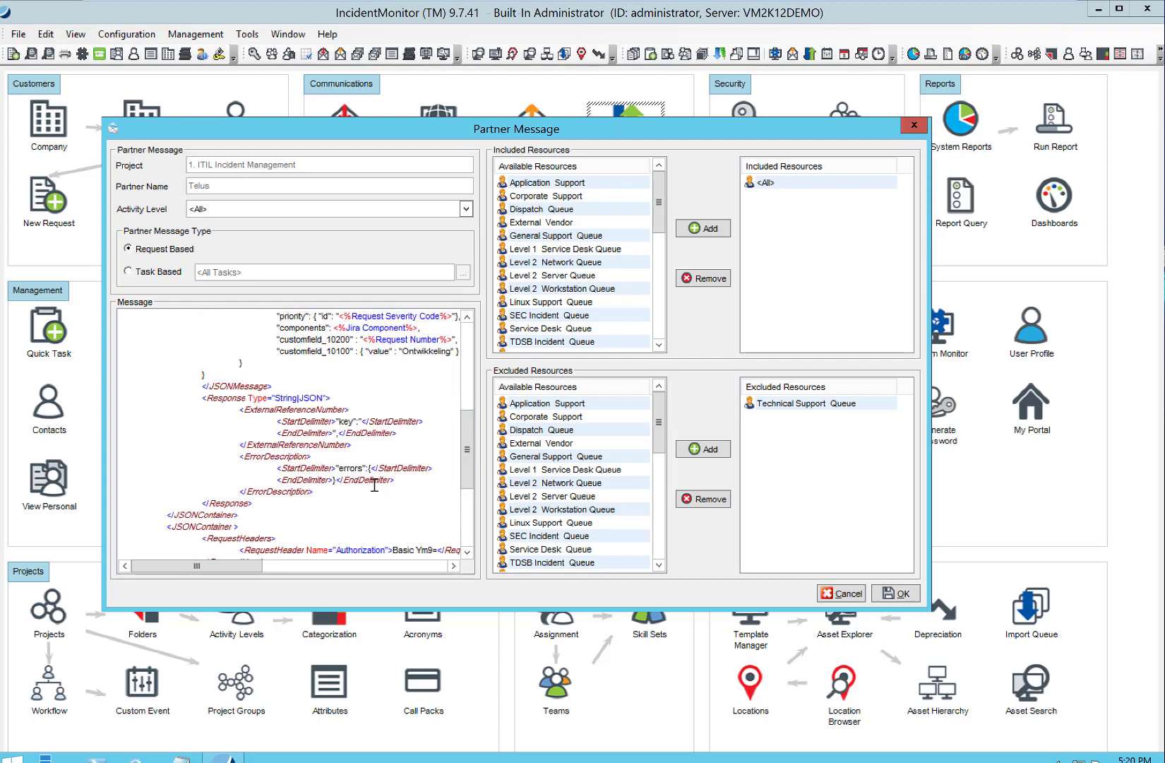
scroll(369, 483, "down", 4)
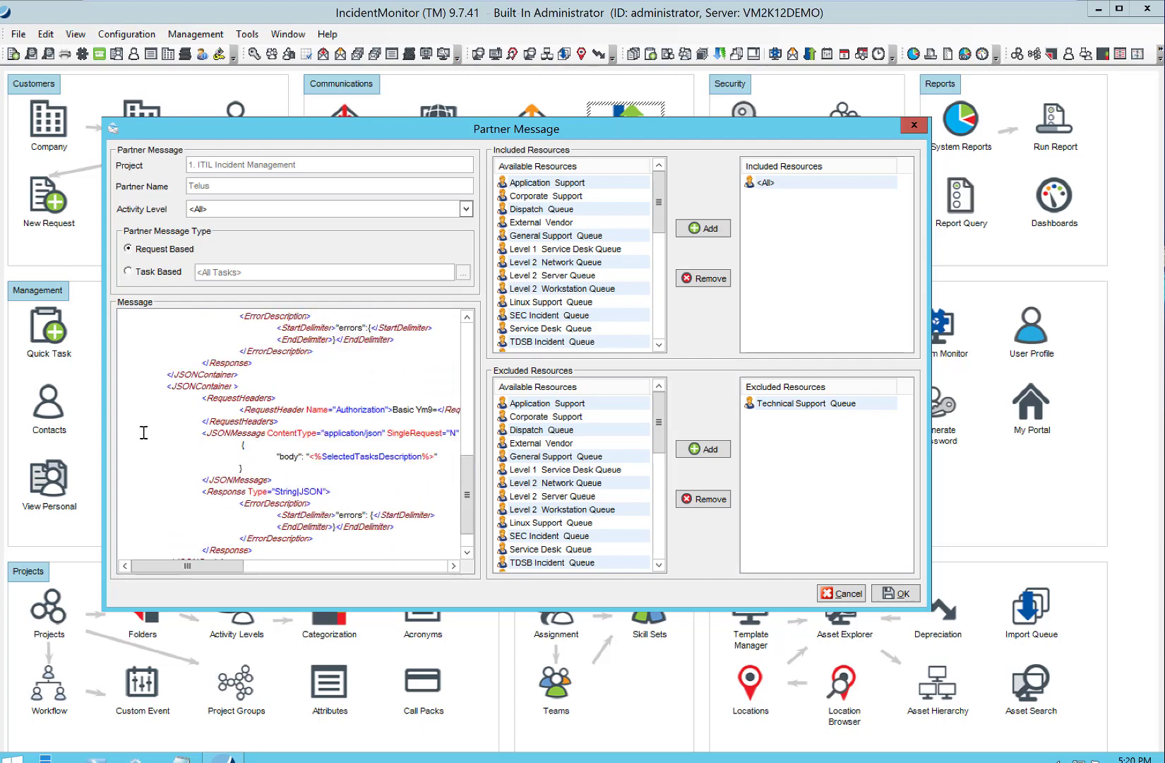
left_click_drag(137, 436, 314, 483)
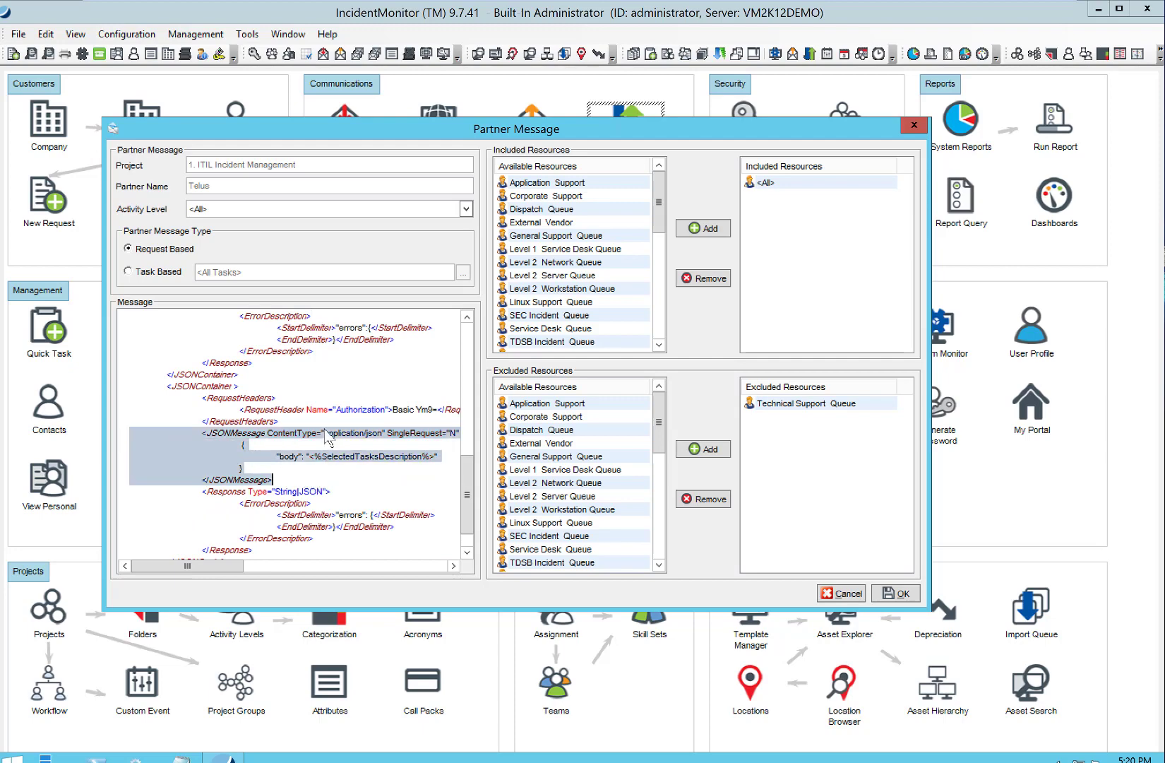
left_click(329, 444)
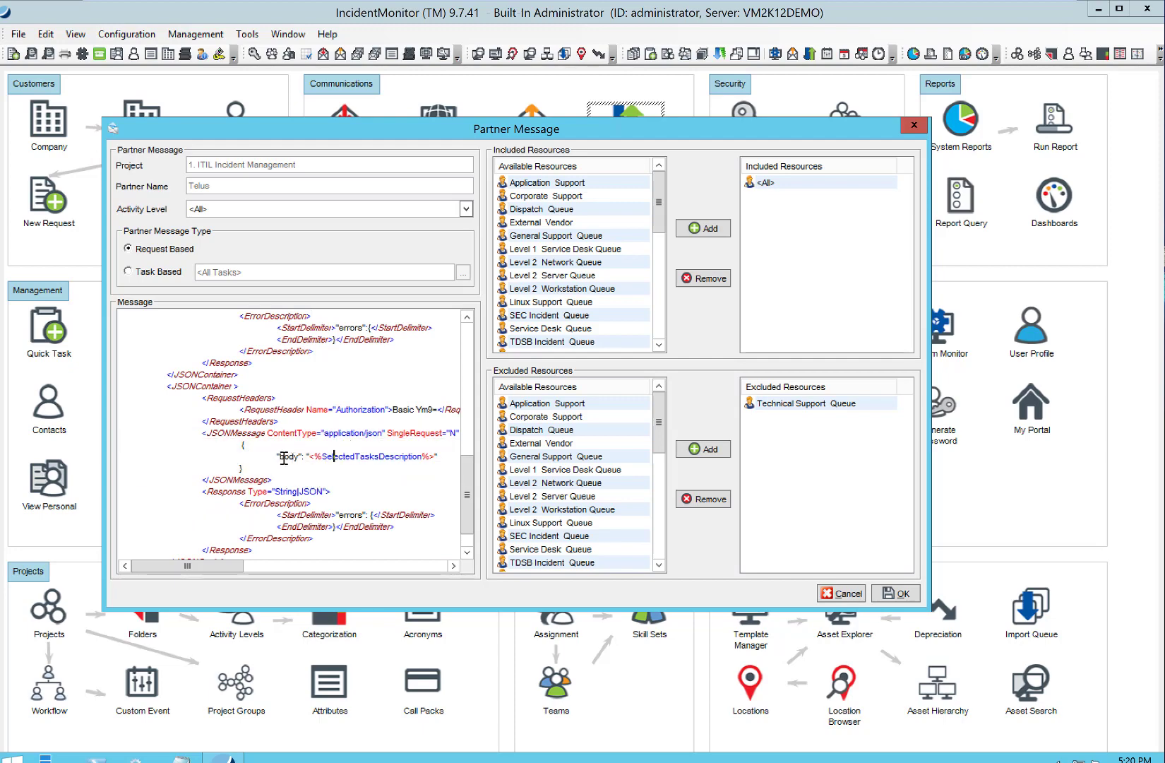
left_click(330, 457)
scroll(468, 526, "down", 1)
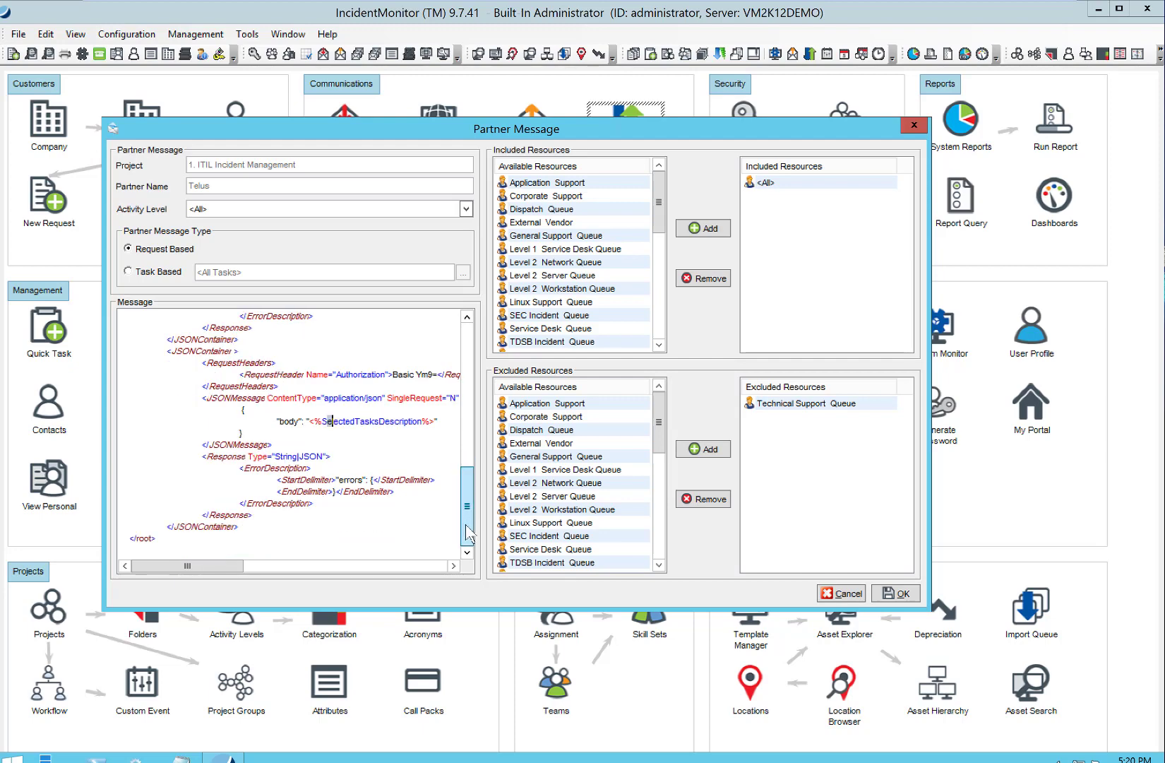
Return to the start of the Telus message, look it over once more, and close the partner message without saving
left_click_drag(468, 526, 471, 353)
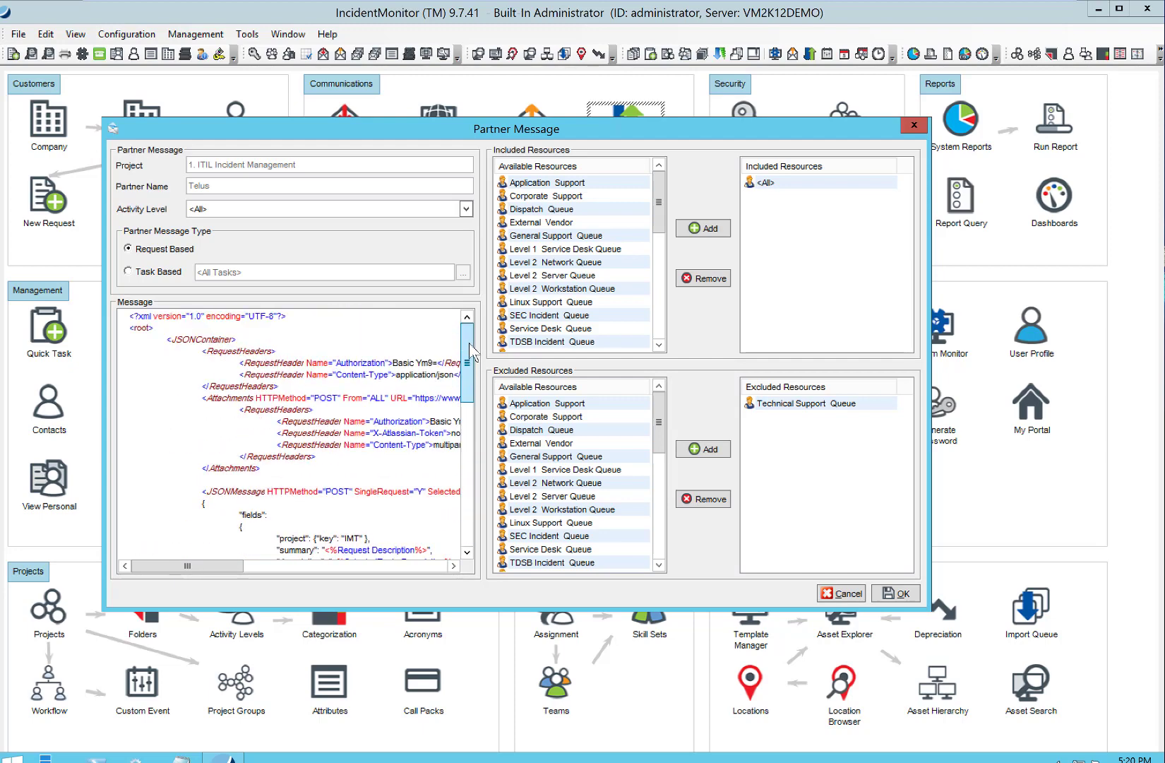
left_click_drag(353, 132, 255, 82)
left_click_drag(326, 76, 425, 91)
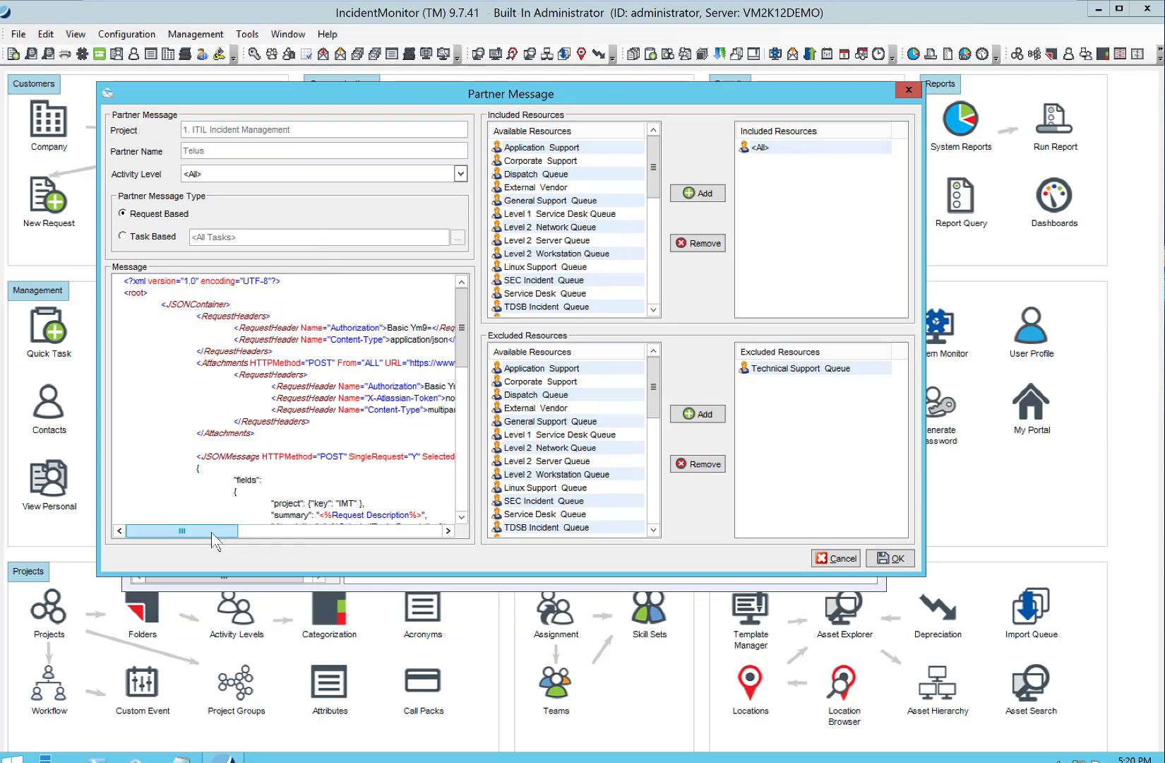
left_click_drag(233, 533, 185, 524)
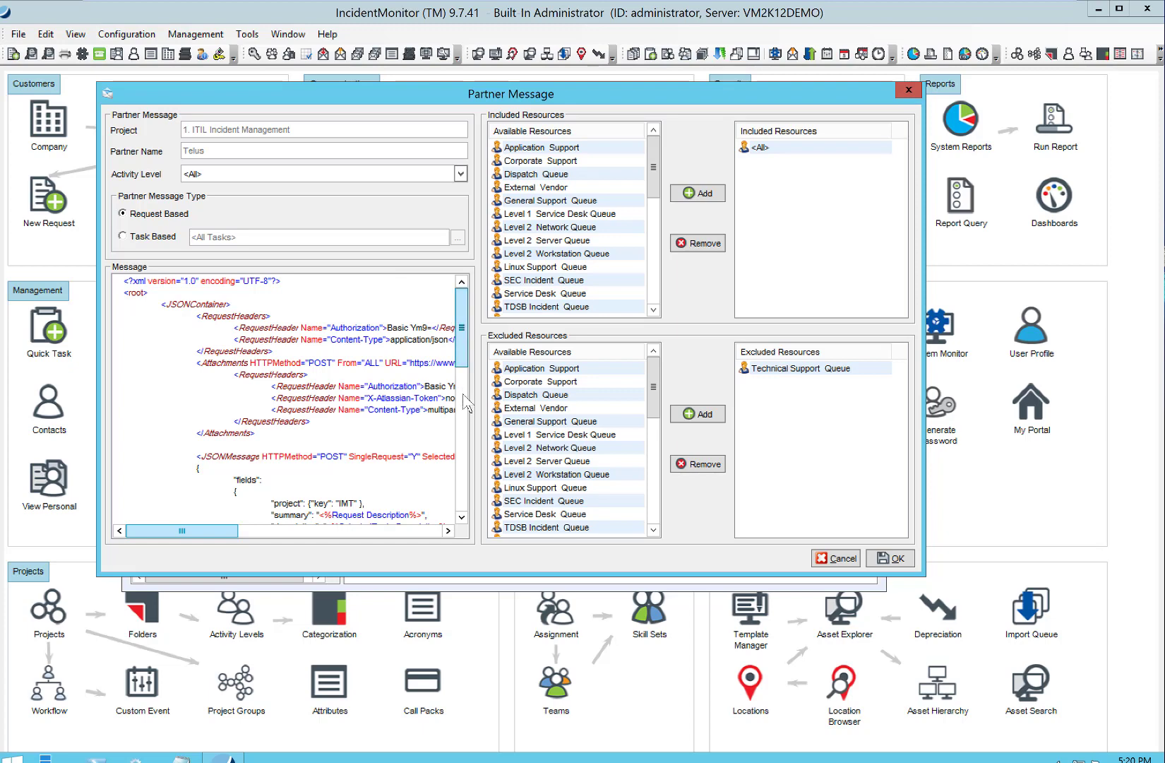
left_click_drag(463, 395, 475, 296)
left_click(908, 92)
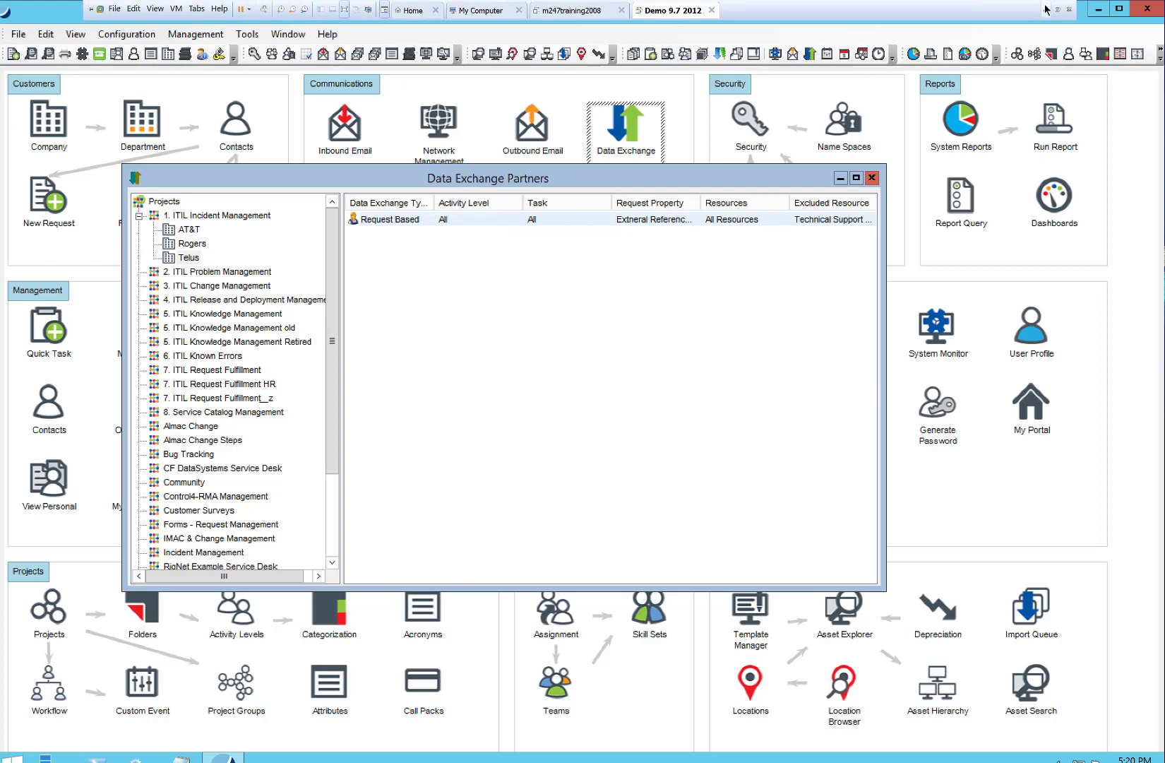
Switch to the Manuals folder in File Explorer and open API Documentation.pdf
left_click(1047, 10)
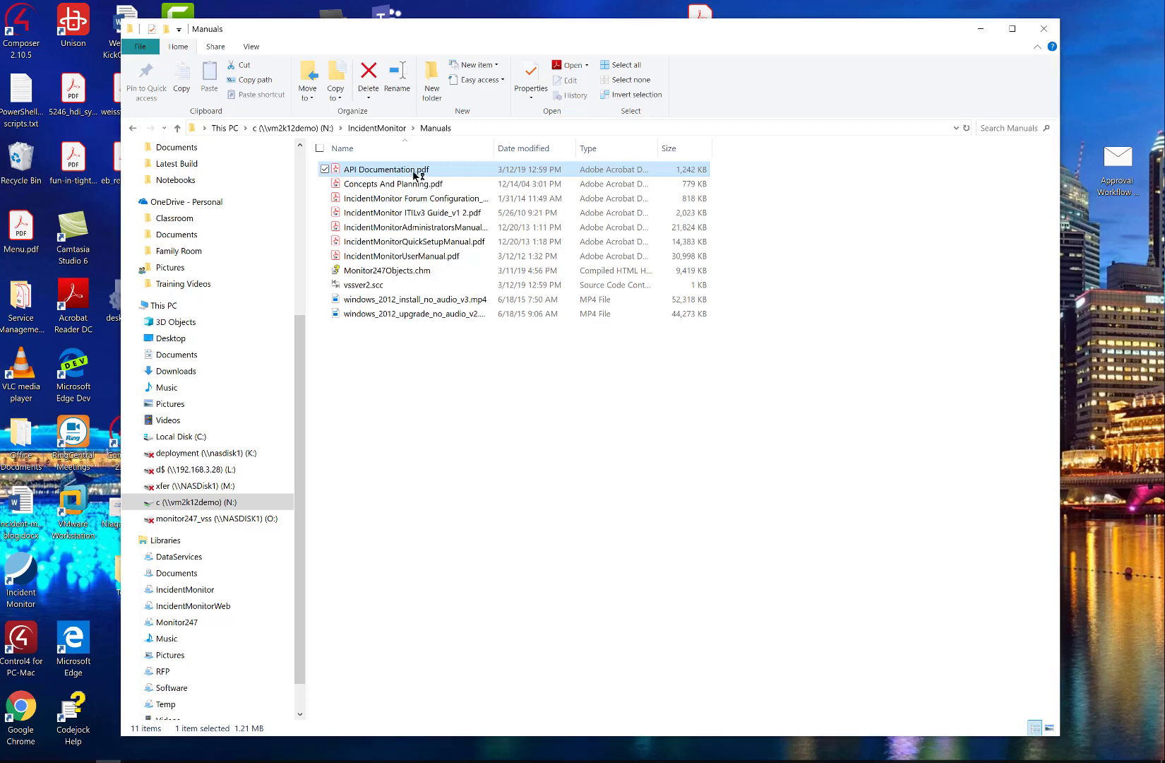
double_click(417, 175)
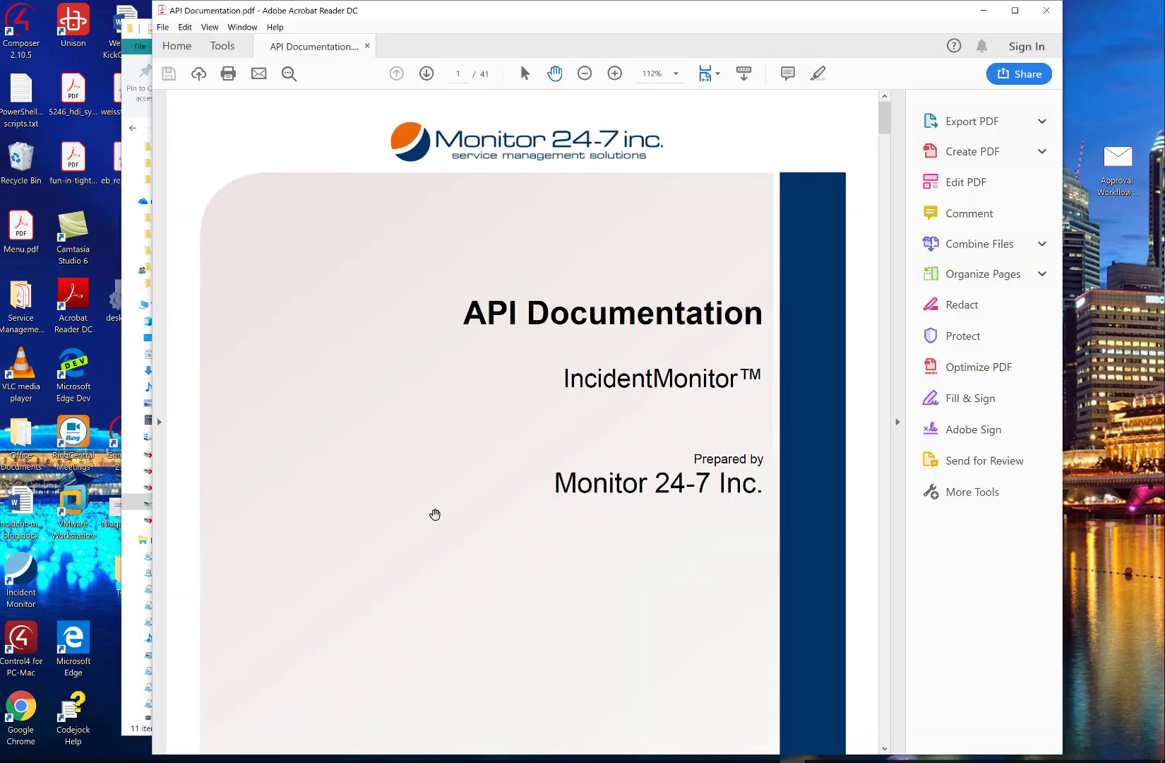
scroll(774, 578, "down", 5)
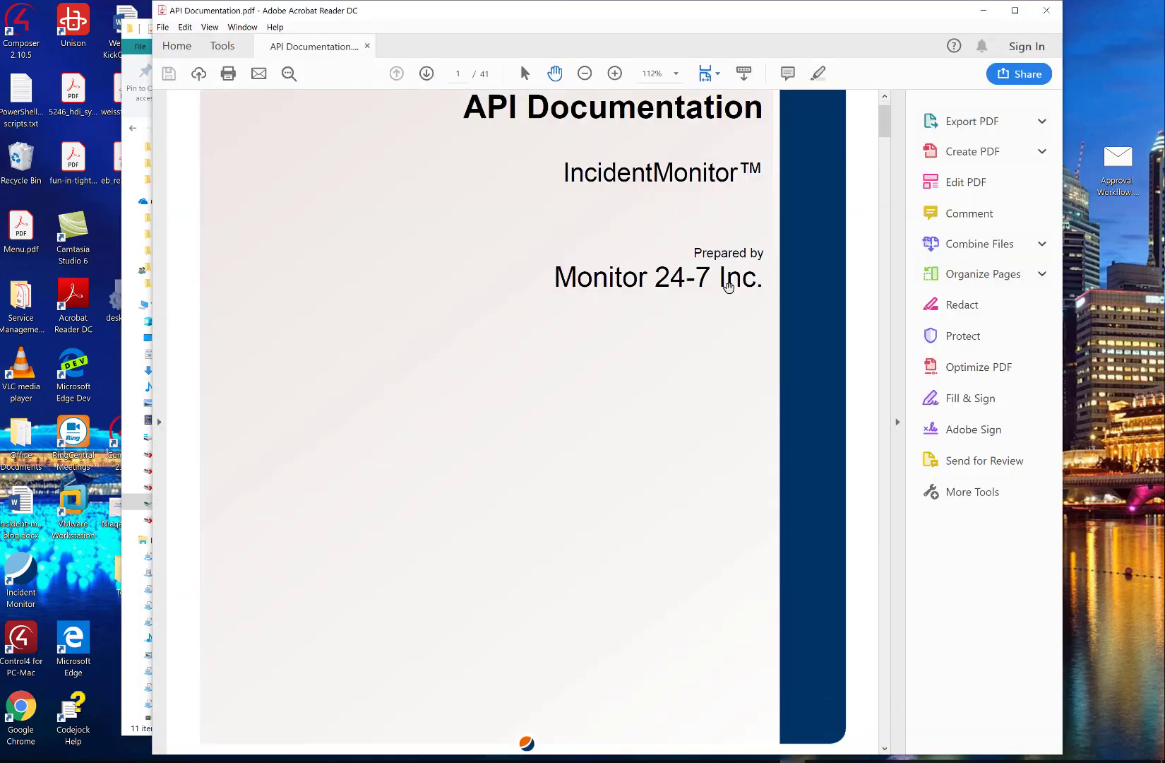
Examine the request element descriptions, the request schema and the JSON notation in section 1.5.9.1 of the API documentation
left_click_drag(884, 130, 884, 380)
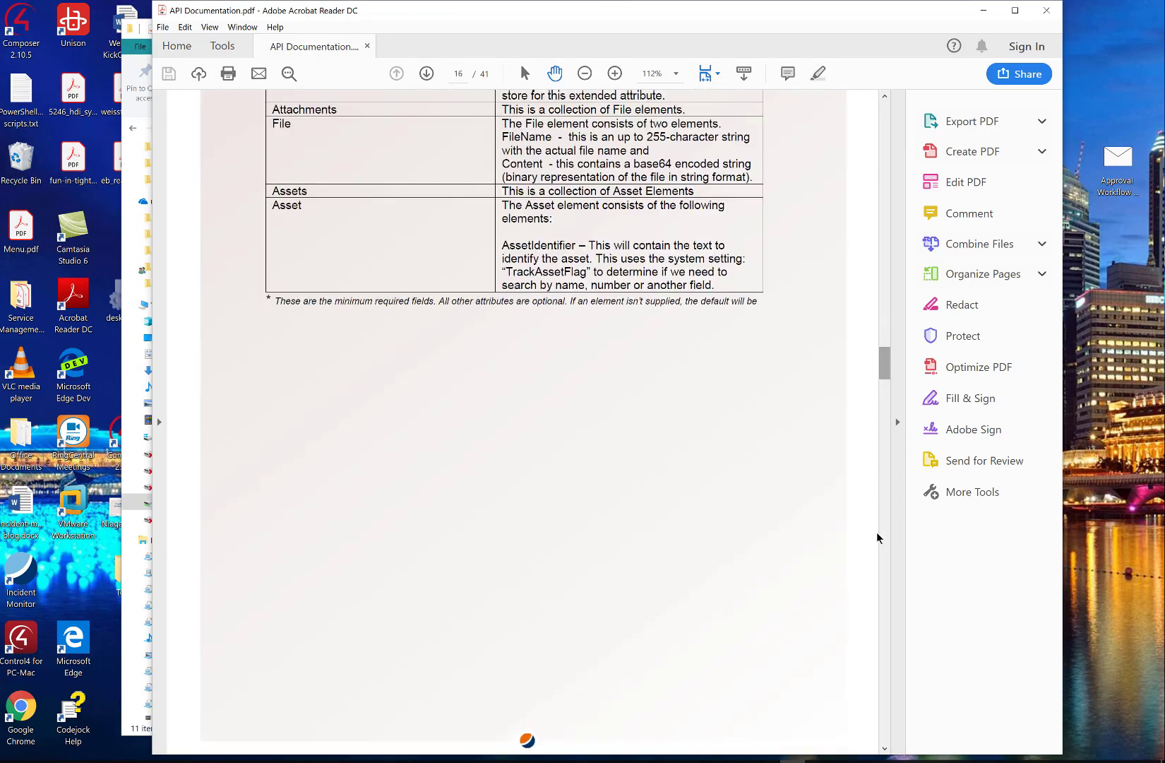
left_click(882, 630)
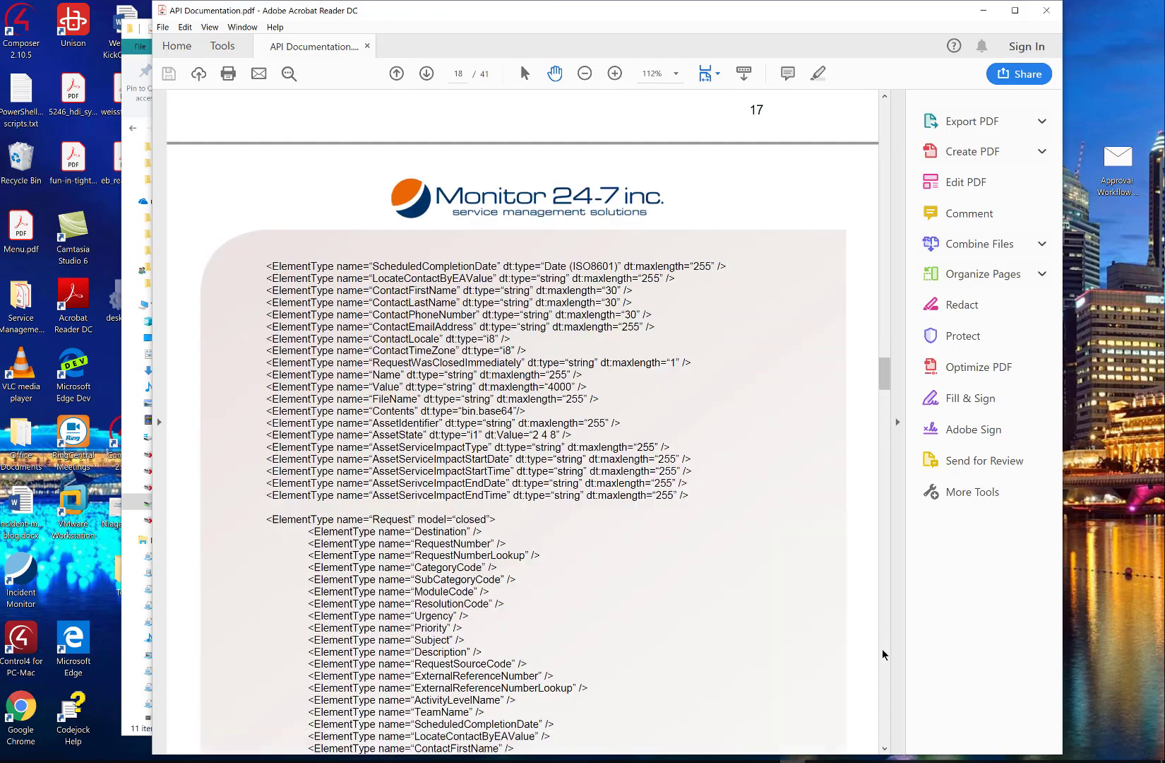
left_click(882, 666)
left_click(881, 669)
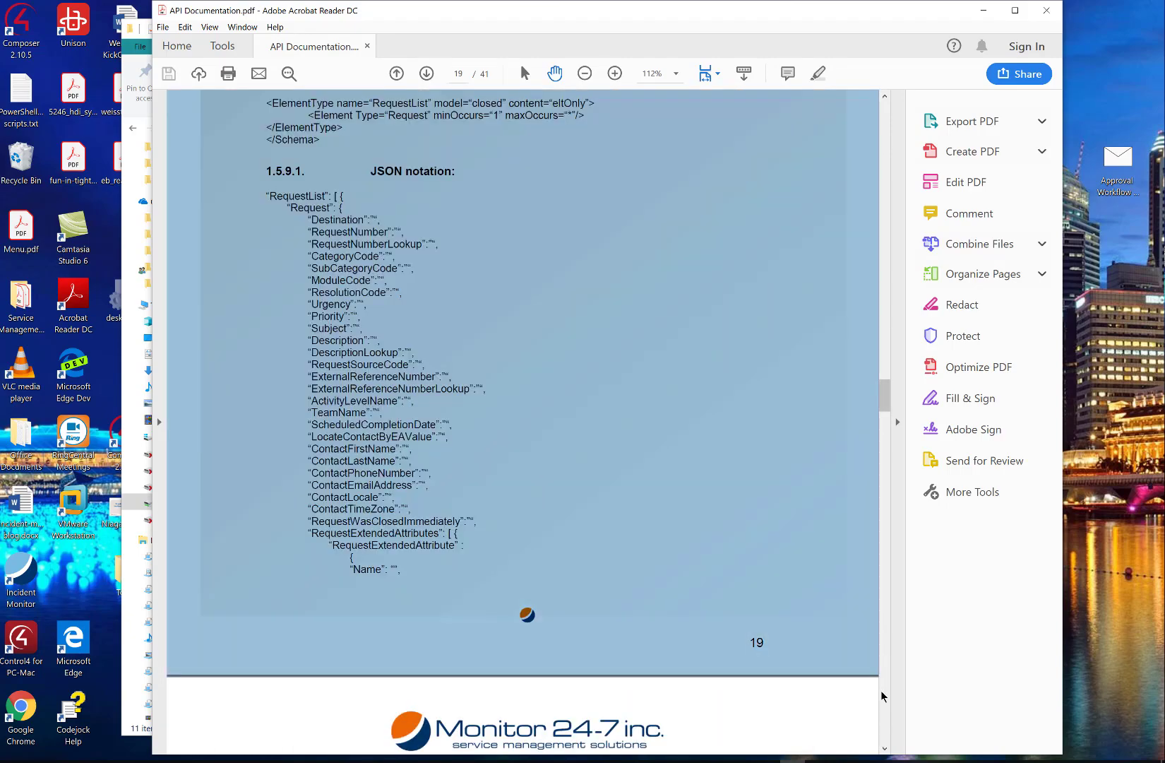
Examine the sample XML and JSON request and task messages in section 1.5.10, including the one with attachments, and close the documentation
left_click(882, 698)
left_click(882, 707)
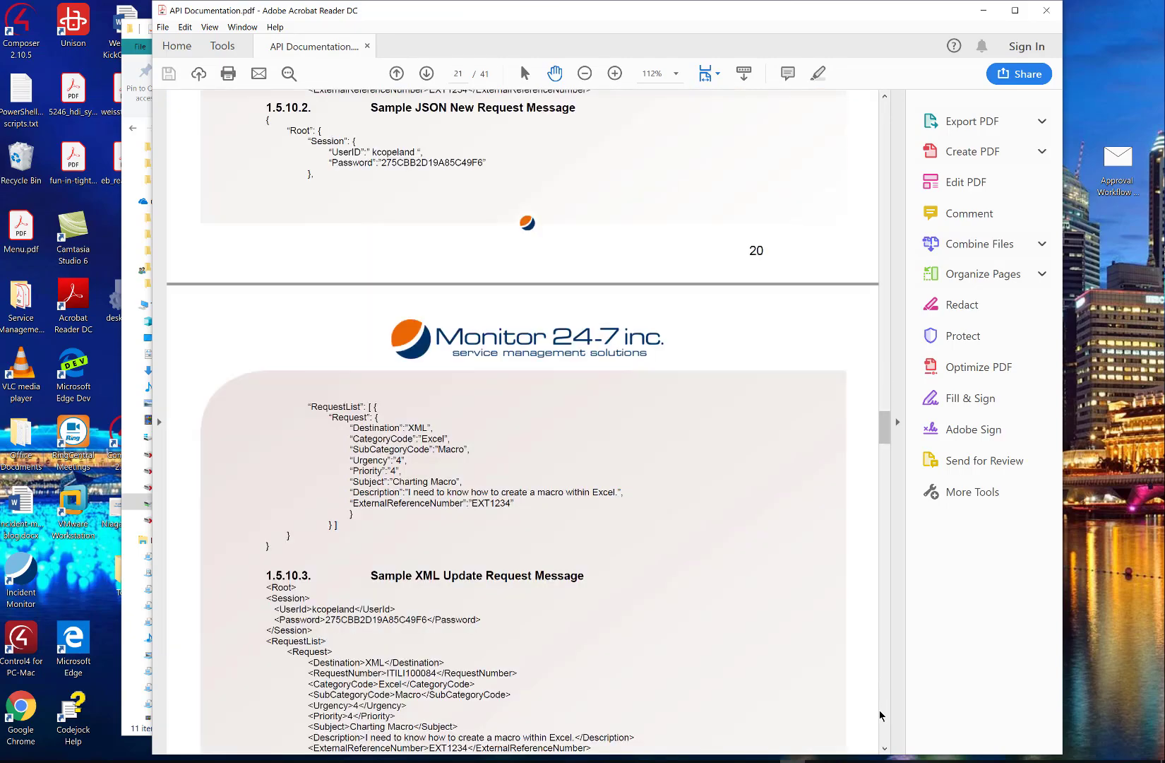
left_click(880, 713)
left_click(881, 719)
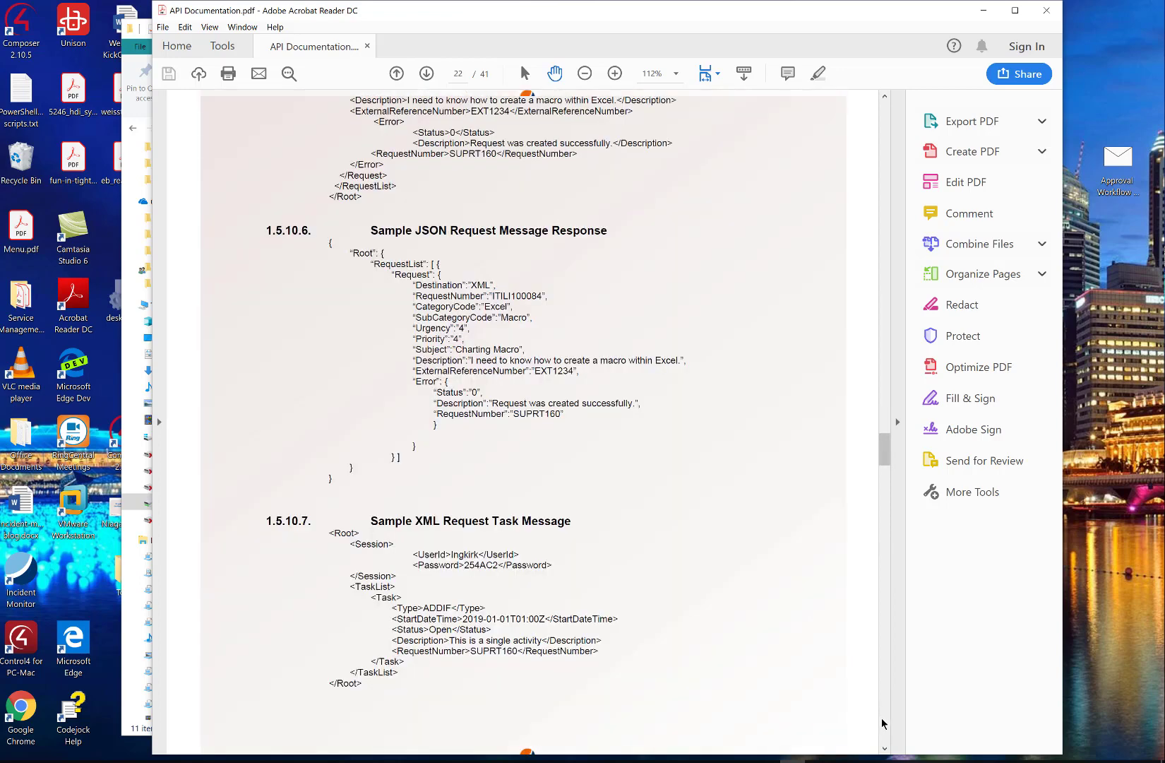
left_click(880, 719)
left_click(880, 719)
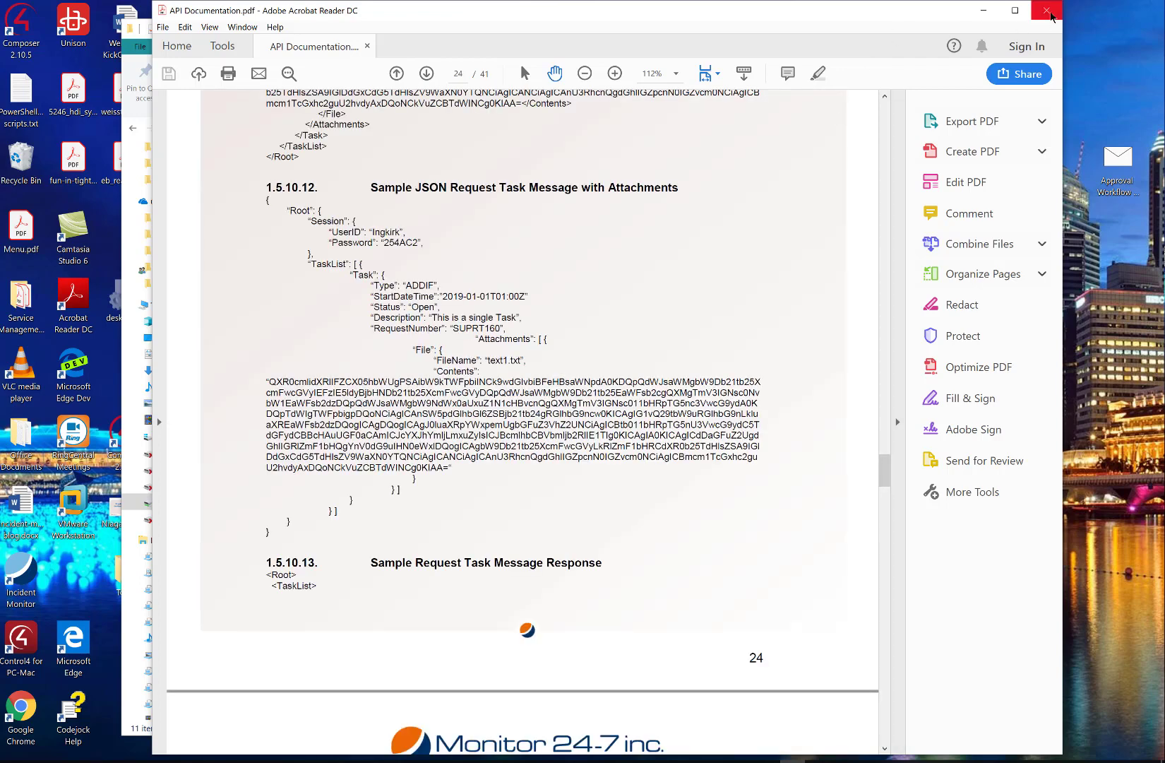
left_click(1047, 12)
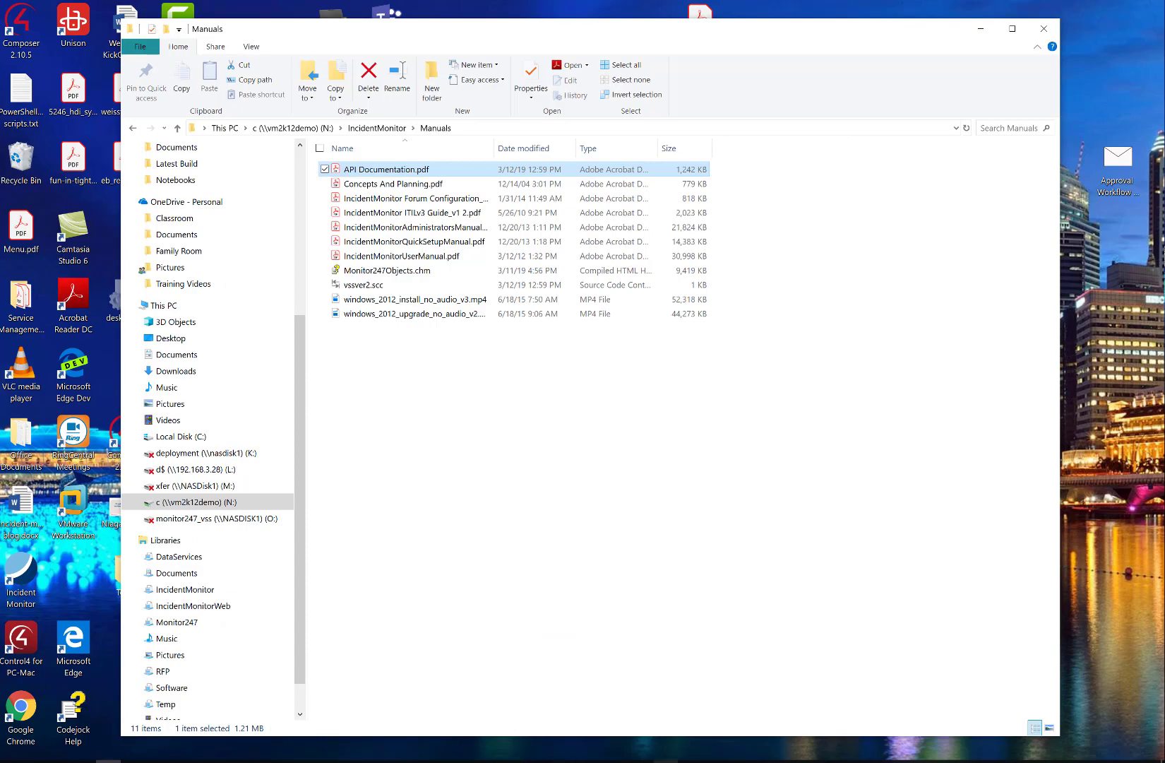
Switch to the IncidentMonitor web client in the browser and open its Web Services API help
left_click(623, 738)
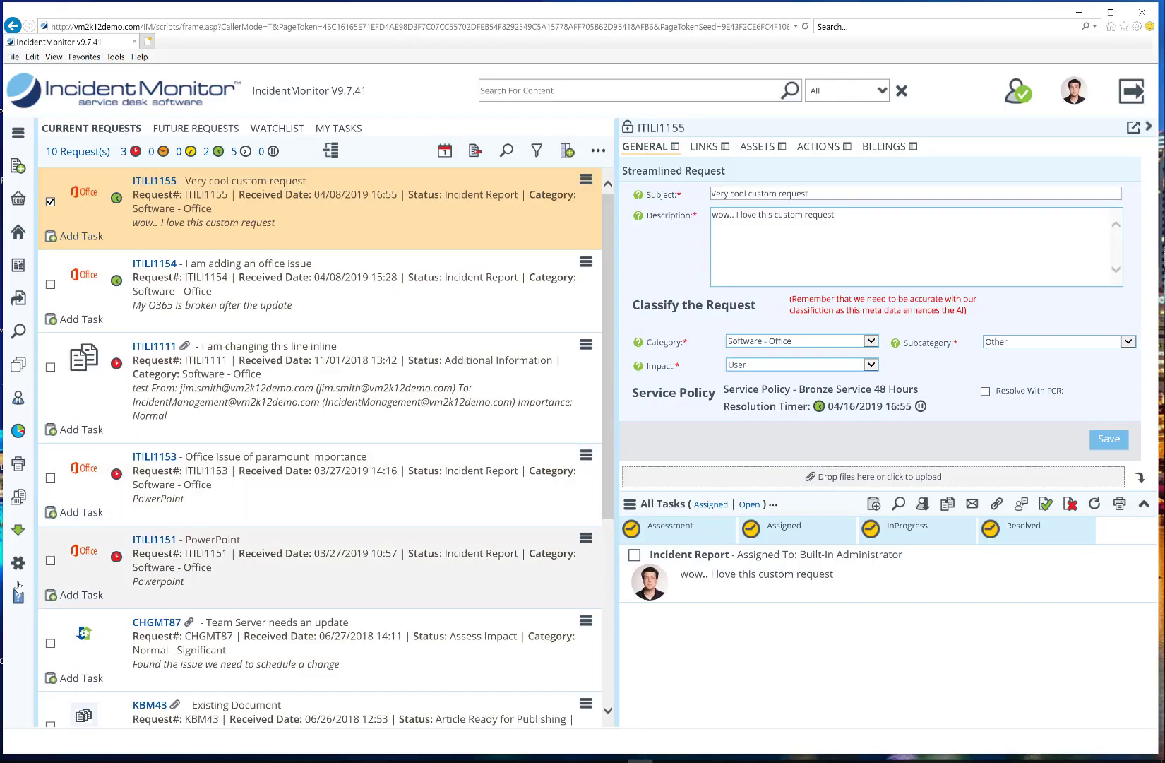
left_click(17, 565)
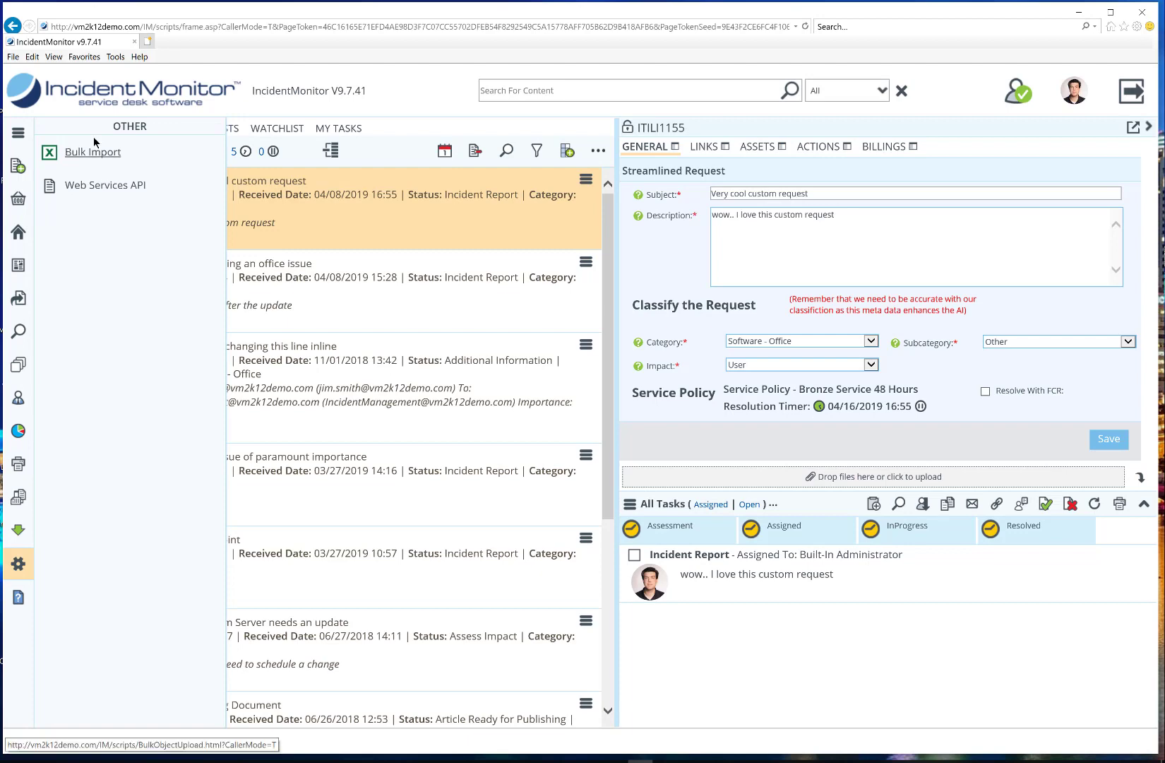
left_click(96, 185)
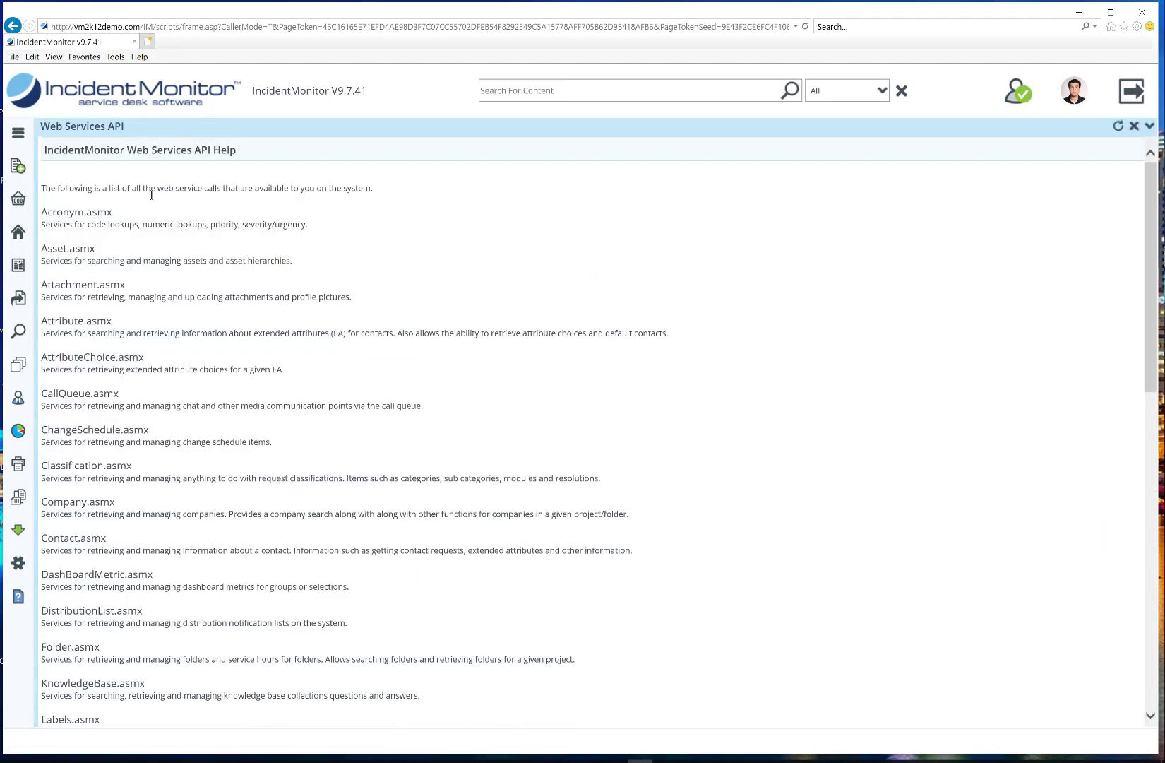
Look over the list of web services, open Request.asmx and examine its available operations
scroll(217, 362, "down", 10)
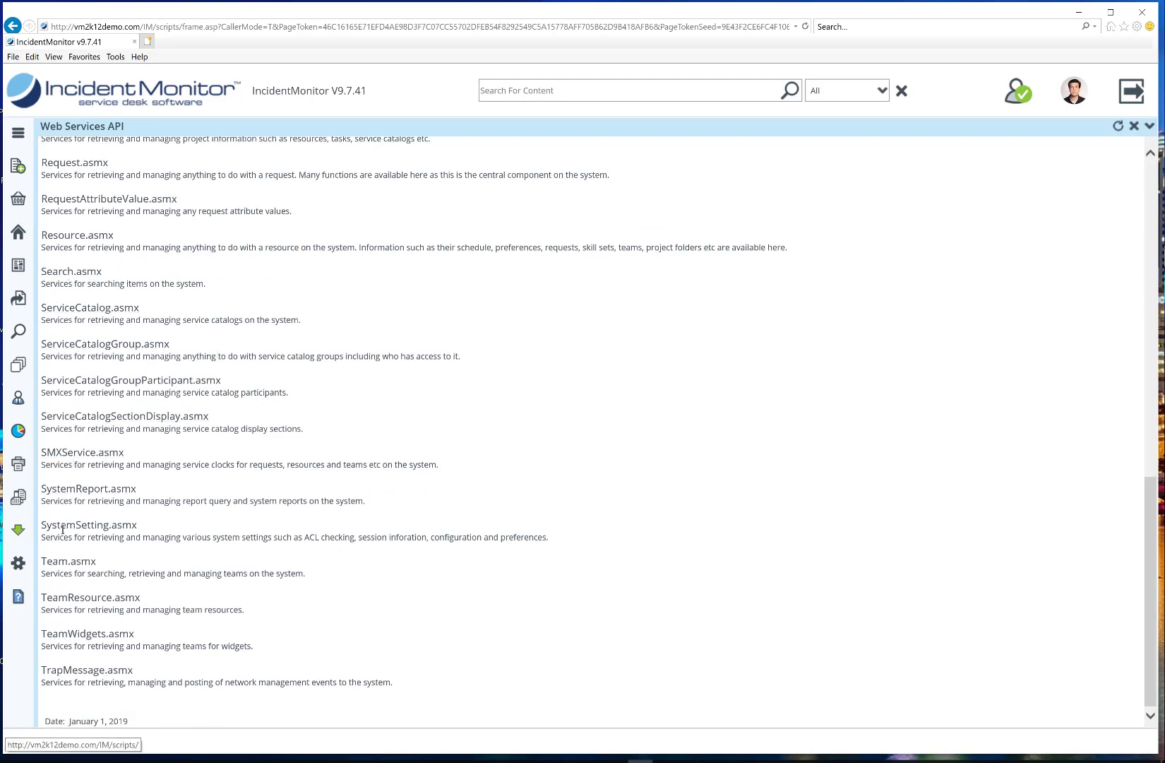
scroll(78, 413, "up", 3)
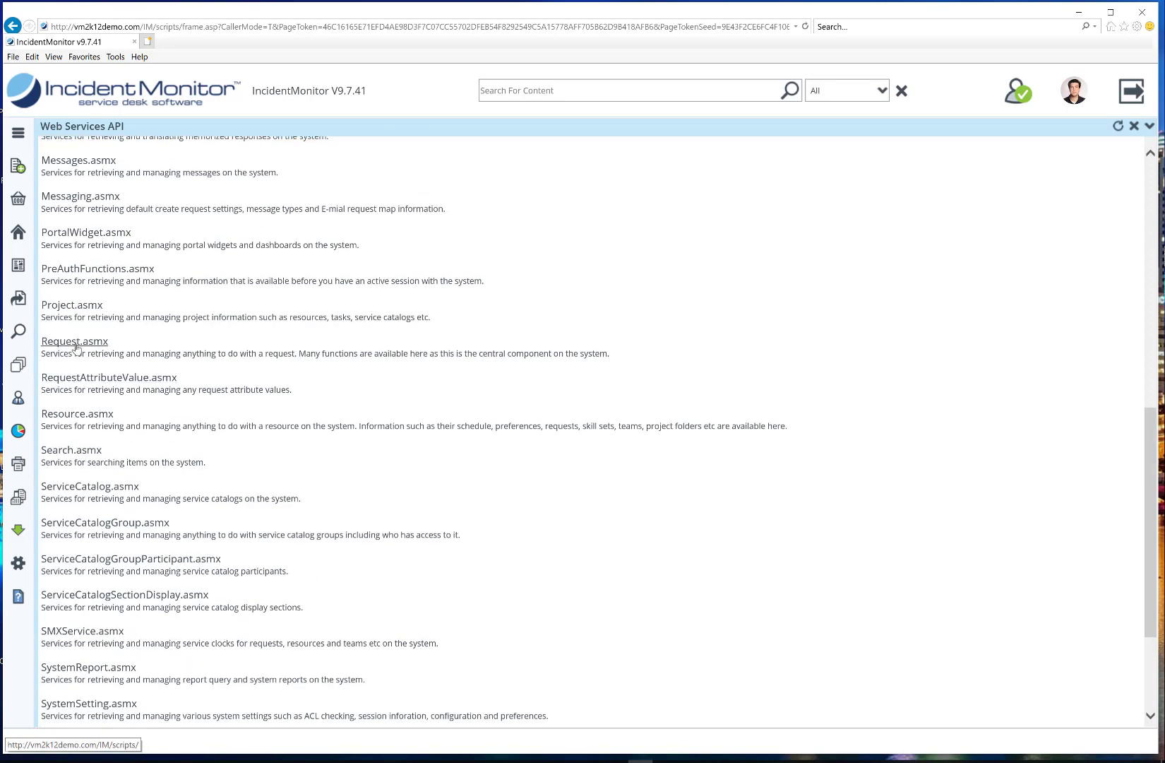
left_click(75, 342)
scroll(174, 423, "down", 3)
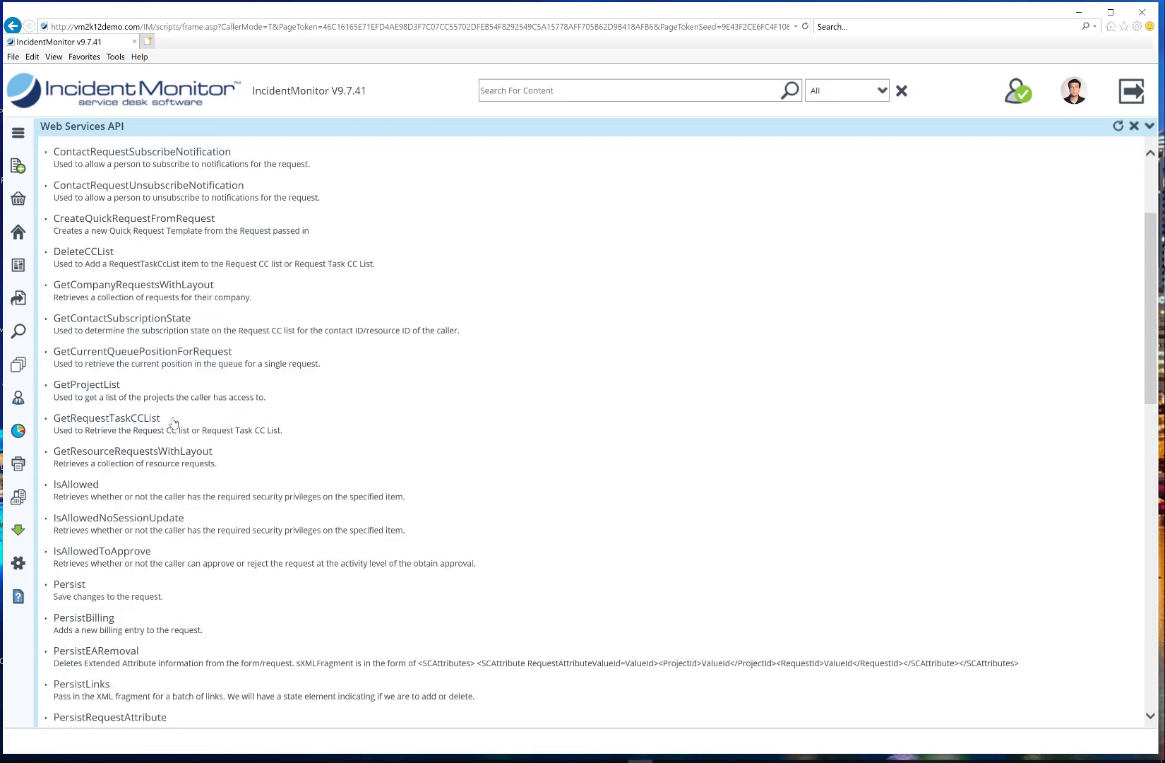
scroll(174, 422, "down", 15)
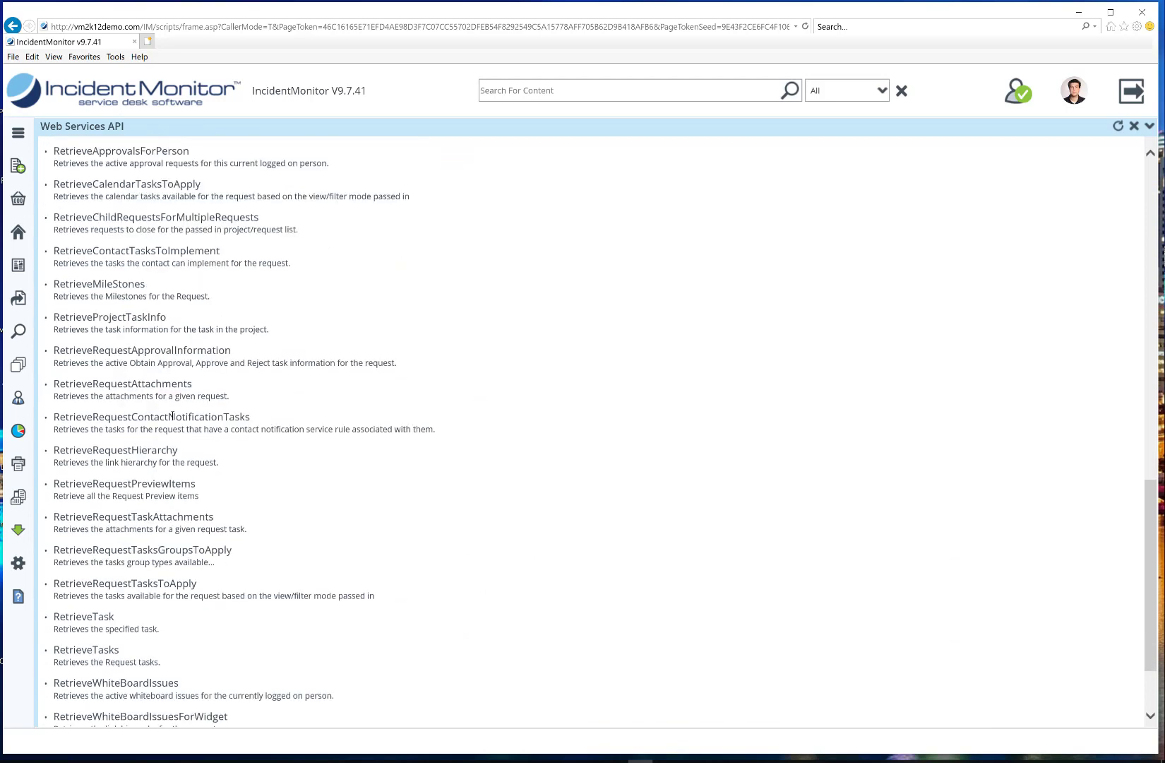
scroll(172, 414, "down", 2)
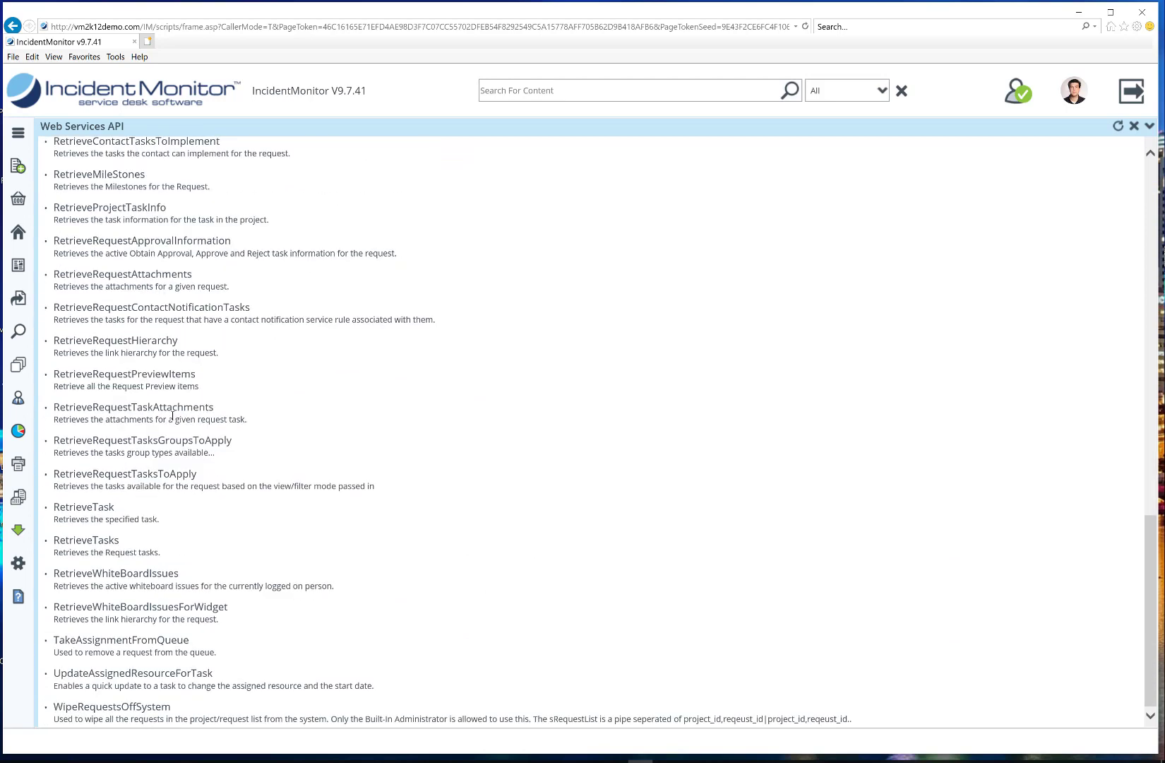
left_click(89, 537)
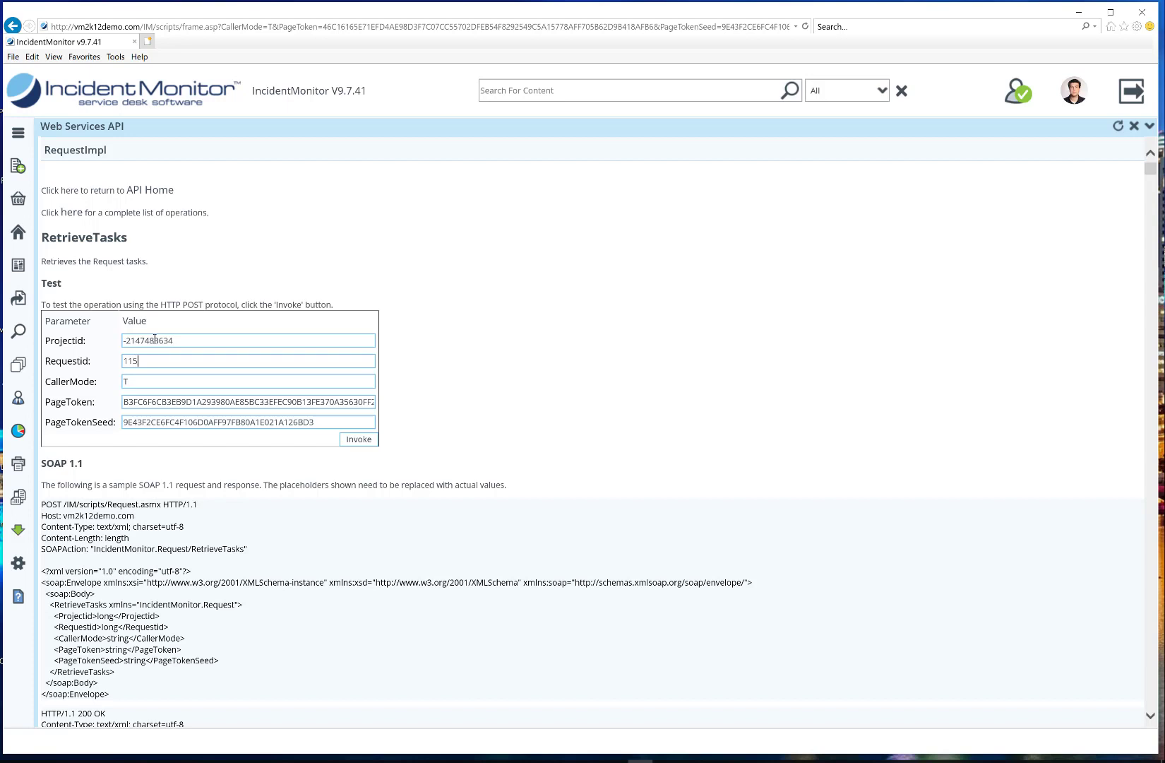
left_click(360, 437)
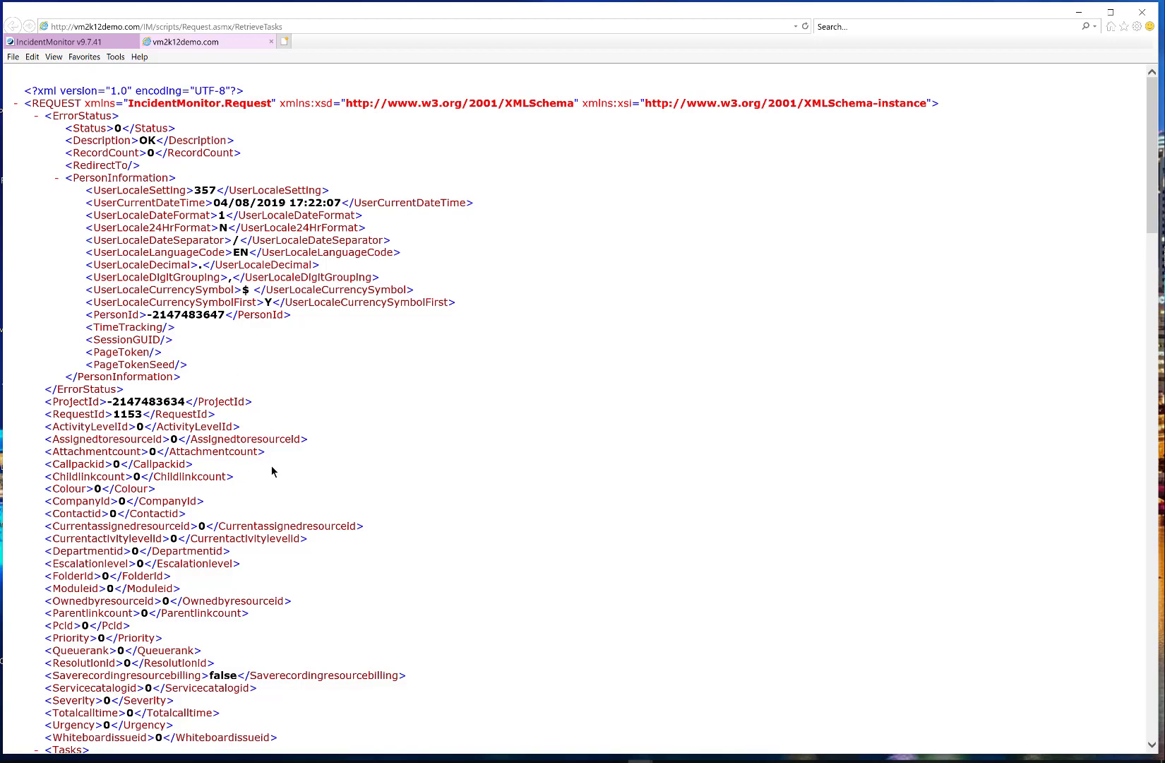
Examine the returned XML with its RequestTask and billing elements, and close both the response and the Web Services API page
scroll(146, 432, "down", 15)
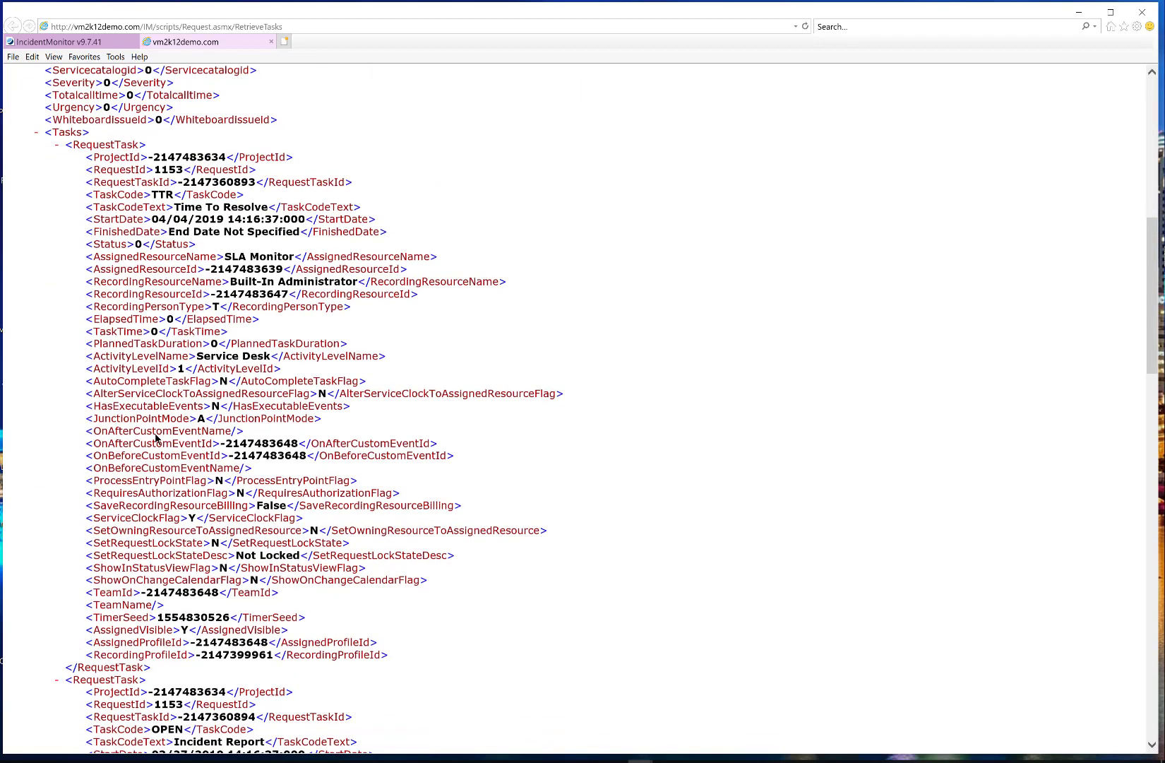
scroll(156, 437, "down", 15)
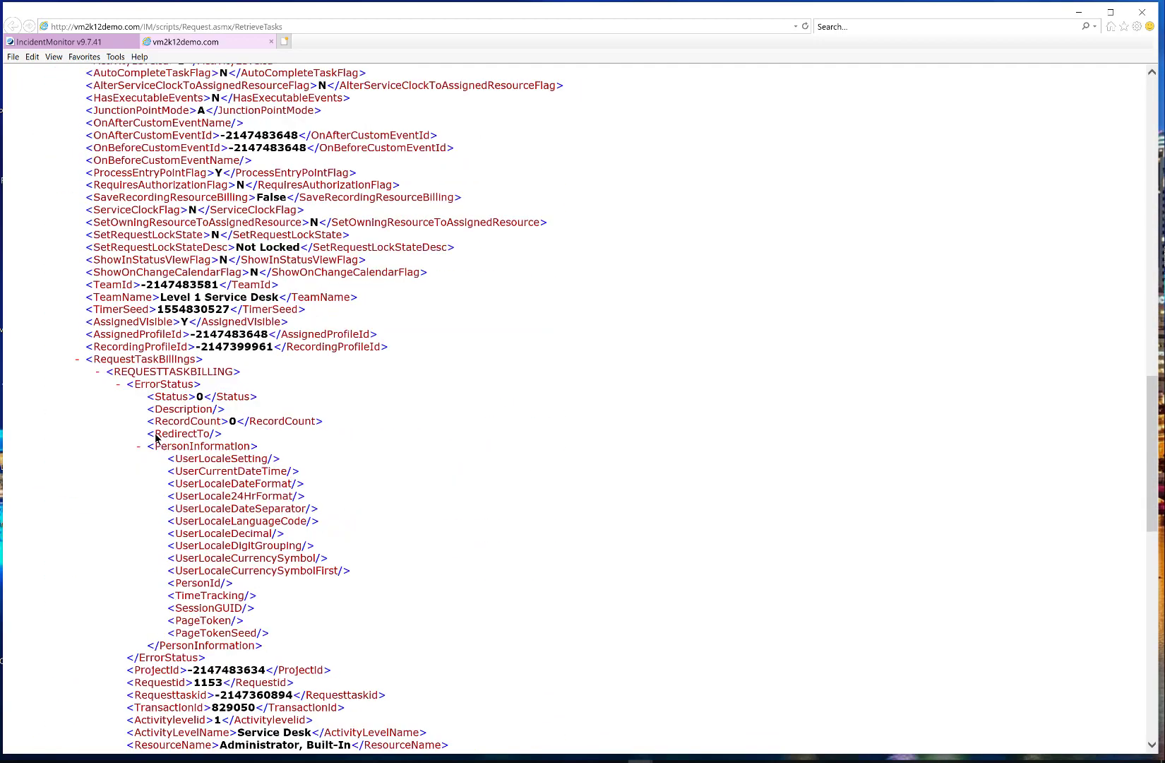
scroll(156, 439, "down", 2)
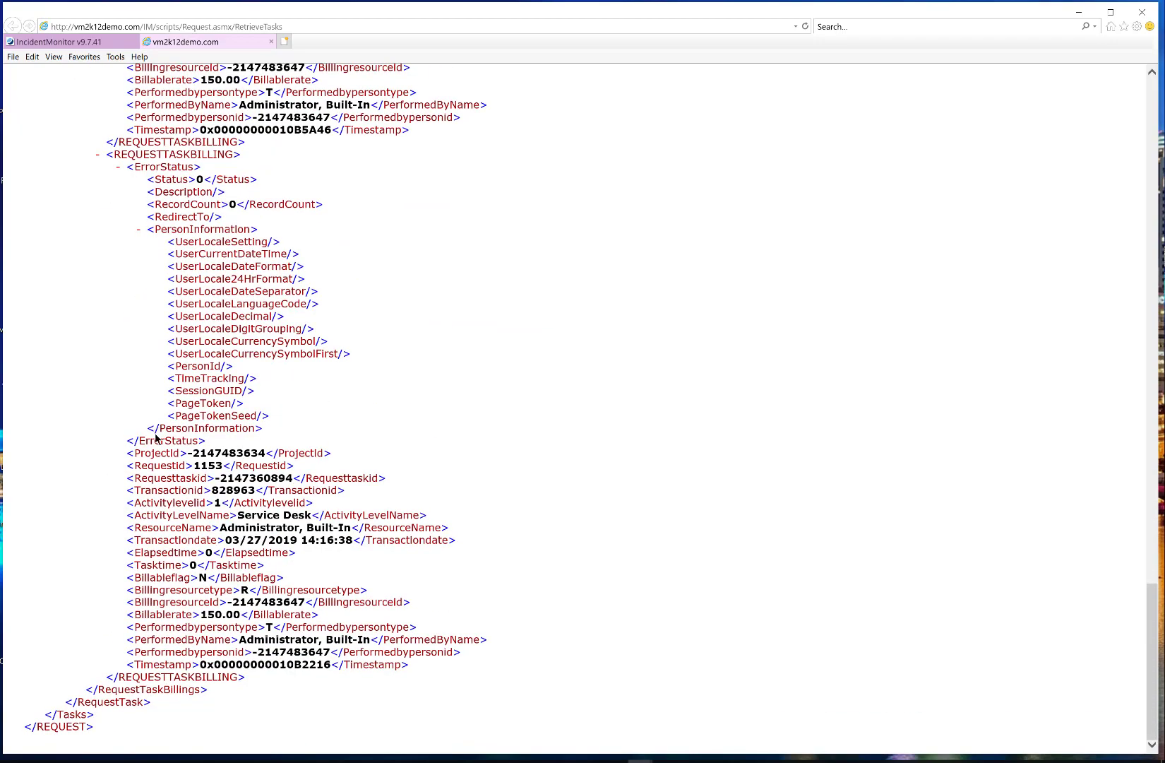
scroll(156, 440, "up", 20)
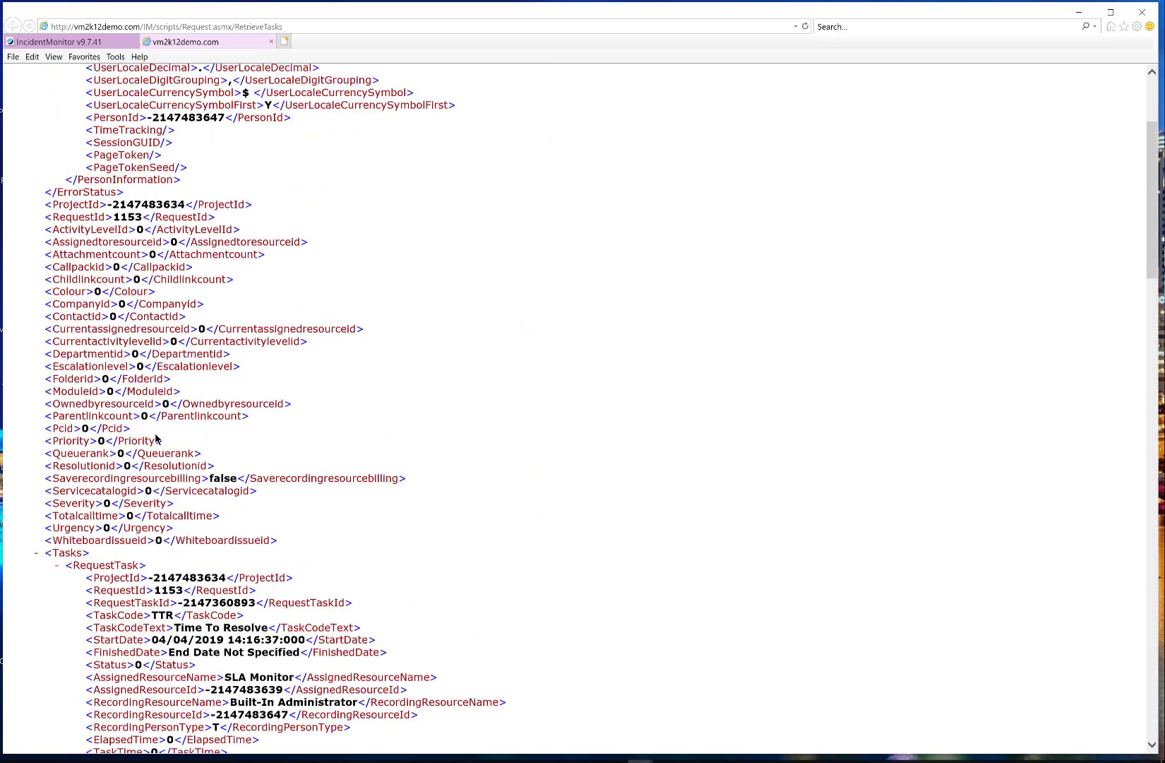
scroll(156, 439, "up", 6)
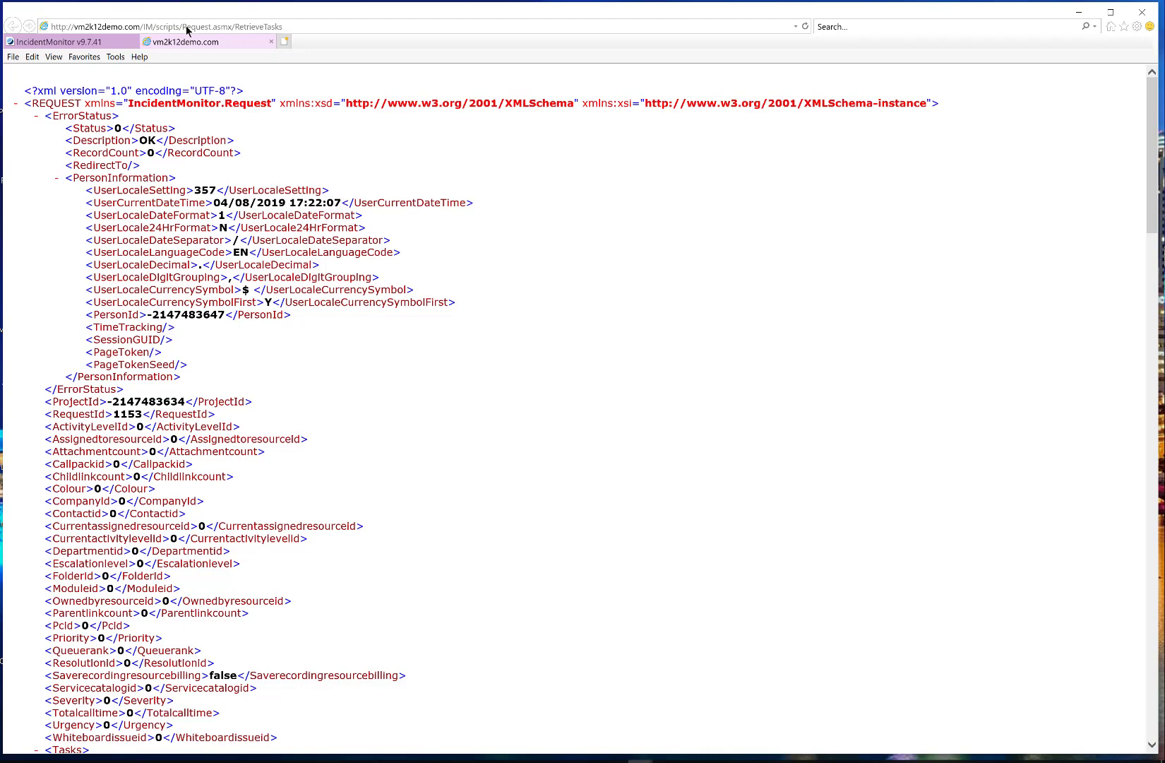
left_click(271, 41)
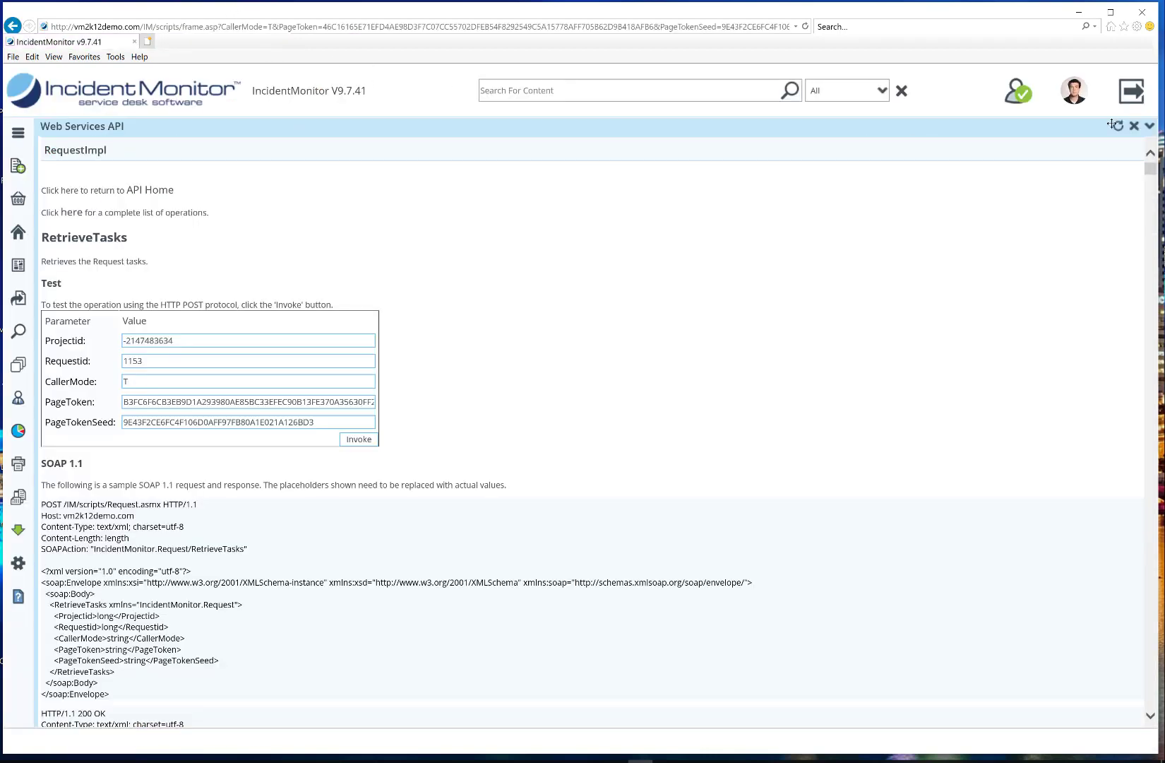
left_click(1134, 127)
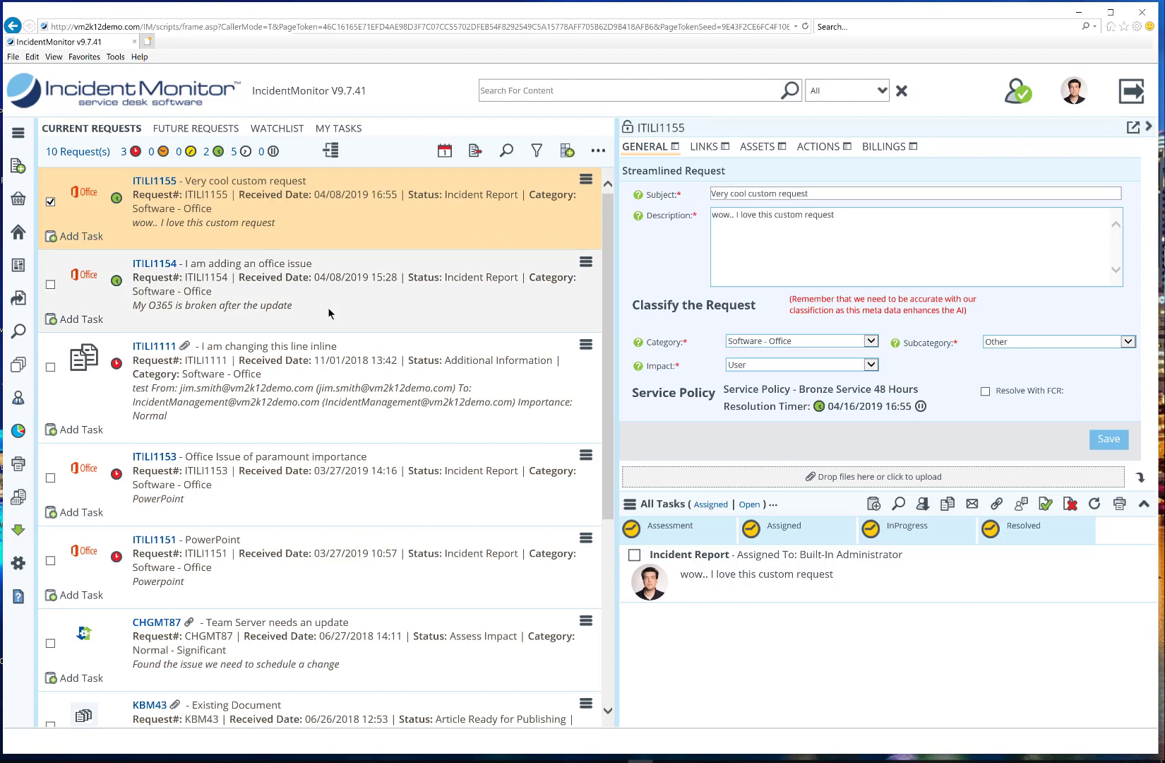